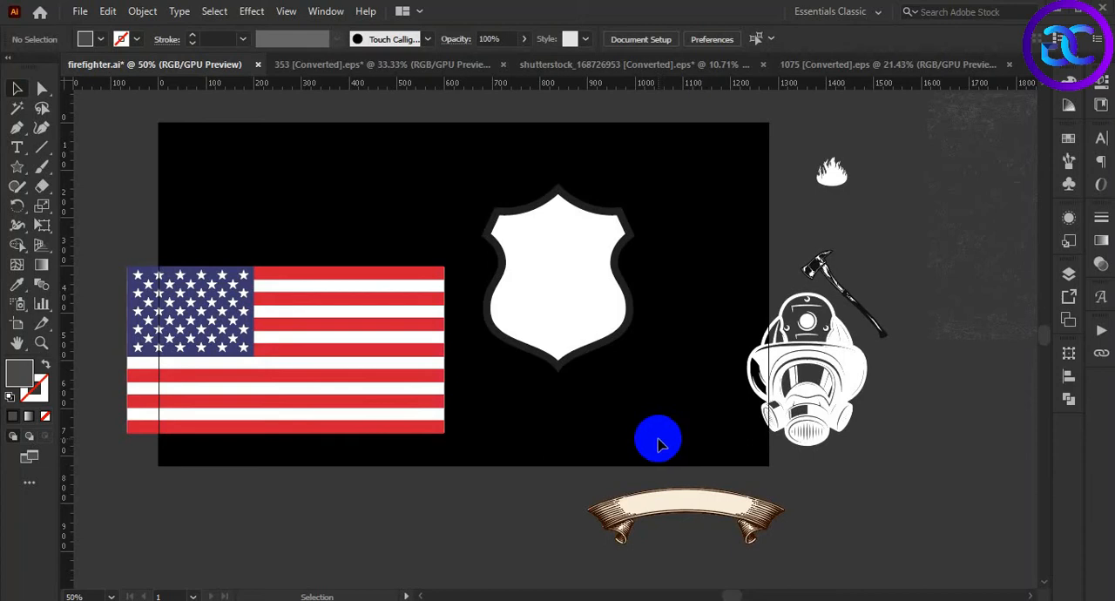
# Move the American flag up and scale it down proportionally beside the shield
pyautogui.scroll(-1, 656, 434)
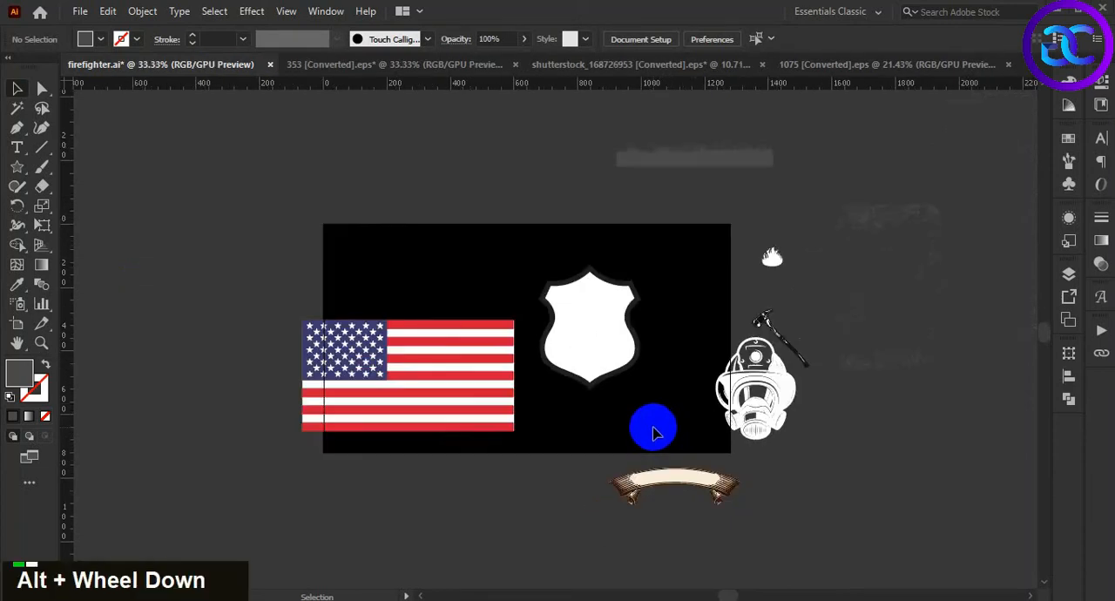
pyautogui.scroll(1, 655, 432)
pyautogui.moveTo(369, 380); pyautogui.dragTo(371, 314)
pyautogui.moveTo(444, 368); pyautogui.dragTo(382, 335)
pyautogui.click(428, 418)
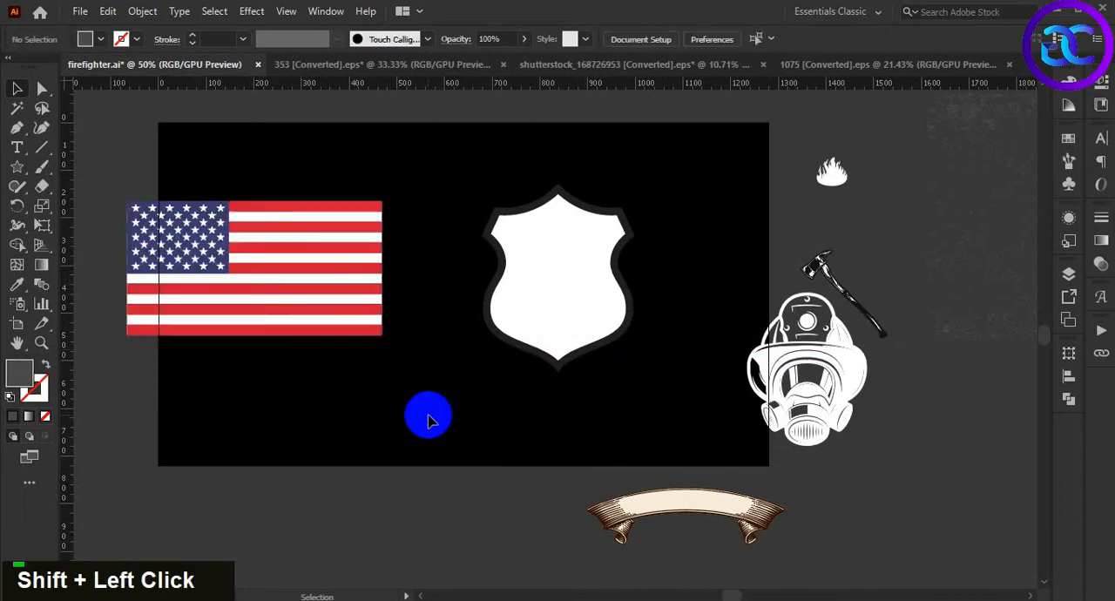
# Separate the shield's white inner shape from its dark border and delete the white shape
pyautogui.scroll(1, 677, 293)
pyautogui.doubleClick(473, 336)
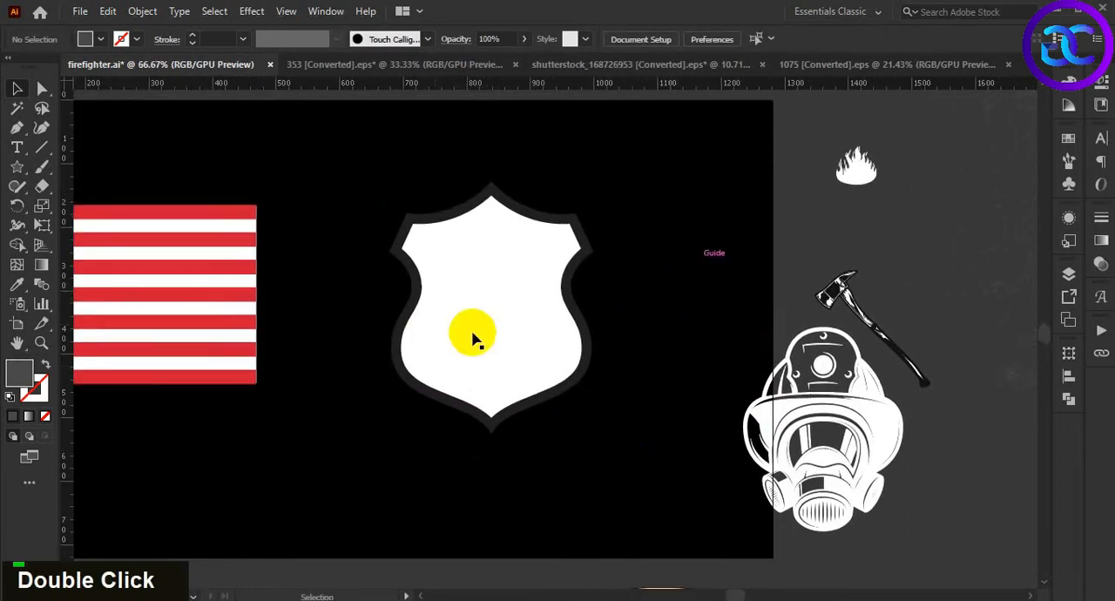
pyautogui.scroll(1, 688, 425)
pyautogui.doubleClick(689, 399)
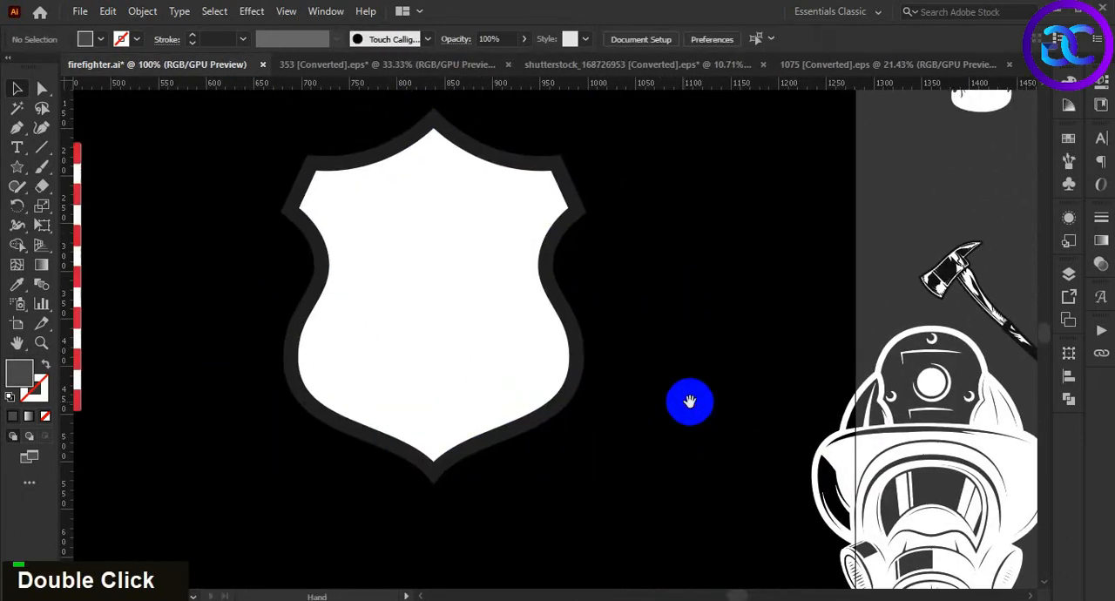
pyautogui.rightClick(473, 338)
pyautogui.doubleClick(468, 269)
pyautogui.rightClick(468, 272)
pyautogui.doubleClick(522, 357)
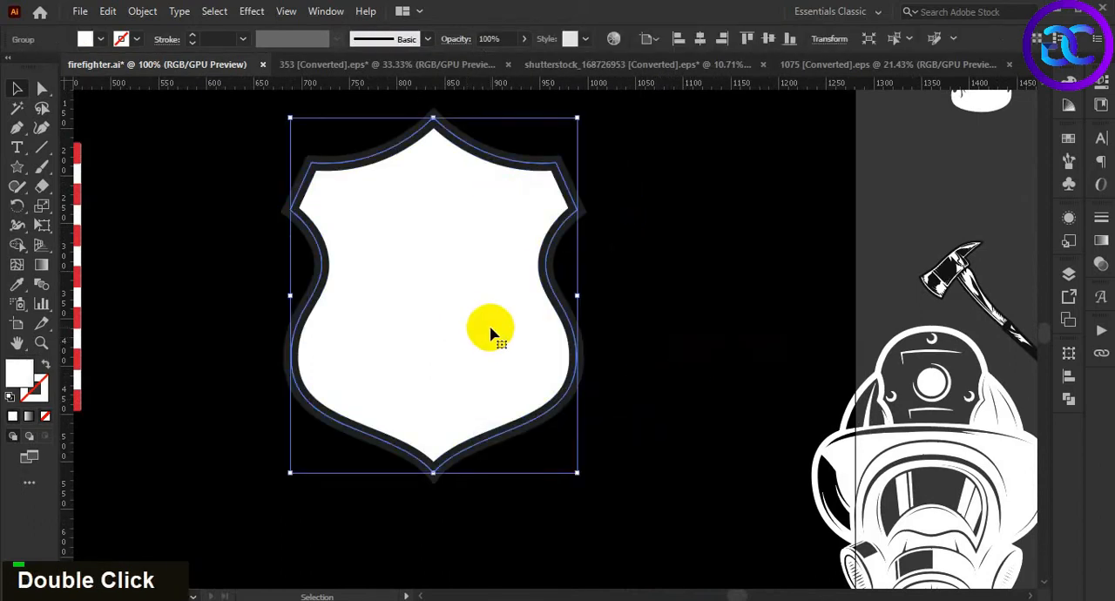
pyautogui.moveTo(488, 328); pyautogui.dragTo(506, 401)
pyautogui.press('Delete')
# Recolor the remaining shield border white by sampling the firefighter mask with the Eyedropper
pyautogui.click(582, 353)
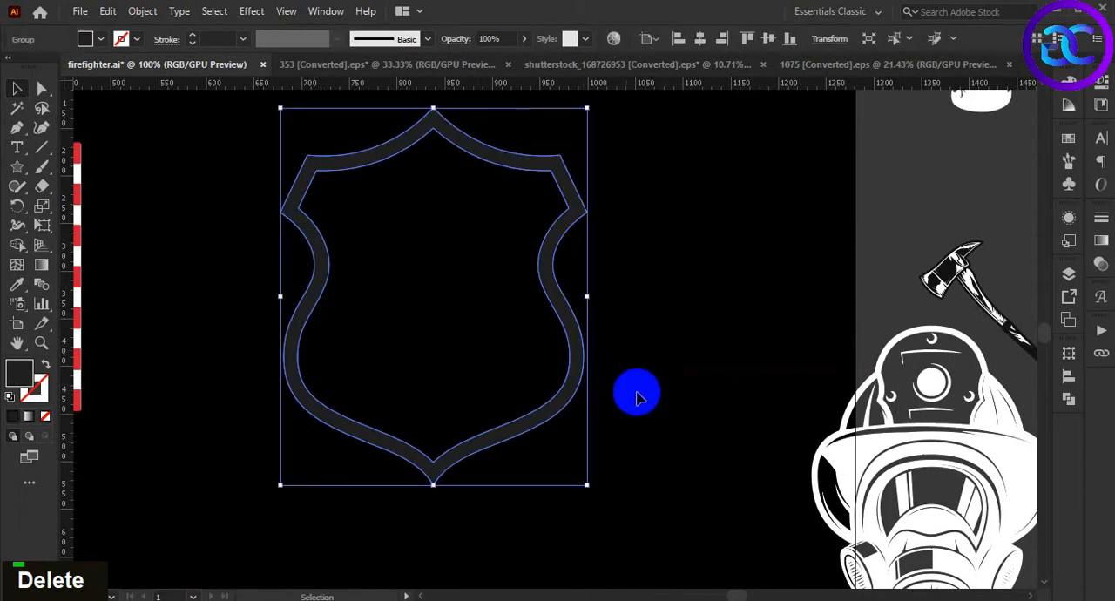
pyautogui.press('i')
pyautogui.click(884, 443)
pyautogui.press('v')
pyautogui.click(689, 384)
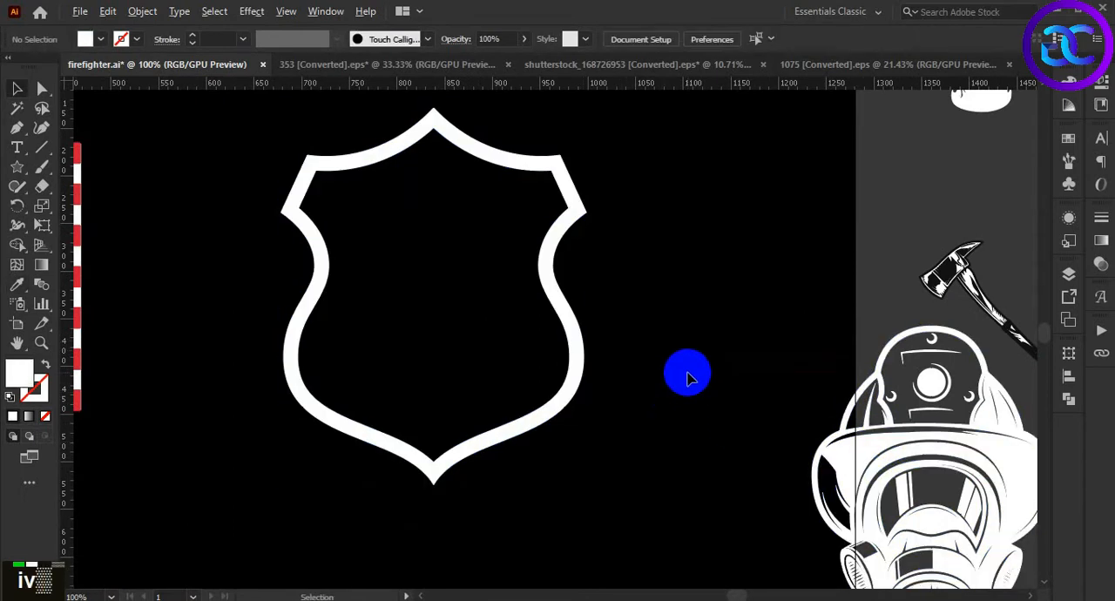
# Start an Offset Path on the white shield outline and preview an offset of -1 px
pyautogui.scroll(-2, 689, 374)
pyautogui.scroll(2, 662, 394)
pyautogui.moveTo(668, 319); pyautogui.dragTo(702, 351)
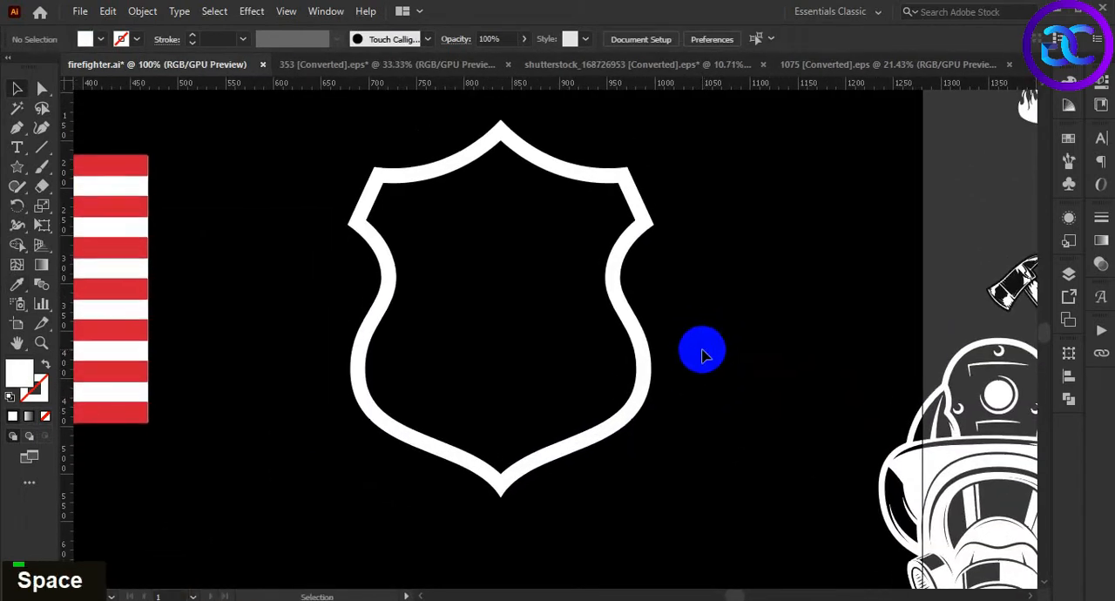
pyautogui.click(639, 329)
pyautogui.click(142, 11)
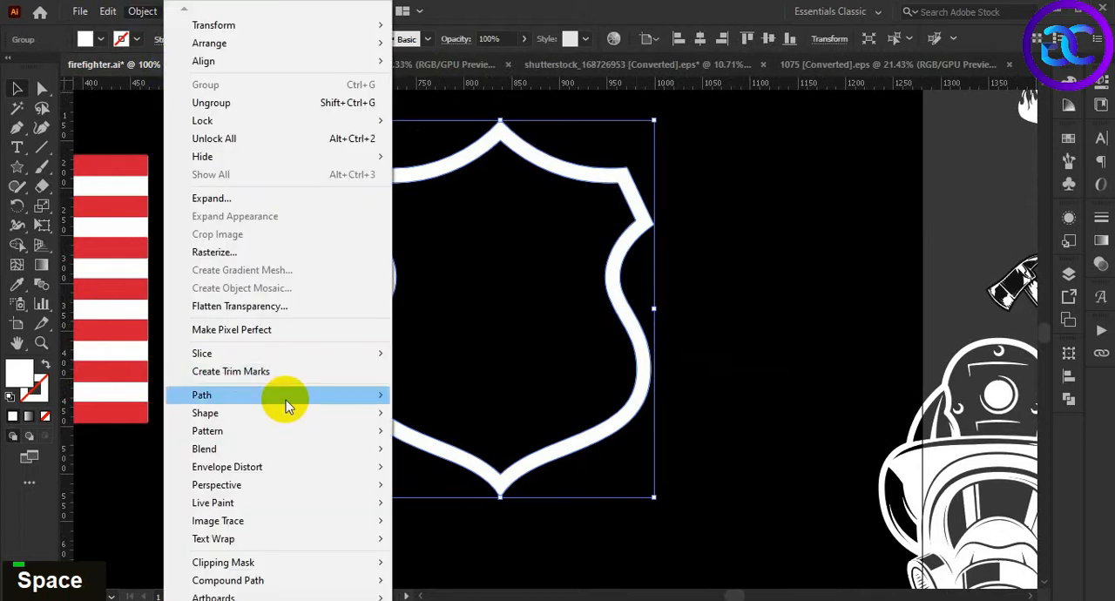
pyautogui.moveTo(287, 397)
pyautogui.click(443, 454)
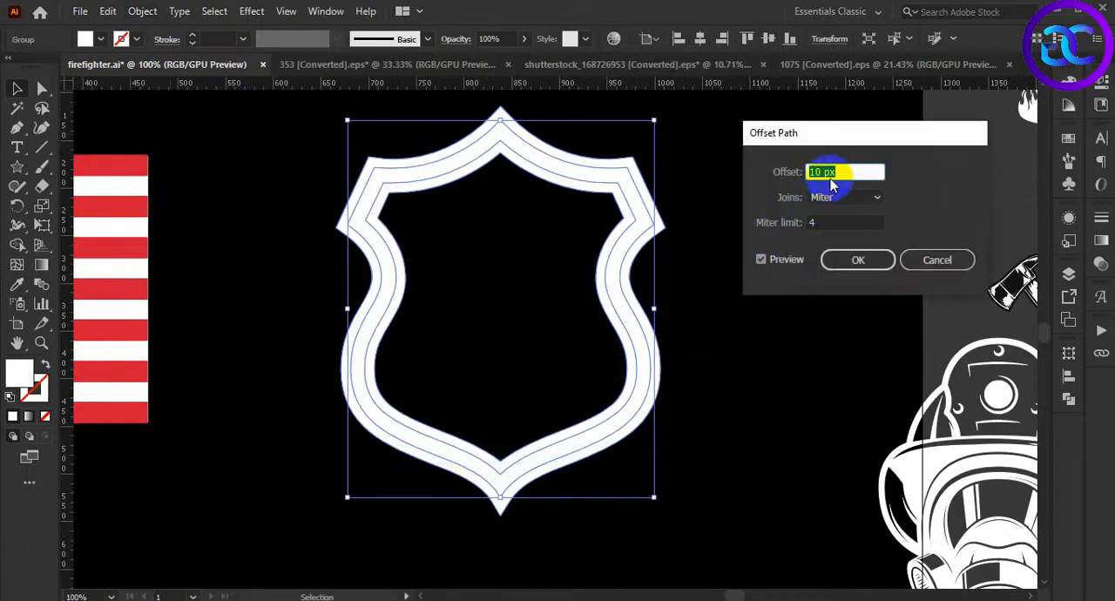
pyautogui.scroll(-2, 836, 174)
pyautogui.scroll(1, 840, 171)
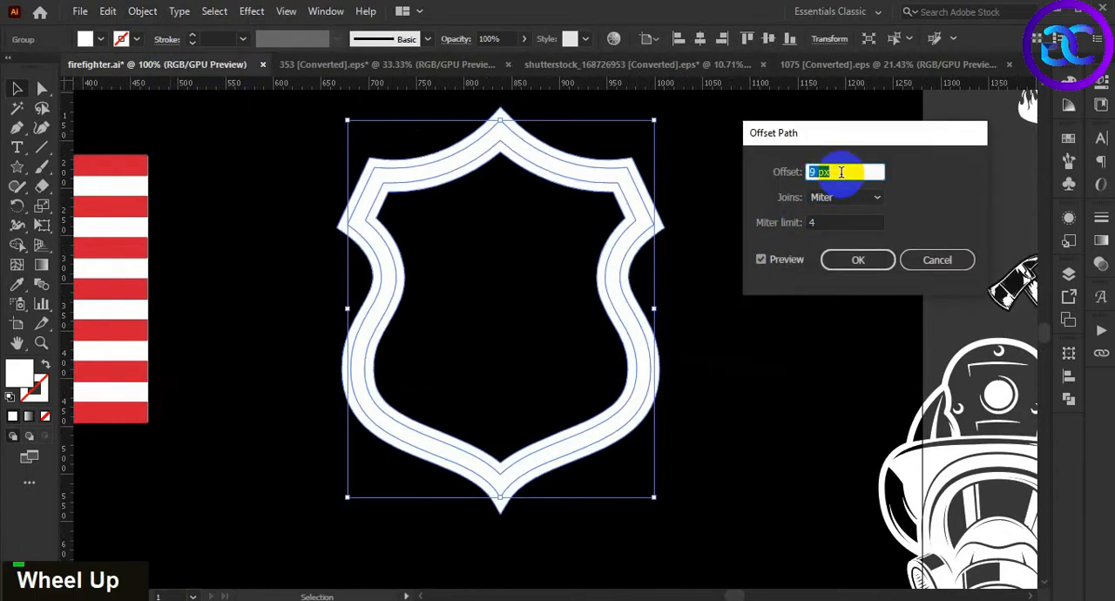
pyautogui.write('-1')
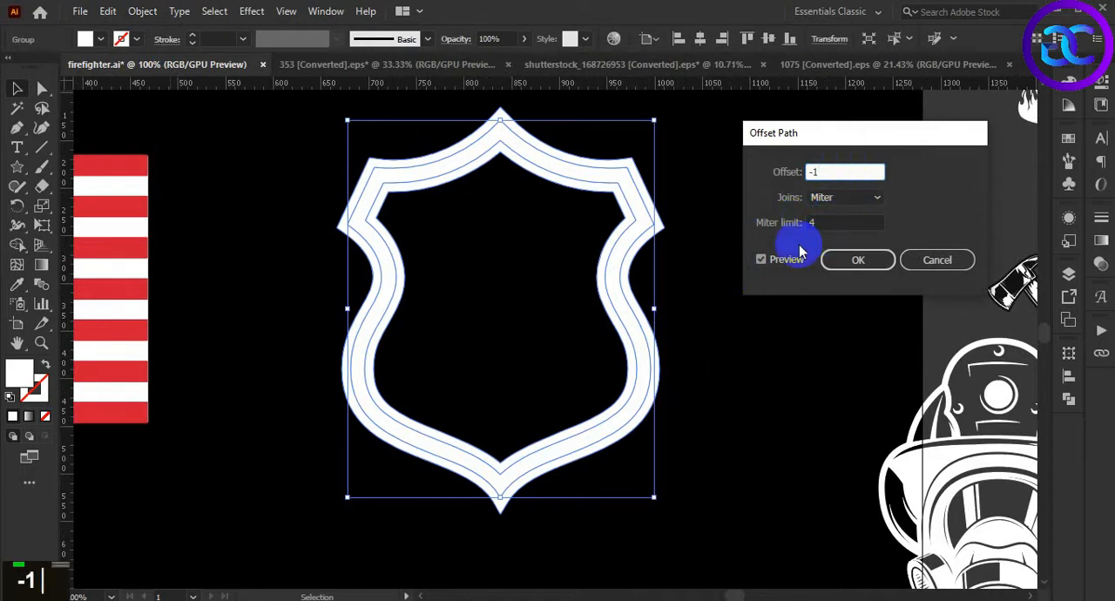
pyautogui.doubleClick(763, 260)
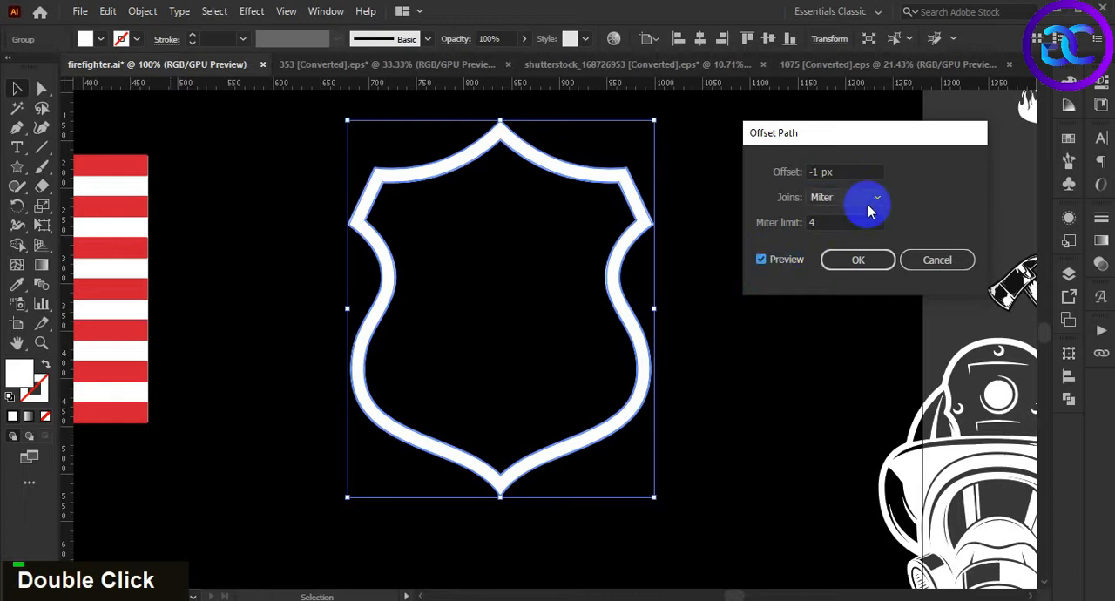
# Try an offset of -2 px on the shield outline and refresh the preview
pyautogui.press('BackSpace')
pyautogui.press('BackSpace')
pyautogui.write('2')
pyautogui.doubleClick(781, 263)
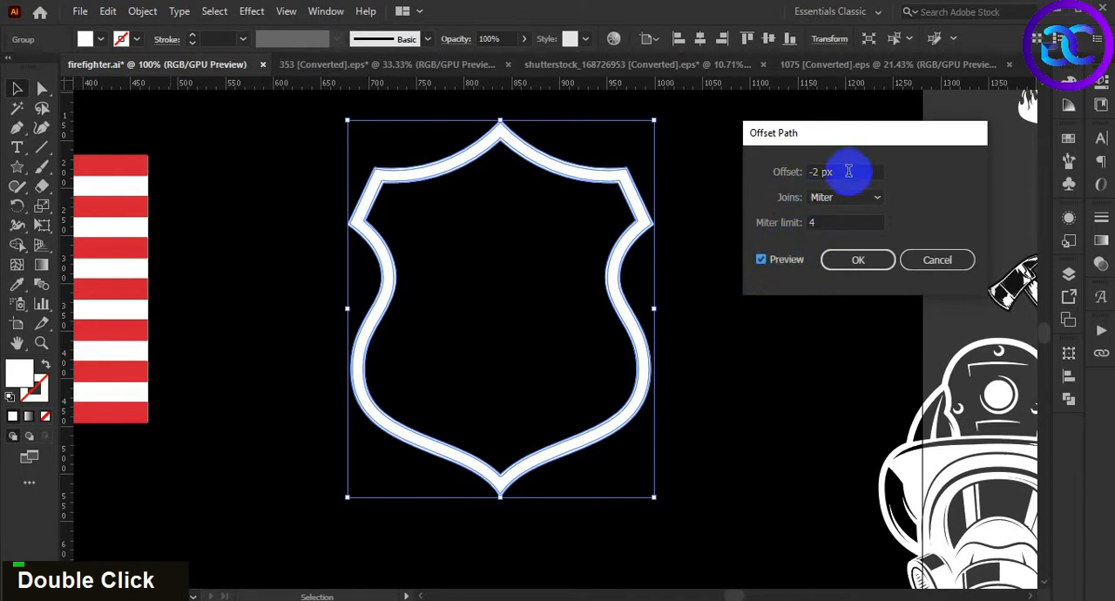
# Set the shield outline's offset to -3 px with miter joins and apply it
pyautogui.moveTo(848, 172); pyautogui.dragTo(817, 172)
pyautogui.press('BackSpace')
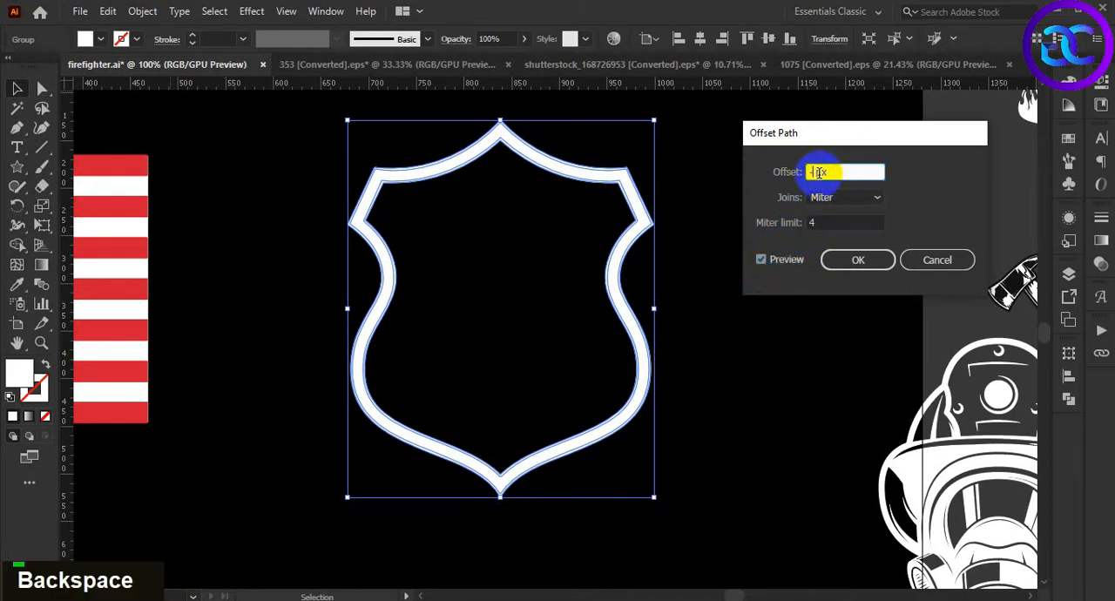
pyautogui.write('3')
pyautogui.doubleClick(778, 262)
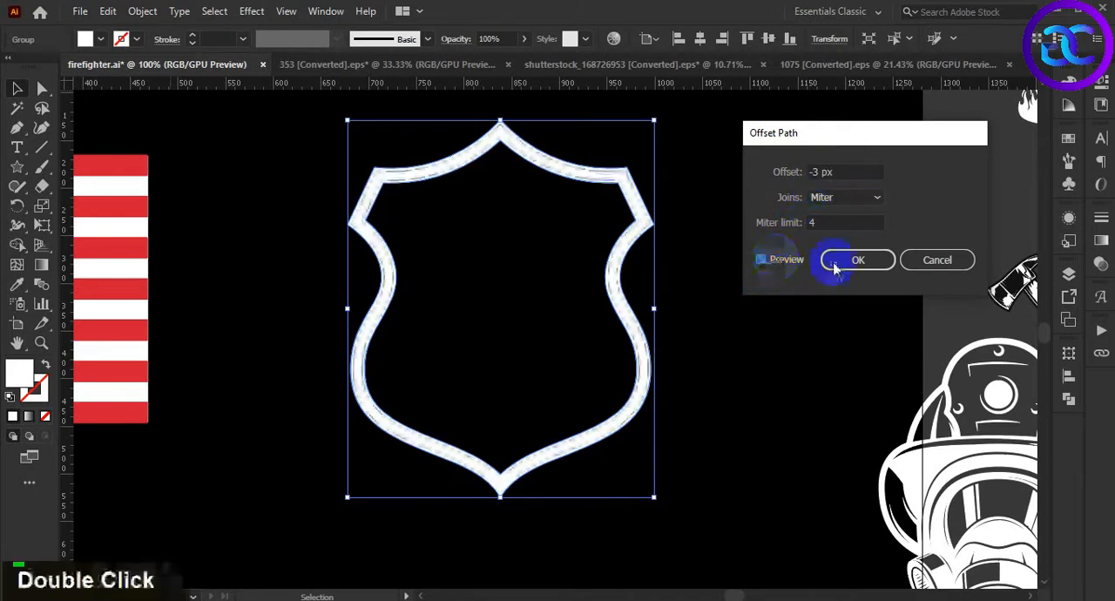
pyautogui.click(833, 259)
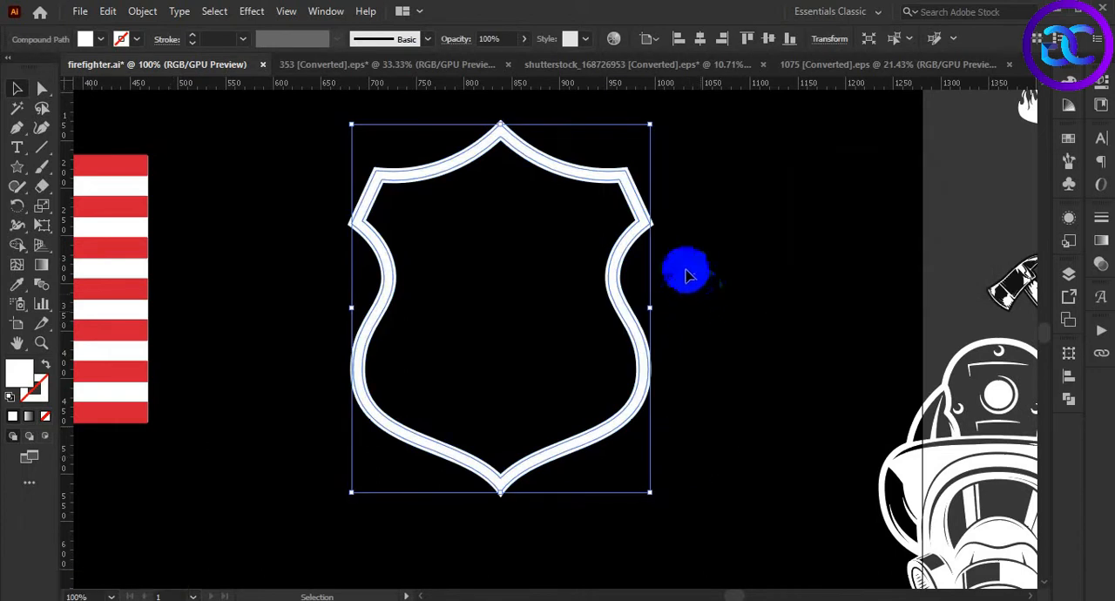
# Shift the thinner offset outline down off the original shield outline and ungroup them
pyautogui.moveTo(639, 232); pyautogui.dragTo(637, 270)
pyautogui.click(706, 301)
pyautogui.click(644, 204)
pyautogui.rightClick(643, 204)
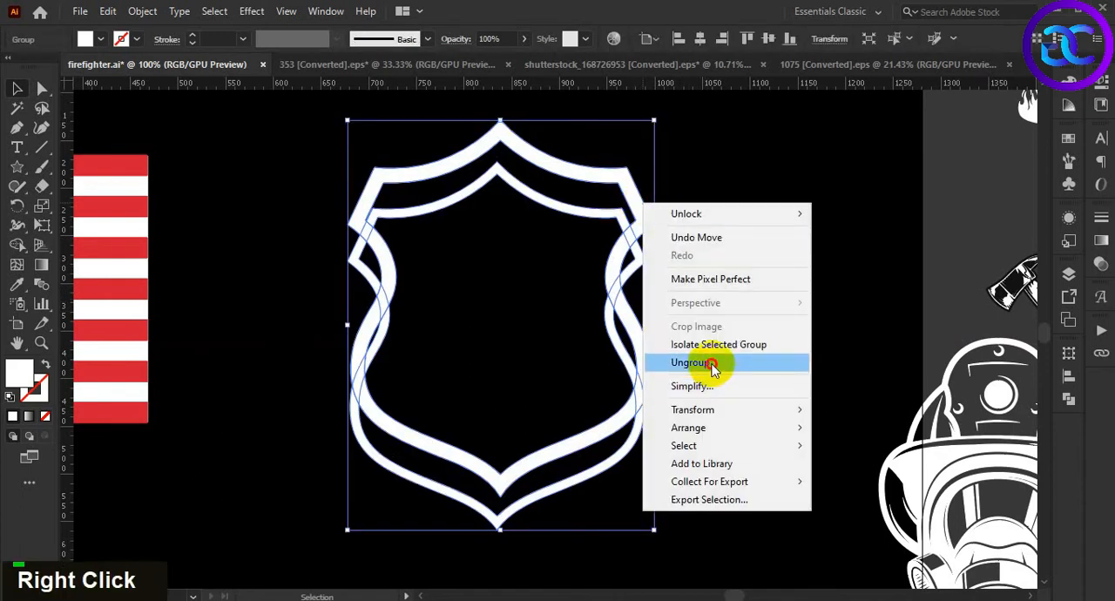
pyautogui.click(713, 363)
# Delete the original thicker shield outline, keeping only the thinner offset one
pyautogui.click(707, 326)
pyautogui.click(642, 200)
pyautogui.press('Delete')
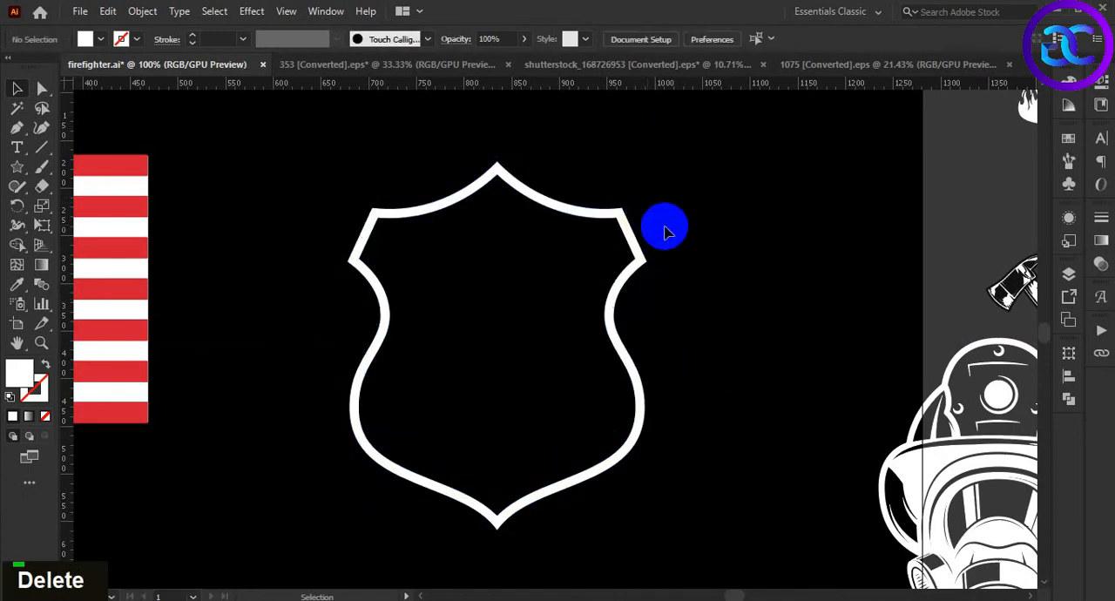
# Move the American flag down and to the right so it sits fully on the black artboard
pyautogui.scroll(-4, 664, 236)
pyautogui.scroll(2, 662, 294)
pyautogui.doubleClick(687, 272)
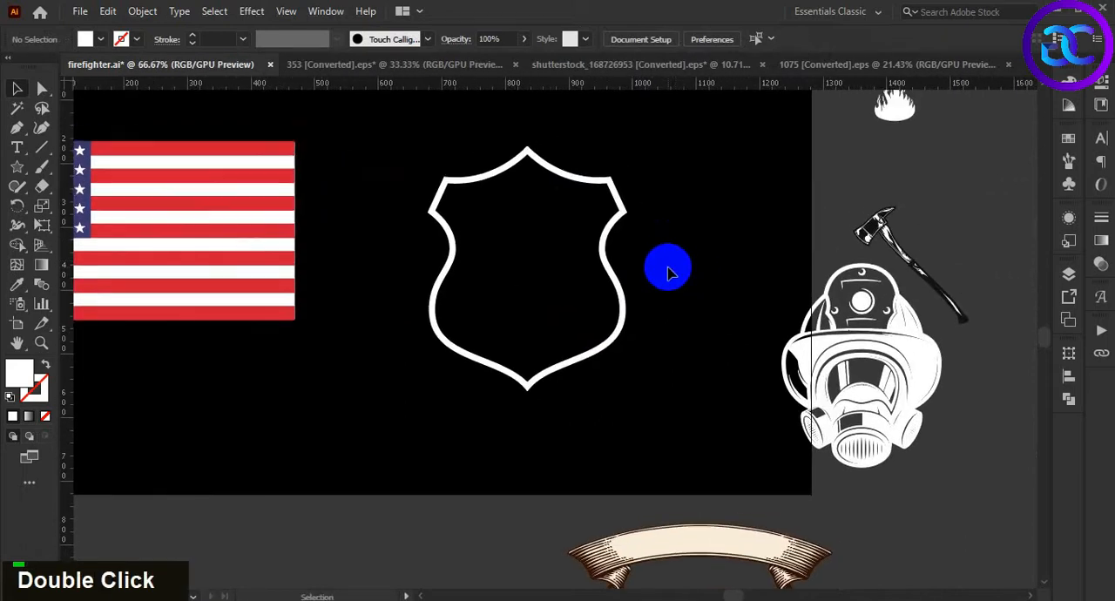
pyautogui.click(616, 285)
pyautogui.click(670, 286)
pyautogui.scroll(-1, 667, 280)
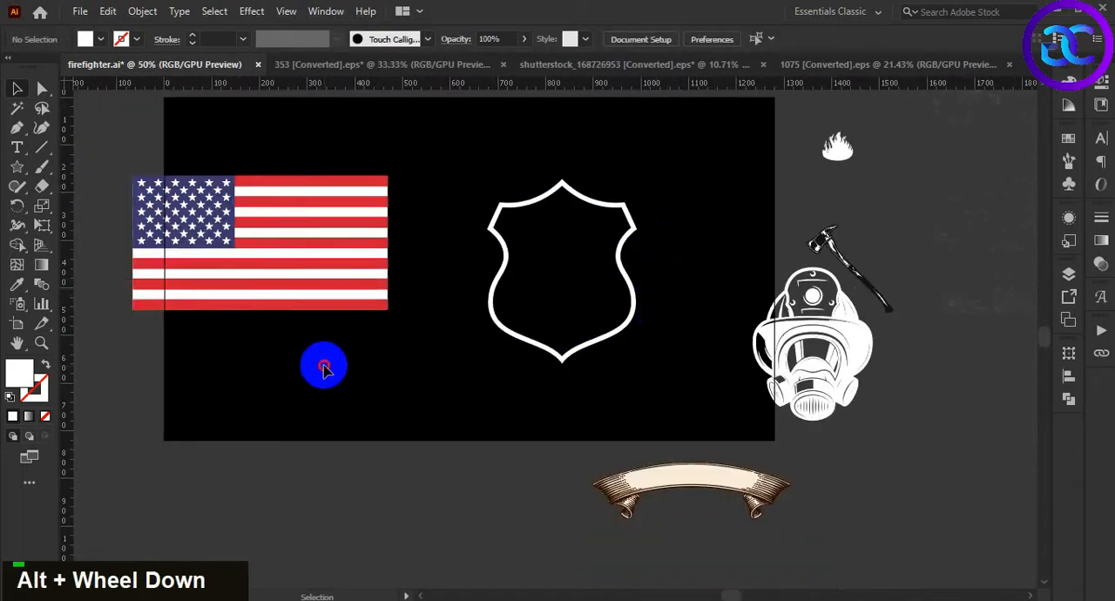
pyautogui.moveTo(301, 270); pyautogui.dragTo(361, 320)
pyautogui.click(367, 392)
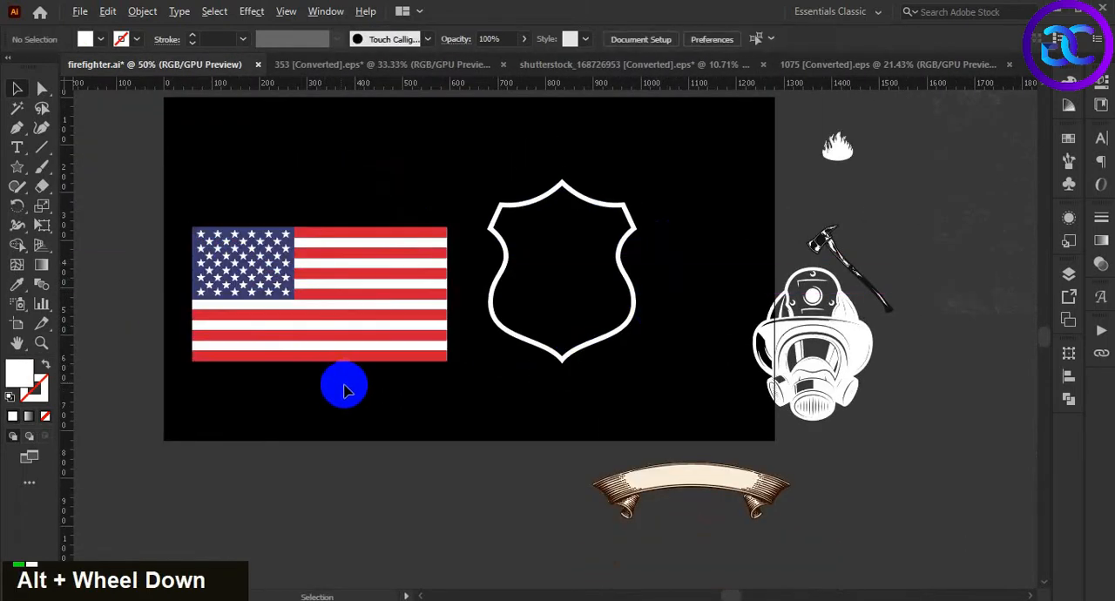
# Isolate the flag group and delete the white background rectangle behind its stripes
pyautogui.doubleClick(353, 330)
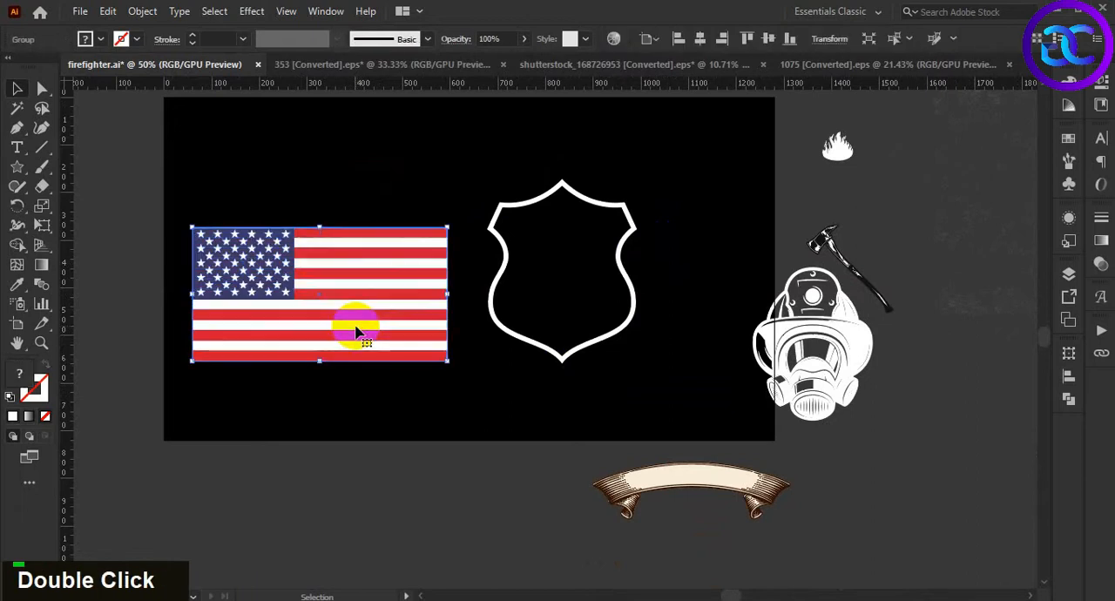
pyautogui.doubleClick(356, 327)
pyautogui.click(378, 400)
pyautogui.moveTo(378, 401); pyautogui.dragTo(392, 409)
pyautogui.moveTo(388, 349); pyautogui.dragTo(350, 430)
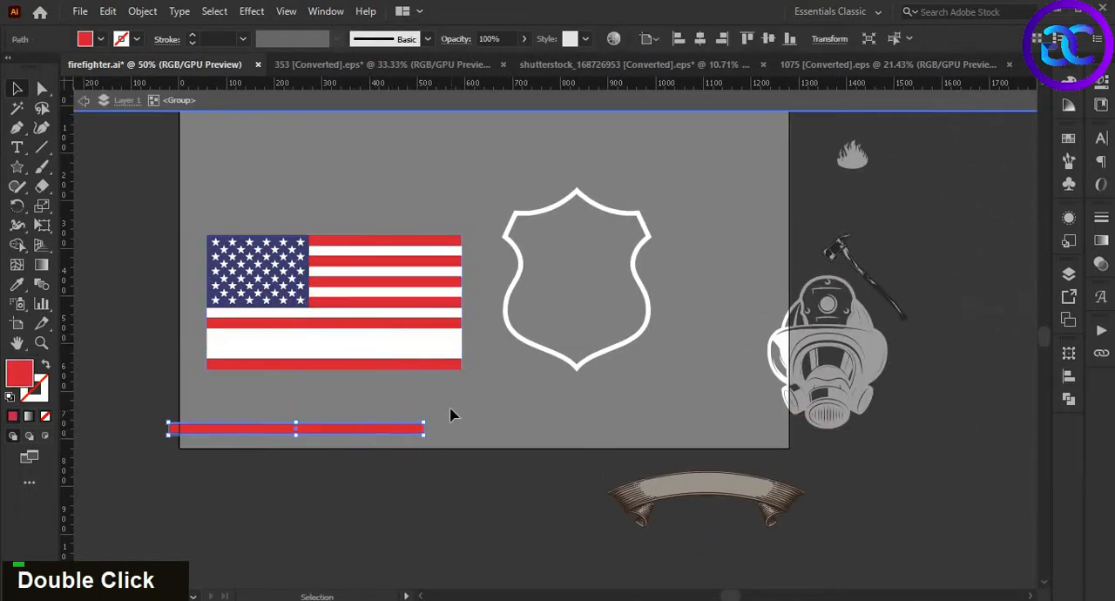
pyautogui.hotkey('ctrl', 'z')
pyautogui.click(454, 357)
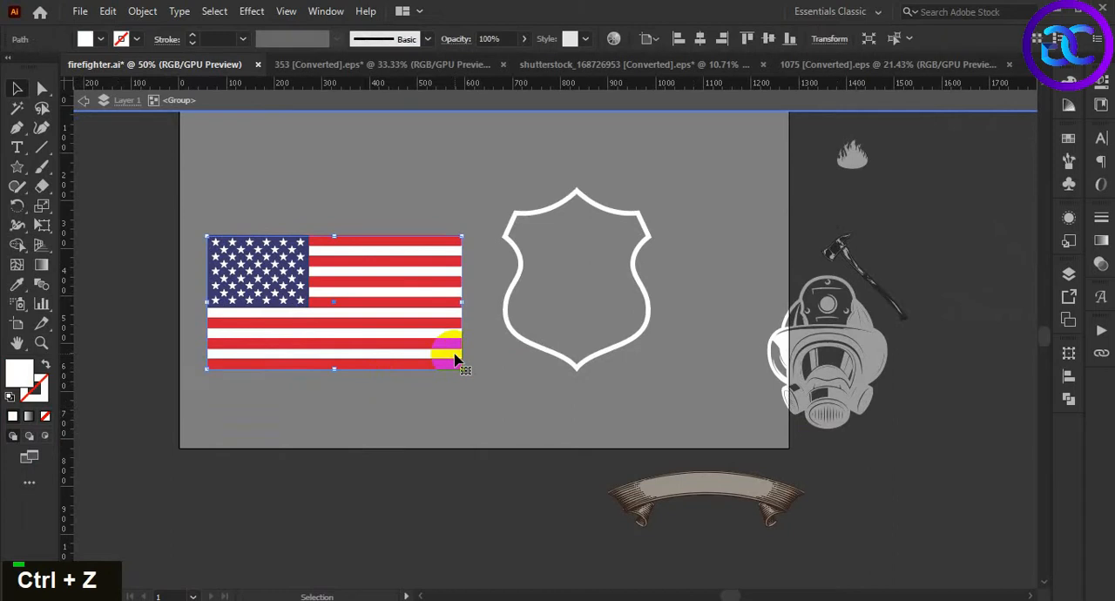
pyautogui.press('Delete')
# Select all of the flag's red stripes and group them
pyautogui.moveTo(355, 213); pyautogui.dragTo(435, 442)
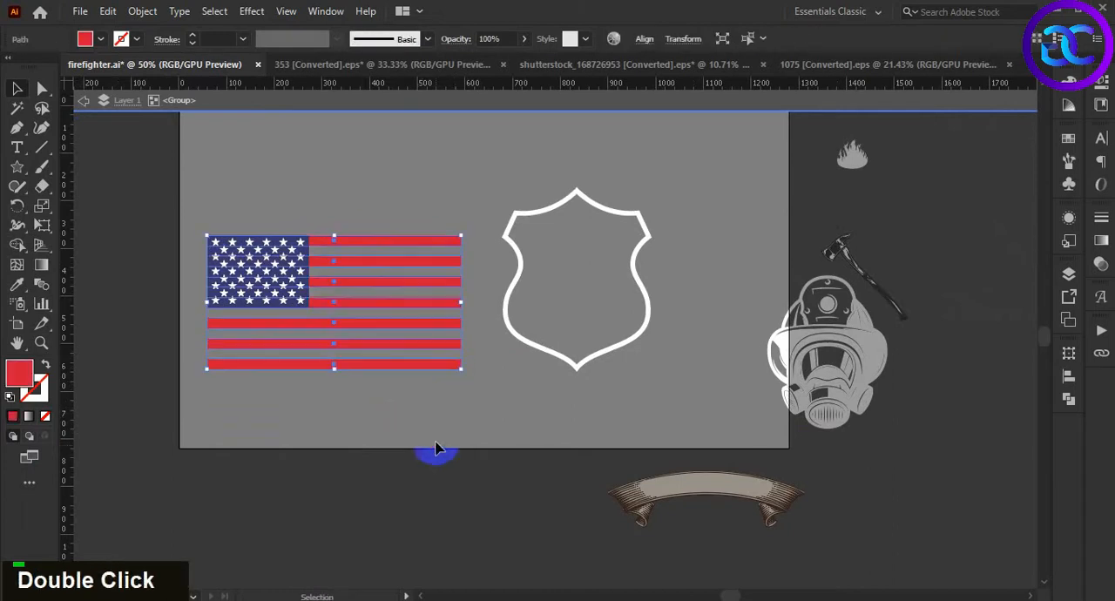
pyautogui.press('ctrl')
pyautogui.hotkey('ctrl', 'g')
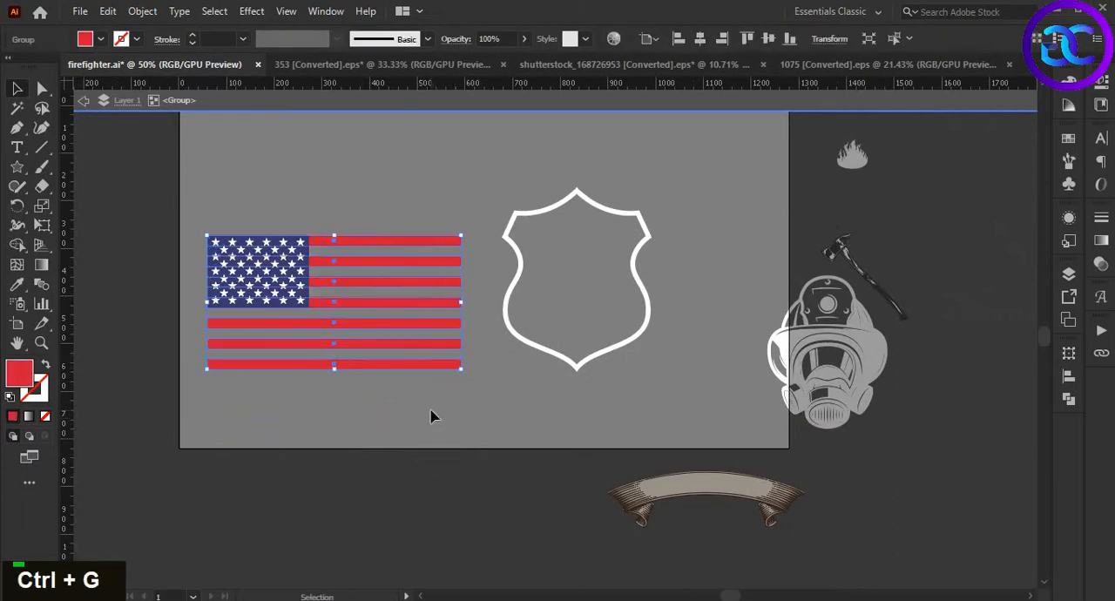
# Set the fill color of the grouped flag stripes to hex ce0000
pyautogui.scroll(-1, 430, 413)
pyautogui.scroll(2, 296, 426)
pyautogui.click(298, 428)
pyautogui.moveTo(299, 428); pyautogui.dragTo(349, 452)
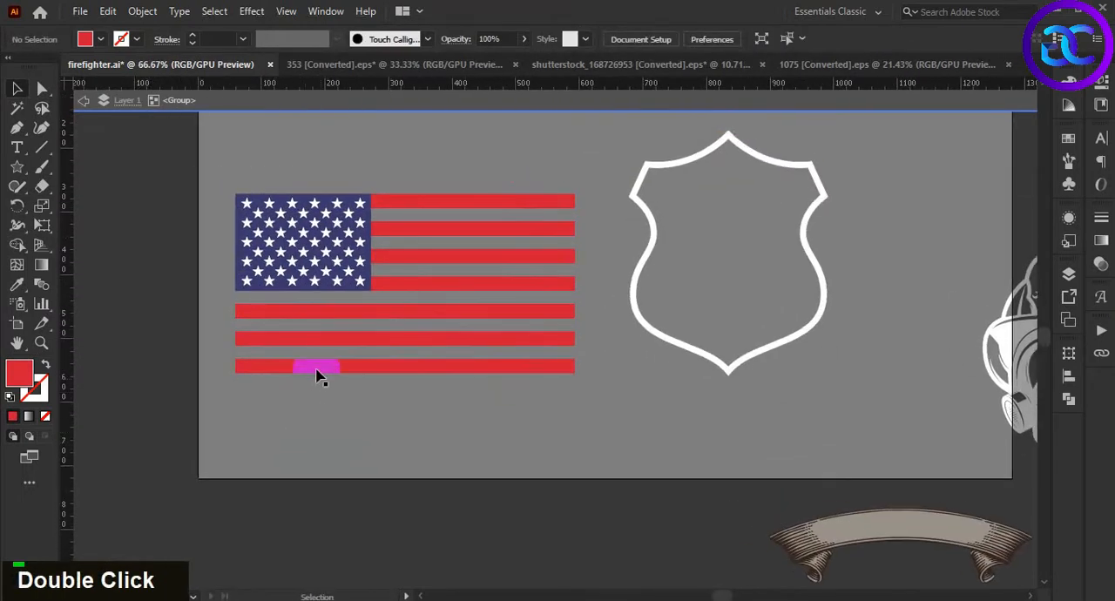
pyautogui.click(317, 369)
pyautogui.doubleClick(20, 378)
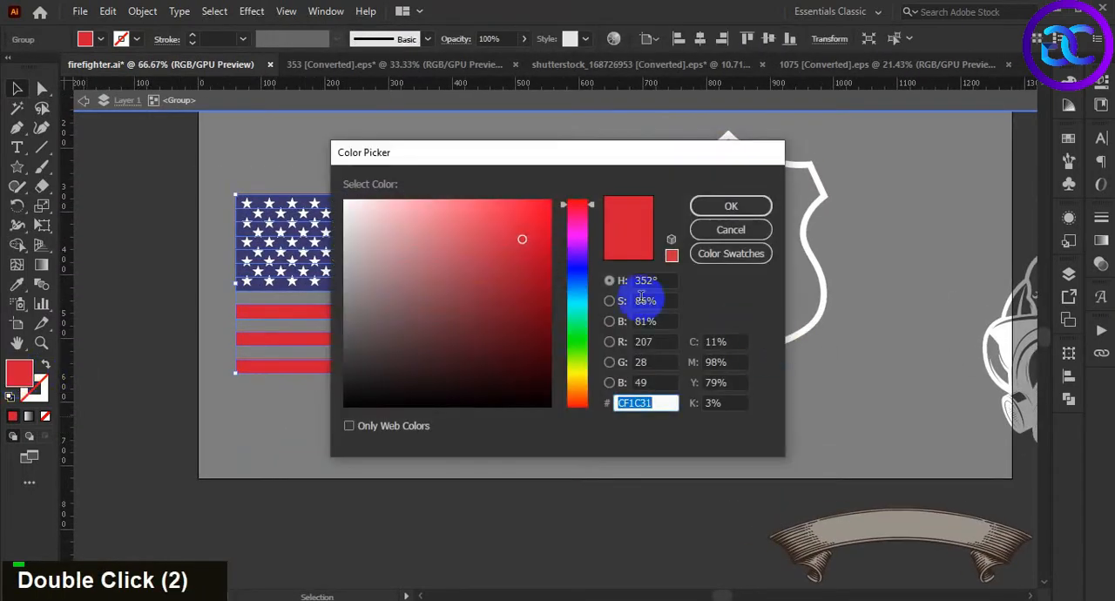
pyautogui.write('ce0000')
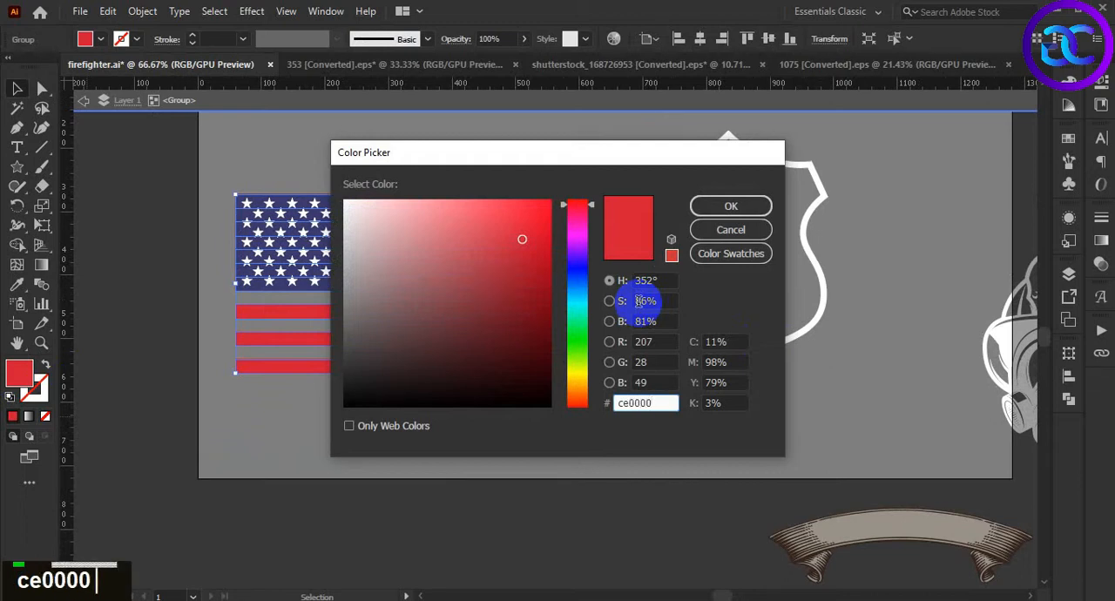
pyautogui.press('Return')
pyautogui.click(224, 288)
# Set the fill of the flag's blue star field to hex 000054 and leave isolation mode
pyautogui.scroll(2, 336, 294)
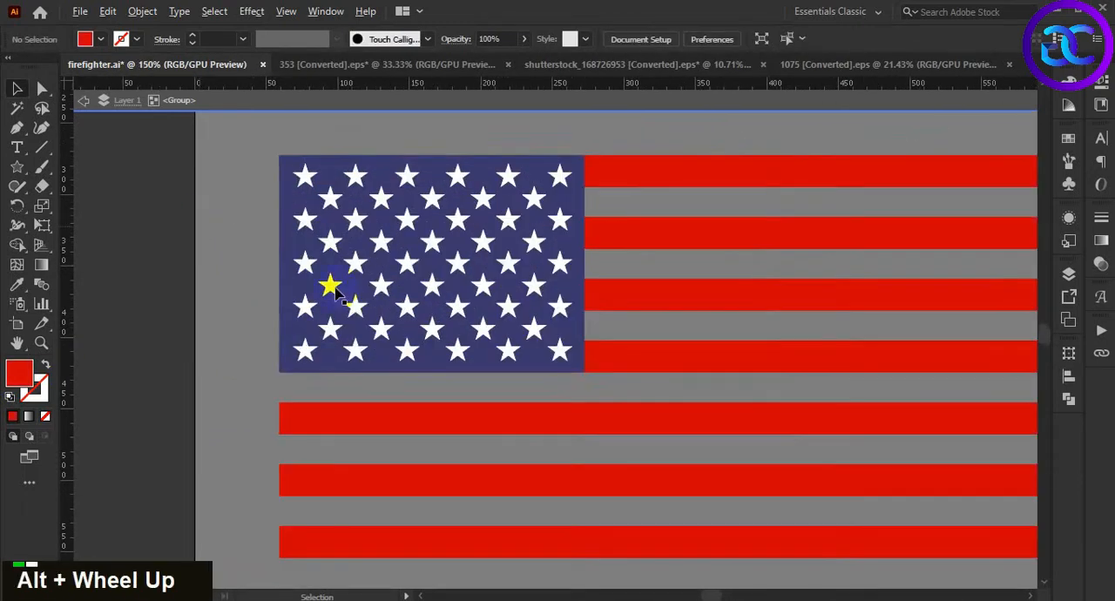
pyautogui.moveTo(292, 252); pyautogui.dragTo(232, 304)
pyautogui.hotkey('ctrl', 'z')
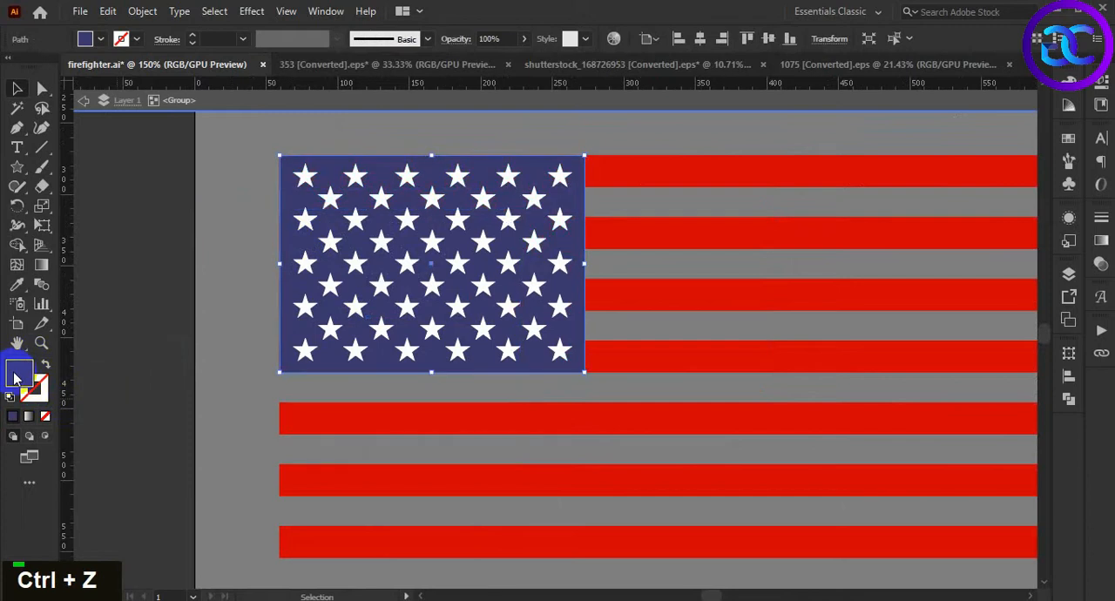
pyautogui.doubleClick(19, 374)
pyautogui.write('00')
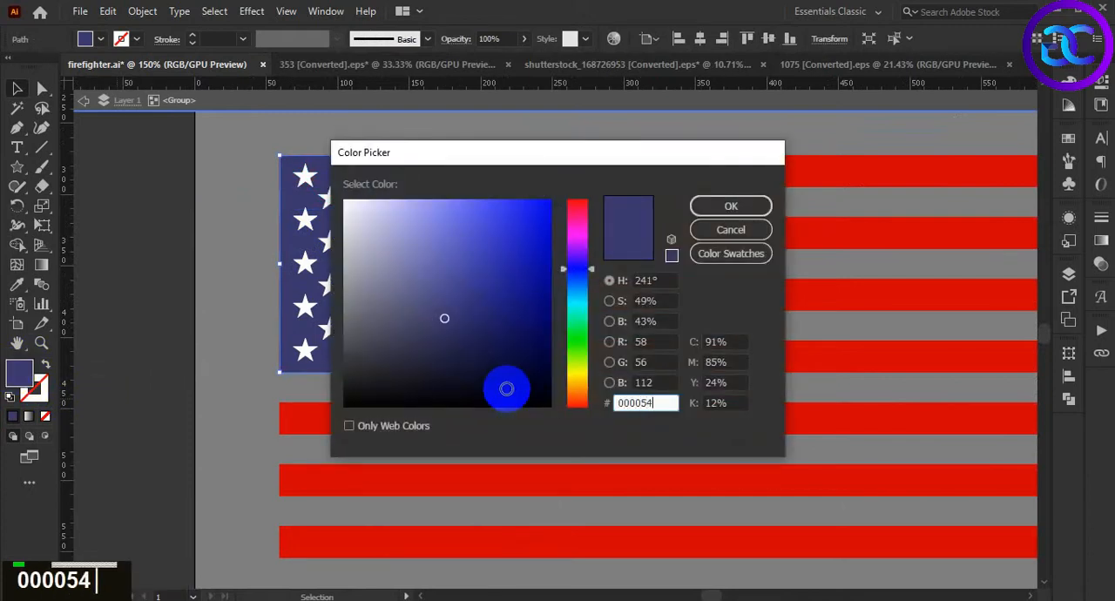
pyautogui.write('0054')
pyautogui.press('Return')
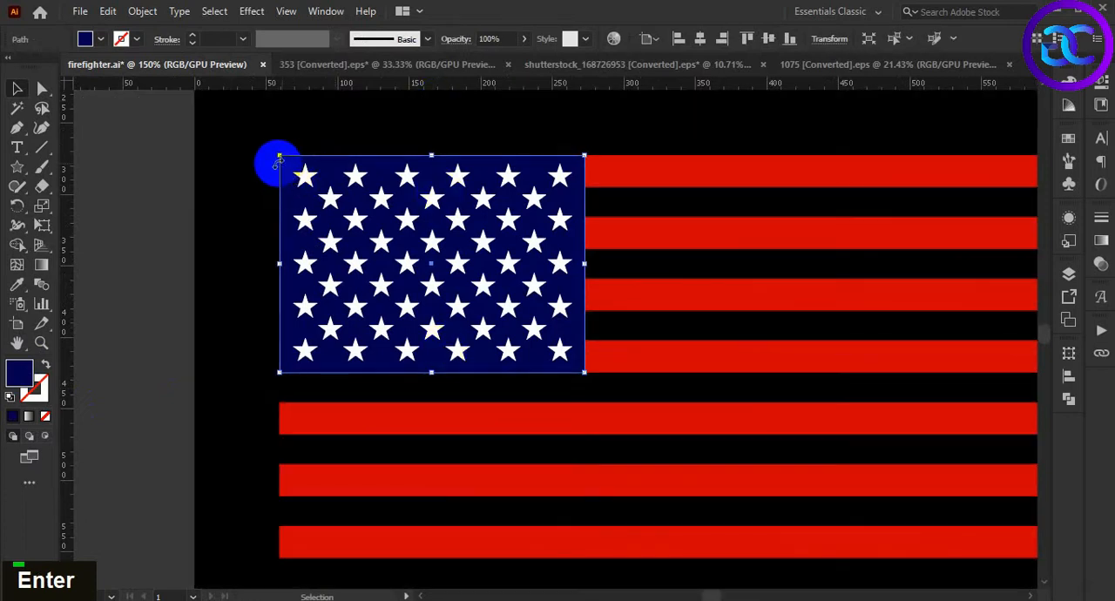
pyautogui.keyDown('alt'); pyautogui.scroll(-2, 249, 162); pyautogui.keyUp('alt')
pyautogui.click(452, 492)
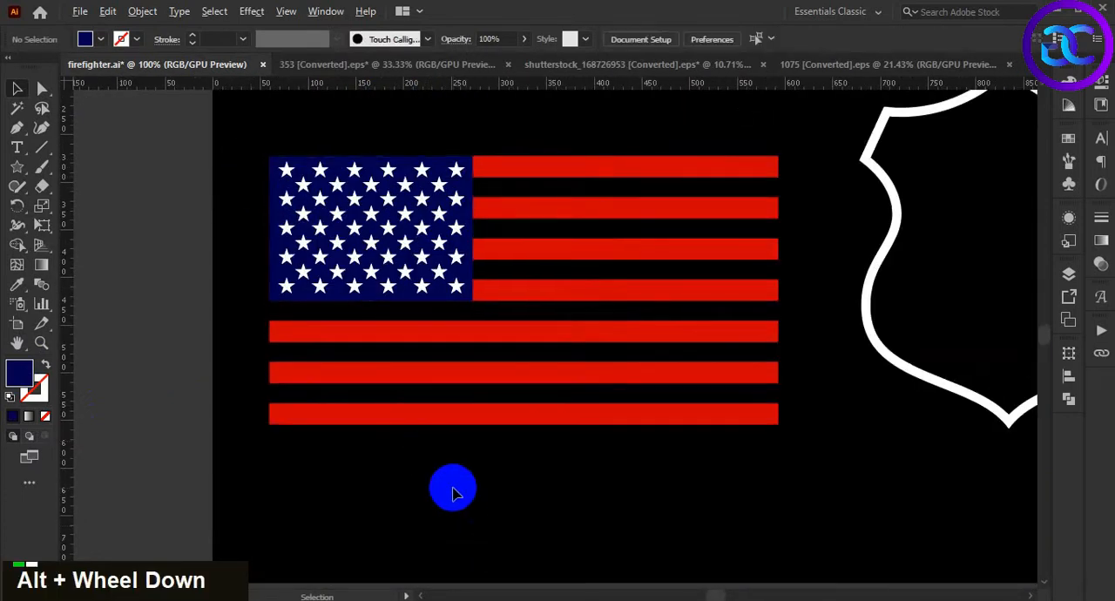
# Move the recolored flag over the white shield outline
pyautogui.keyDown('alt'); pyautogui.scroll(-2, 452, 493); pyautogui.keyUp('alt')
pyautogui.click(406, 361)
pyautogui.click(501, 402)
pyautogui.moveTo(503, 401); pyautogui.dragTo(462, 394)
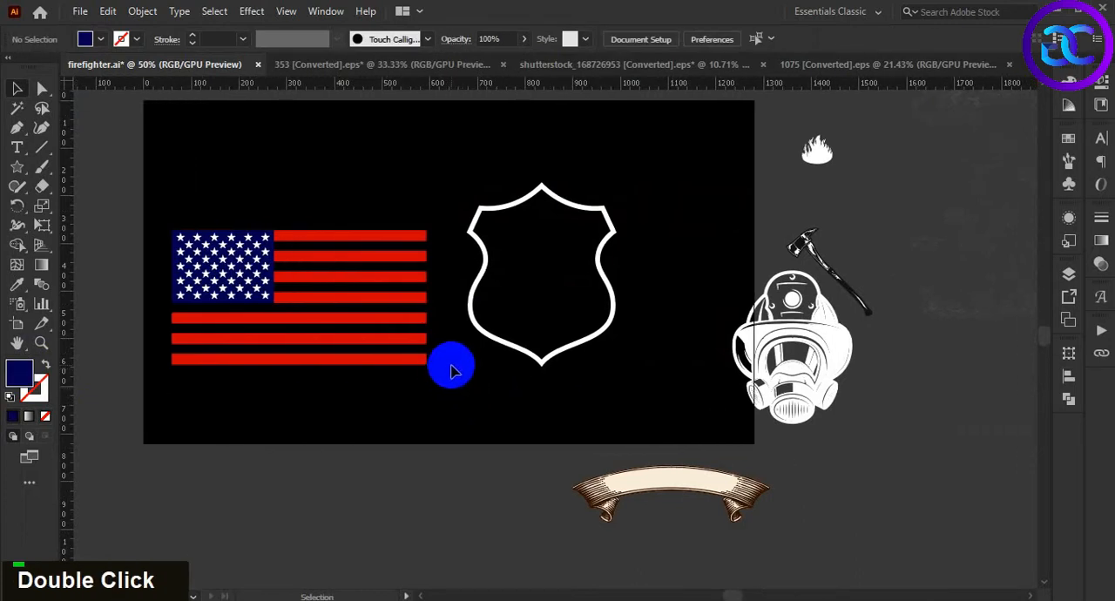
pyautogui.moveTo(432, 362); pyautogui.dragTo(655, 345)
pyautogui.click(627, 399)
pyautogui.moveTo(628, 398); pyautogui.dragTo(518, 470)
pyautogui.scroll(1, 454, 409)
pyautogui.doubleClick(563, 374)
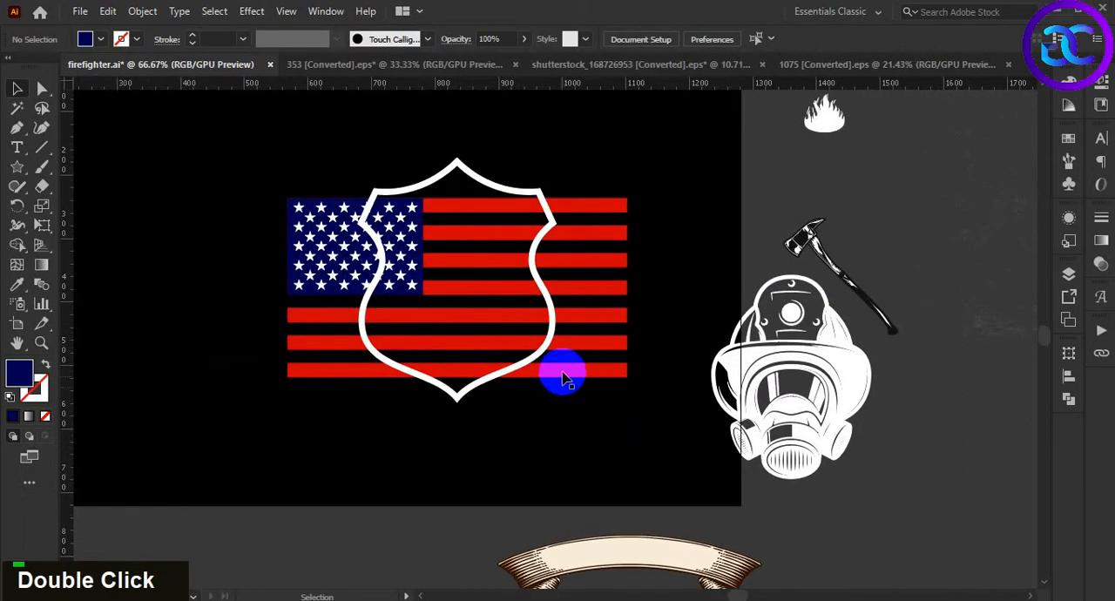
# Enlarge the flag proportionally and shift it upward behind the shield outline
pyautogui.moveTo(627, 375); pyautogui.dragTo(708, 471)
pyautogui.click(453, 468)
pyautogui.moveTo(513, 406); pyautogui.dragTo(519, 385)
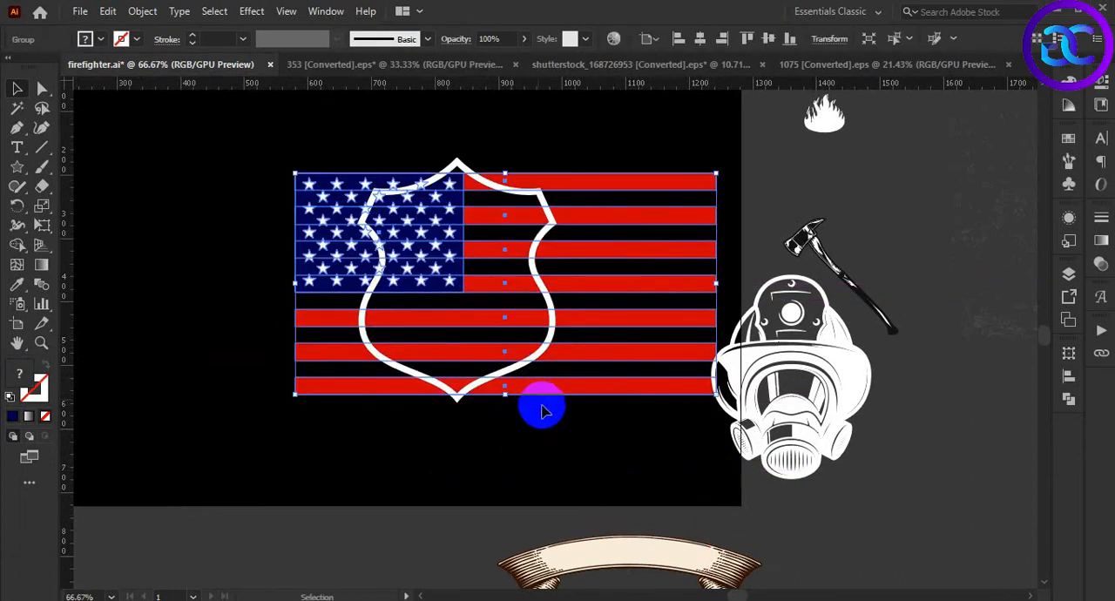
pyautogui.click(530, 435)
pyautogui.scroll(-1, 530, 437)
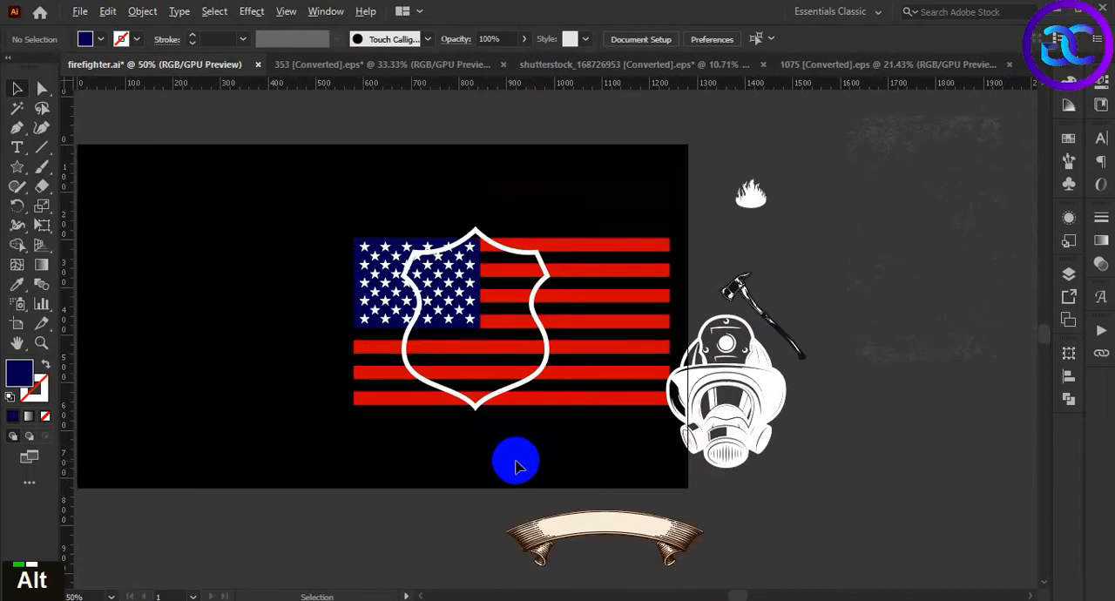
# Shift the flag left in small nudges so the star field's right edge lines up with the shield's top point
pyautogui.scroll(1, 514, 466)
pyautogui.doubleClick(531, 147)
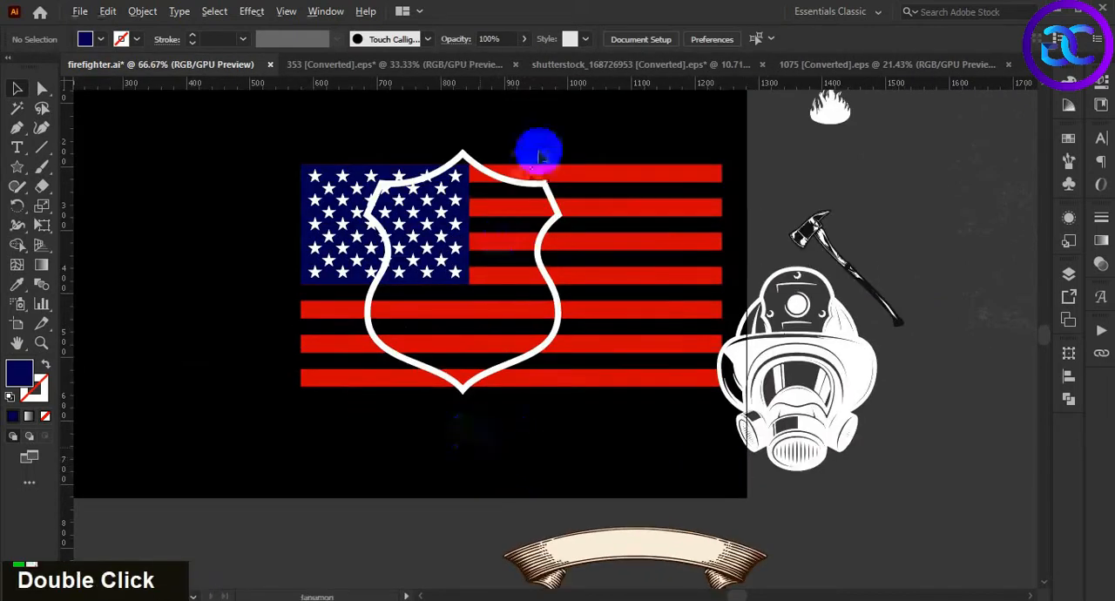
pyautogui.scroll(1, 531, 180)
pyautogui.click(480, 172)
pyautogui.moveTo(497, 173); pyautogui.dragTo(499, 149)
pyautogui.click(502, 127)
pyautogui.click(587, 159)
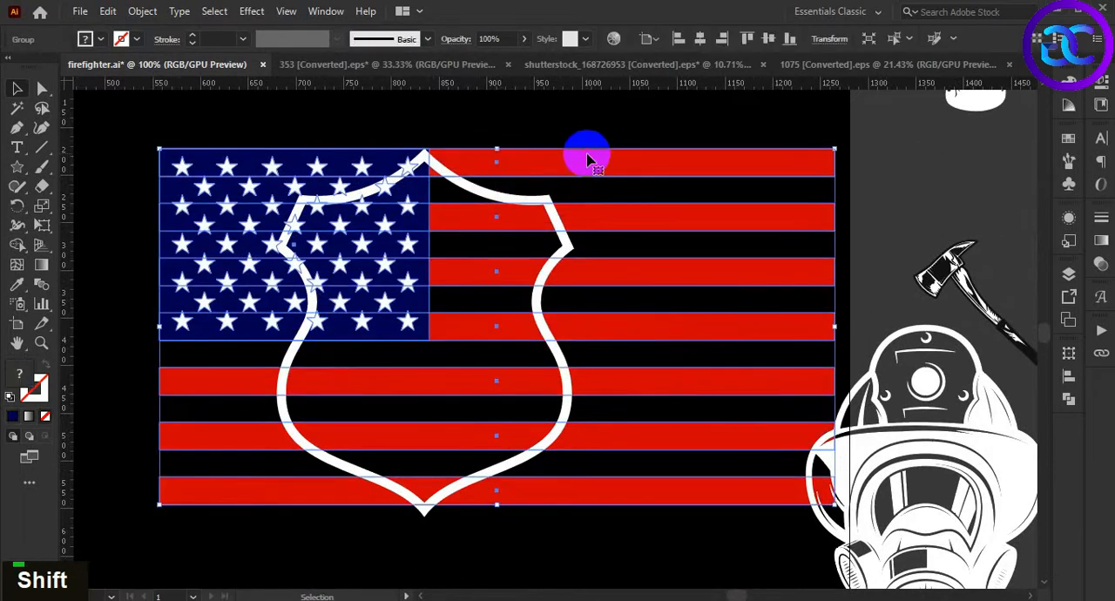
pyautogui.press('Left')
pyautogui.press('Left')
pyautogui.press('Left')
pyautogui.press('Left')
pyautogui.press('Left')
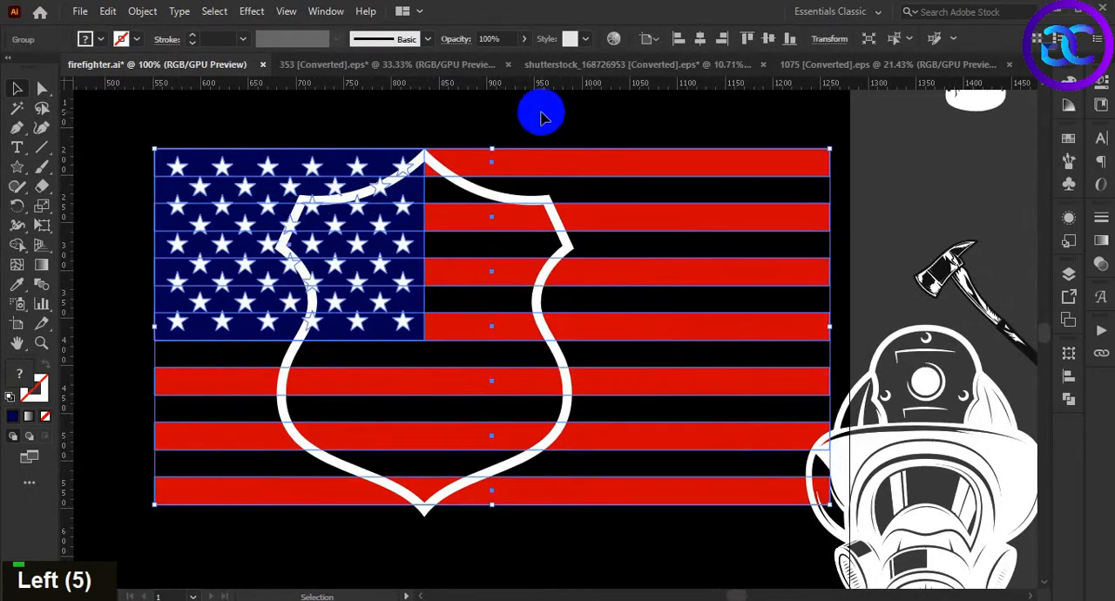
pyautogui.click(518, 531)
# Bring the flag to the front of the shield outline
pyautogui.keyDown('alt'); pyautogui.scroll(-1, 521, 535); pyautogui.keyUp('alt')
pyautogui.moveTo(526, 565); pyautogui.dragTo(501, 460)
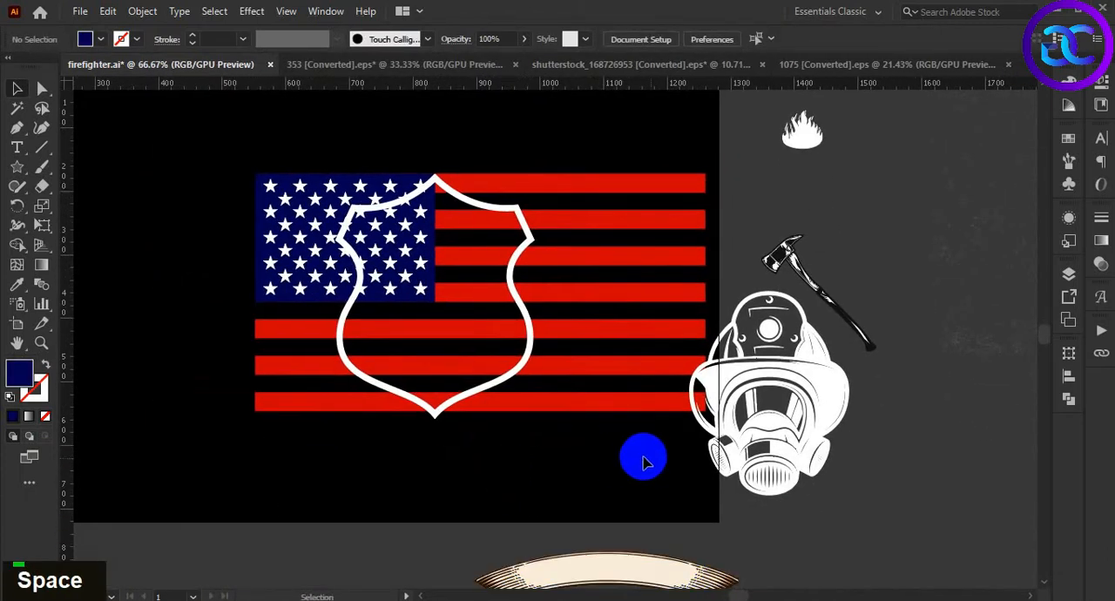
pyautogui.click(565, 409)
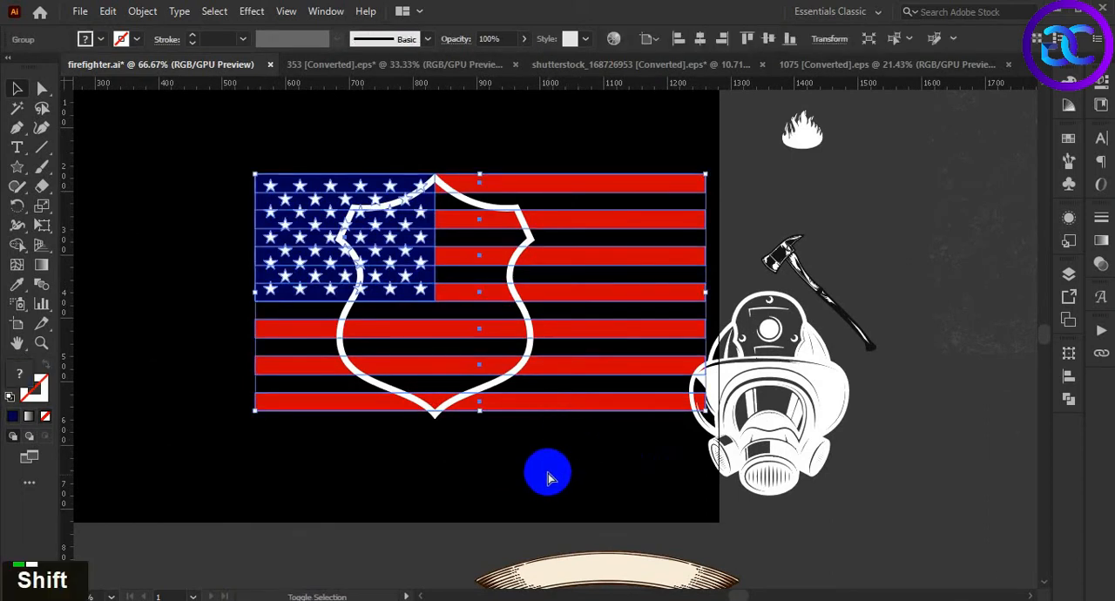
pyautogui.hotkey('ctrl', 'shift', ']')
pyautogui.doubleClick(547, 394)
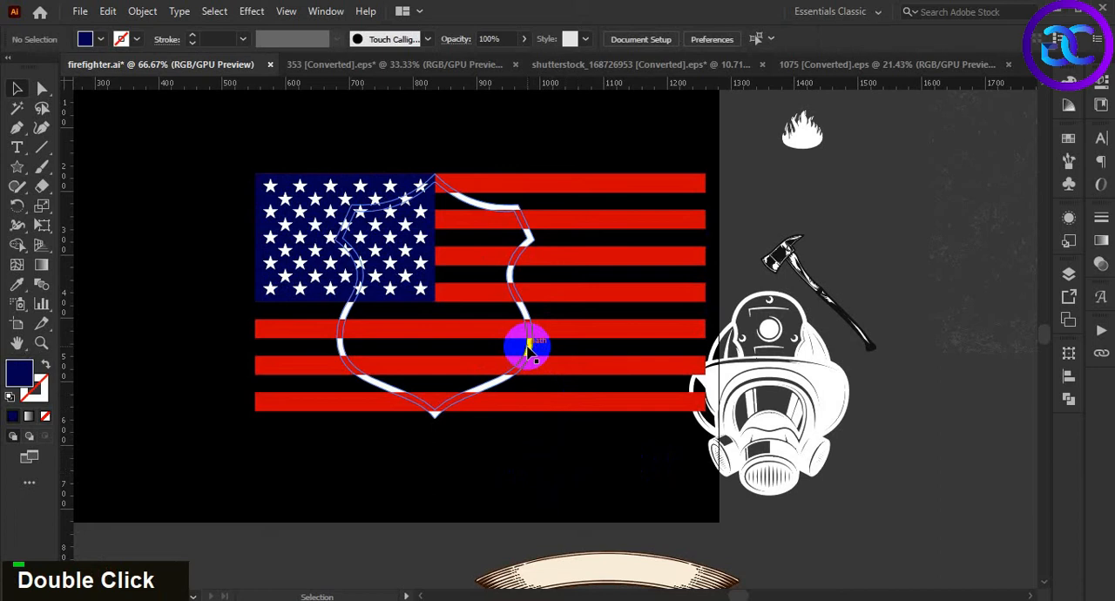
# Duplicate the shield outline in place and bring it in front of the flag
pyautogui.click(527, 349)
pyautogui.hotkey('ctrl', 'c')
pyautogui.hotkey('ctrl', 'f')
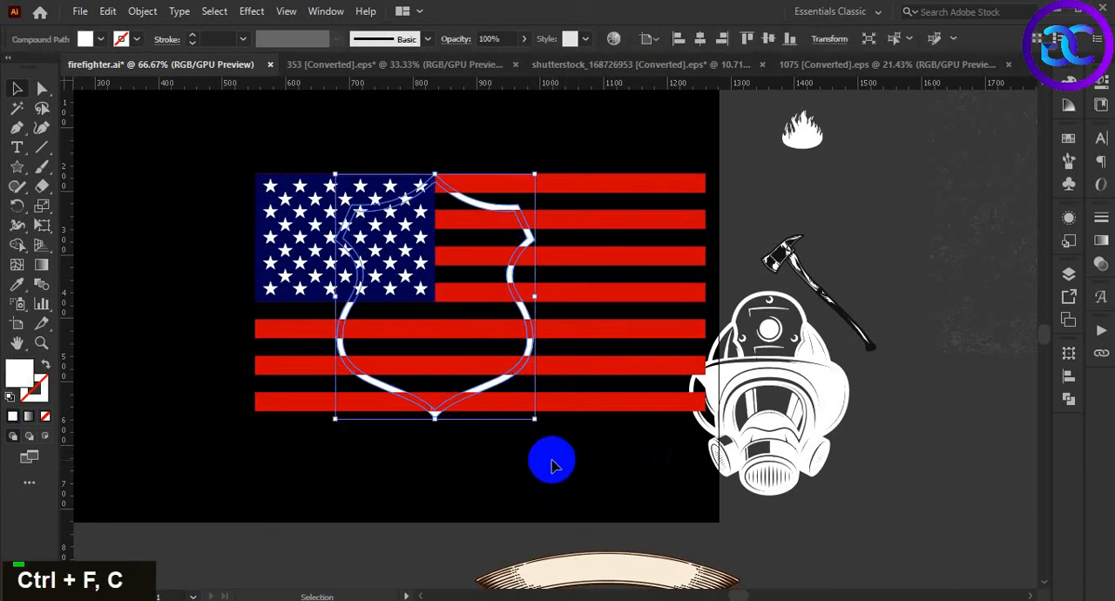
pyautogui.hotkey('ctrl', 'shift', ']')
pyautogui.click(550, 463)
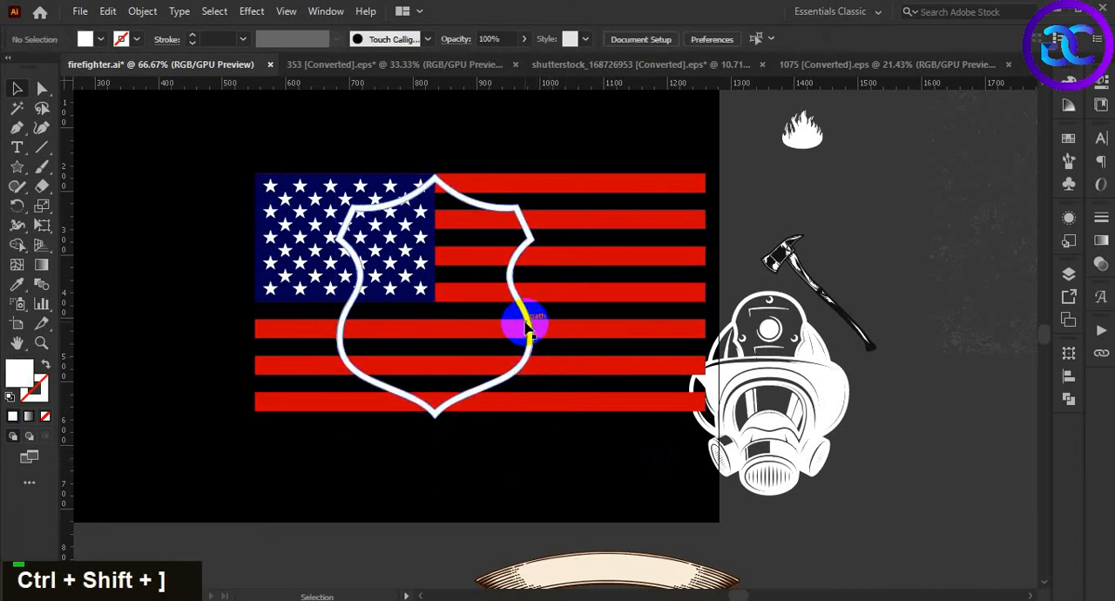
# Turn the shield outline's interior into a solid white shape with the Shape Builder tool
pyautogui.click(527, 322)
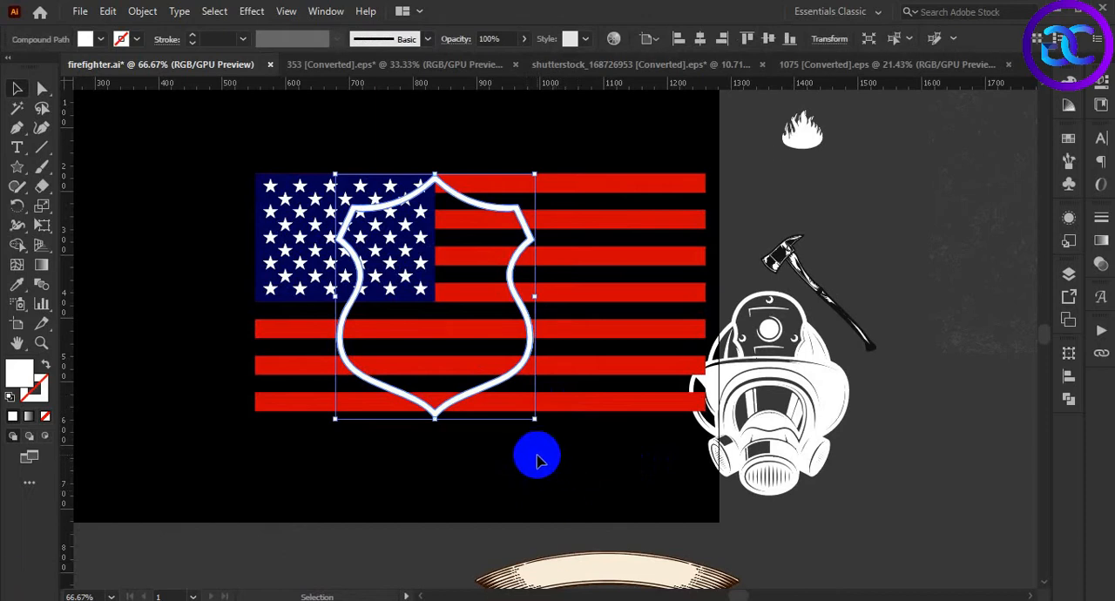
pyautogui.hotkey('shift', 'm')
pyautogui.click(473, 354)
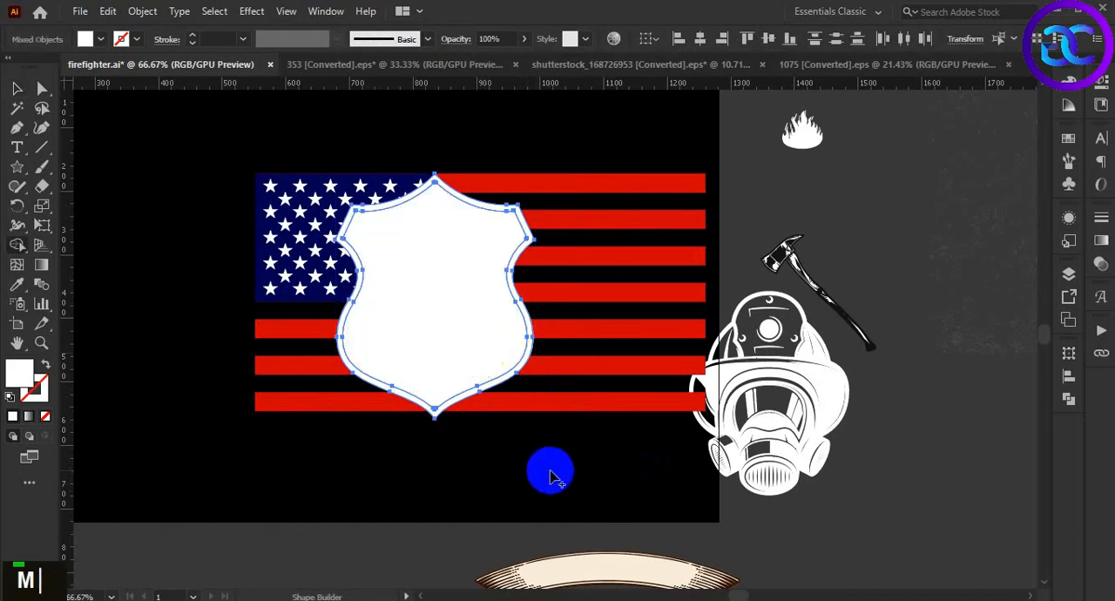
pyautogui.press('v')
pyautogui.click(527, 347)
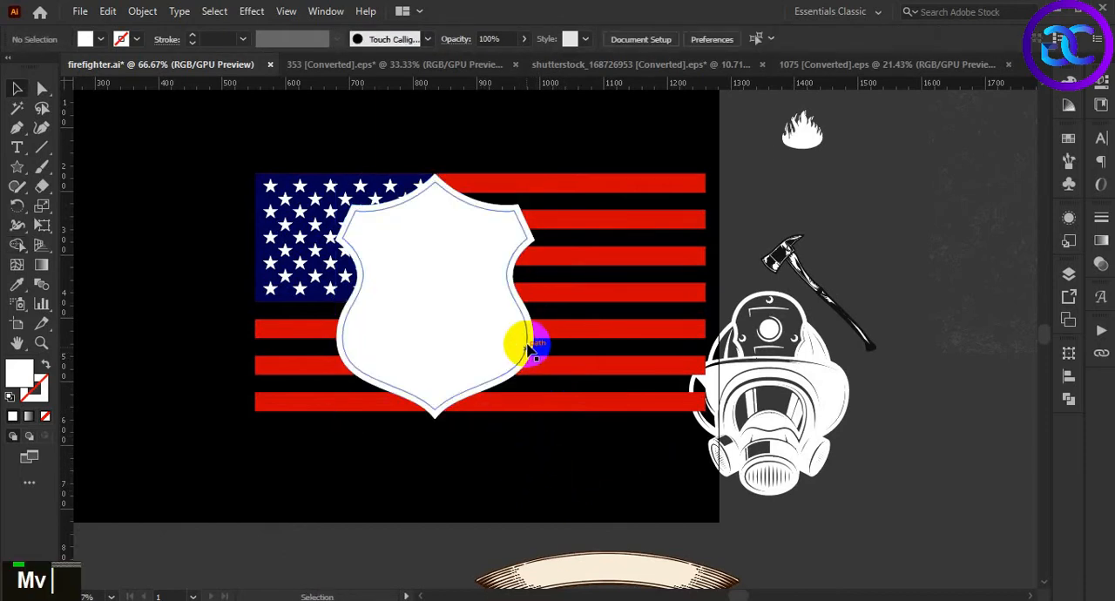
# Delete the front shield outline around the solid white inner shape
pyautogui.doubleClick(522, 341)
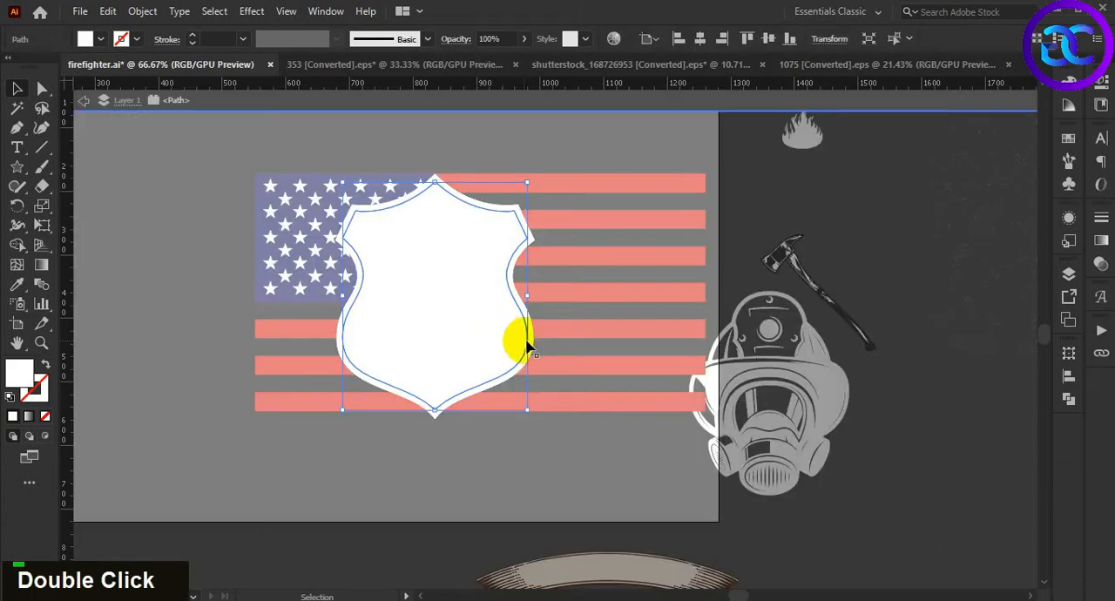
pyautogui.click(535, 346)
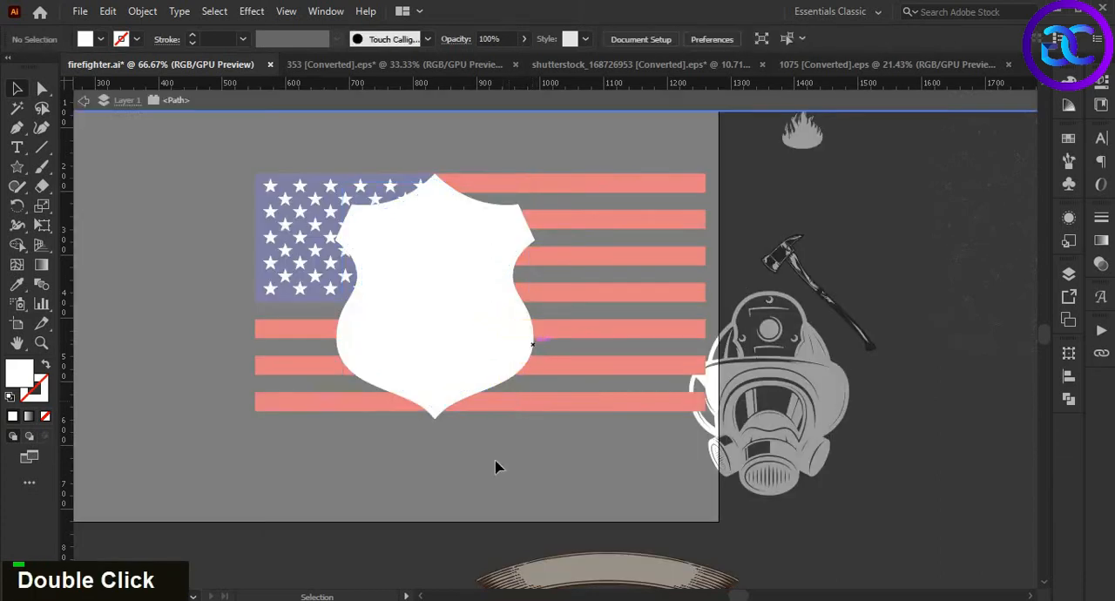
pyautogui.doubleClick(511, 341)
pyautogui.click(520, 427)
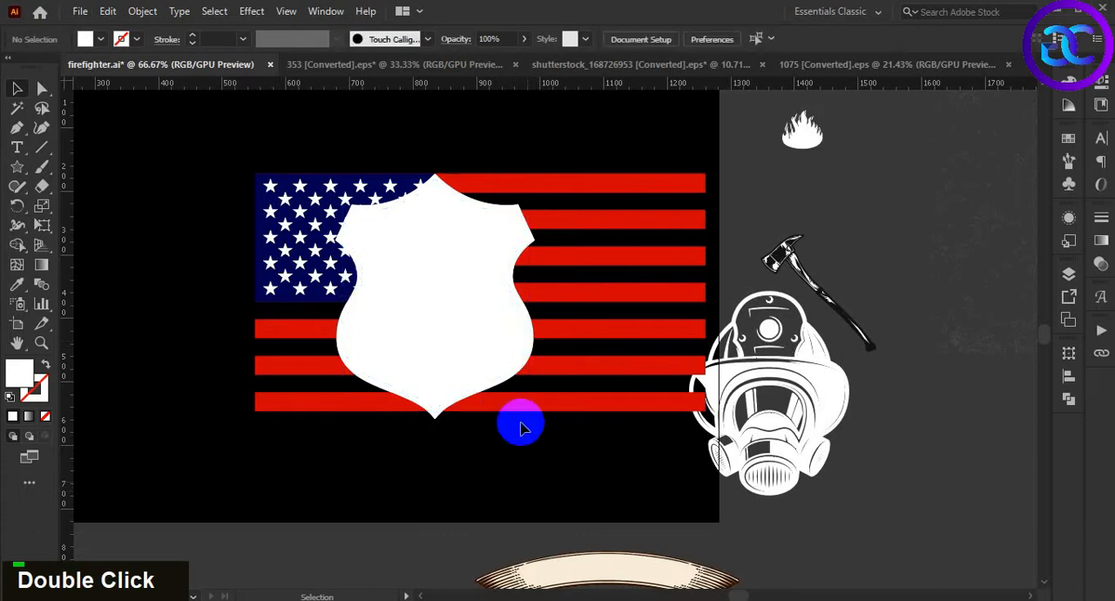
pyautogui.scroll(2, 519, 397)
pyautogui.click(552, 289)
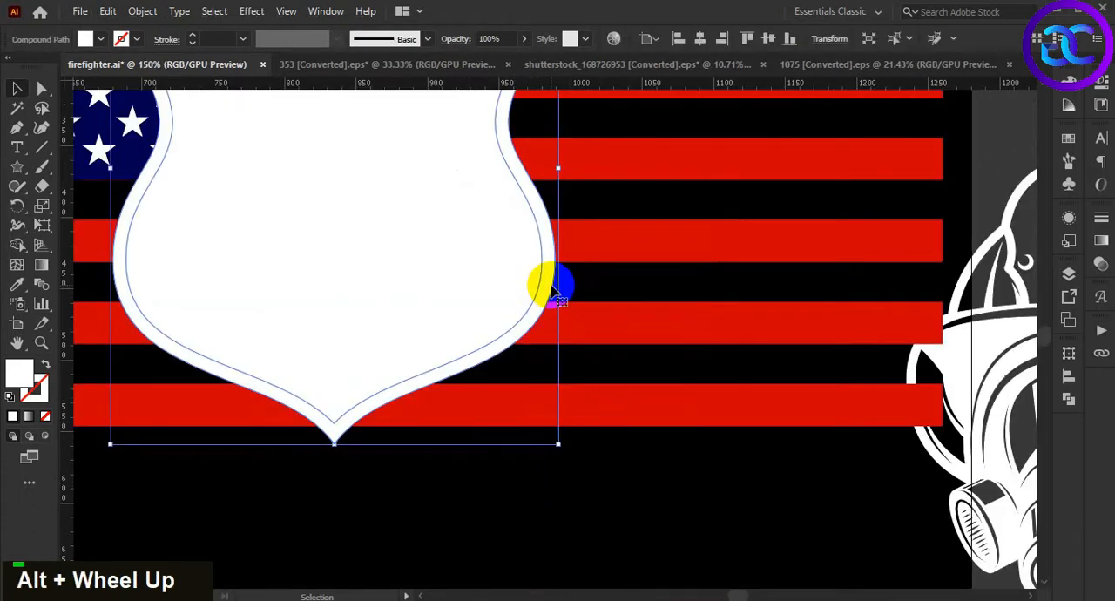
pyautogui.press('Delete')
# Clip the flag to the solid inner shield shape with a clipping mask
pyautogui.scroll(-1, 527, 338)
pyautogui.click(435, 274)
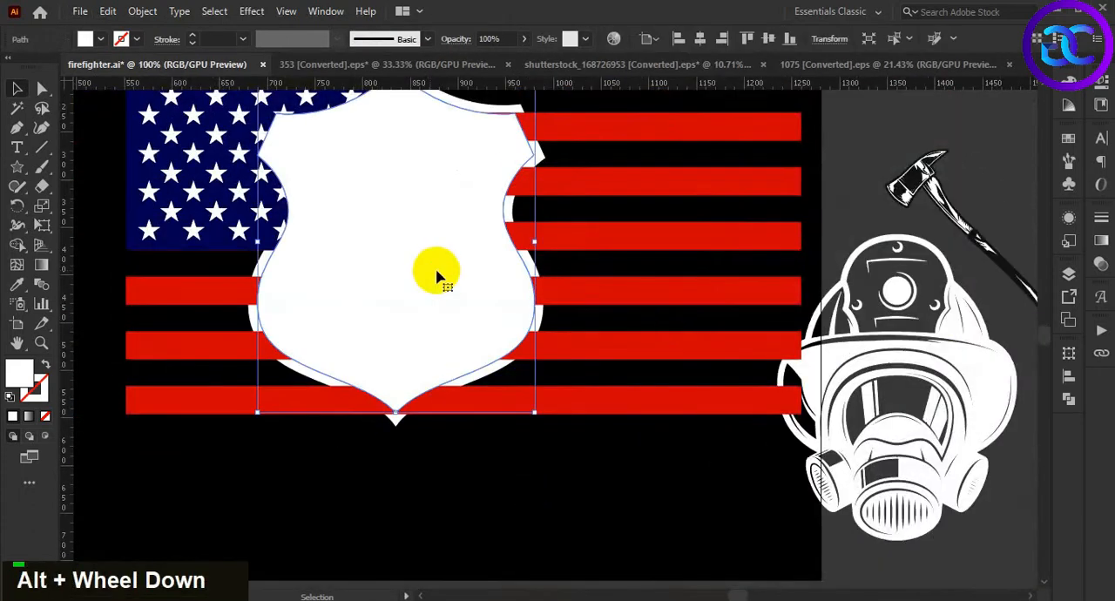
pyautogui.keyDown('shift'); pyautogui.click(655, 294); pyautogui.keyUp('shift')
pyautogui.rightClick(655, 295)
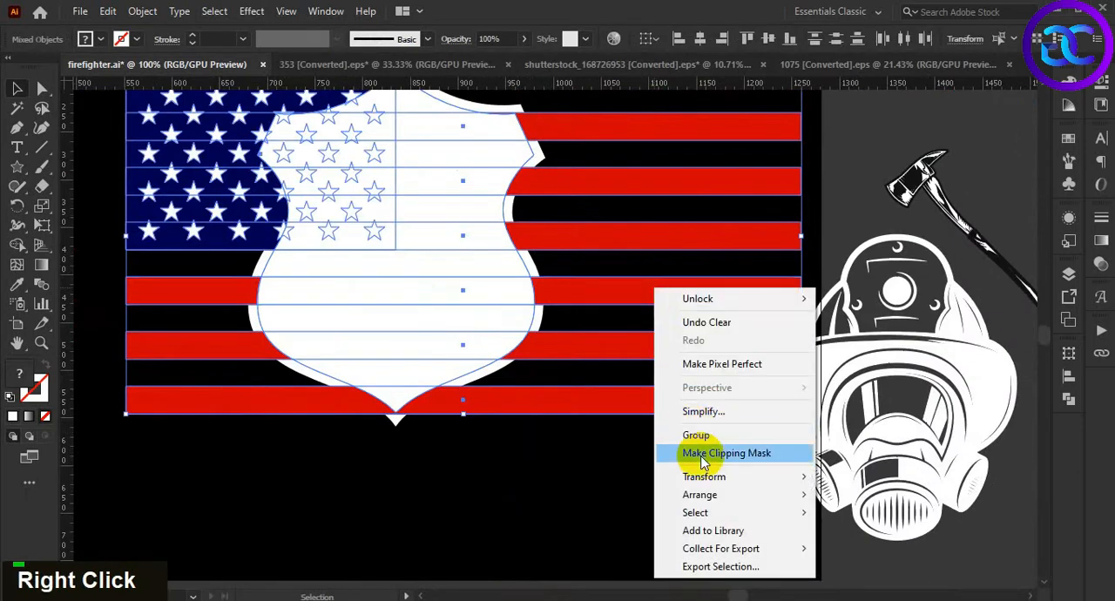
pyautogui.click(697, 458)
pyautogui.click(610, 488)
# Group the clipped flag together with the white shield outline
pyautogui.scroll(-2, 610, 381)
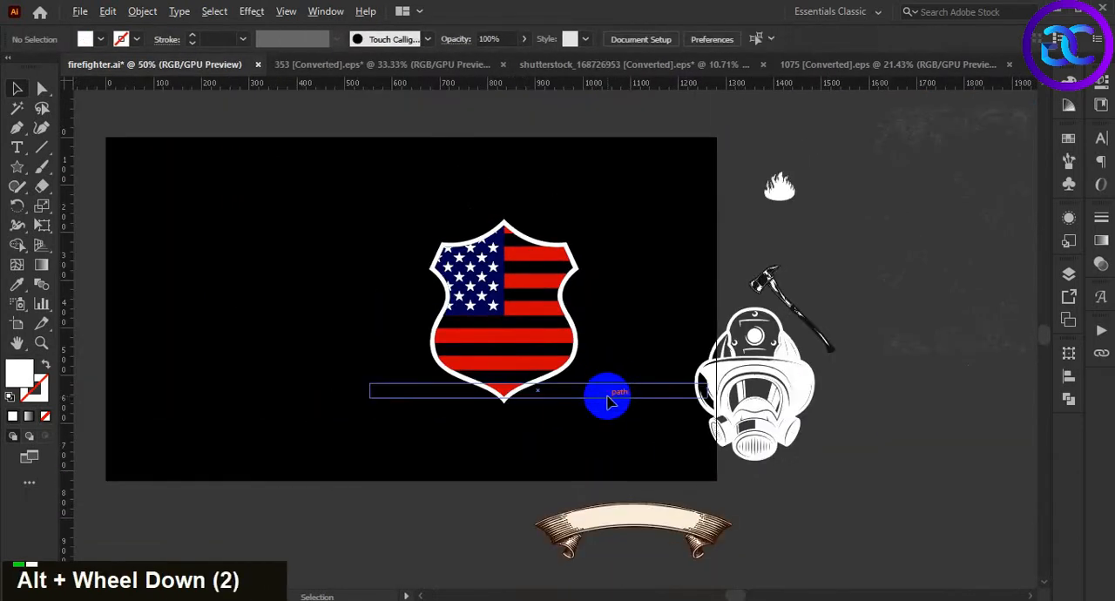
pyautogui.scroll(1, 588, 404)
pyautogui.scroll(-1, 587, 403)
pyautogui.doubleClick(588, 405)
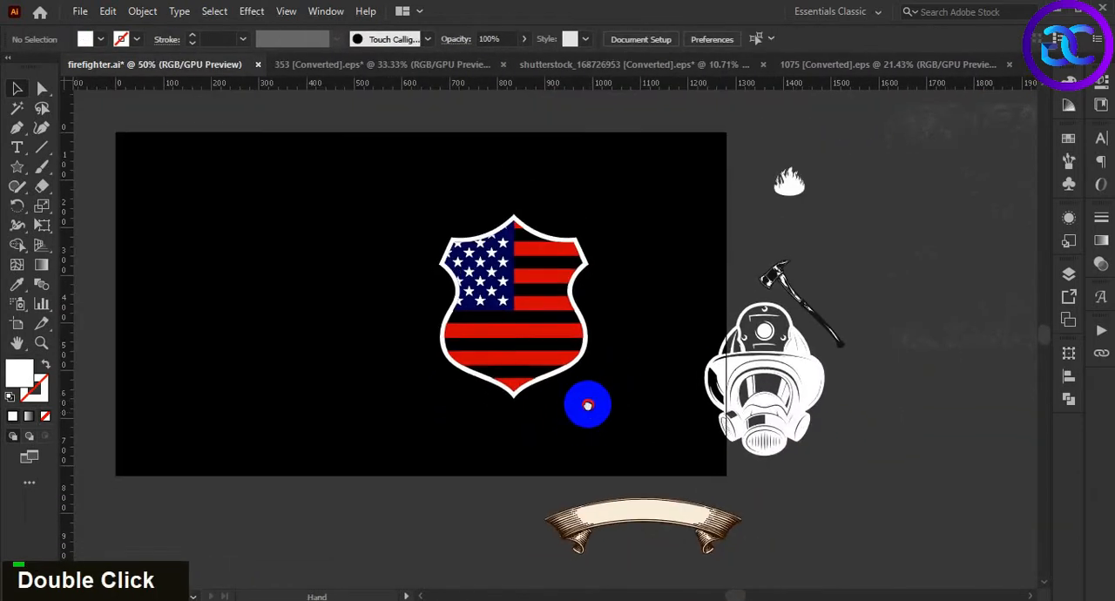
pyautogui.moveTo(399, 189); pyautogui.dragTo(619, 409)
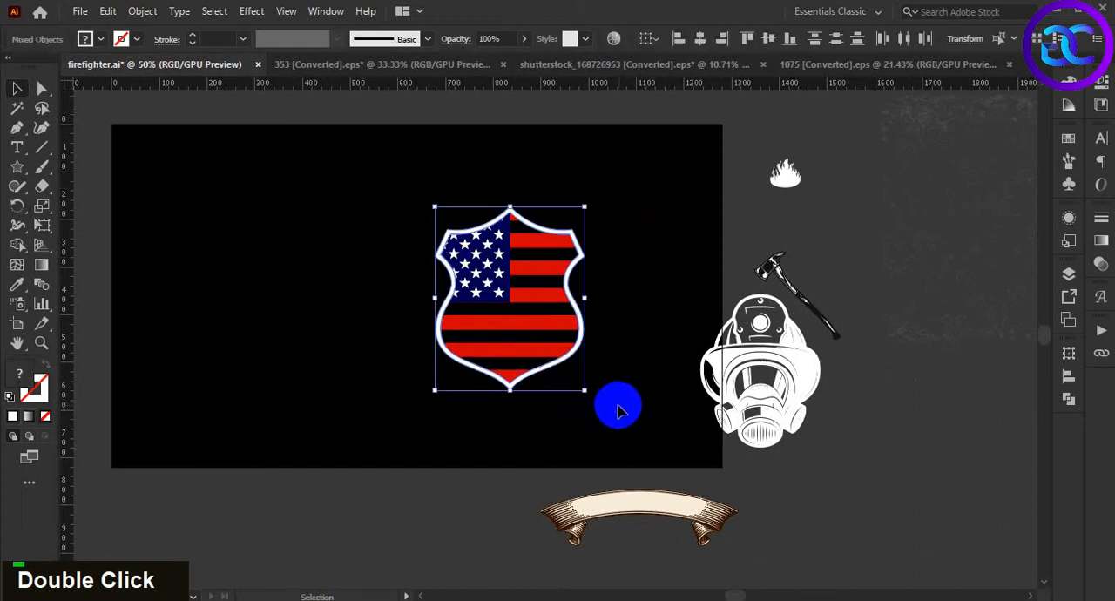
pyautogui.press('ctrl')
pyautogui.hotkey('ctrl', 'g')
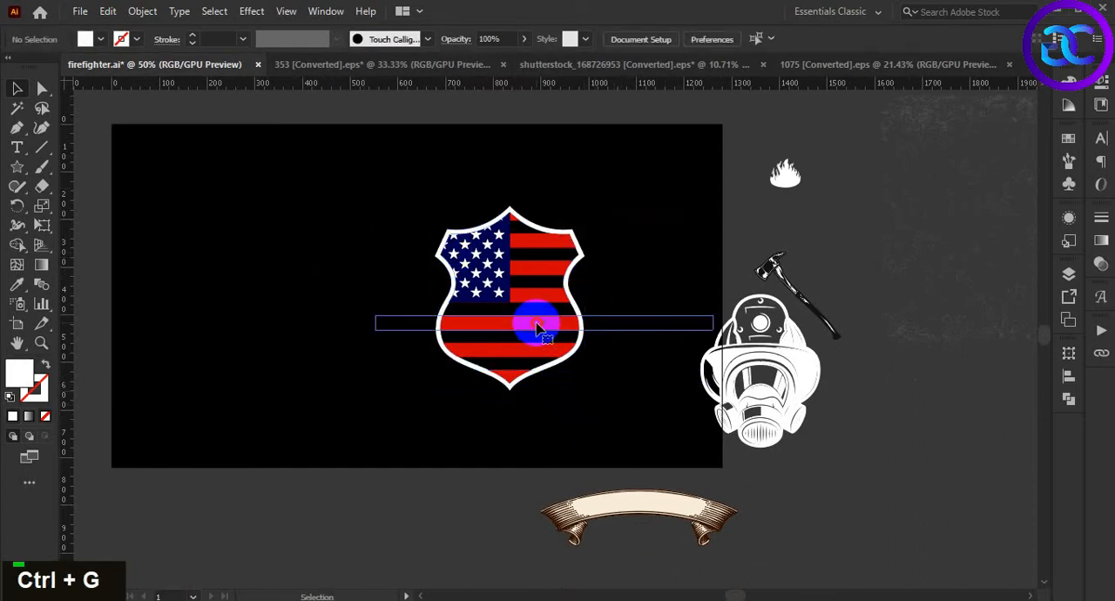
# Scale the flag shield group down slightly and move it left on the black artboard
pyautogui.doubleClick(531, 320)
pyautogui.moveTo(585, 391); pyautogui.dragTo(578, 382)
pyautogui.moveTo(521, 315); pyautogui.dragTo(399, 305)
pyautogui.click(540, 382)
pyautogui.press('space')
pyautogui.moveTo(485, 353); pyautogui.dragTo(595, 376)
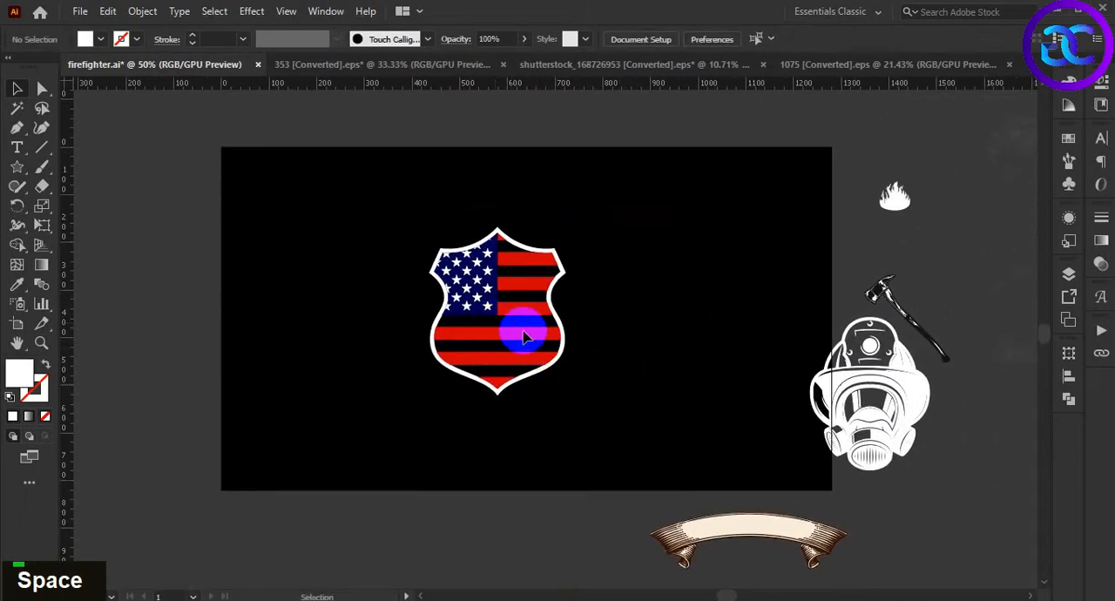
# Move the firefighter gas mask onto the artboard, to the right of the flag shield
pyautogui.press('space')
pyautogui.moveTo(665, 406); pyautogui.dragTo(603, 398)
pyautogui.moveTo(849, 389); pyautogui.dragTo(679, 318)
pyautogui.click(726, 413)
# Move the axe onto the artboard below the gas mask
pyautogui.scroll(2, 703, 361)
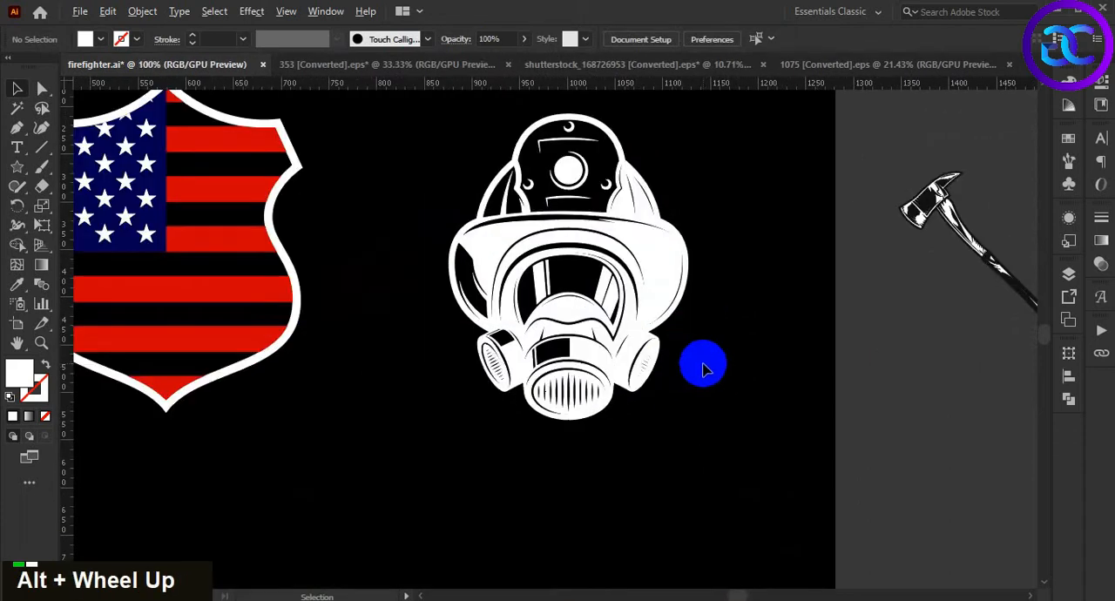
pyautogui.press('space')
pyautogui.moveTo(668, 378); pyautogui.dragTo(549, 357)
pyautogui.moveTo(868, 389); pyautogui.dragTo(879, 389)
pyautogui.moveTo(913, 260); pyautogui.dragTo(516, 531)
pyautogui.click(571, 516)
pyautogui.press('space')
pyautogui.moveTo(624, 508); pyautogui.dragTo(628, 392)
# Move the axe up and left, close beside the lower part of the gas mask
pyautogui.press('space')
pyautogui.click(557, 434)
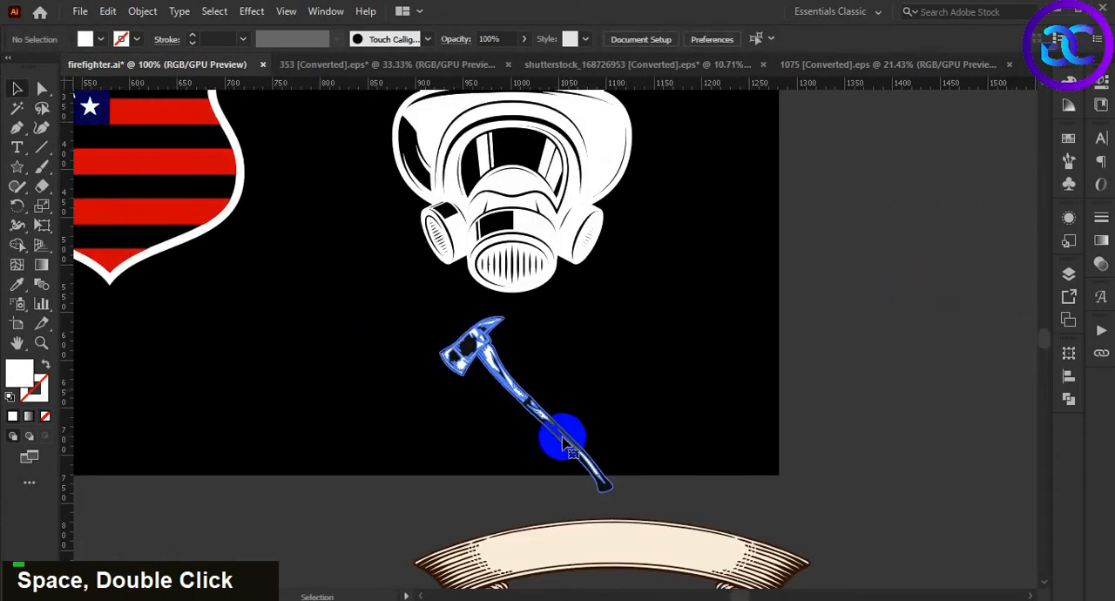
pyautogui.scroll(1, 562, 465)
pyautogui.moveTo(569, 431); pyautogui.dragTo(440, 293)
pyautogui.click(567, 351)
pyautogui.press('space')
pyautogui.moveTo(477, 342); pyautogui.dragTo(560, 424)
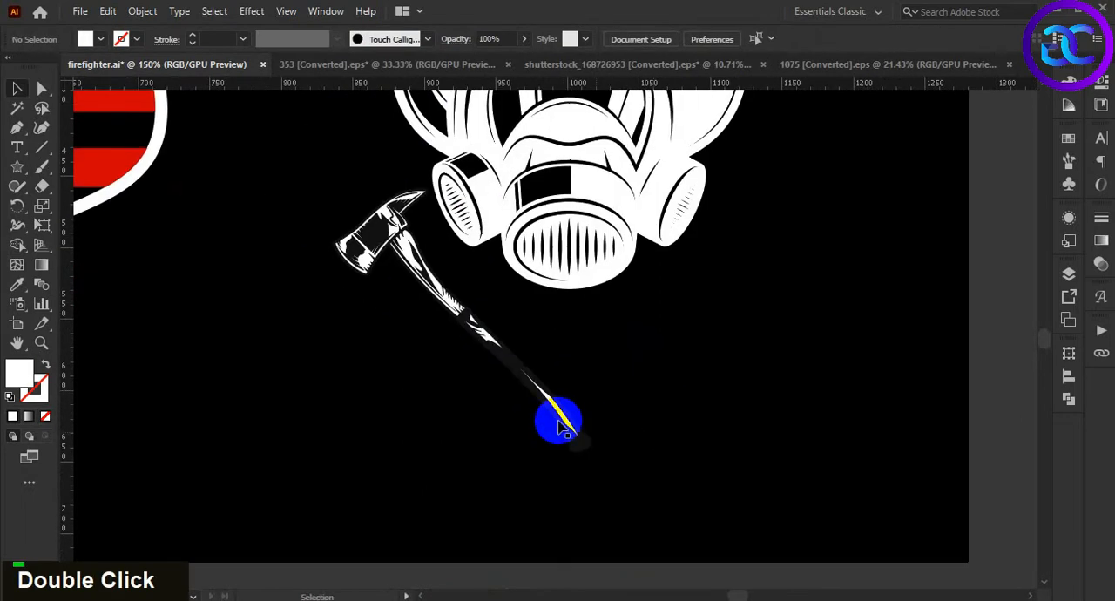
# Isolate the axe group for editing its parts
pyautogui.click(551, 400)
pyautogui.rightClick(551, 401)
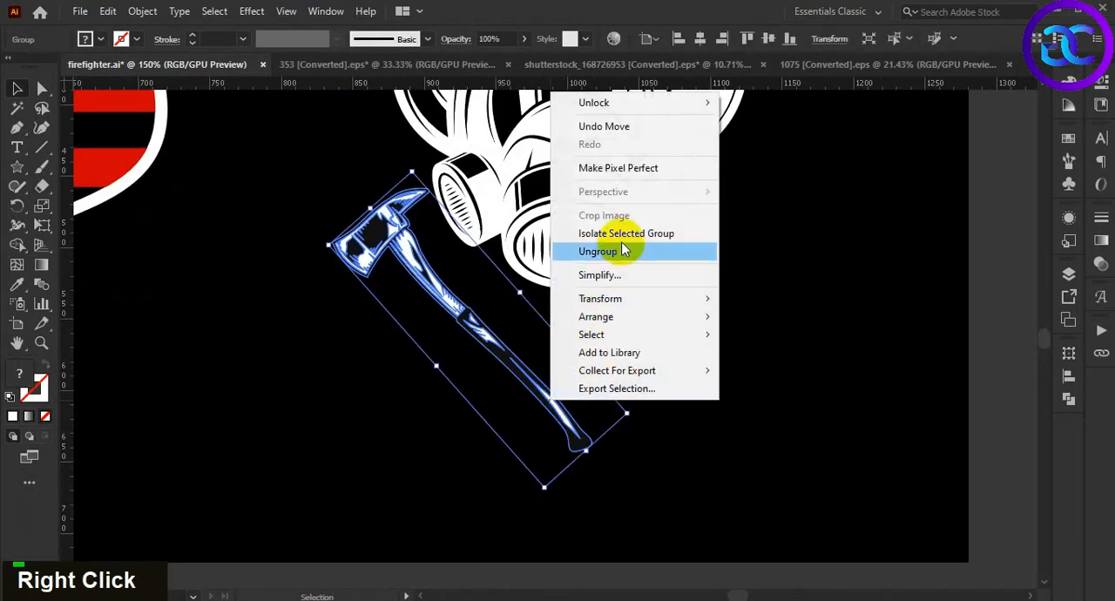
pyautogui.click(623, 159)
pyautogui.doubleClick(619, 355)
pyautogui.click(540, 380)
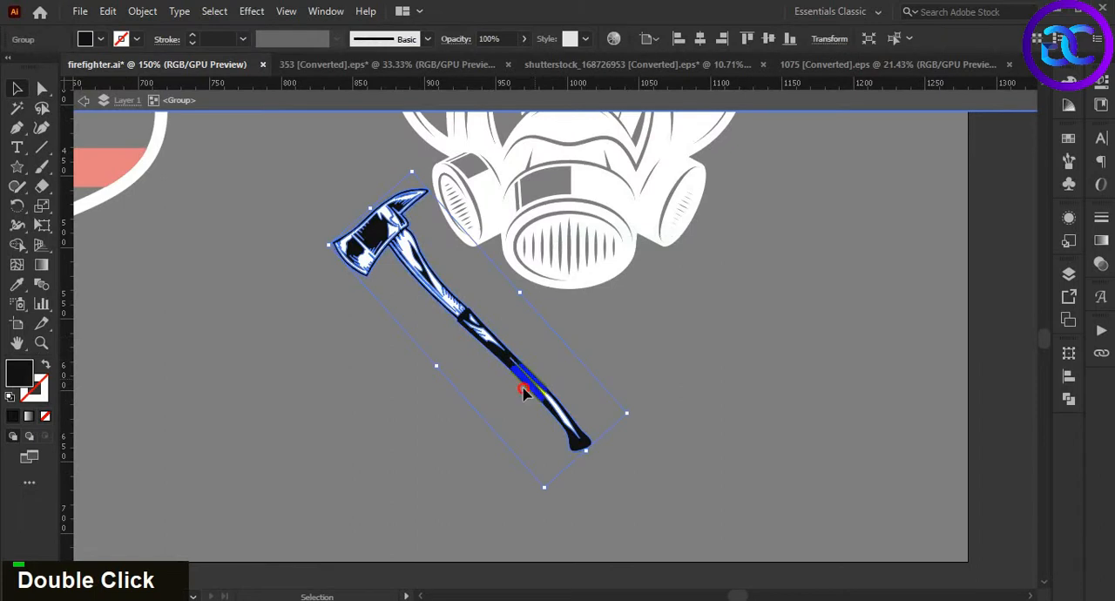
pyautogui.moveTo(523, 382); pyautogui.dragTo(483, 406)
pyautogui.click(618, 397)
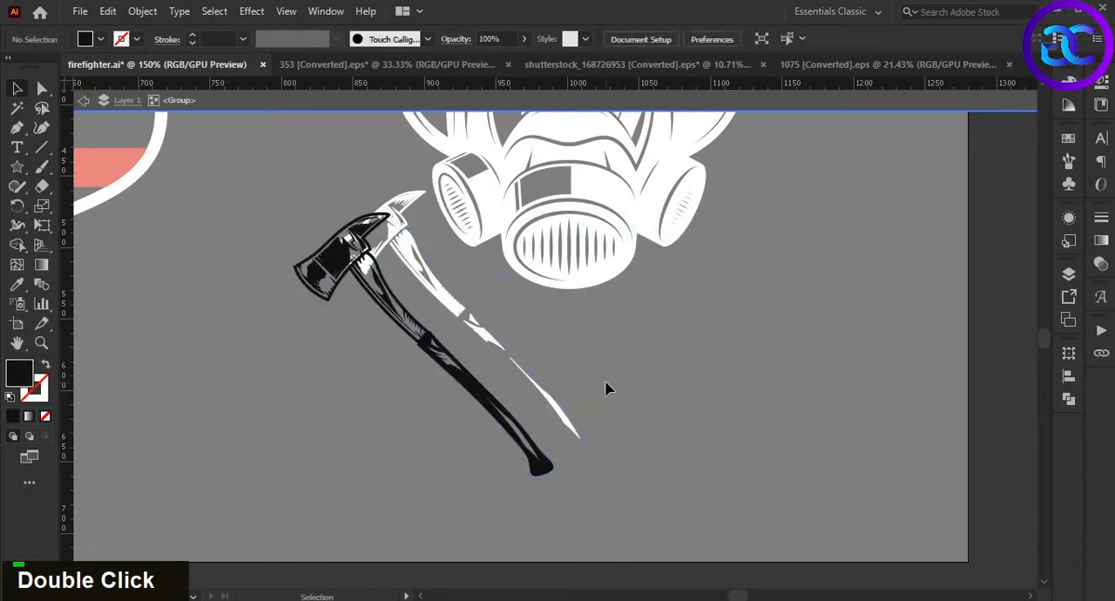
pyautogui.hotkey('ctrl', 'z')
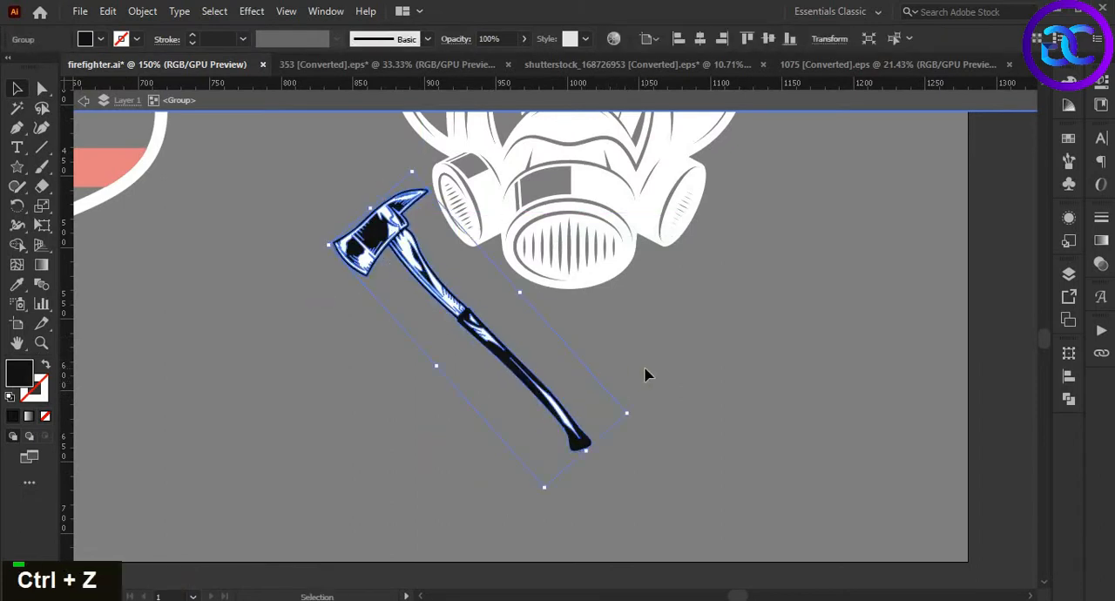
# Move the axe's white highlight shapes down and left, away from its black shape
pyautogui.click(655, 364)
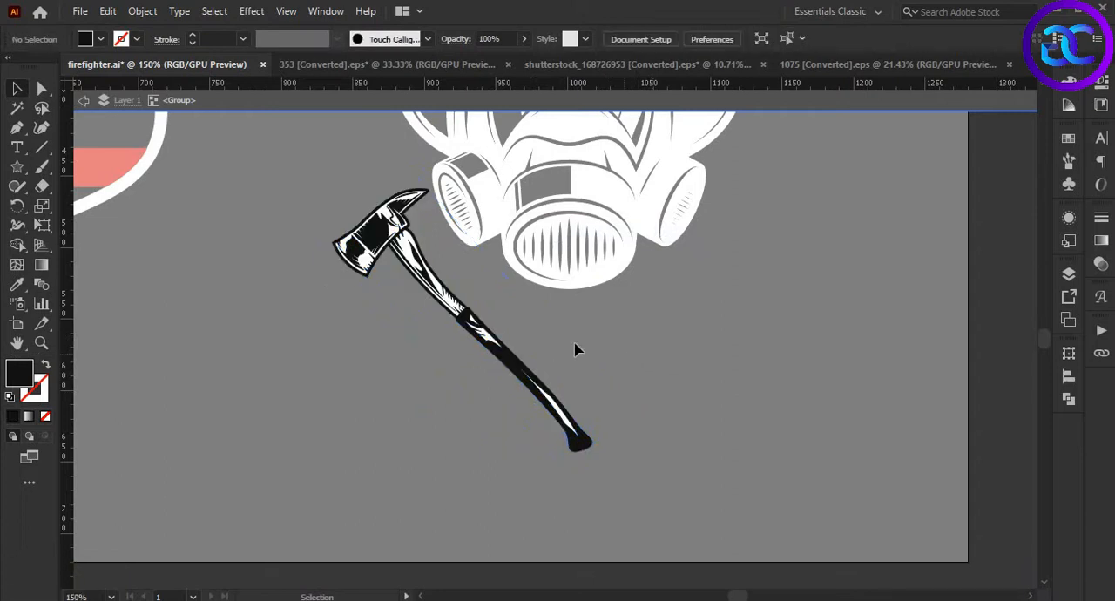
pyautogui.moveTo(410, 241); pyautogui.dragTo(376, 311)
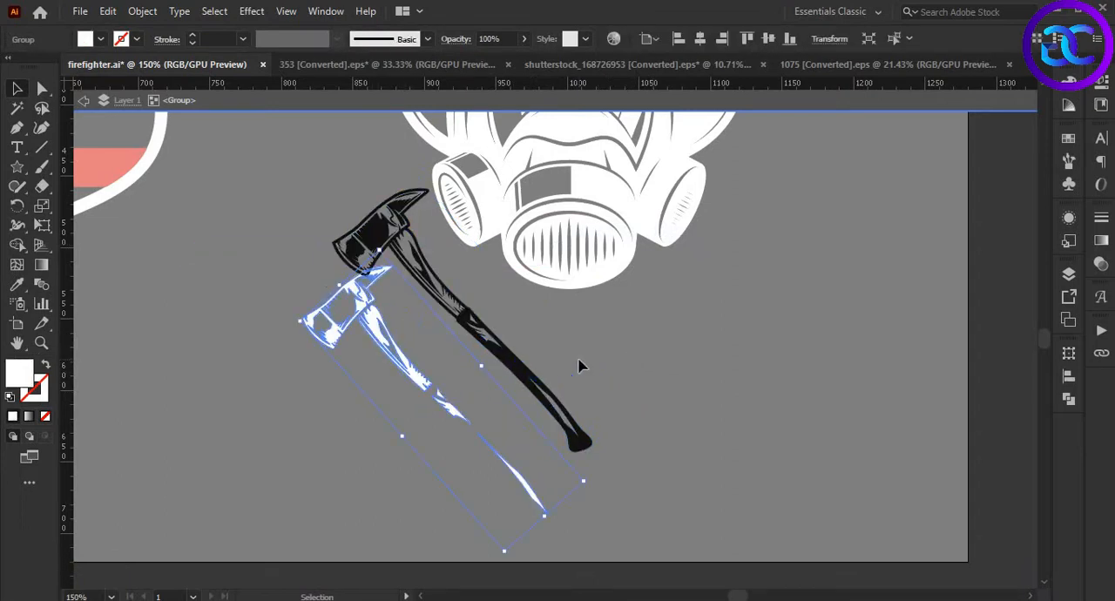
# Delete the axe's separated white highlight shapes and recolor the remaining black axe white by sampling the gas mask
pyautogui.press('Delete')
pyautogui.doubleClick(640, 401)
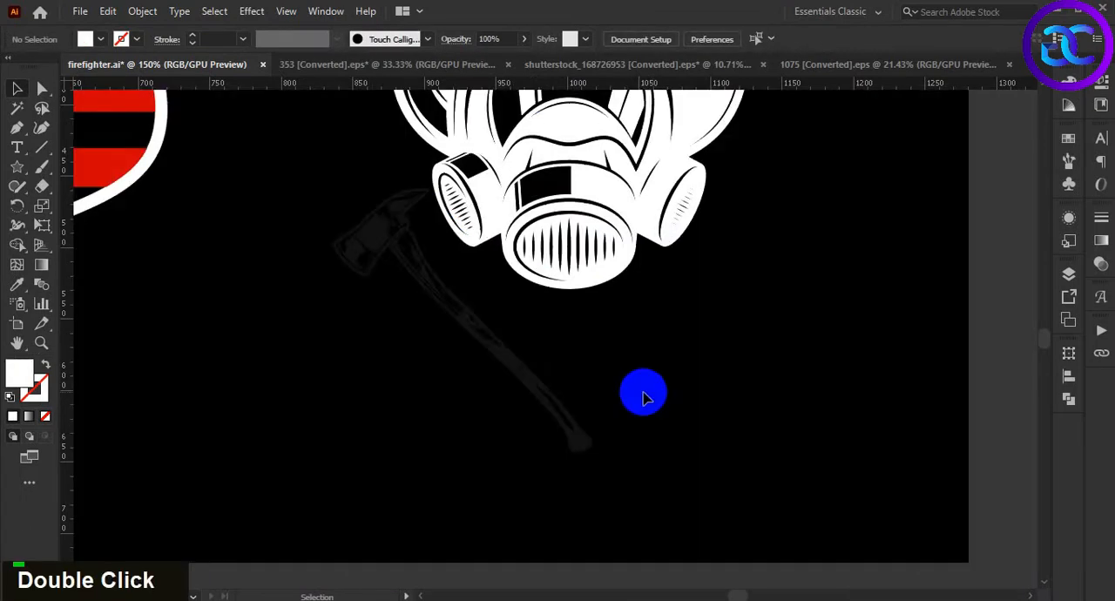
pyautogui.scroll(-2, 642, 396)
pyautogui.doubleClick(594, 405)
pyautogui.press('i')
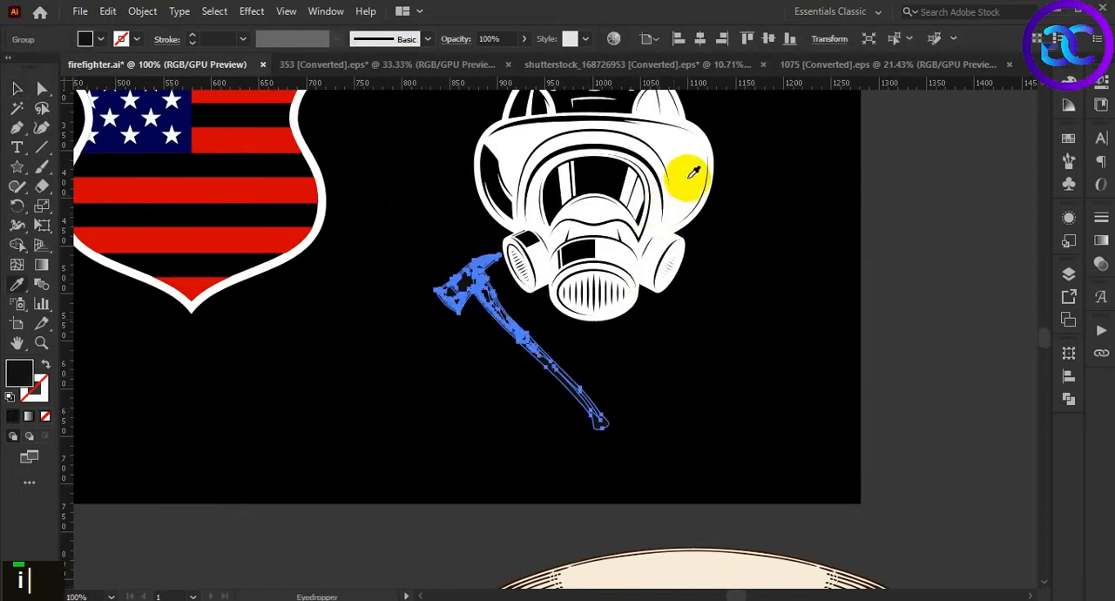
pyautogui.click(685, 160)
pyautogui.press('v')
pyautogui.click(692, 340)
# Enlarge the axe to about twice its size and place it diagonally across the gas mask
pyautogui.press('space')
pyautogui.moveTo(687, 335); pyautogui.dragTo(687, 376)
pyautogui.scroll(-1, 683, 374)
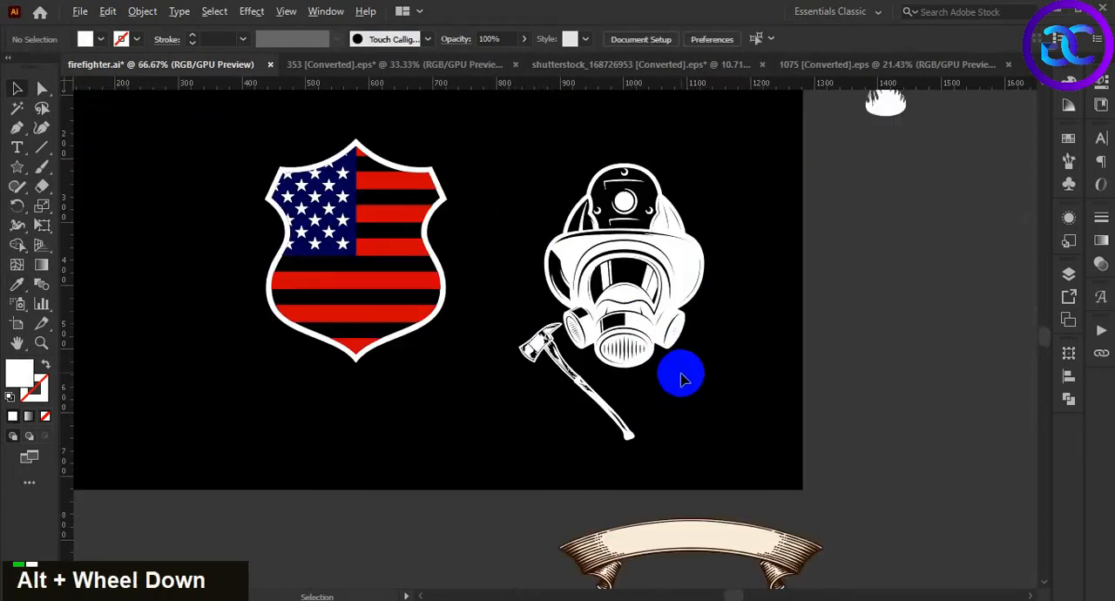
pyautogui.doubleClick(615, 453)
pyautogui.moveTo(619, 429); pyautogui.dragTo(690, 365)
pyautogui.keyDown('shift'); pyautogui.click(679, 361); pyautogui.keyUp('shift')
pyautogui.click(740, 454)
pyautogui.click(710, 427)
pyautogui.moveTo(693, 428); pyautogui.dragTo(695, 439)
pyautogui.click(701, 373)
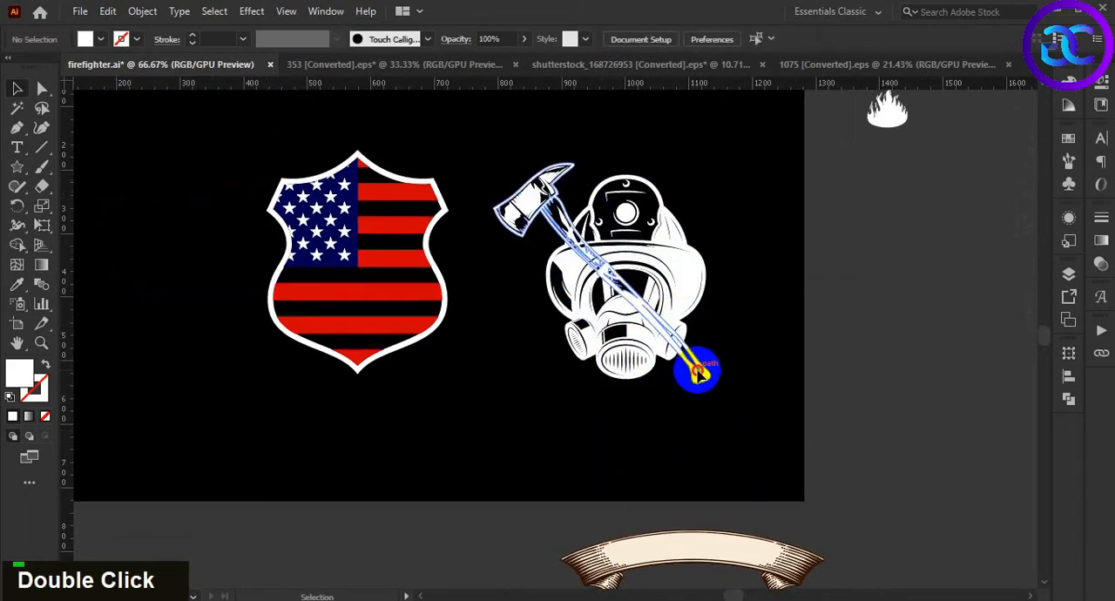
# Reflect a copy of the axe across the vertical axis and move it right to cross the original over the gas mask
pyautogui.rightClick(698, 369)
pyautogui.moveTo(841, 268)
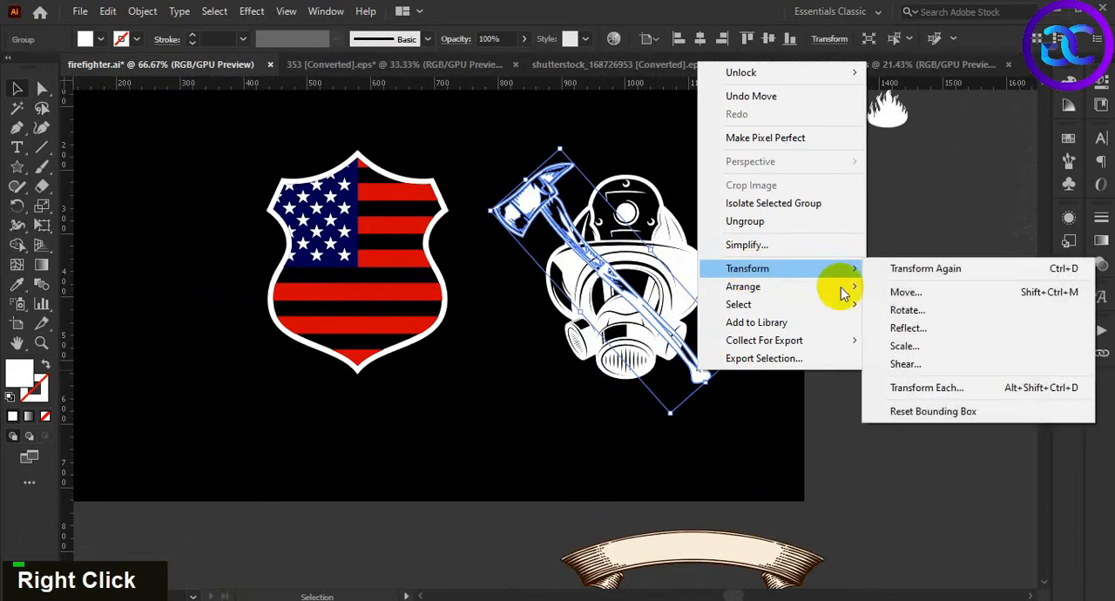
pyautogui.click(906, 323)
pyautogui.click(770, 454)
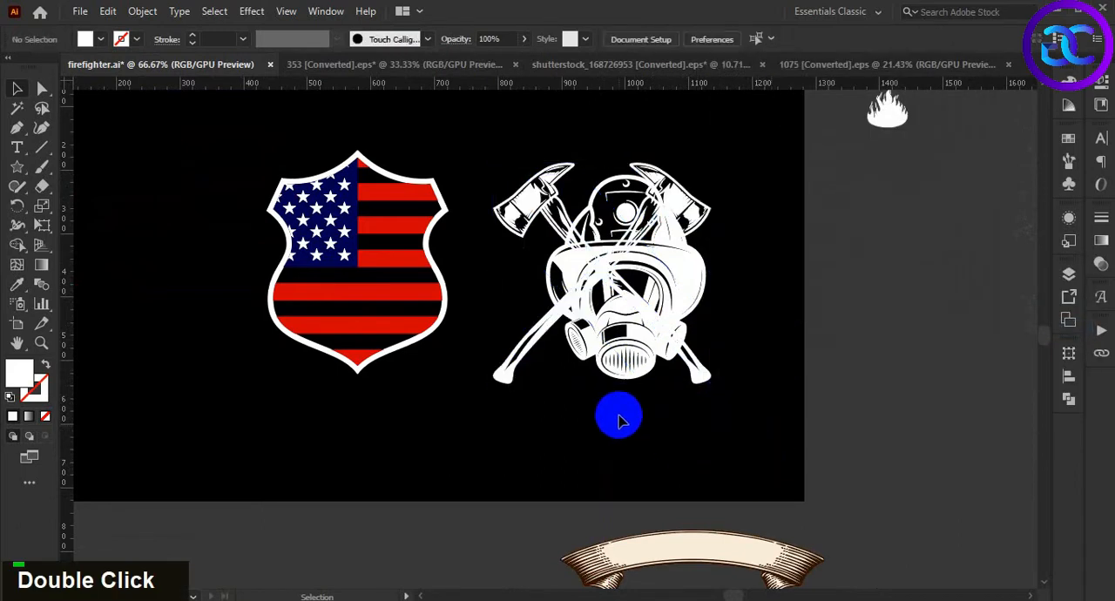
pyautogui.moveTo(540, 342); pyautogui.dragTo(576, 344)
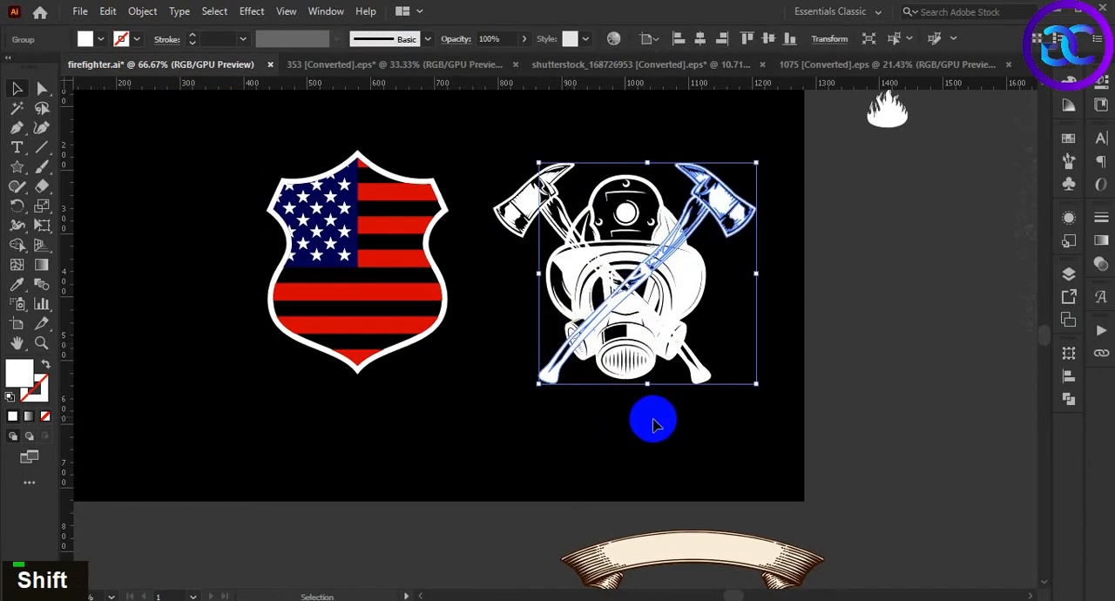
pyautogui.click(655, 424)
# Nudge the mirrored axe further right so that the axes cross evenly over the gas mask
pyautogui.scroll(-1, 655, 424)
pyautogui.scroll(2, 653, 419)
pyautogui.moveTo(648, 451); pyautogui.dragTo(642, 489)
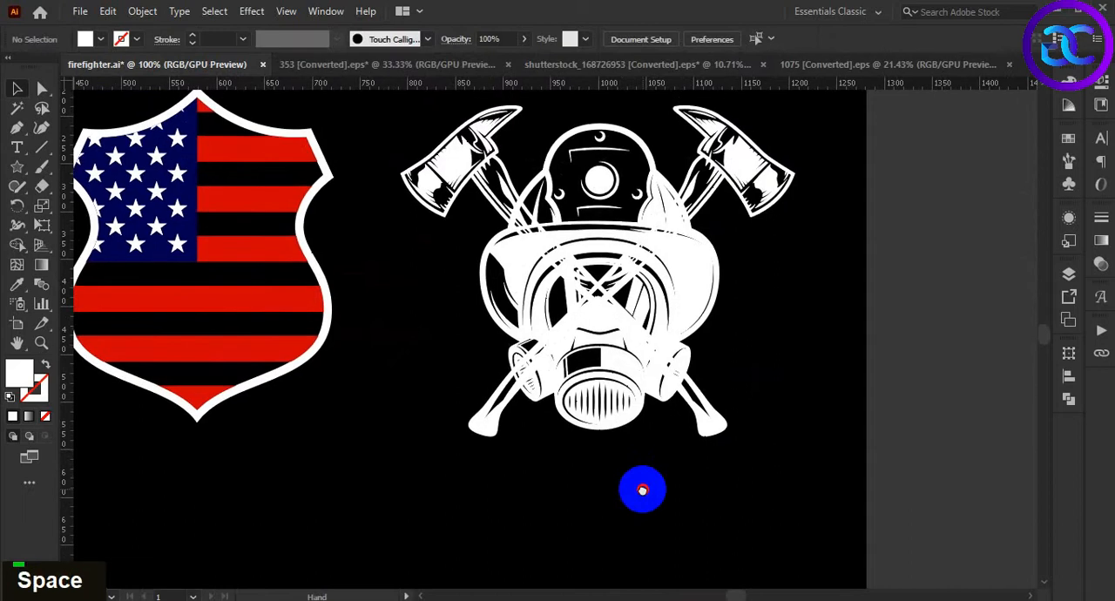
pyautogui.doubleClick(870, 375)
pyautogui.click(512, 427)
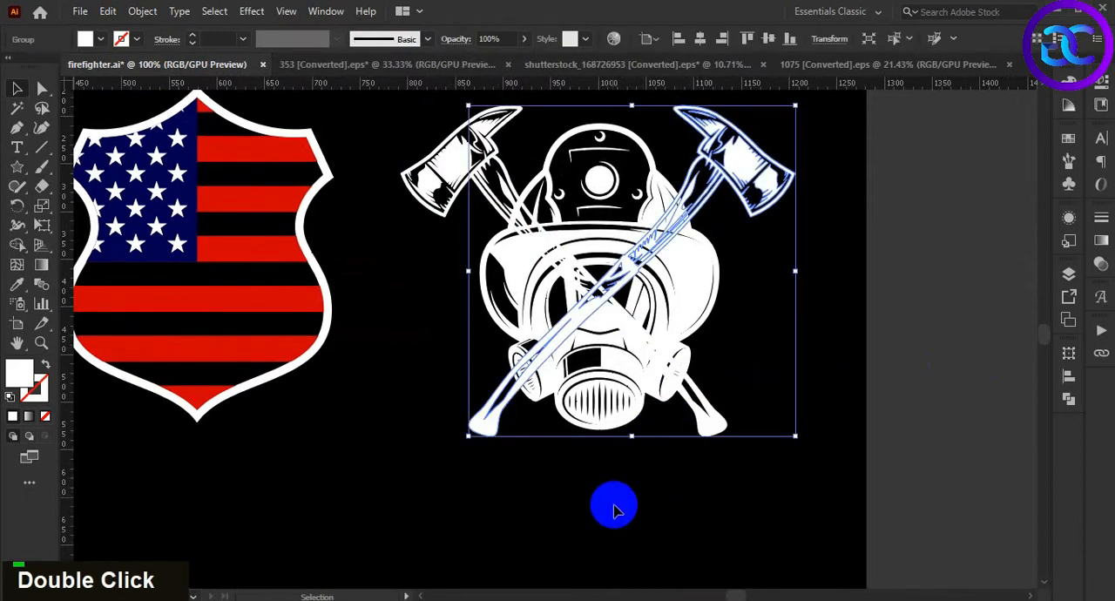
pyautogui.press('Right')
pyautogui.press('Right')
pyautogui.press('Right')
pyautogui.press('Right')
pyautogui.press('Right')
pyautogui.press('Right')
pyautogui.press('Right')
pyautogui.press('Right')
pyautogui.press('Right')
pyautogui.press('Right')
pyautogui.press('Right')
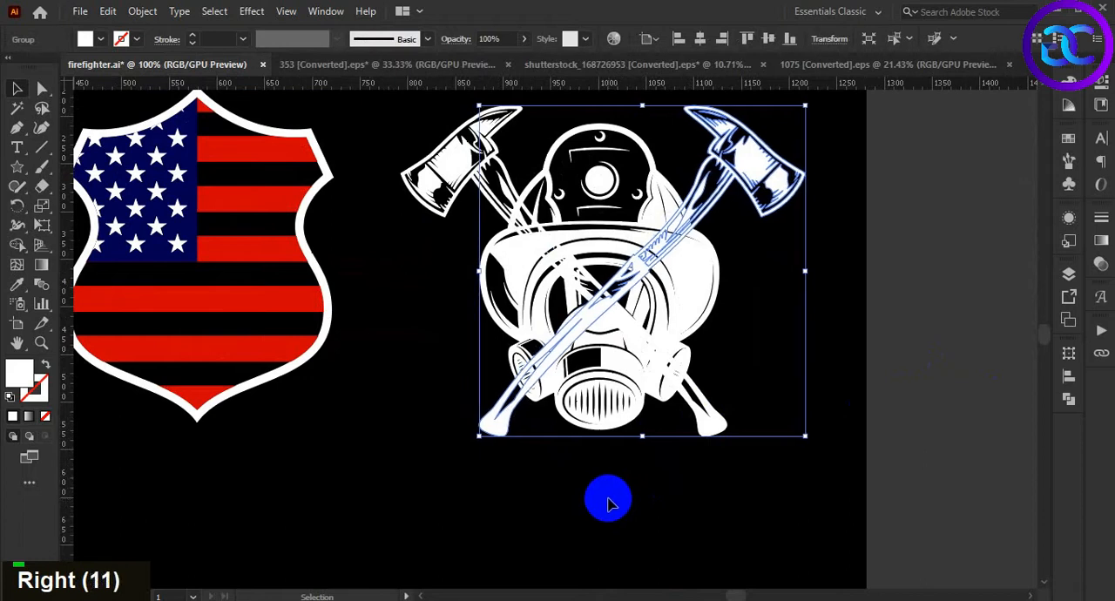
# Group the two crossed axes
pyautogui.click(610, 531)
pyautogui.click(710, 431)
pyautogui.keyDown('shift'); pyautogui.click(510, 430); pyautogui.keyUp('shift')
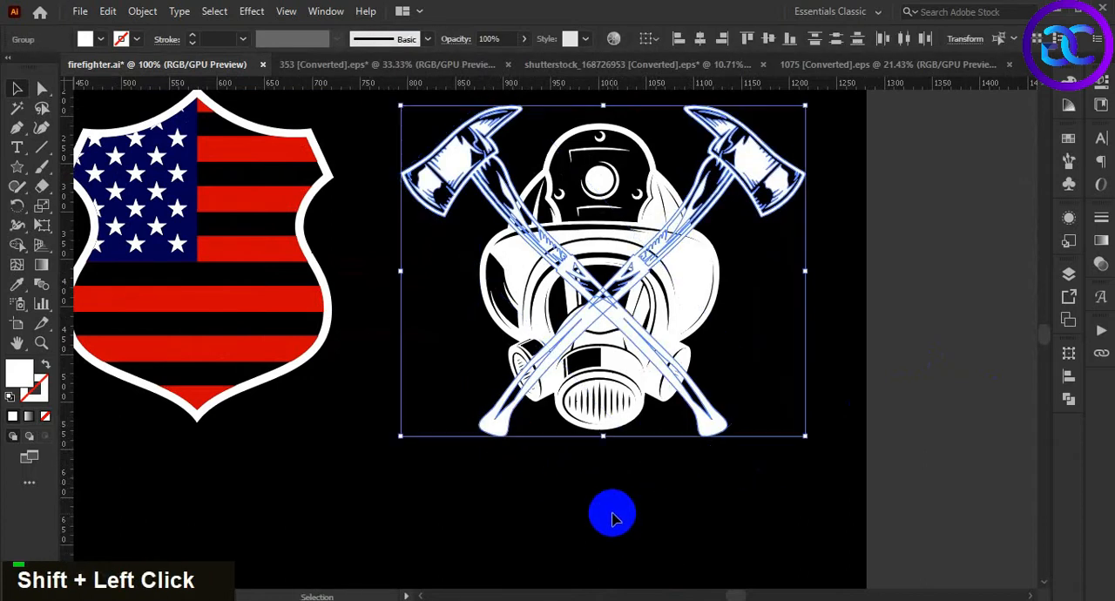
pyautogui.hotkey('ctrl', 'g')
# Center the crossed axes on the gas mask horizontally and vertically, using the mask as the key object
pyautogui.keyDown('shift'); pyautogui.click(698, 304); pyautogui.keyUp('shift')
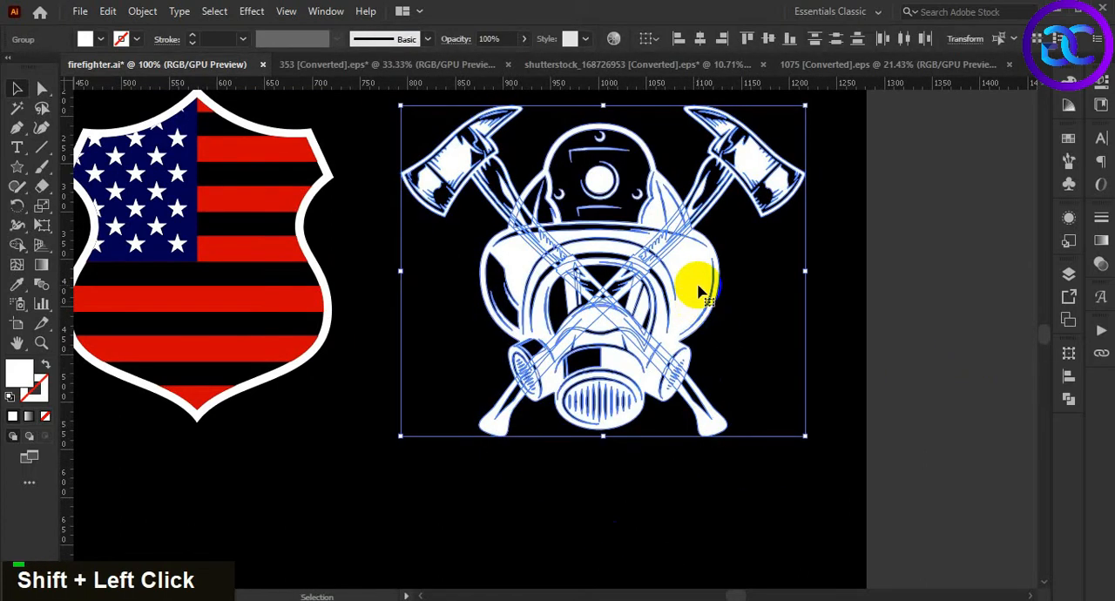
pyautogui.click(699, 287)
pyautogui.click(1069, 376)
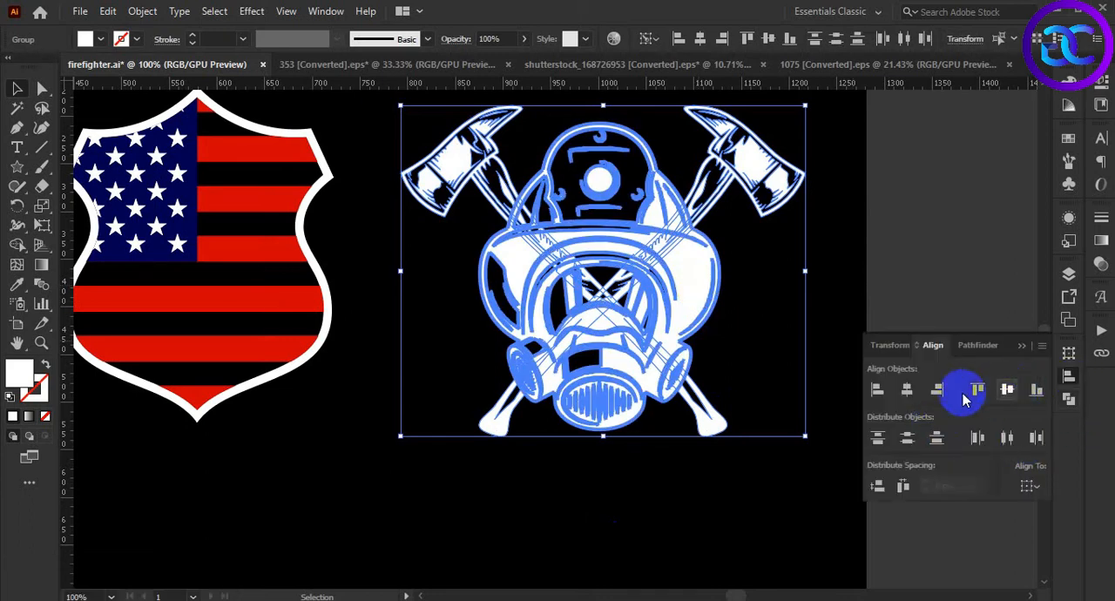
pyautogui.click(909, 392)
pyautogui.click(1008, 391)
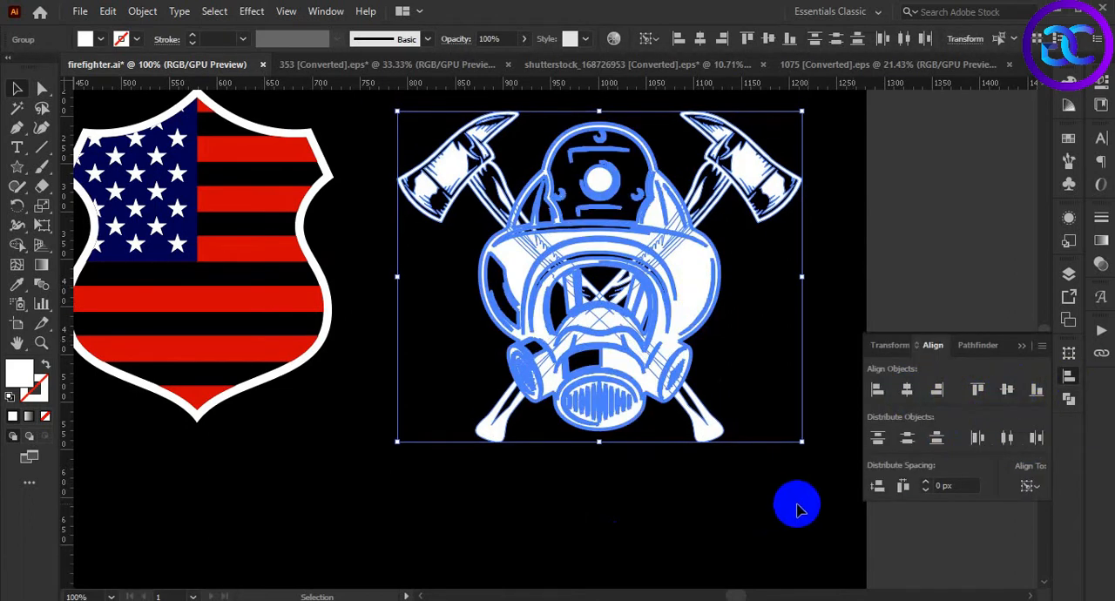
pyautogui.click(773, 497)
# Offset the gas mask's paths by 3 px with round joins
pyautogui.scroll(-1, 773, 497)
pyautogui.moveTo(775, 504); pyautogui.dragTo(757, 477)
pyautogui.scroll(1, 750, 473)
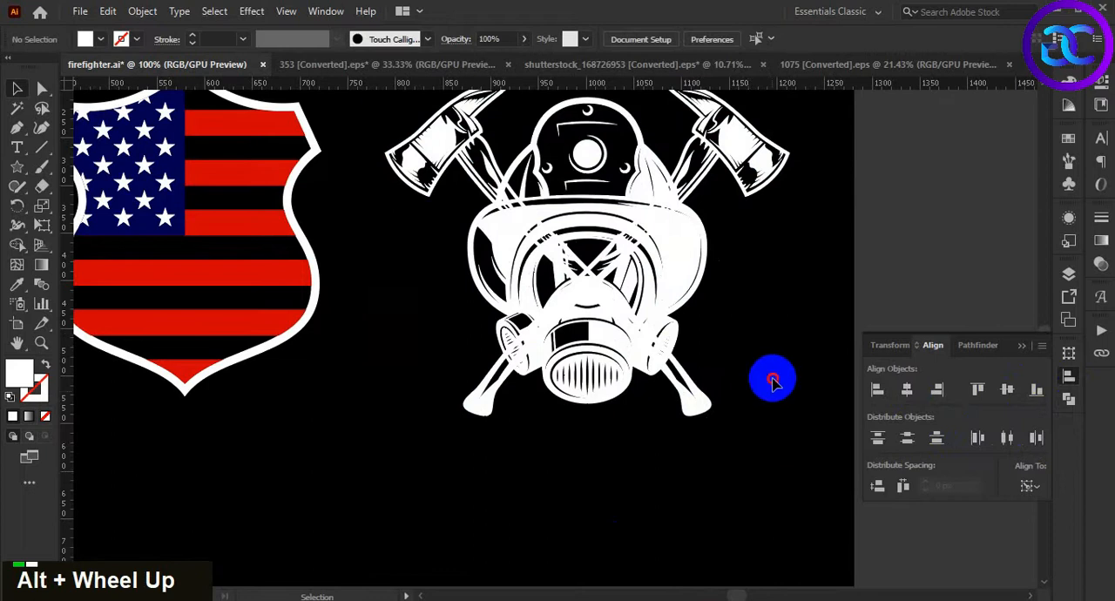
pyautogui.moveTo(773, 348); pyautogui.dragTo(760, 391)
pyautogui.click(668, 315)
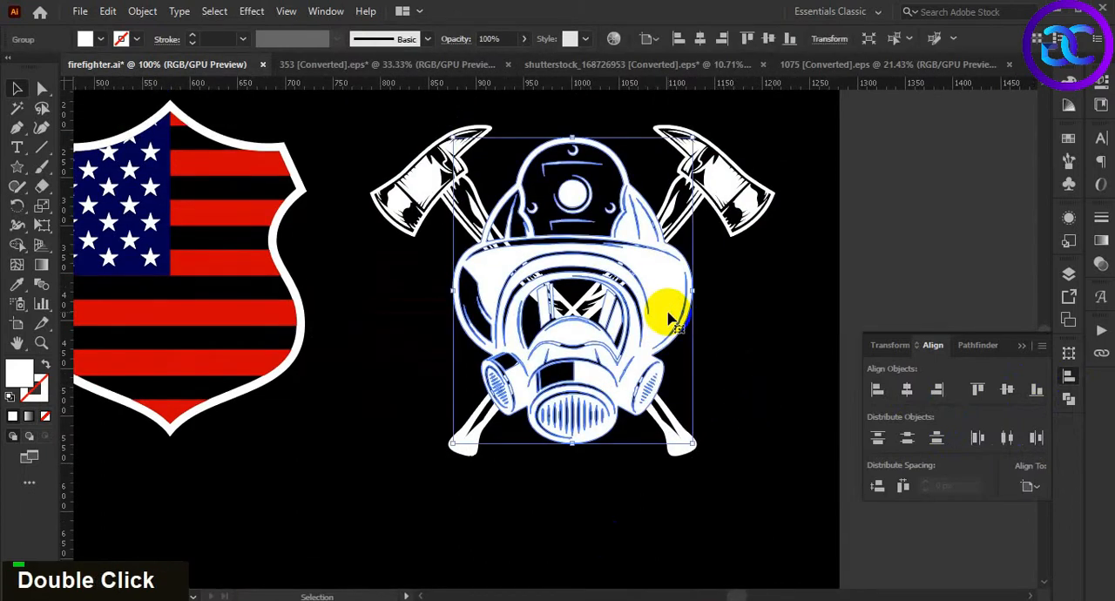
pyautogui.click(761, 418)
pyautogui.click(653, 311)
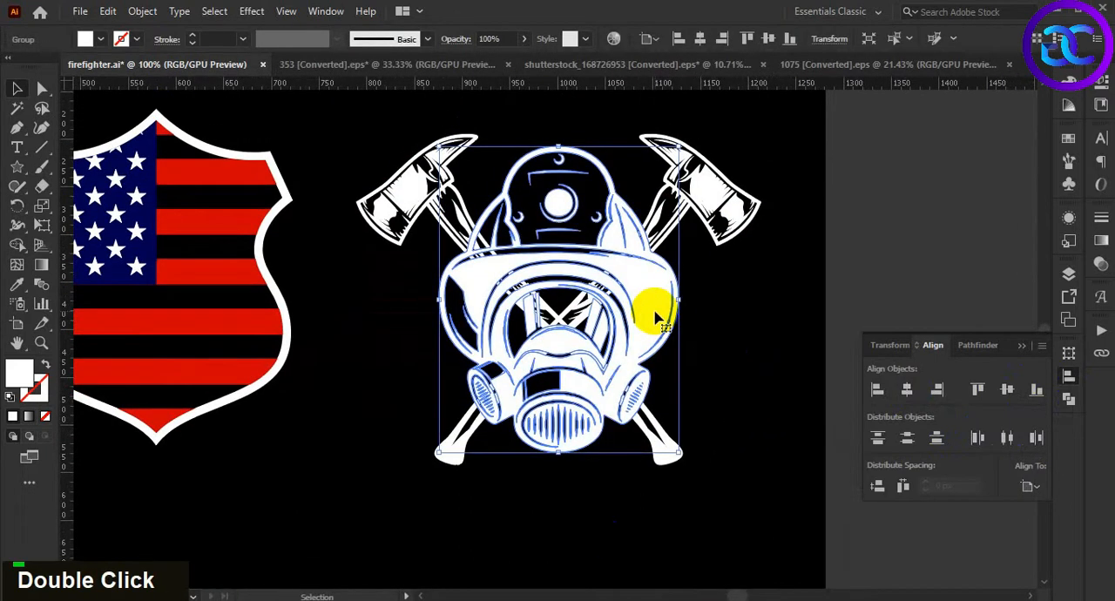
pyautogui.click(144, 11)
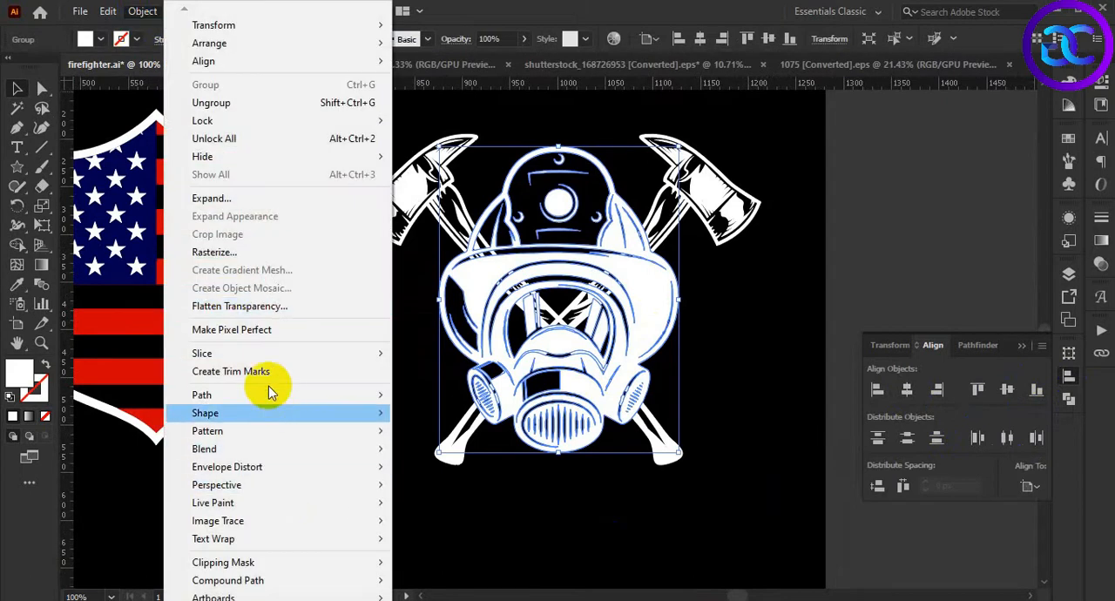
pyautogui.moveTo(269, 397)
pyautogui.click(440, 450)
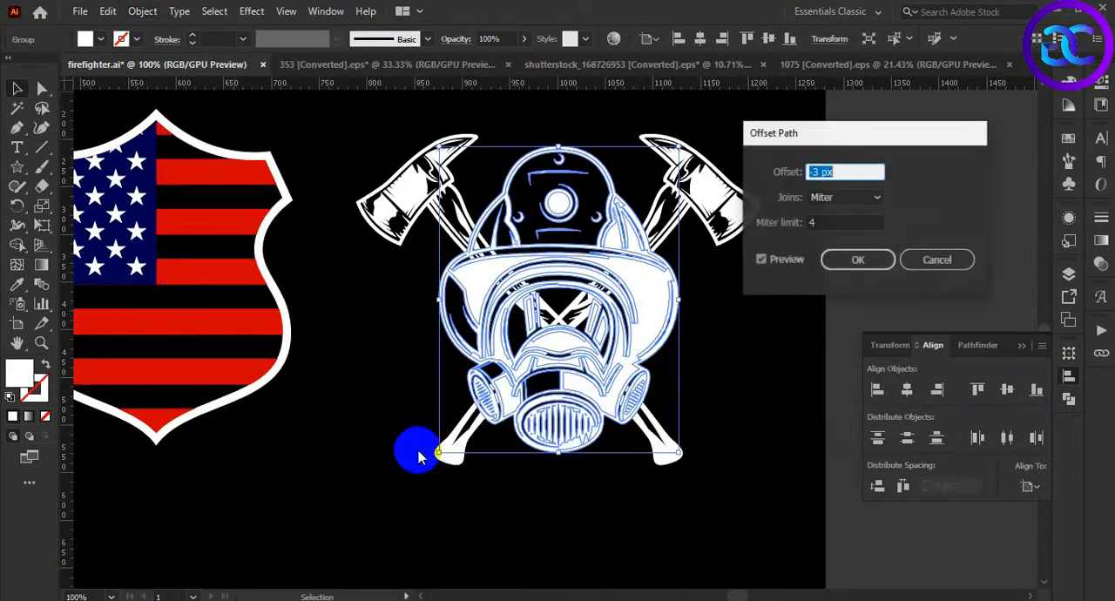
pyautogui.scroll(6, 852, 175)
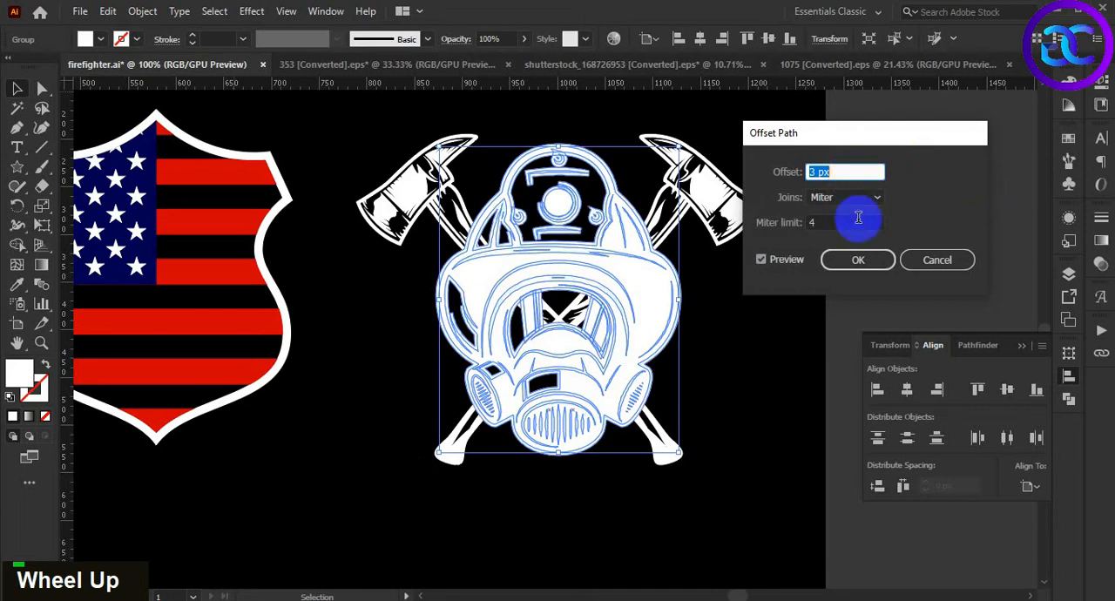
pyautogui.click(858, 197)
pyautogui.click(838, 233)
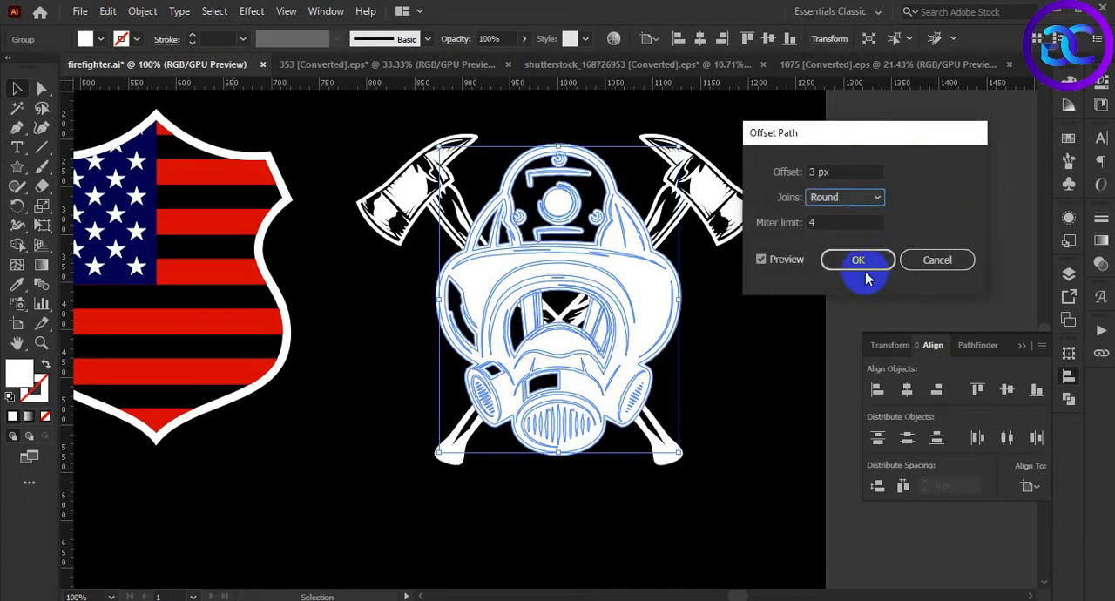
pyautogui.click(858, 260)
# Recolor the offset shapes black by sampling the background and cut them to the clipboard
pyautogui.press('i')
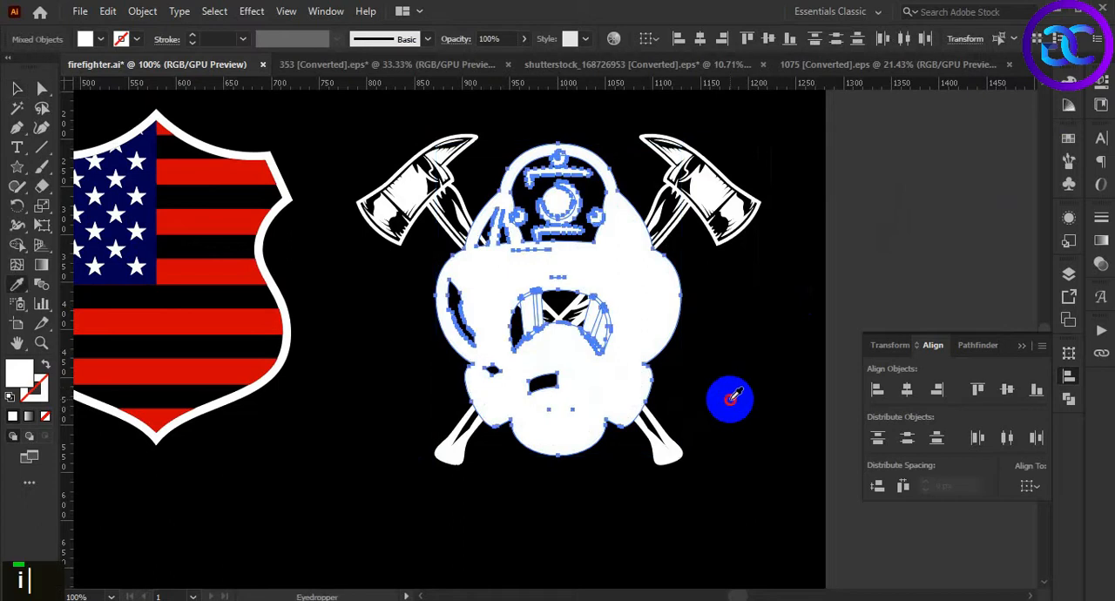
pyautogui.click(730, 398)
pyautogui.press('v')
pyautogui.click(732, 403)
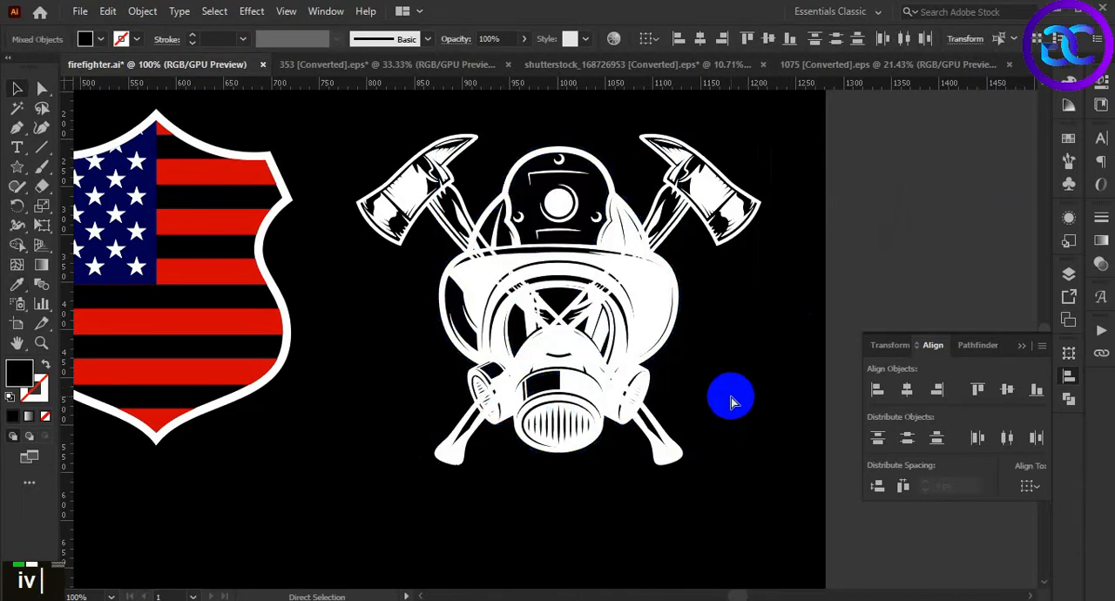
# Add an opacity mask with Clip off to the crossed axes and paste the black offset shapes in front inside it
pyautogui.click(709, 192)
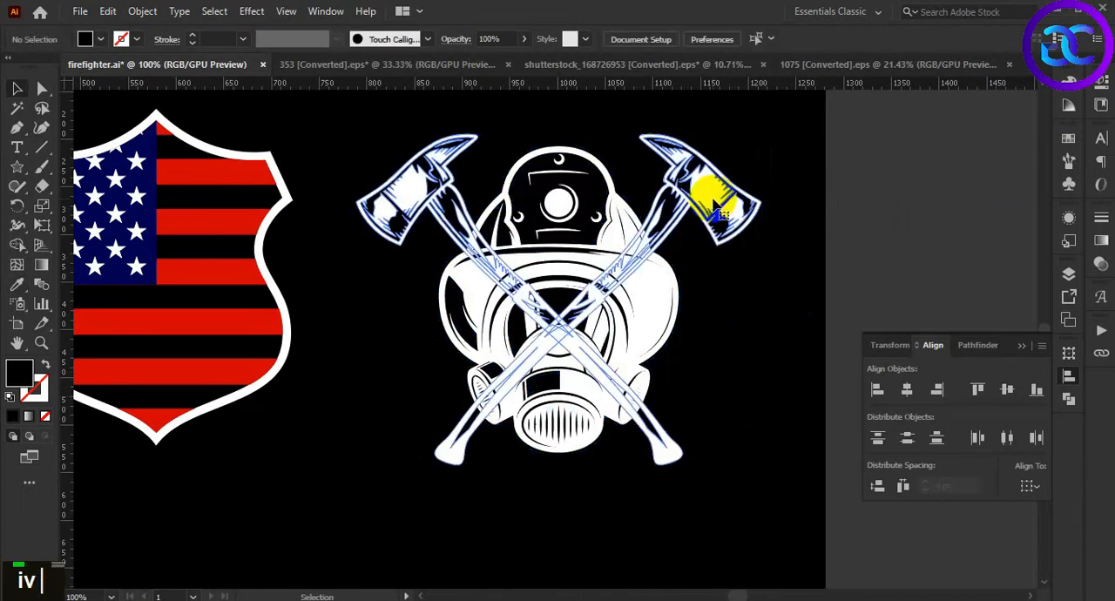
pyautogui.click(1102, 265)
pyautogui.doubleClick(995, 275)
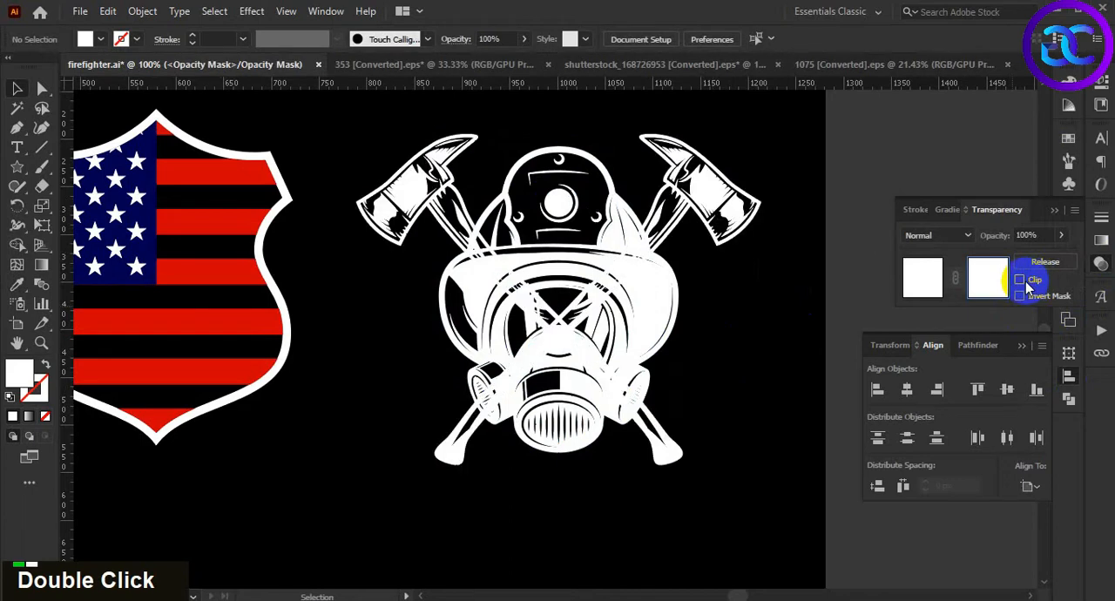
pyautogui.hotkey('ctrl', 'f')
pyautogui.click(742, 503)
# Draw a closed black Pen shape in the opacity mask around the gas mask's visor to hide the axe handles behind it
pyautogui.scroll(-1, 740, 500)
pyautogui.scroll(2, 739, 487)
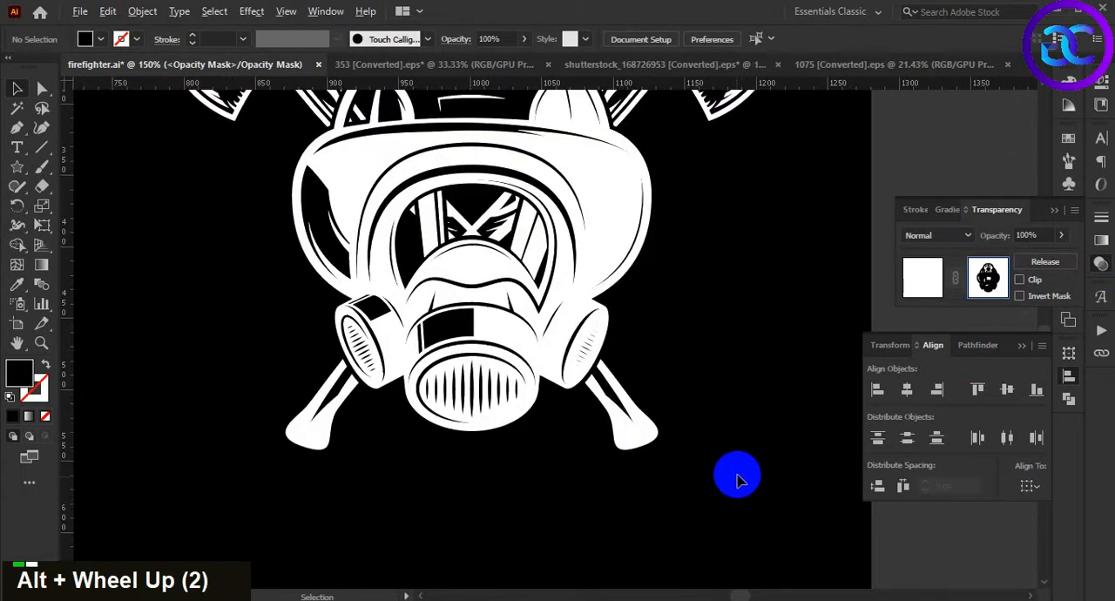
pyautogui.scroll(-1, 738, 473)
pyautogui.doubleClick(747, 439)
pyautogui.scroll(1, 728, 386)
pyautogui.moveTo(710, 330); pyautogui.dragTo(746, 391)
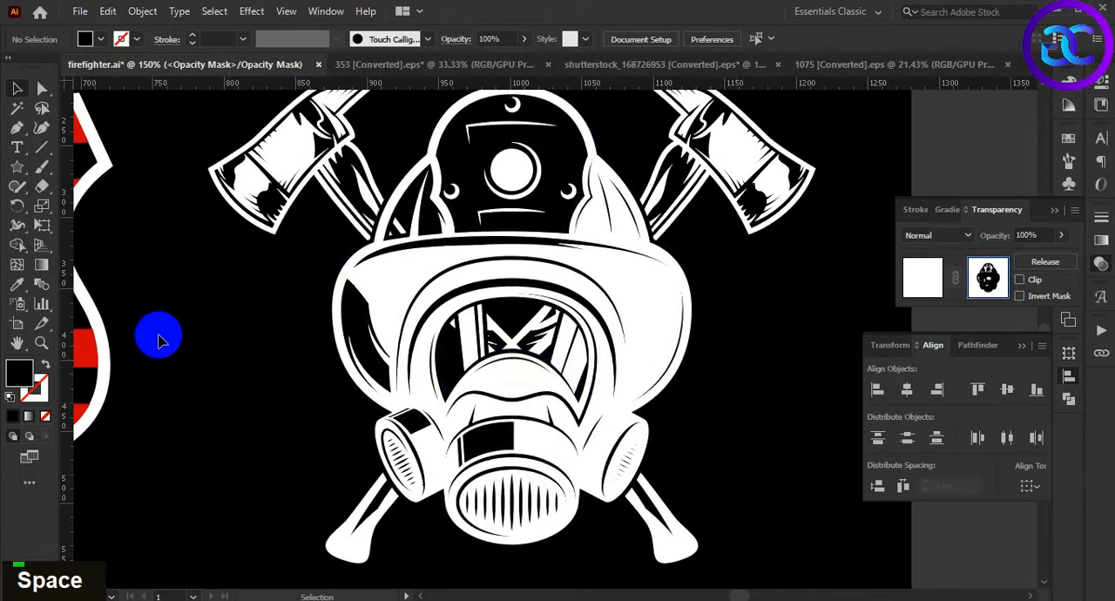
pyautogui.scroll(1, 388, 350)
pyautogui.scroll(-1, 391, 316)
pyautogui.moveTo(425, 270); pyautogui.dragTo(389, 274)
pyautogui.hotkey('ctrl', 'z')
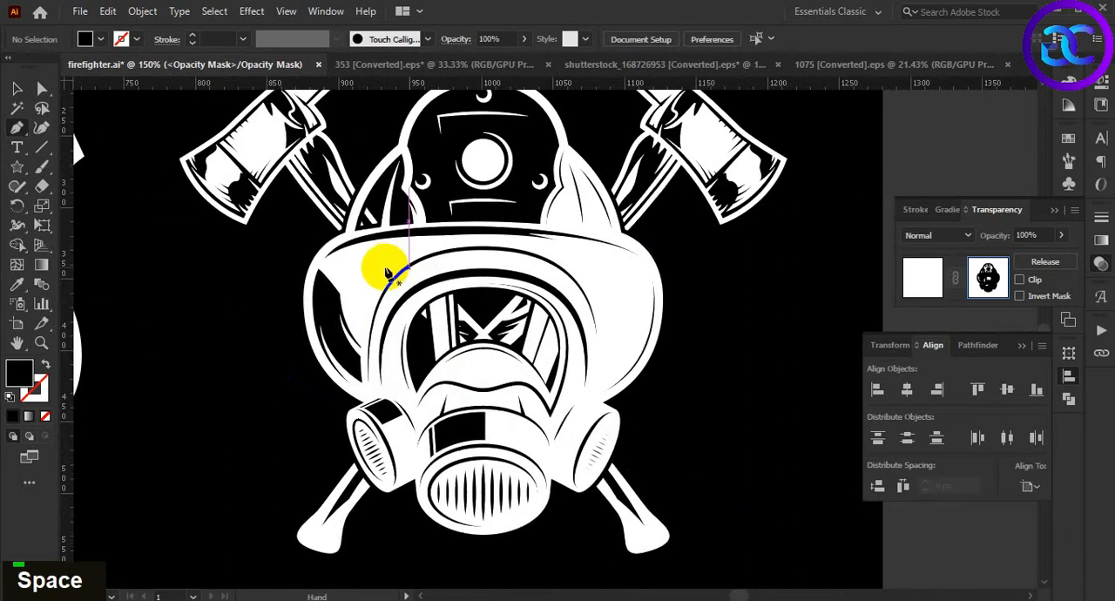
pyautogui.moveTo(359, 224); pyautogui.dragTo(369, 204)
pyautogui.moveTo(392, 169); pyautogui.dragTo(451, 187)
pyautogui.click(556, 198)
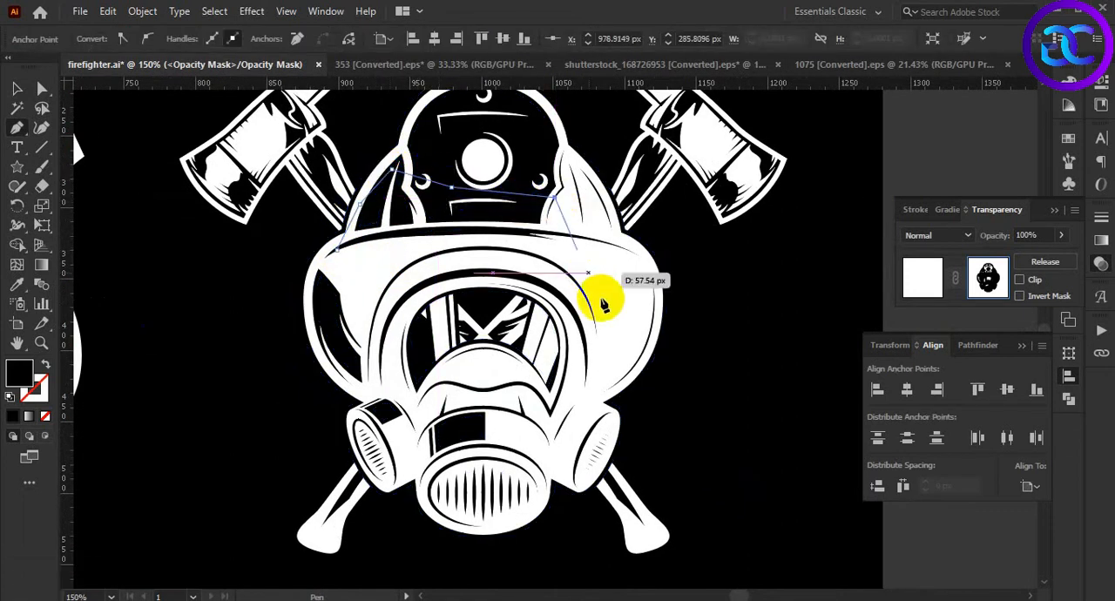
pyautogui.click(600, 299)
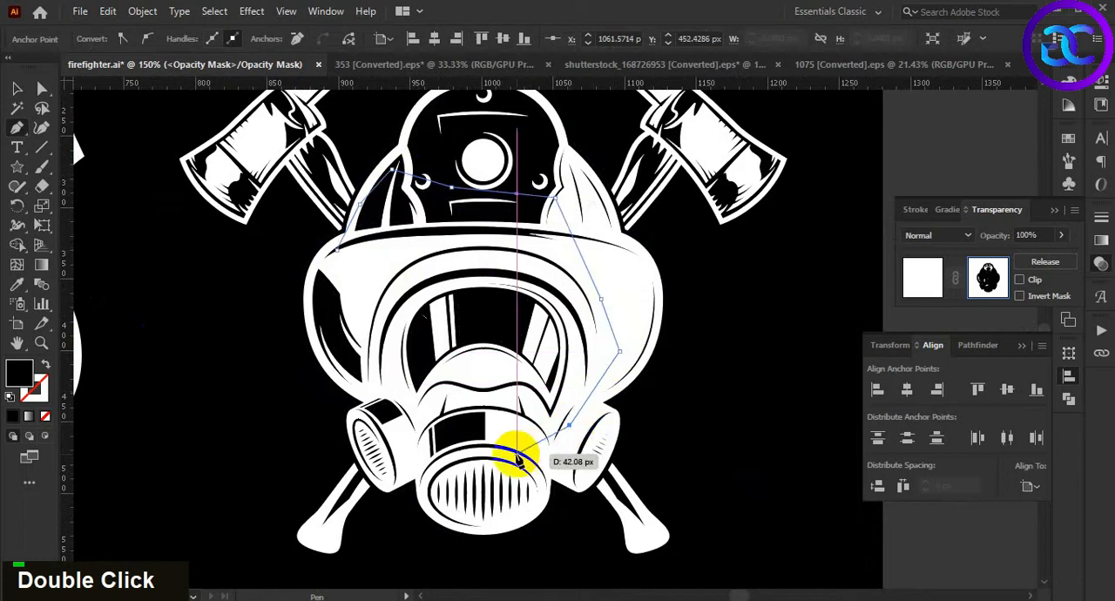
pyautogui.moveTo(415, 453); pyautogui.dragTo(373, 375)
pyautogui.click(377, 379)
pyautogui.click(344, 352)
pyautogui.click(318, 283)
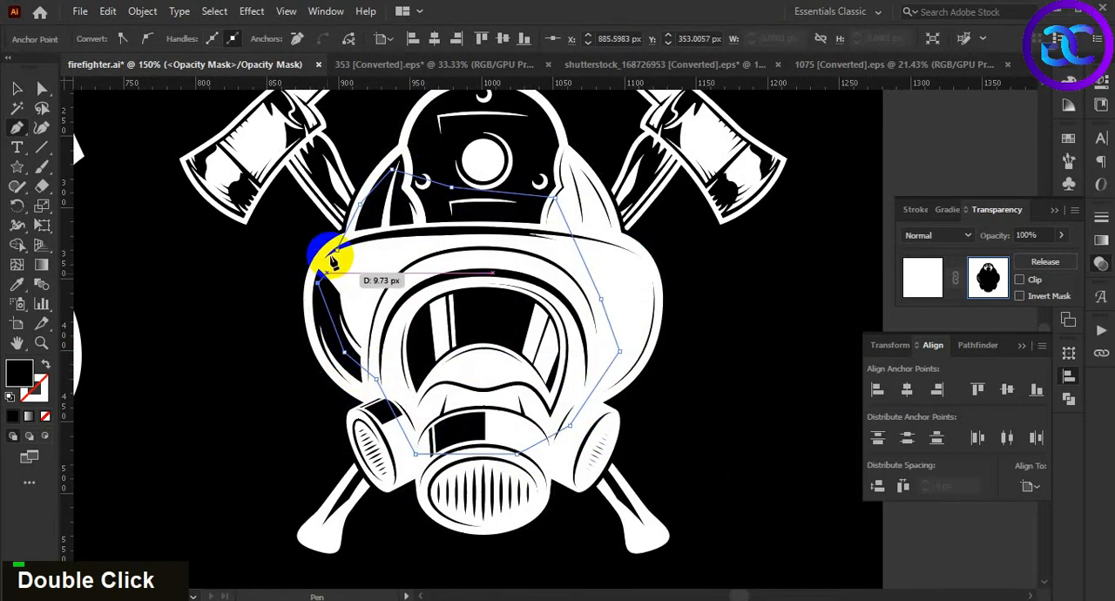
pyautogui.keyDown('alt'); pyautogui.scroll(-1, 447, 279); pyautogui.keyUp('alt')
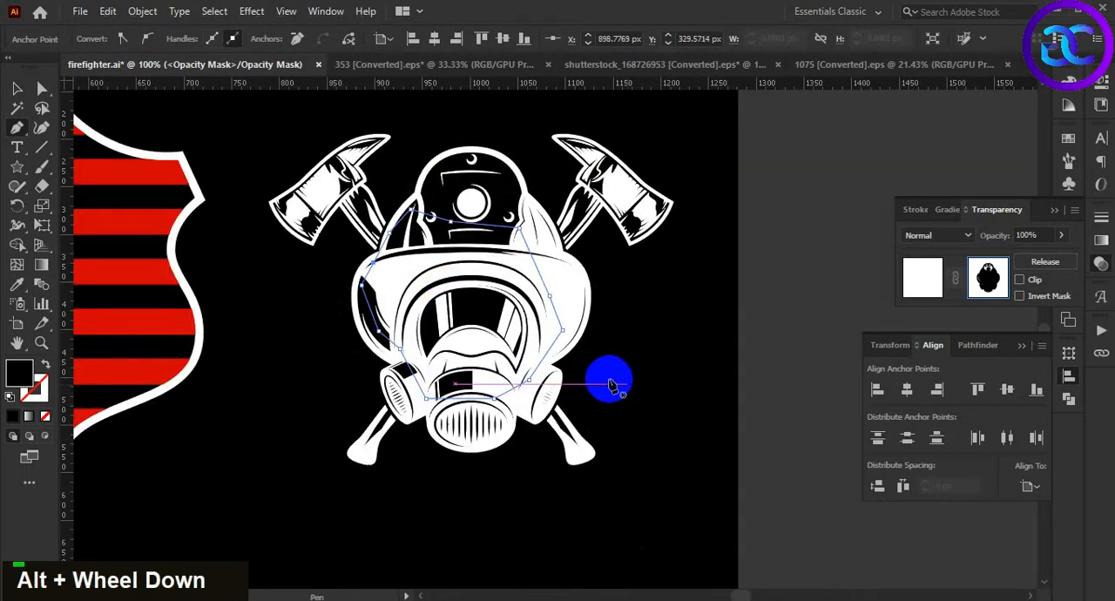
pyautogui.press('v')
pyautogui.click(648, 402)
# Leave opacity mask editing, return to the artwork and clear the selection
pyautogui.press('space')
pyautogui.moveTo(650, 413); pyautogui.dragTo(683, 424)
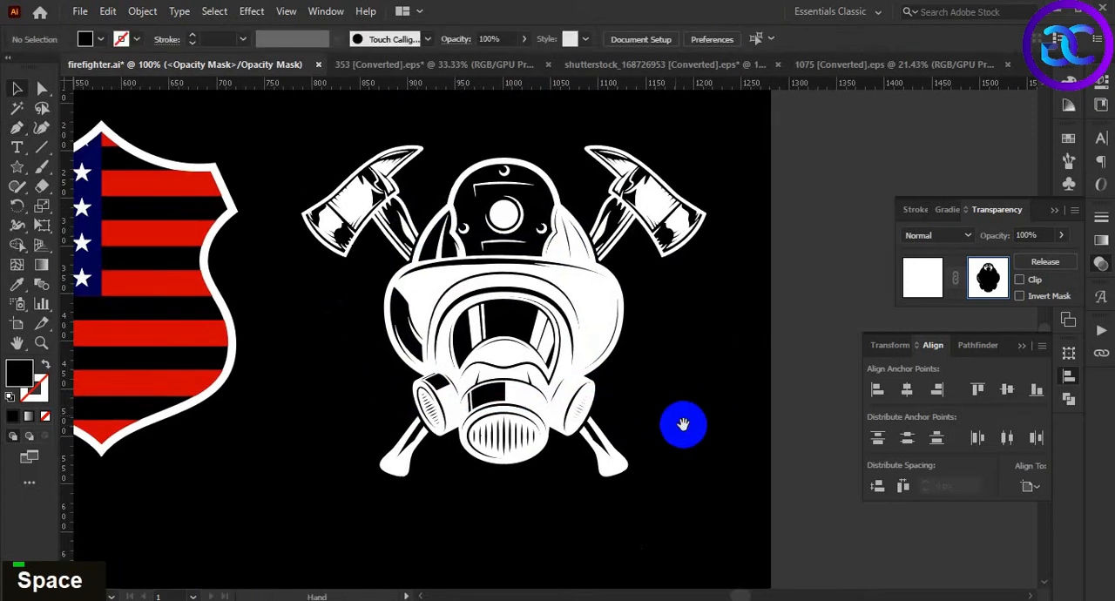
pyautogui.click(925, 279)
pyautogui.click(756, 383)
pyautogui.scroll(-3, 735, 370)
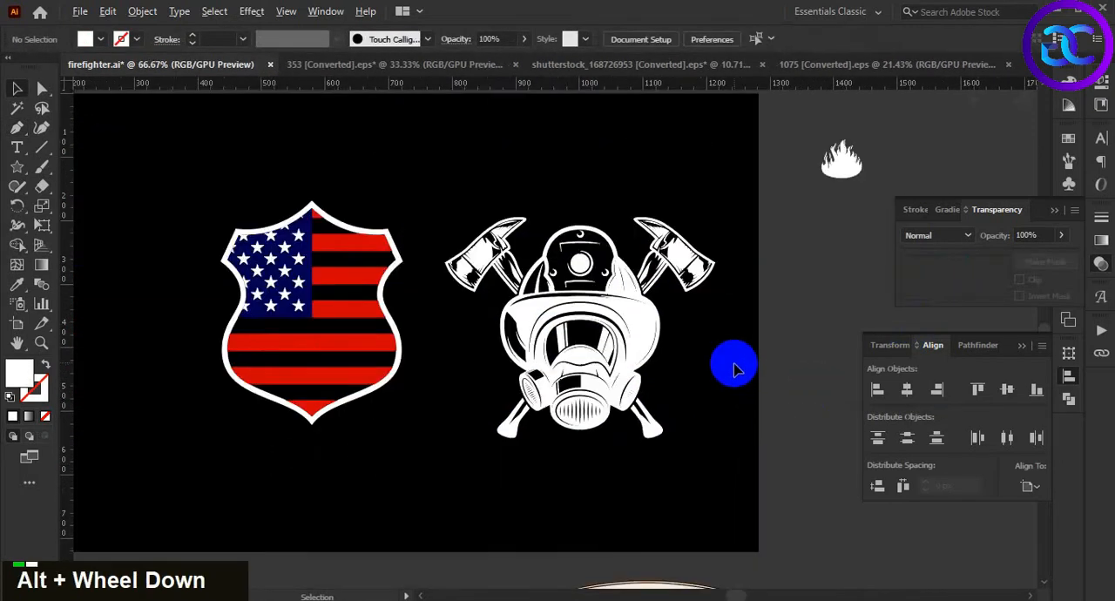
pyautogui.scroll(1, 723, 378)
pyautogui.click(629, 328)
pyautogui.click(707, 382)
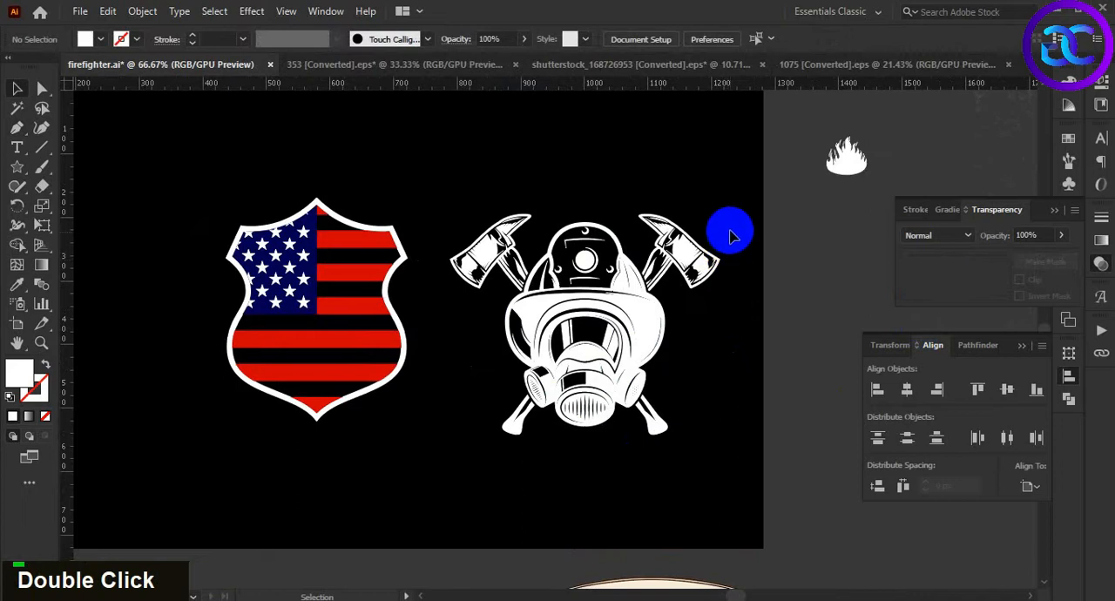
# Group the gas mask with its crossed axes and clear the selection
pyautogui.moveTo(730, 231); pyautogui.dragTo(575, 403)
pyautogui.hotkey('ctrl', 'g')
pyautogui.click(702, 483)
pyautogui.press('space')
pyautogui.moveTo(704, 481); pyautogui.dragTo(789, 491)
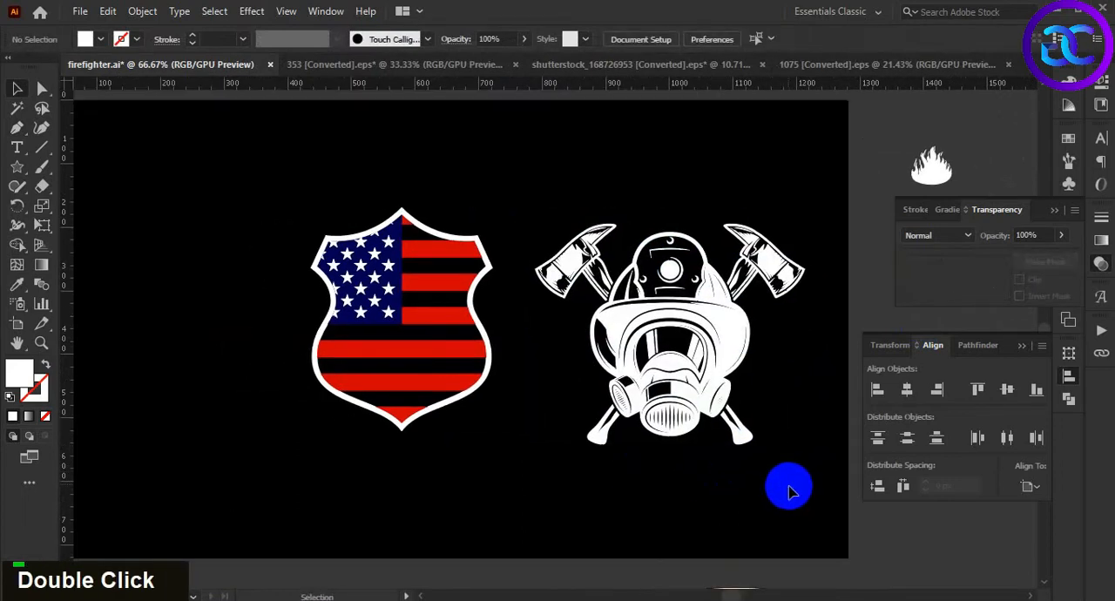
# Align the gas mask group to the flag shield's horizontal and vertical centers, keeping the shield in place
pyautogui.click(628, 424)
pyautogui.keyDown('shift'); pyautogui.click(396, 383); pyautogui.keyUp('shift')
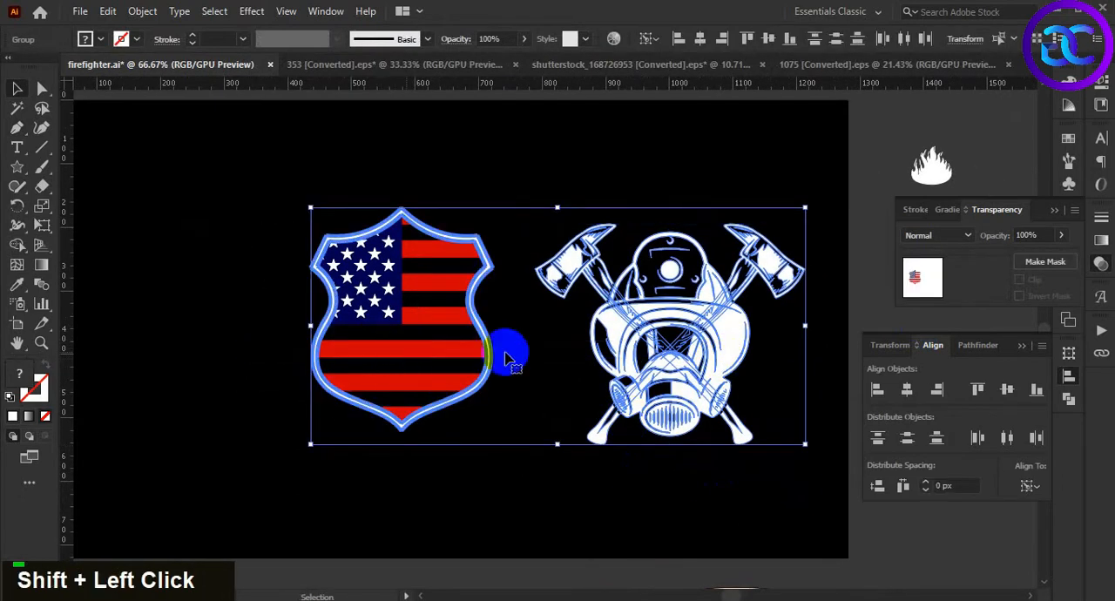
pyautogui.click(915, 393)
pyautogui.click(1007, 390)
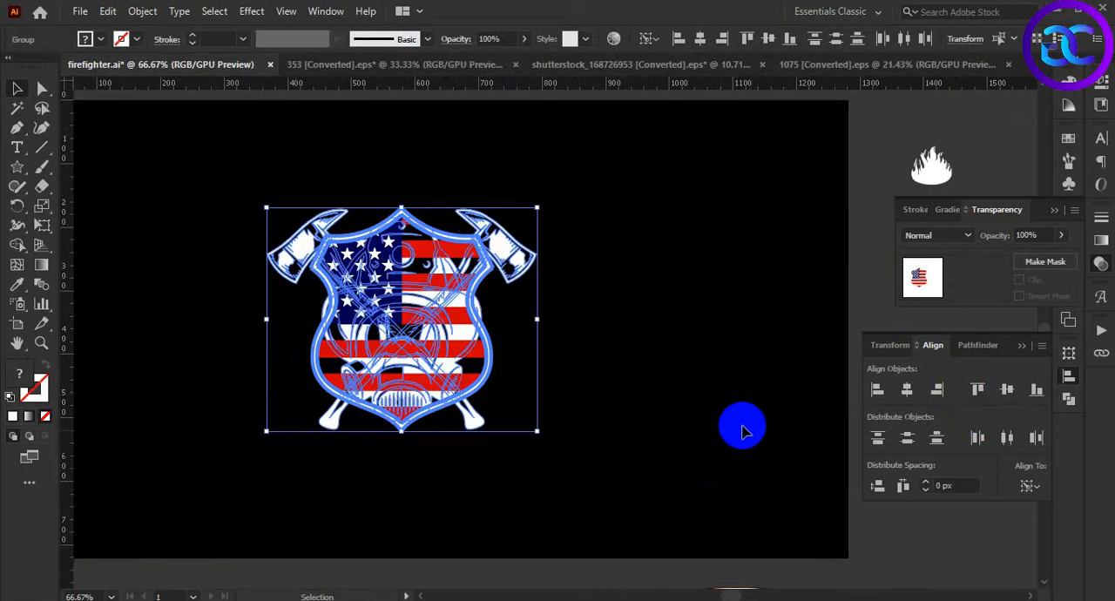
pyautogui.click(676, 424)
# Bring the gas mask and axes group to the front of the flag shield
pyautogui.press('space')
pyautogui.moveTo(637, 432); pyautogui.dragTo(665, 428)
pyautogui.click(548, 261)
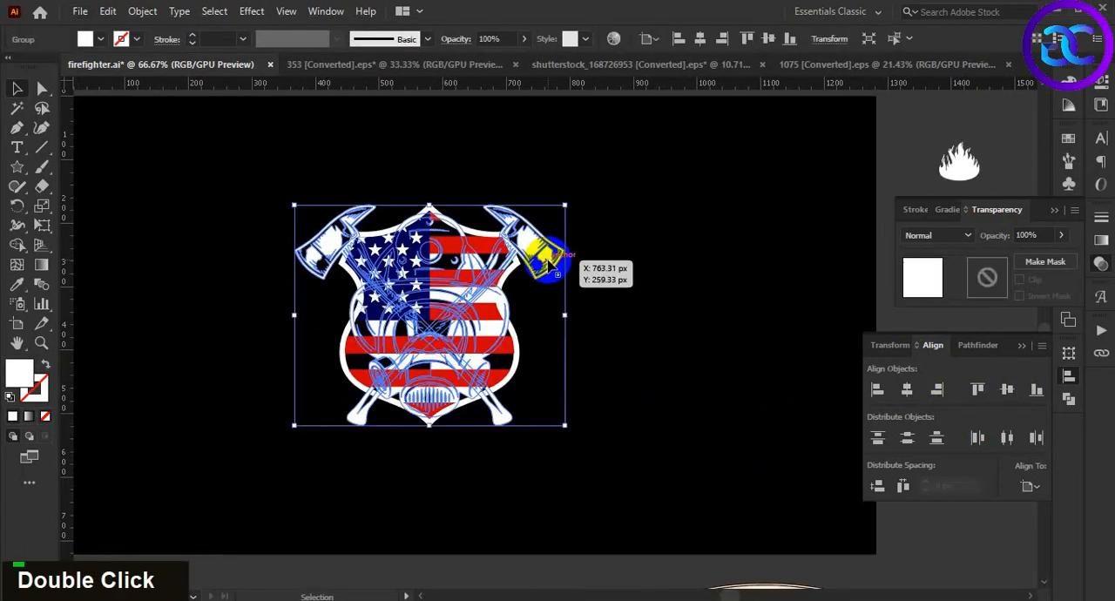
pyautogui.rightClick(548, 259)
pyautogui.moveTo(645, 485)
pyautogui.click(754, 485)
pyautogui.doubleClick(660, 402)
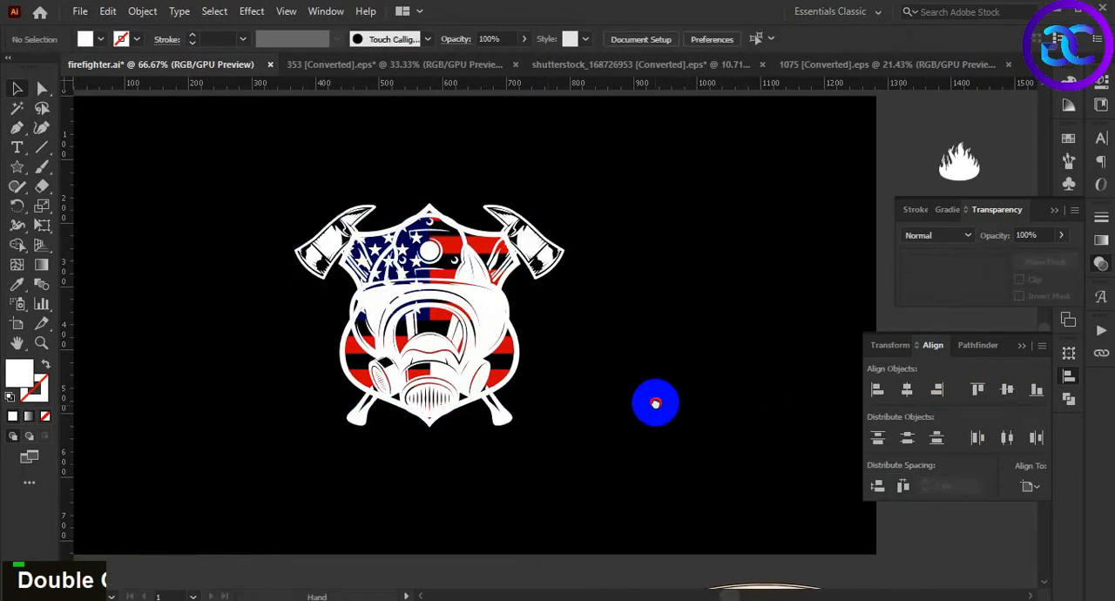
pyautogui.press('space')
pyautogui.moveTo(641, 395); pyautogui.dragTo(648, 392)
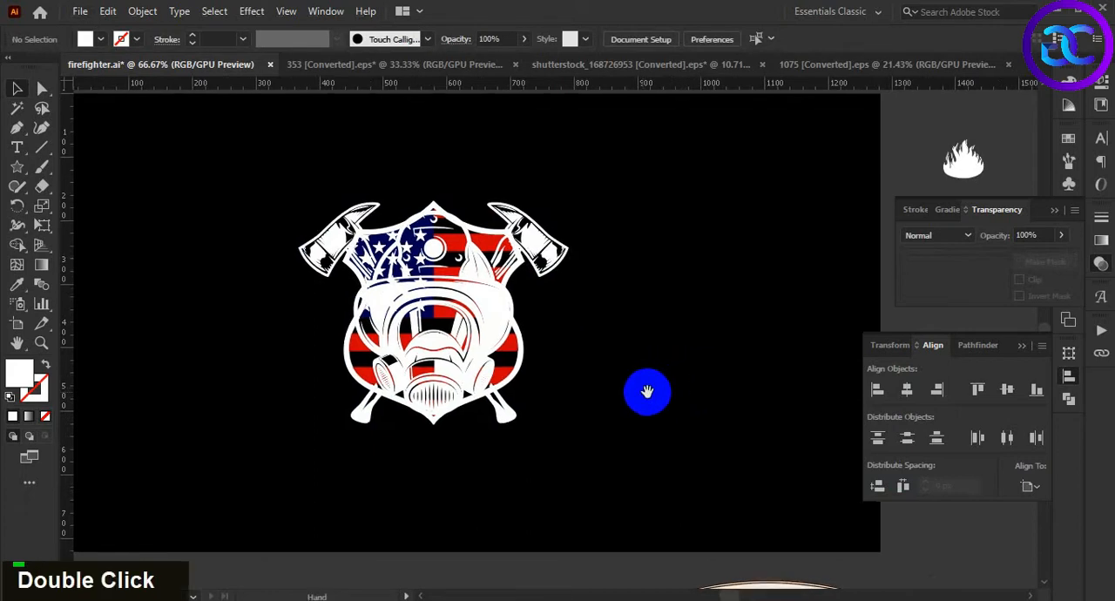
# Enlarge the flag shield proportionally from its center so it surrounds the gas mask, then deselect it
pyautogui.click(525, 360)
pyautogui.moveTo(530, 426); pyautogui.dragTo(550, 456)
pyautogui.doubleClick(635, 444)
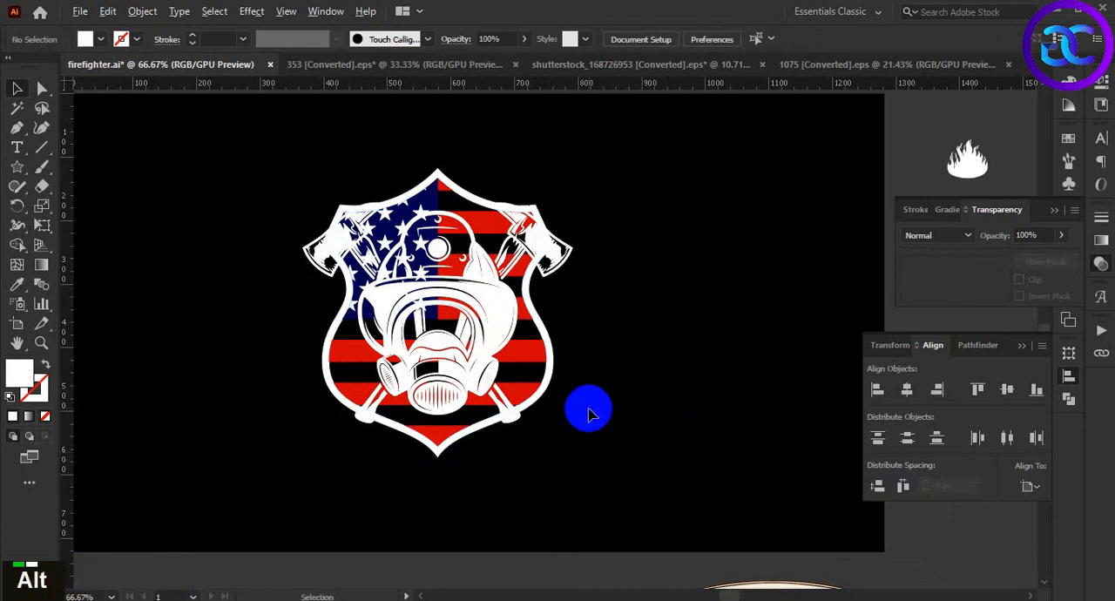
pyautogui.keyDown('alt'); pyautogui.scroll(1, 589, 409); pyautogui.keyUp('alt')
pyautogui.keyDown('alt'); pyautogui.scroll(-1, 567, 422); pyautogui.keyUp('alt')
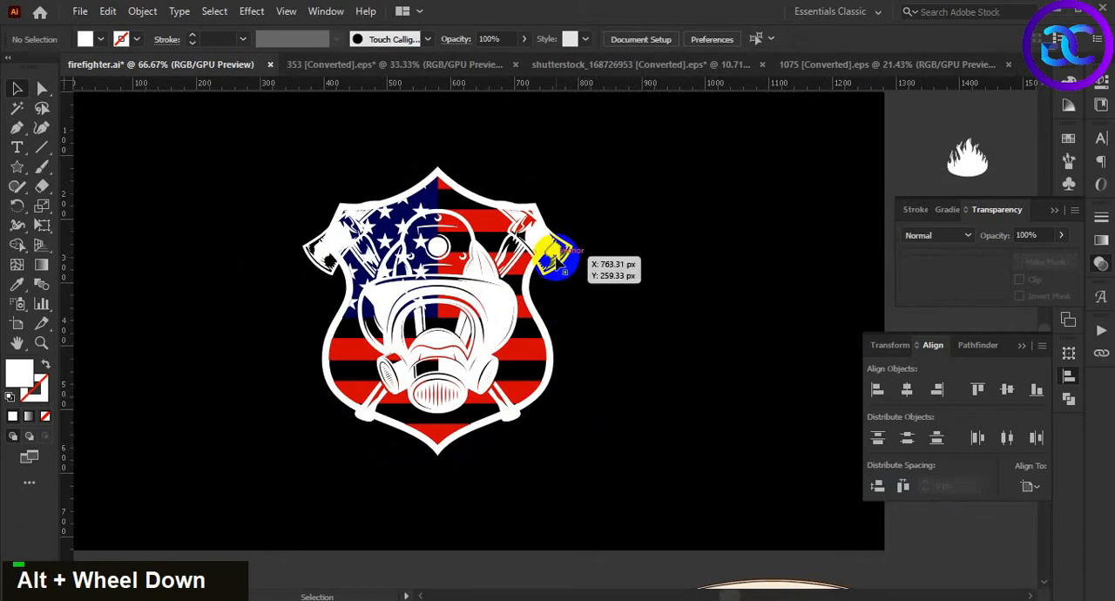
# Scale the gas mask and axes group down slightly from its center to about 421 by 344 px
pyautogui.click(544, 271)
pyautogui.keyDown('alt'); pyautogui.scroll(2, 531, 244); pyautogui.keyUp('alt')
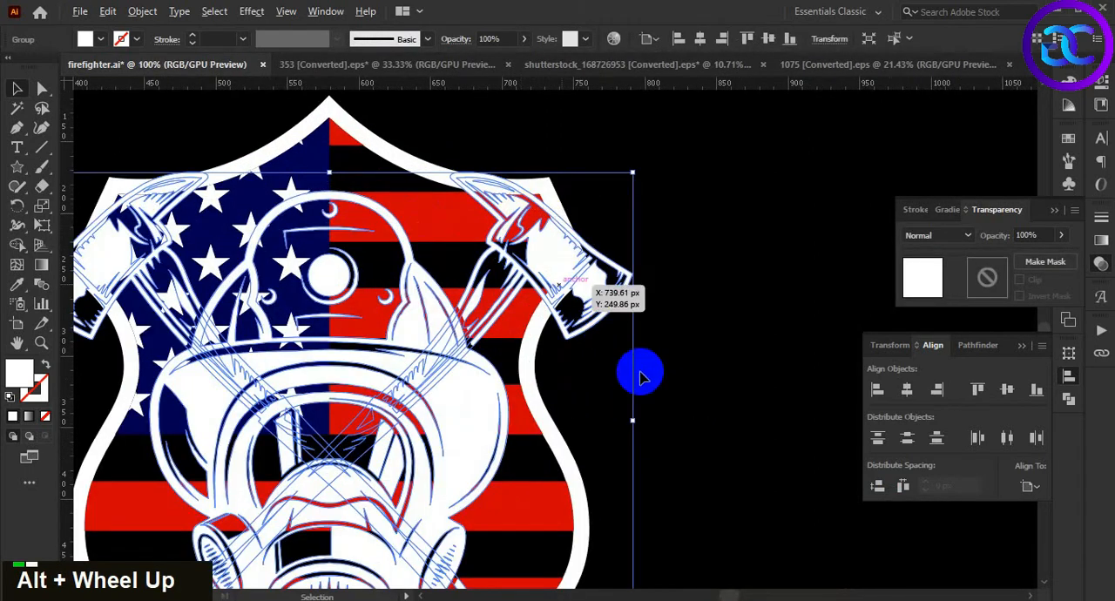
pyautogui.keyDown('alt'); pyautogui.keyDown('shift'); pyautogui.moveTo(633, 422); pyautogui.dragTo(632, 424); pyautogui.keyUp('shift'); pyautogui.keyUp('alt')
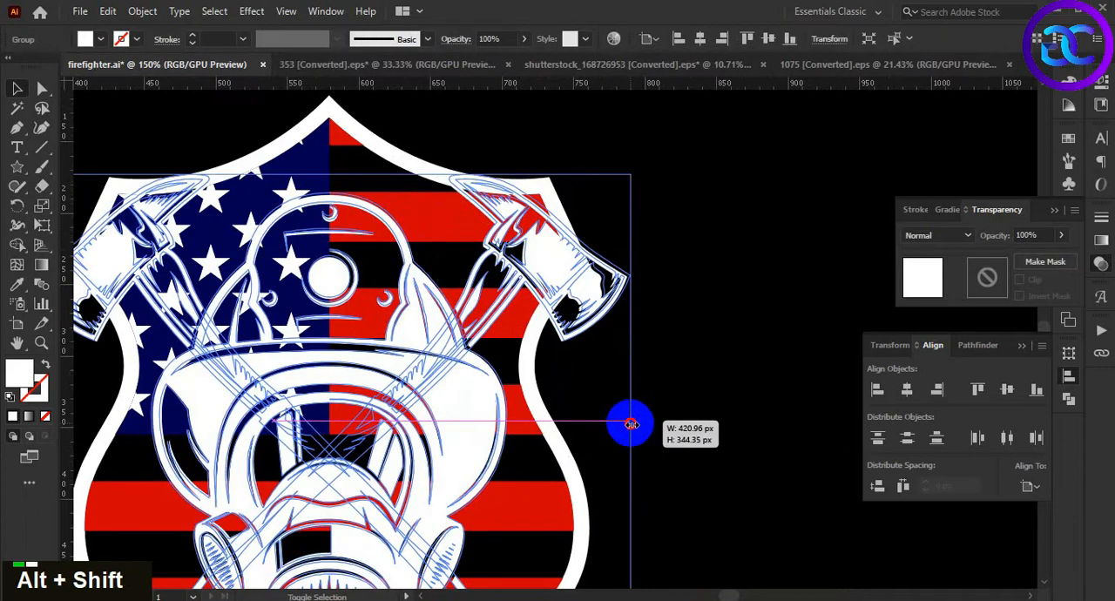
pyautogui.click(706, 391)
pyautogui.scroll(-3, 706, 391)
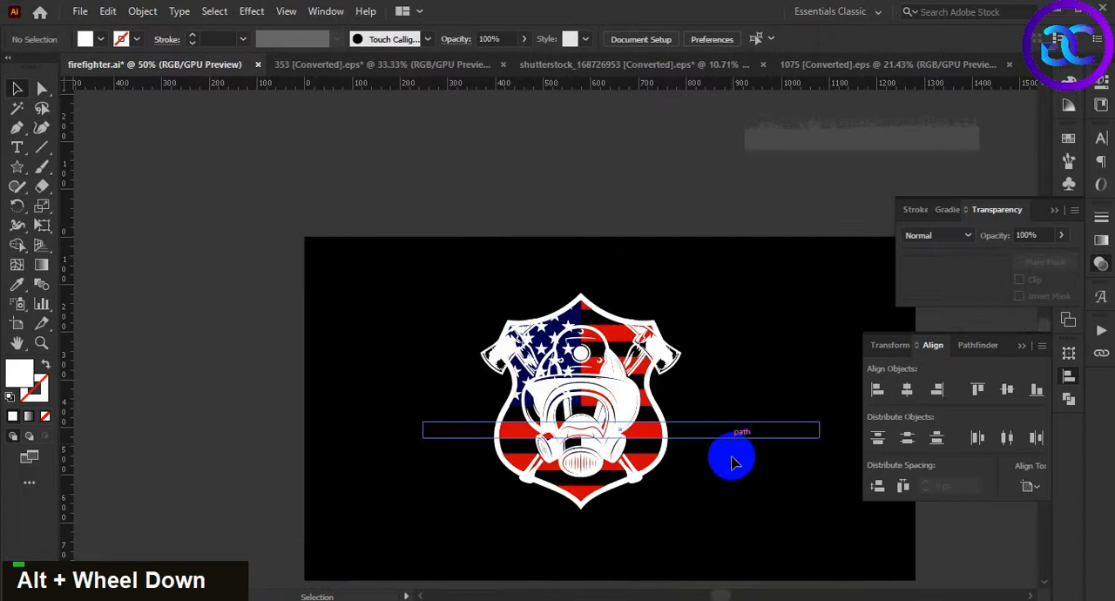
pyautogui.doubleClick(702, 465)
# Apply Offset Path to the gas mask and axes group to create an outline around it
pyautogui.scroll(3, 684, 455)
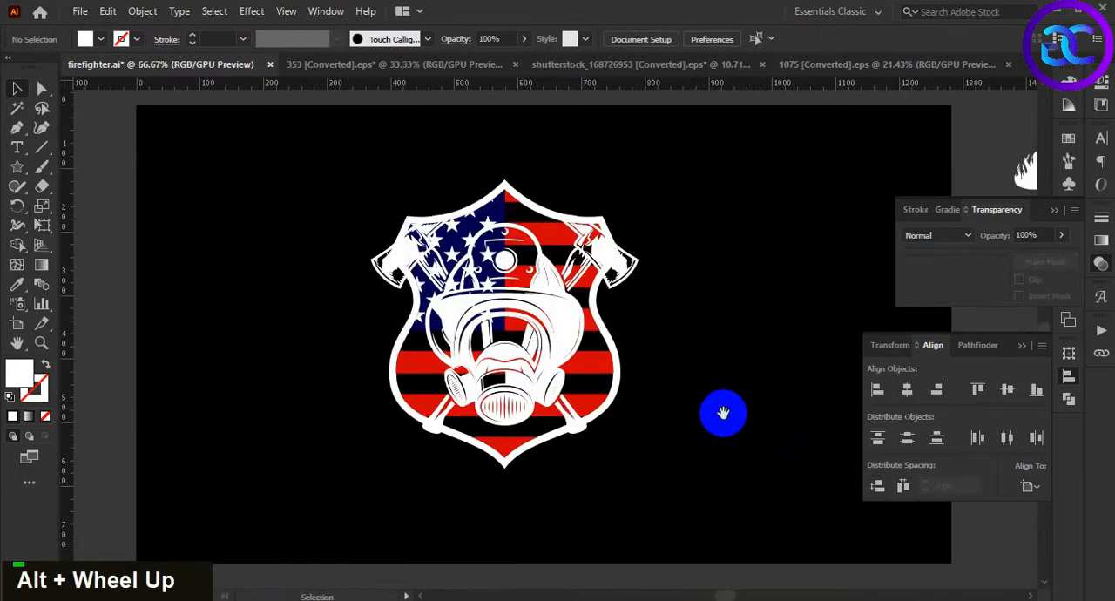
pyautogui.press('space')
pyautogui.click(548, 310)
pyautogui.press('space')
pyautogui.moveTo(715, 410); pyautogui.dragTo(700, 393)
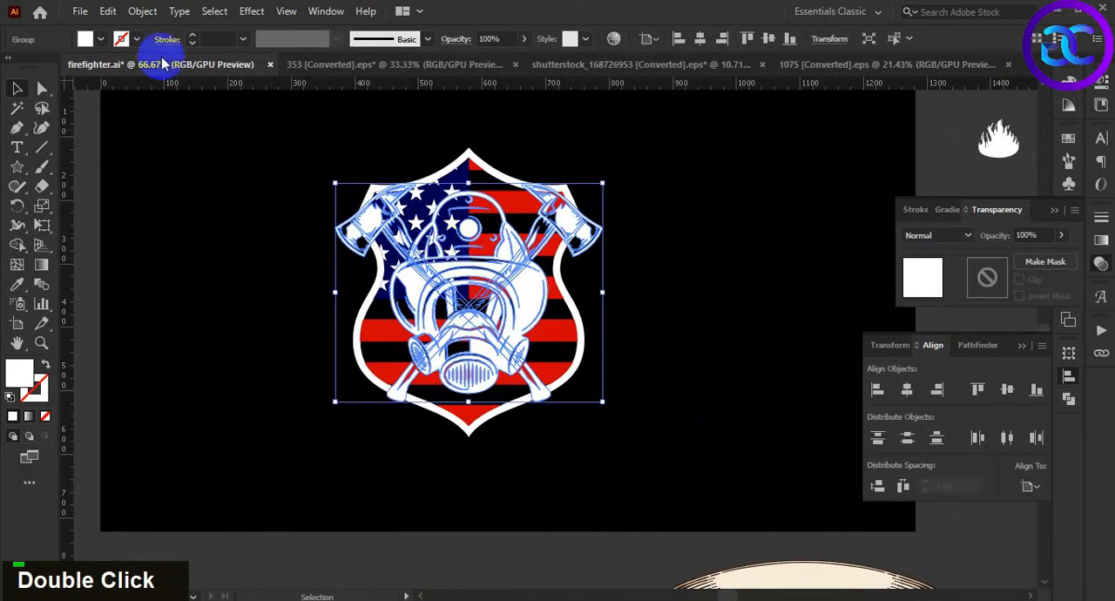
pyautogui.click(143, 11)
pyautogui.moveTo(252, 398)
pyautogui.click(426, 451)
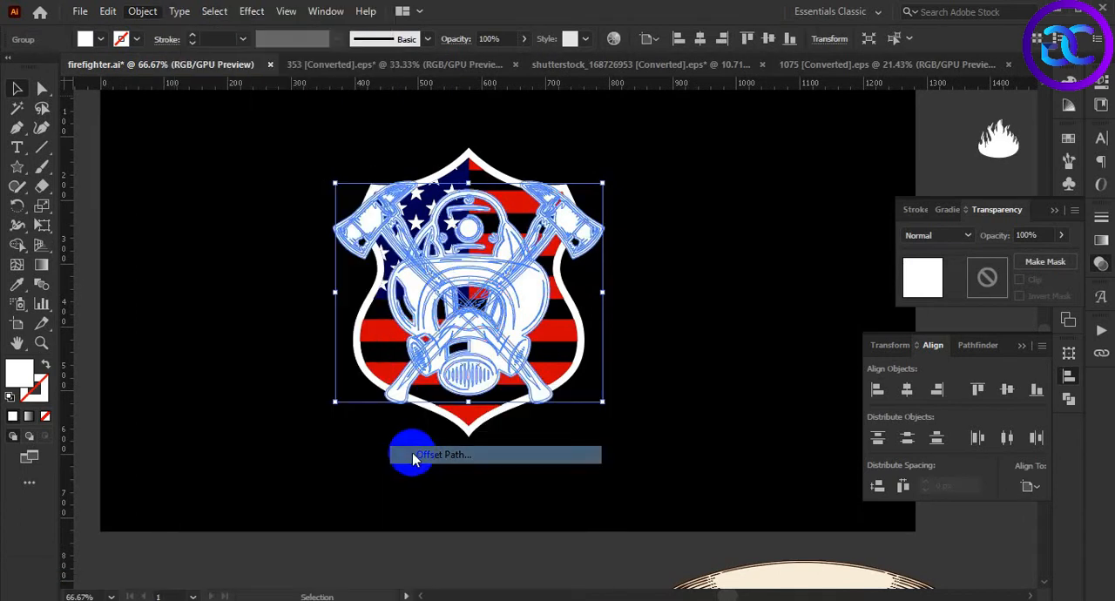
pyautogui.click(860, 262)
# Recolor the offset shapes black by sampling the artboard background and cut them from the artwork
pyautogui.press('i')
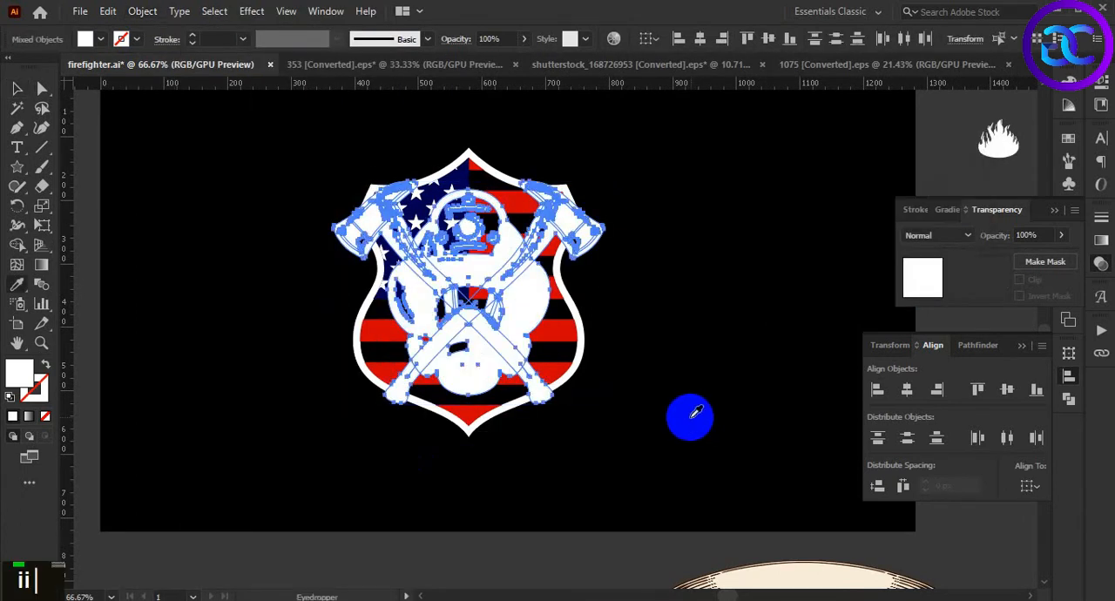
pyautogui.click(692, 396)
pyautogui.press('v')
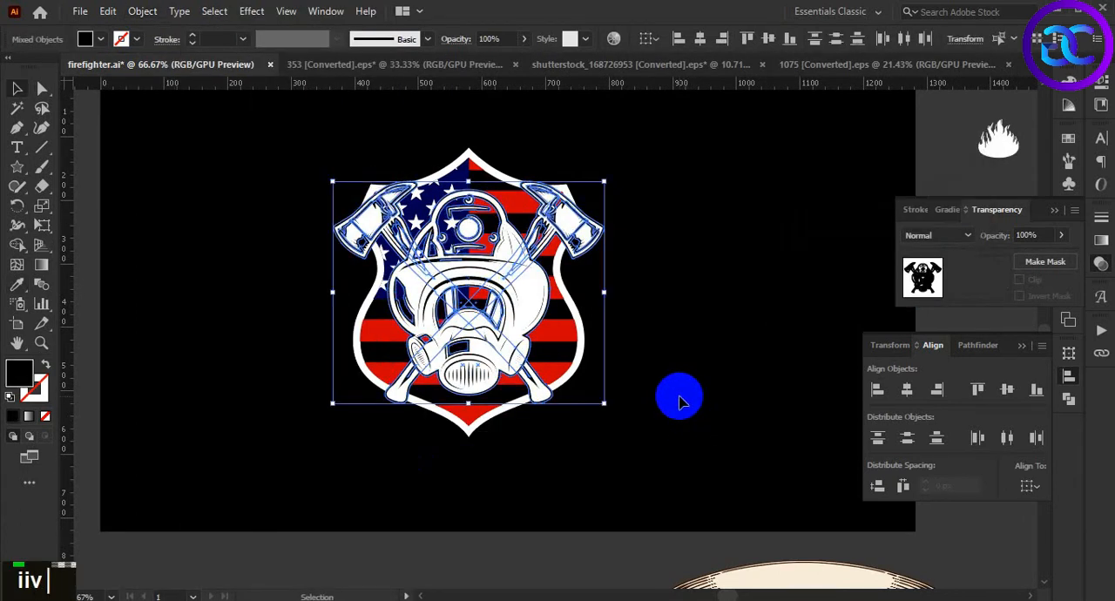
pyautogui.click(681, 399)
# Add an opacity mask with Clip off to the flag shield and paste the black offset shapes in front inside it
pyautogui.click(583, 358)
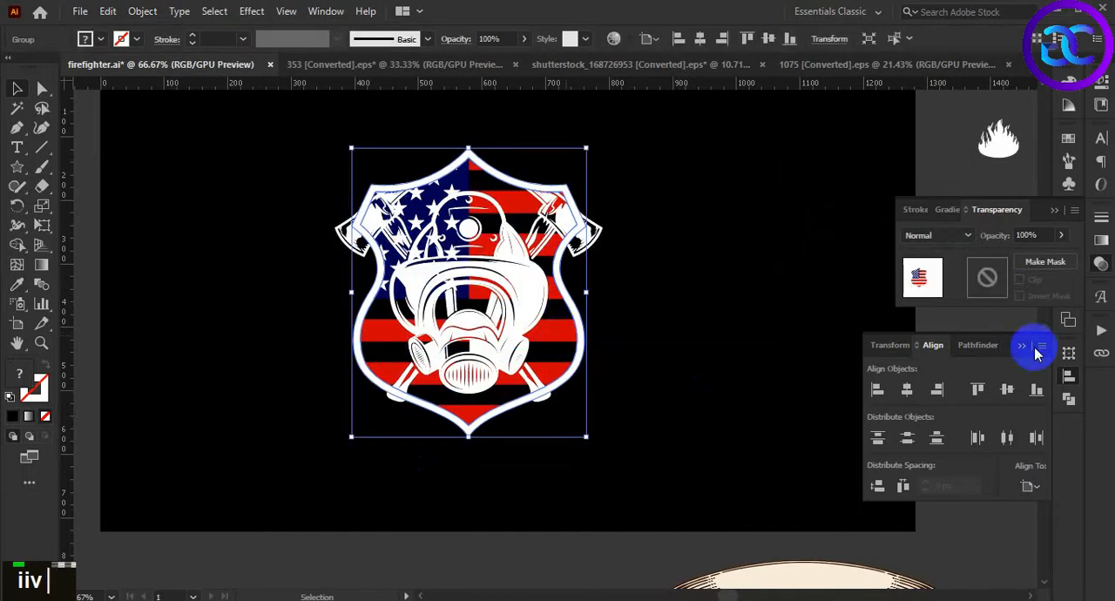
pyautogui.doubleClick(987, 277)
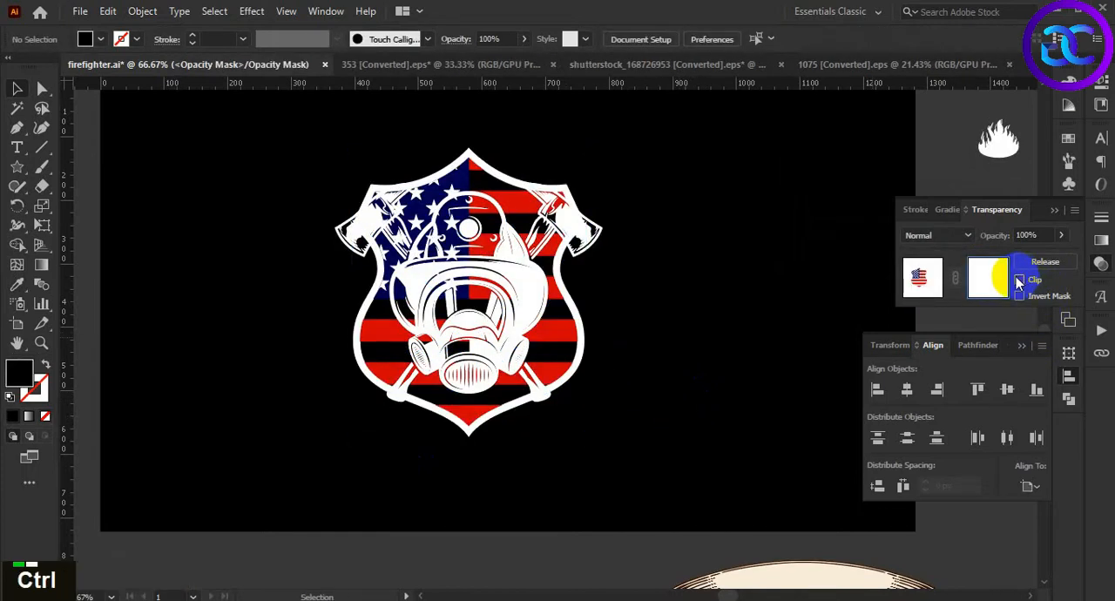
pyautogui.hotkey('ctrl', 'f')
pyautogui.click(703, 423)
# Draw a closed black Pen shape in the opacity mask over the helmet dome and visor to hide the flag behind them
pyautogui.scroll(2, 610, 422)
pyautogui.moveTo(616, 326); pyautogui.dragTo(723, 463)
pyautogui.moveTo(711, 404)
pyautogui.mouseDown()
pyautogui.moveTo(716, 425)
pyautogui.moveTo(704, 424)
pyautogui.mouseUp()
pyautogui.press('p')
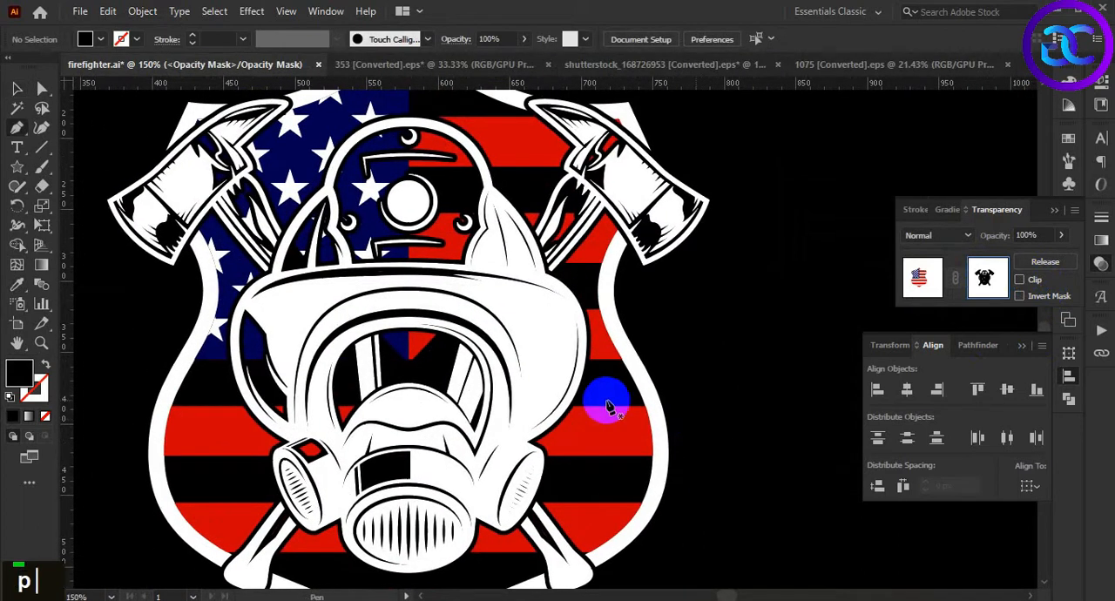
pyautogui.click(300, 220)
pyautogui.click(332, 179)
pyautogui.moveTo(360, 148); pyautogui.dragTo(412, 128)
pyautogui.click(379, 126)
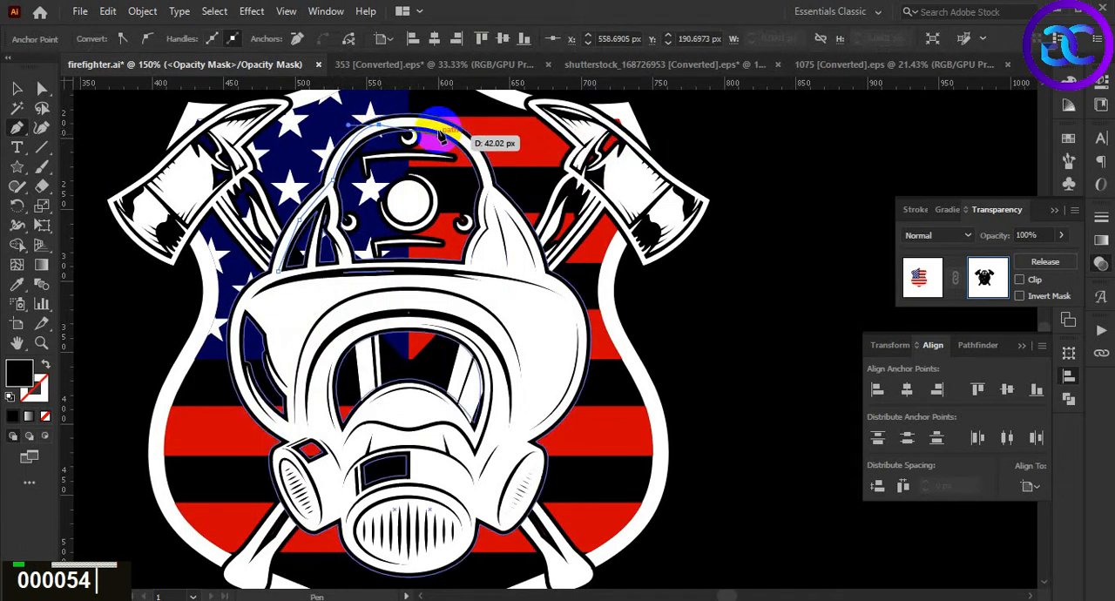
pyautogui.click(437, 123)
pyautogui.click(478, 162)
pyautogui.moveTo(512, 248); pyautogui.dragTo(522, 314)
pyautogui.click(460, 392)
pyautogui.click(377, 391)
pyautogui.click(333, 323)
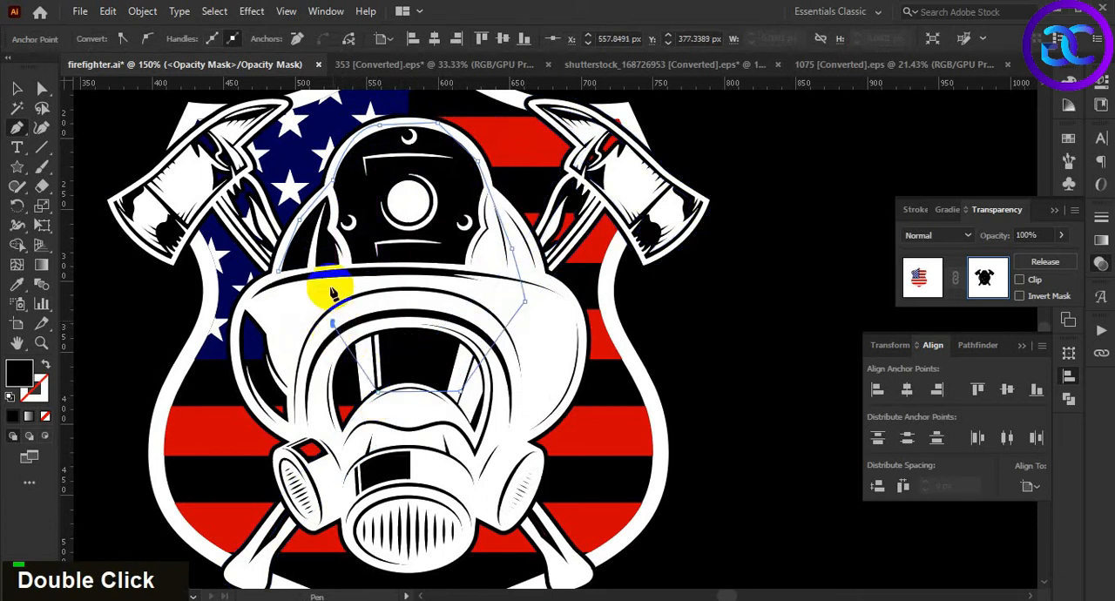
pyautogui.doubleClick(278, 277)
# Draw a closed black Pen shape in the opacity mask over the right axe's head and upper handle, then deselect it
pyautogui.scroll(2, 517, 331)
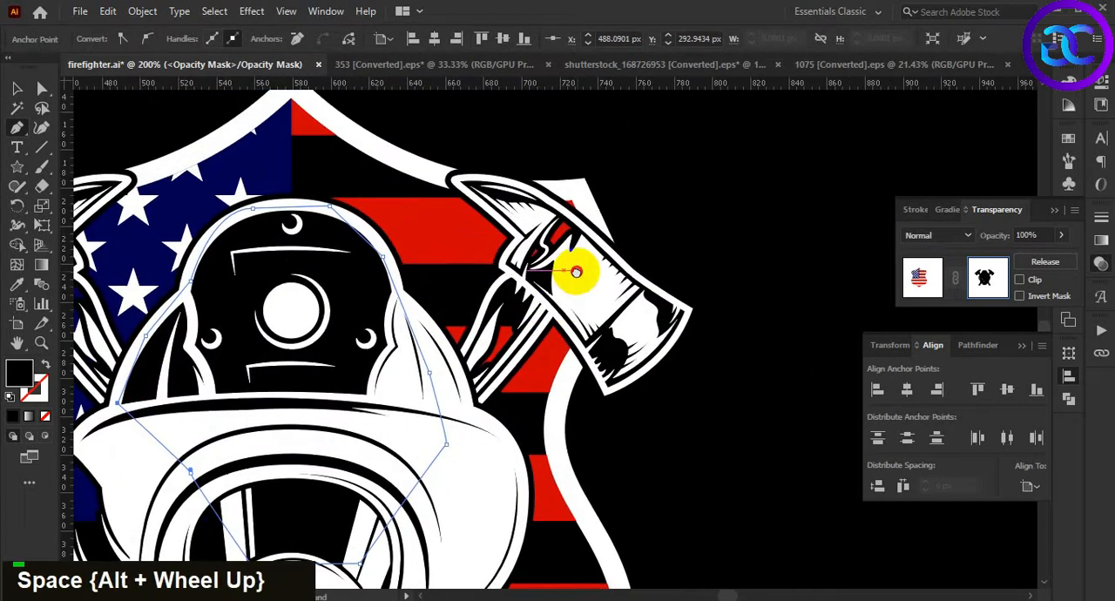
pyautogui.click(462, 359)
pyautogui.click(509, 277)
pyautogui.click(509, 241)
pyautogui.click(515, 211)
pyautogui.click(519, 168)
pyautogui.click(595, 154)
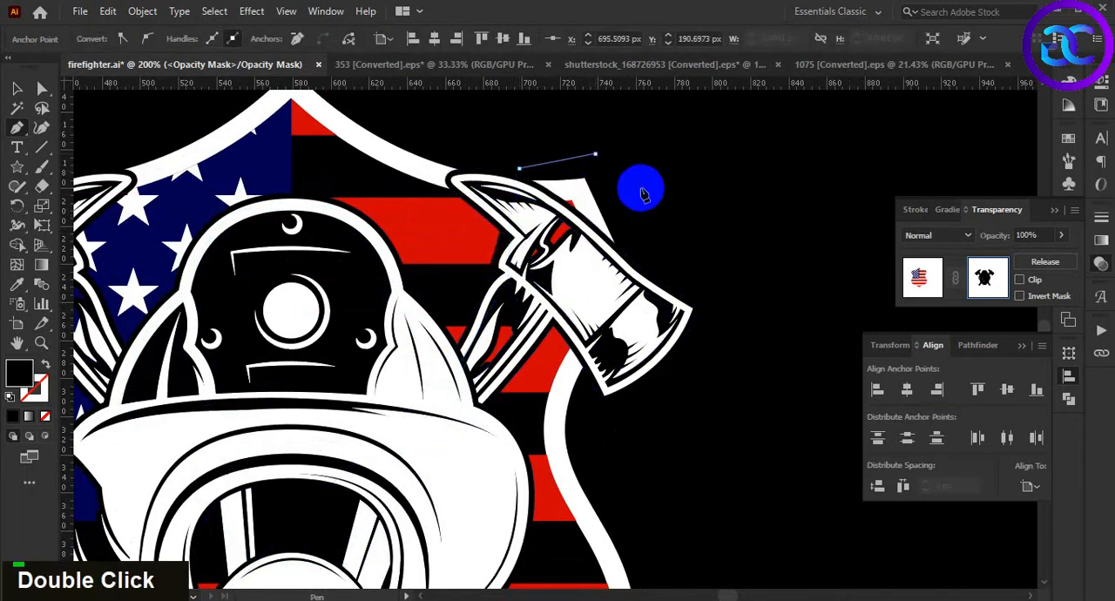
pyautogui.click(644, 219)
pyautogui.click(561, 307)
pyautogui.click(508, 359)
pyautogui.doubleClick(468, 373)
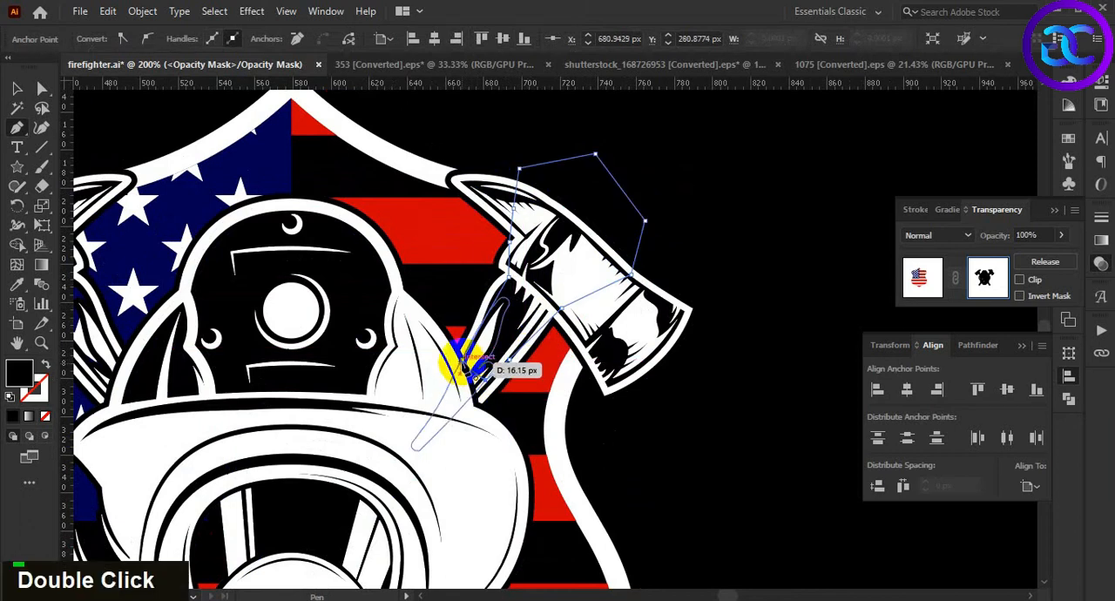
pyautogui.scroll(1, 533, 301)
pyautogui.press('v')
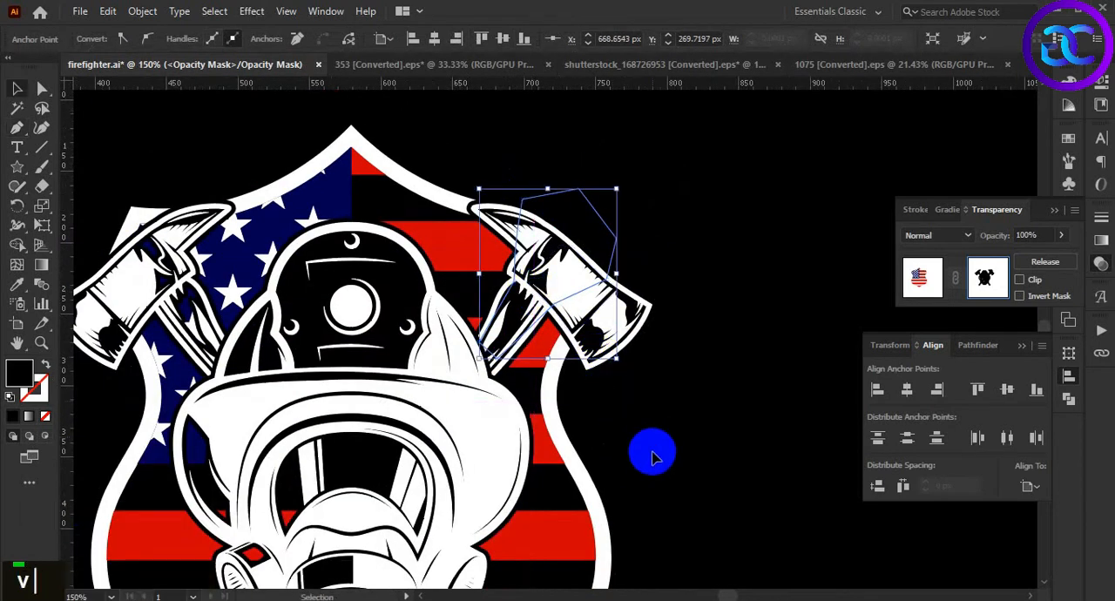
pyautogui.click(651, 452)
pyautogui.moveTo(652, 451); pyautogui.dragTo(684, 337)
pyautogui.scroll(-2, 684, 337)
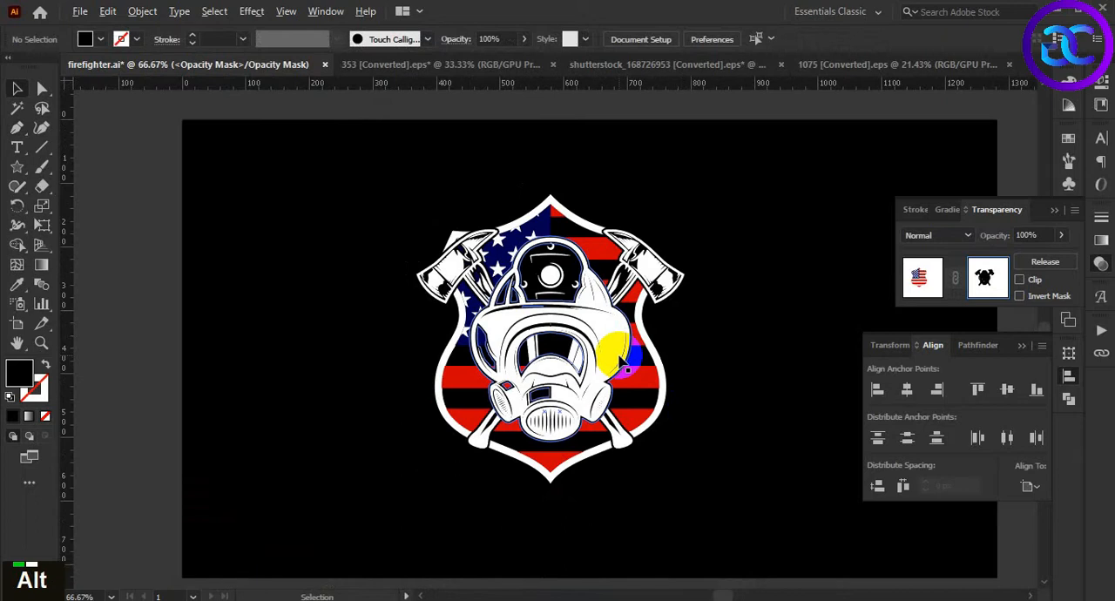
# Draw a closed black Pen shape in the opacity mask over the gas mask's left filter and lower cheek
pyautogui.scroll(1, 619, 358)
pyautogui.moveTo(726, 335); pyautogui.dragTo(722, 322)
pyautogui.scroll(1, 525, 444)
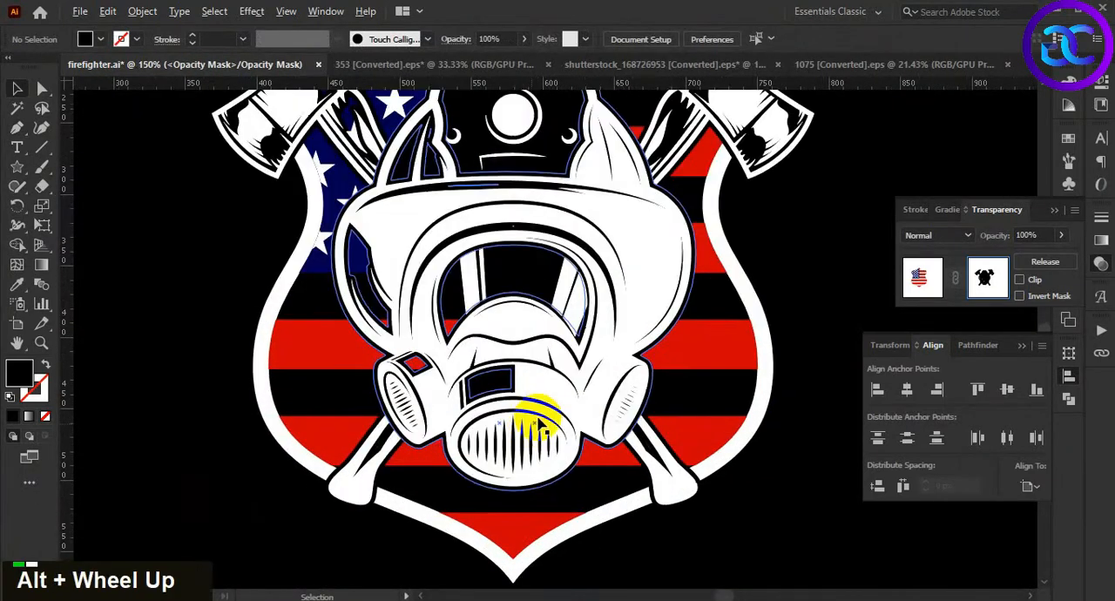
pyautogui.press('p')
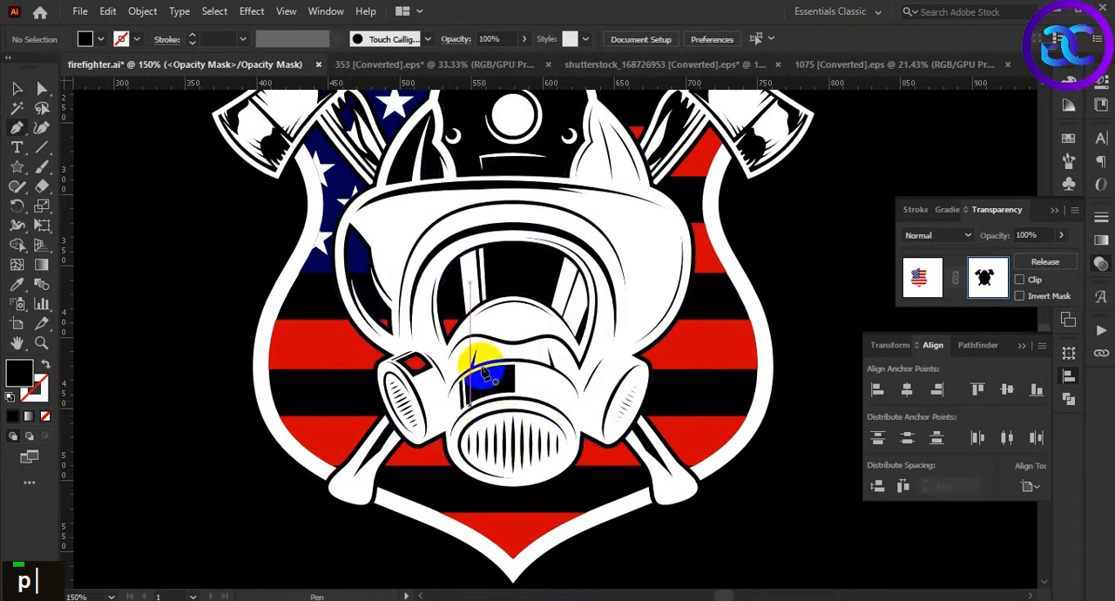
pyautogui.click(500, 299)
pyautogui.click(443, 394)
pyautogui.click(403, 386)
pyautogui.click(375, 306)
pyautogui.click(499, 299)
pyautogui.press('space')
pyautogui.moveTo(461, 301); pyautogui.dragTo(513, 418)
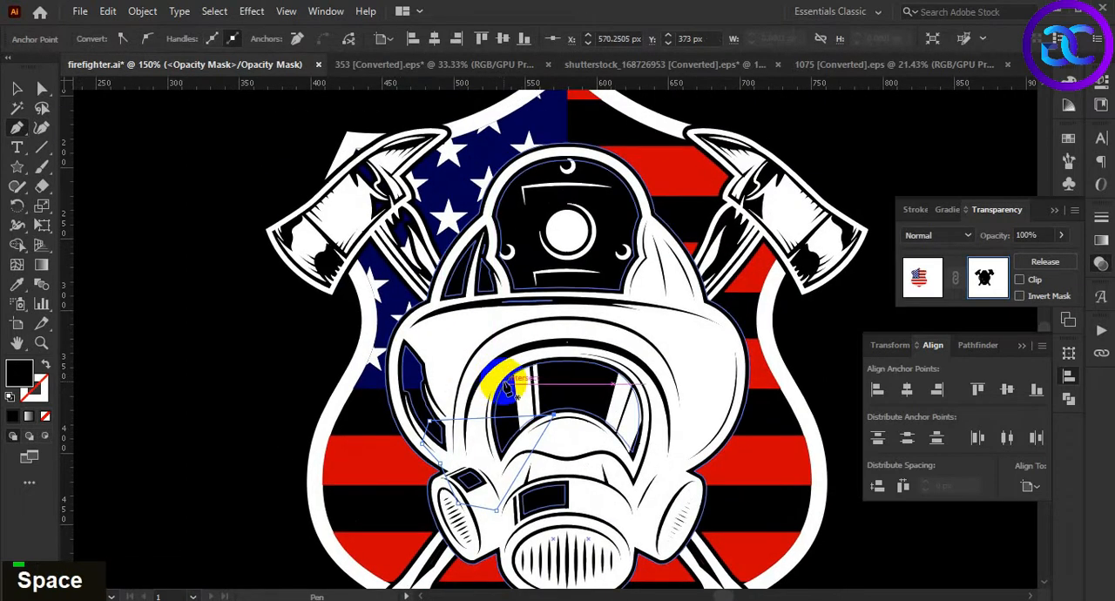
# Draw a closed black Pen shape in the opacity mask over the dark gap at the gas mask's left edge
pyautogui.click(404, 403)
pyautogui.click(450, 376)
pyautogui.click(442, 326)
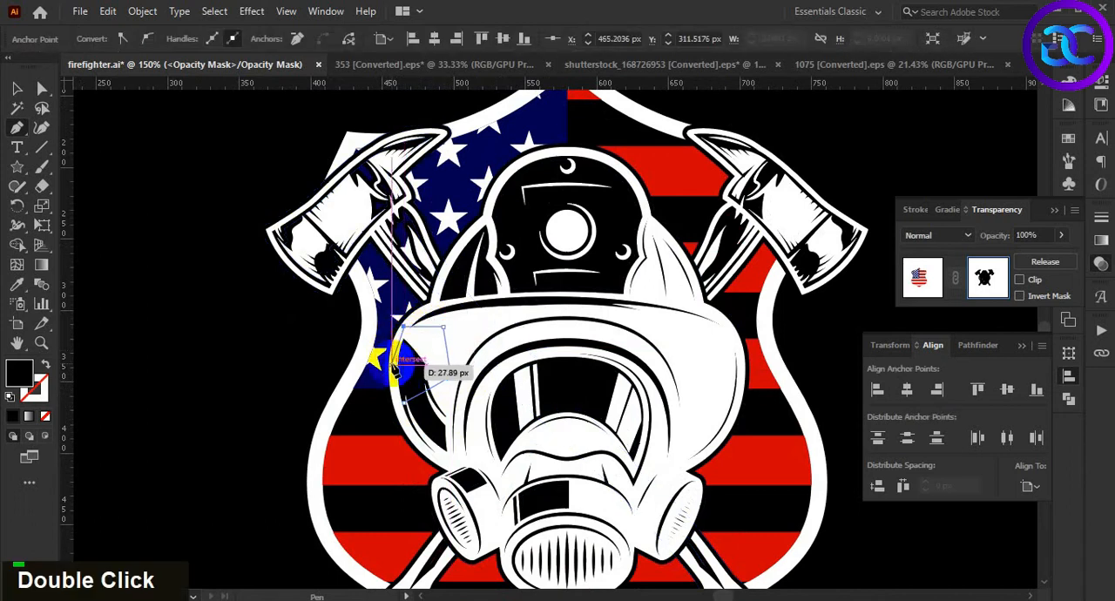
pyautogui.click(404, 403)
pyautogui.press('space')
pyautogui.moveTo(468, 307); pyautogui.dragTo(469, 319)
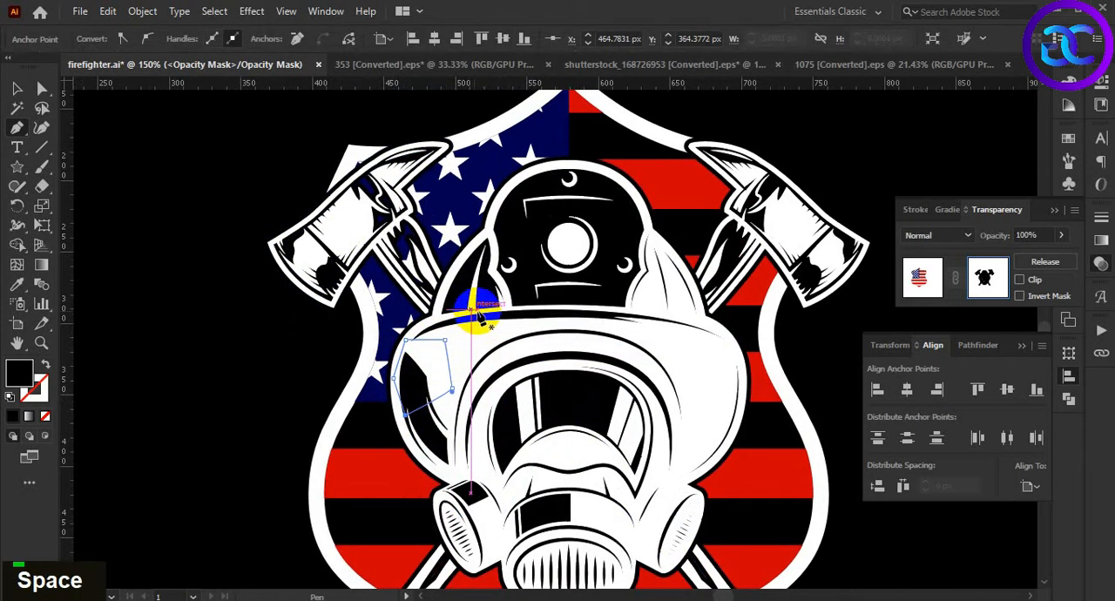
# Draw a closed black Pen shape in the opacity mask over the left axe's head and upper handle, then deselect it
pyautogui.scroll(2, 429, 266)
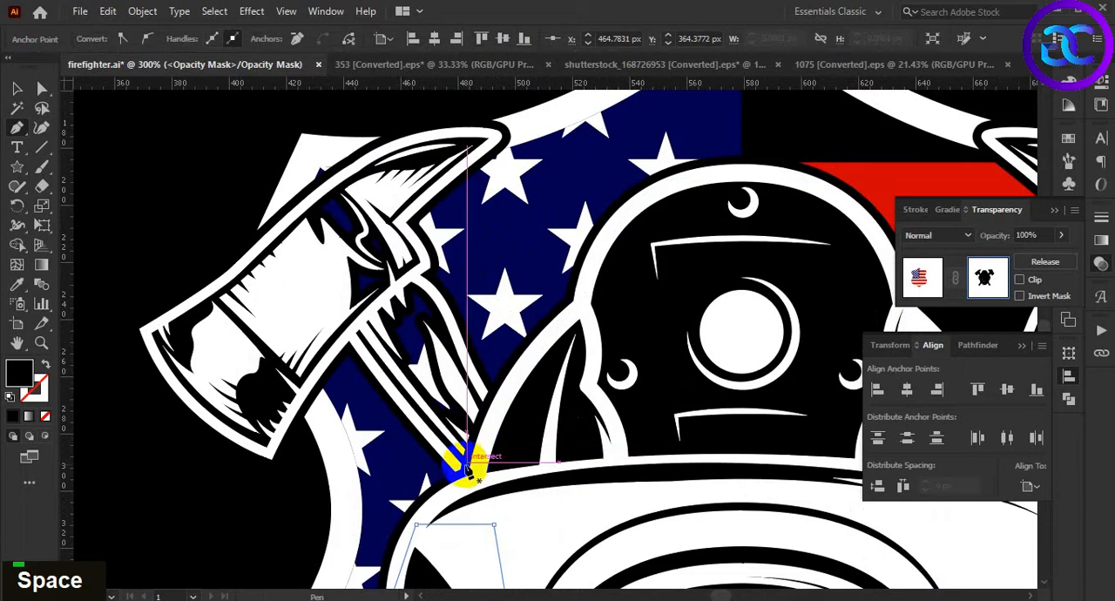
pyautogui.click(477, 394)
pyautogui.click(436, 272)
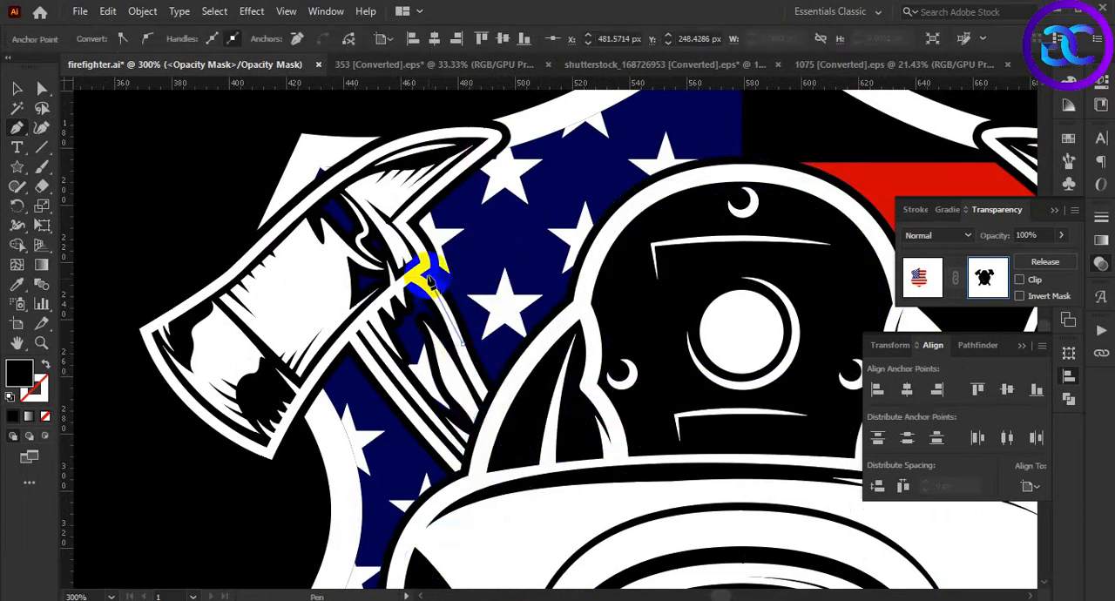
pyautogui.click(409, 210)
pyautogui.click(416, 145)
pyautogui.click(402, 108)
pyautogui.click(264, 107)
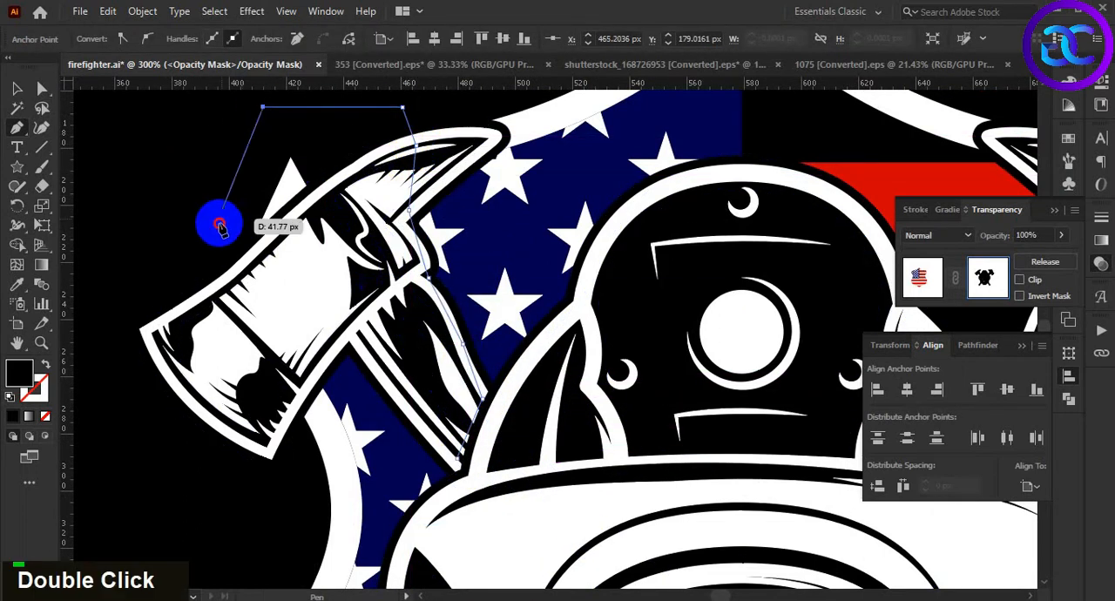
pyautogui.click(219, 226)
pyautogui.click(242, 297)
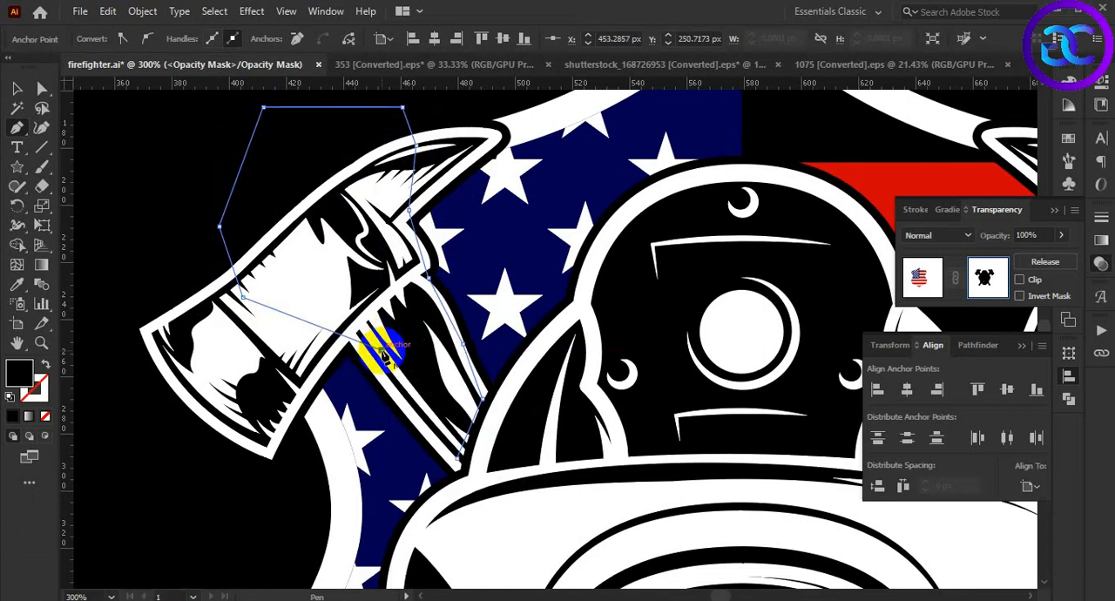
pyautogui.click(417, 407)
pyautogui.click(457, 458)
pyautogui.keyDown('alt'); pyautogui.scroll(-3, 440, 357); pyautogui.keyUp('alt')
pyautogui.moveTo(480, 406); pyautogui.dragTo(444, 289)
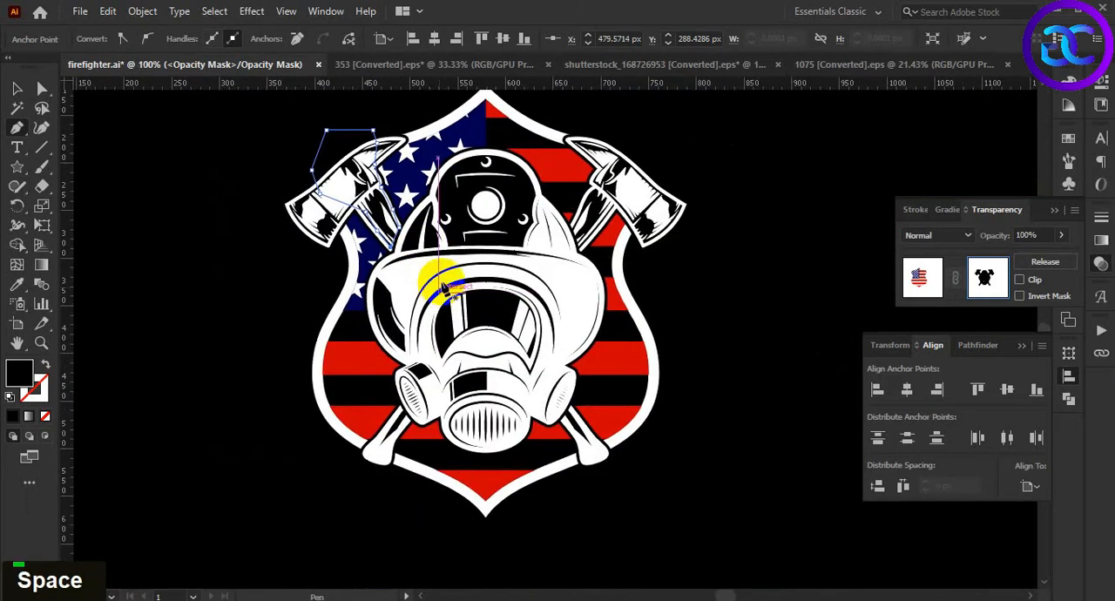
pyautogui.click(734, 304)
# Leave opacity mask editing and return to the normal artwork
pyautogui.keyDown('alt'); pyautogui.scroll(-3, 720, 289); pyautogui.keyUp('alt')
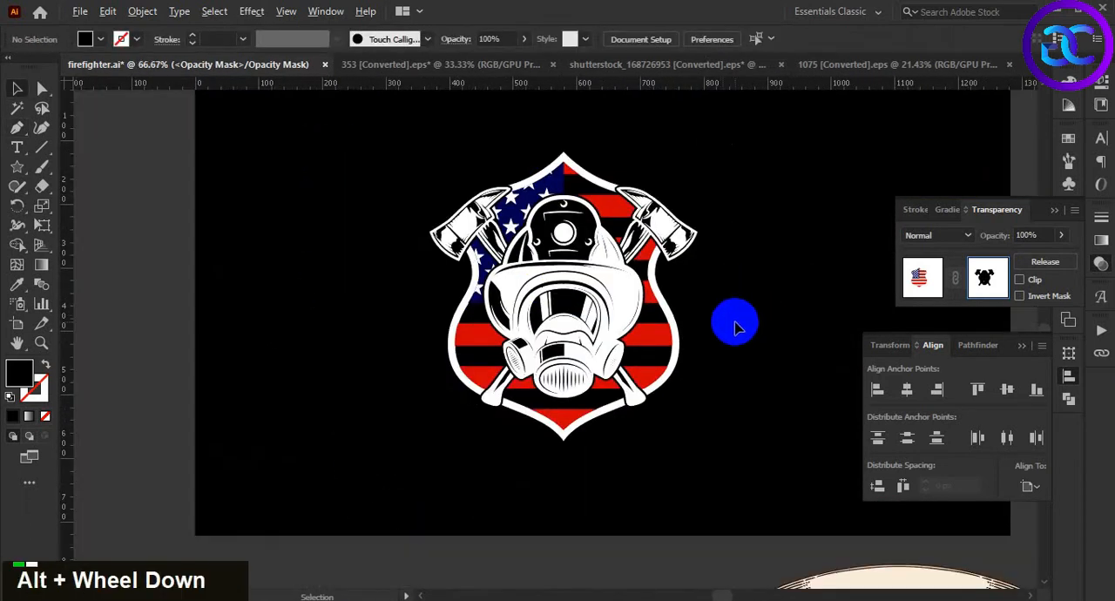
pyautogui.keyDown('alt'); pyautogui.scroll(3, 741, 329); pyautogui.keyUp('alt')
pyautogui.doubleClick(732, 297)
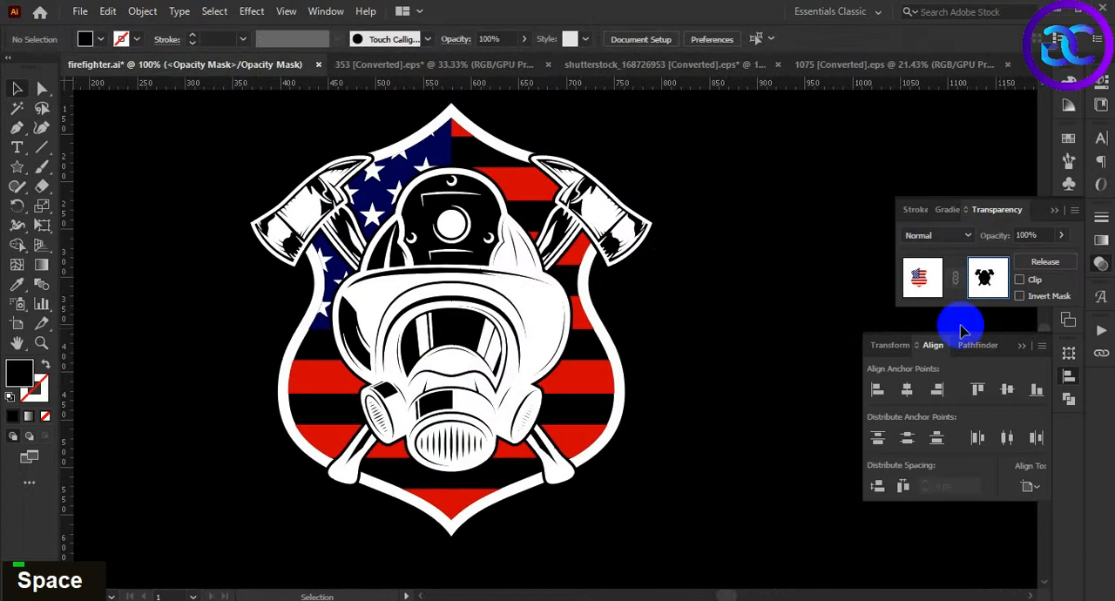
pyautogui.click(923, 277)
pyautogui.keyDown('alt'); pyautogui.scroll(-3, 727, 326); pyautogui.keyUp('alt')
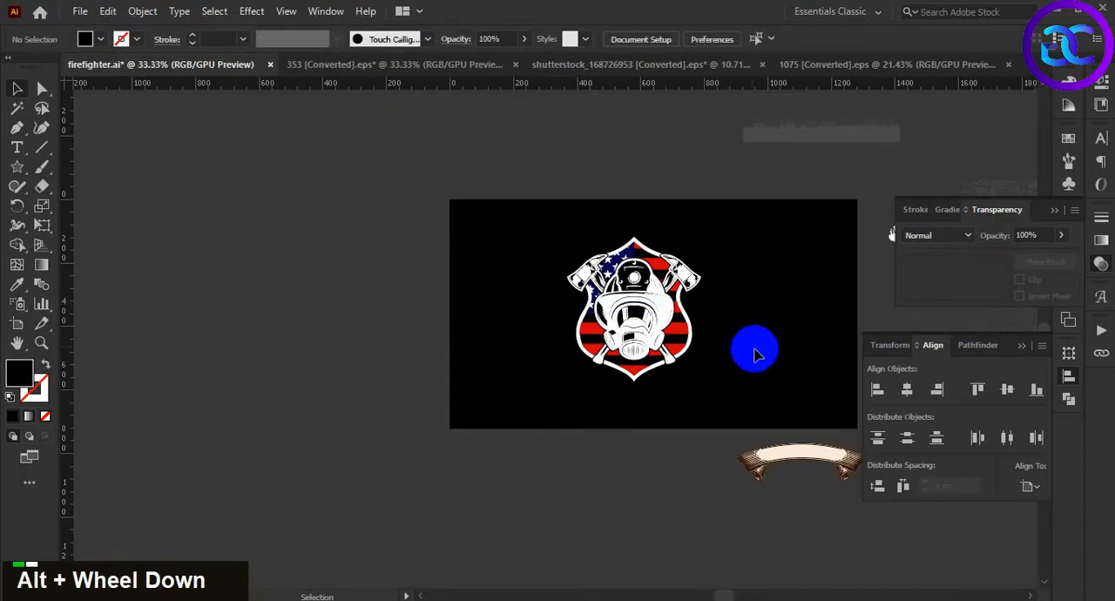
pyautogui.doubleClick(707, 353)
pyautogui.keyDown('alt'); pyautogui.scroll(2, 707, 352); pyautogui.keyUp('alt')
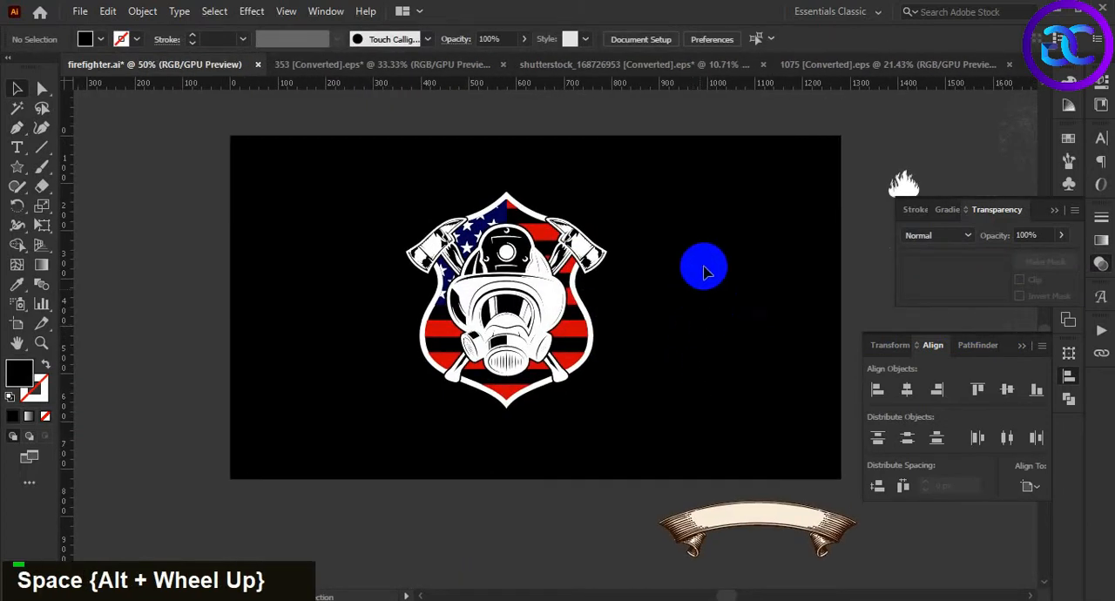
# Group the shield, flag, gas mask and axes, and centre the group horizontally on the artboard
pyautogui.click(542, 375)
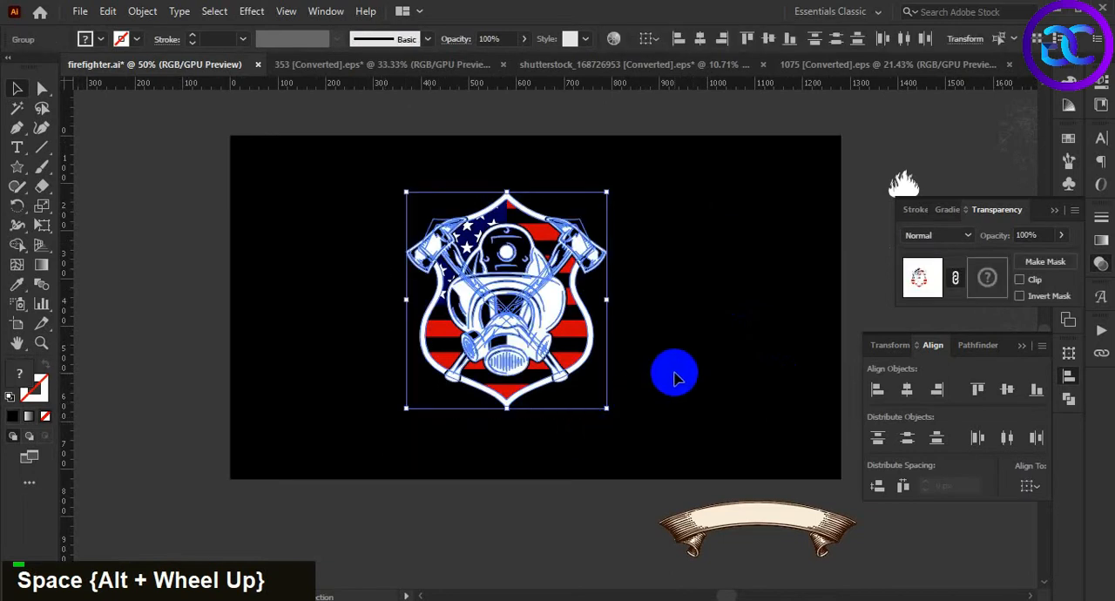
pyautogui.hotkey('ctrl', 'g')
pyautogui.doubleClick(662, 399)
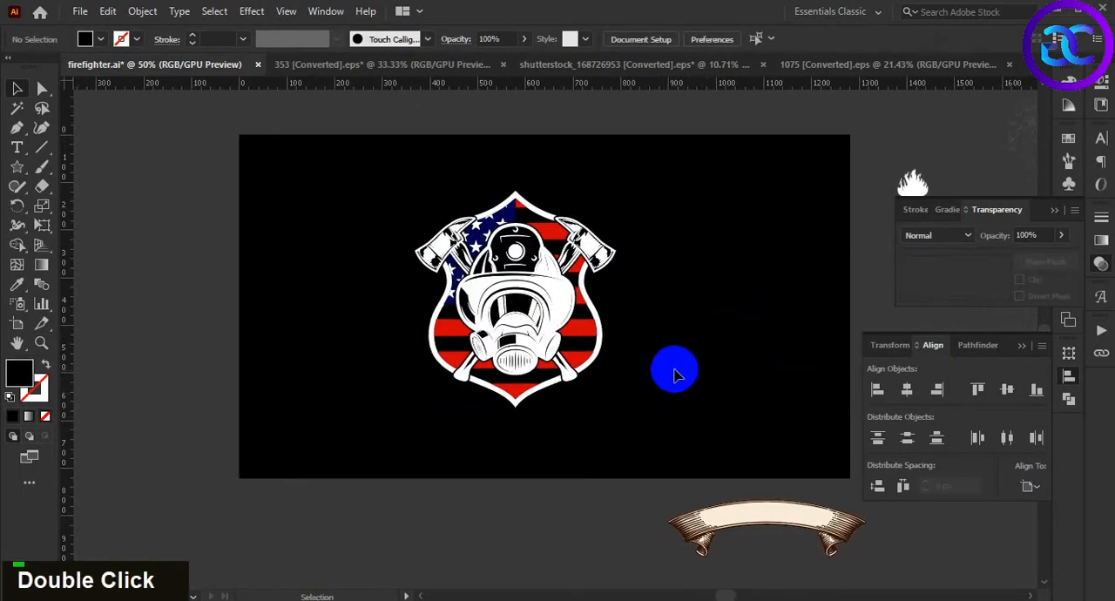
pyautogui.click(588, 392)
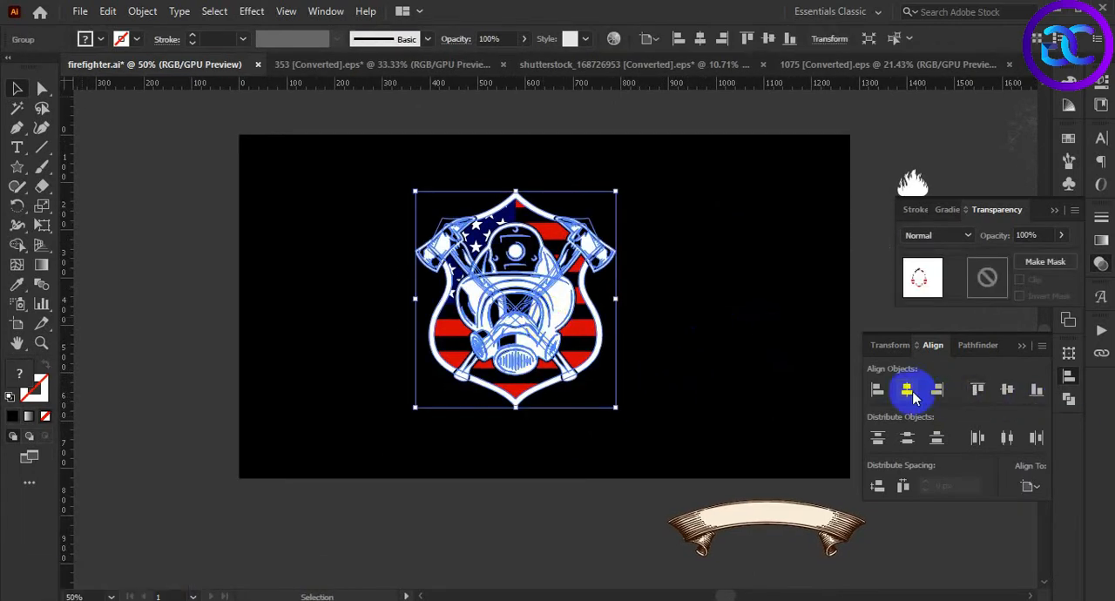
pyautogui.click(907, 390)
pyautogui.click(735, 374)
pyautogui.press('space')
pyautogui.moveTo(734, 375); pyautogui.dragTo(729, 382)
# Scale the firefighter badge group down proportionally about its centre
pyautogui.click(560, 361)
pyautogui.moveTo(641, 417); pyautogui.dragTo(619, 402)
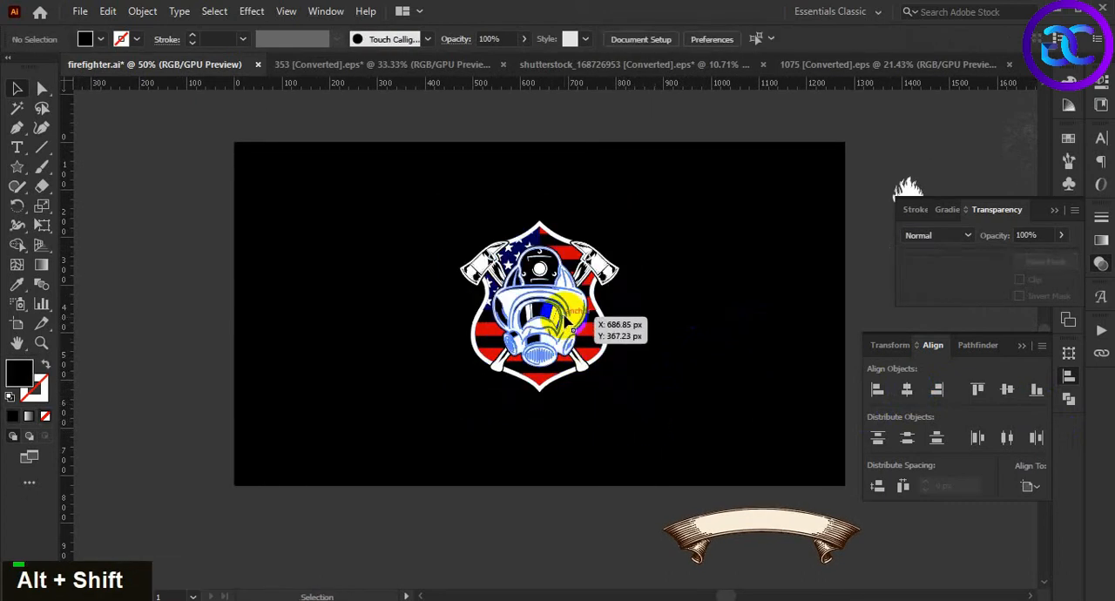
pyautogui.moveTo(645, 380); pyautogui.dragTo(637, 381)
# Move the ribbon banner from below the artboard to above the shield's top point
pyautogui.moveTo(712, 526); pyautogui.dragTo(490, 169)
pyautogui.moveTo(645, 249); pyautogui.dragTo(518, 167)
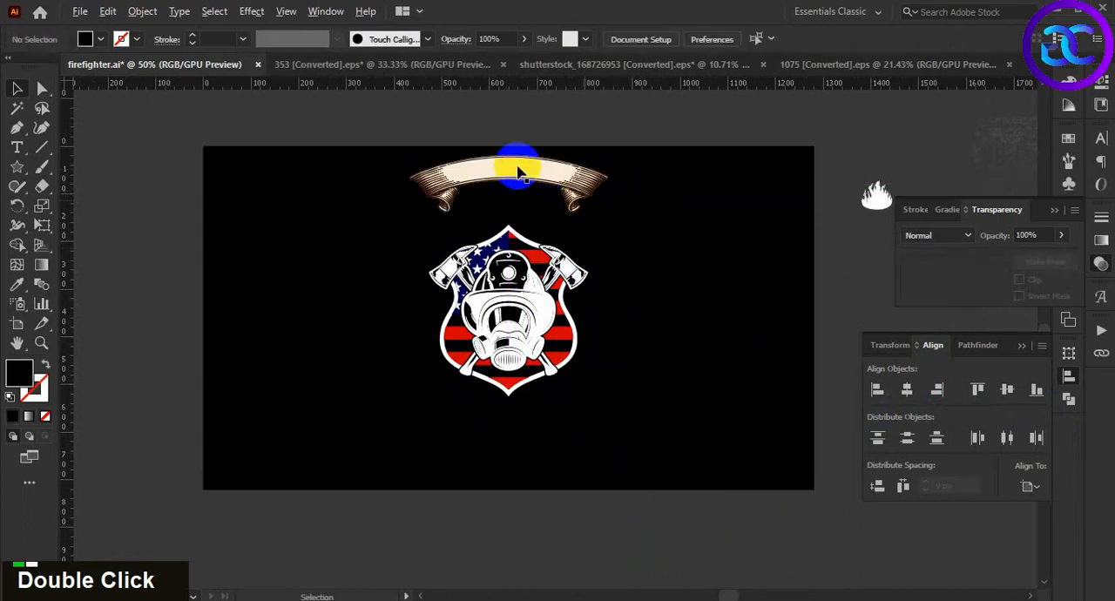
pyautogui.scroll(4, 519, 167)
pyautogui.scroll(-1, 515, 170)
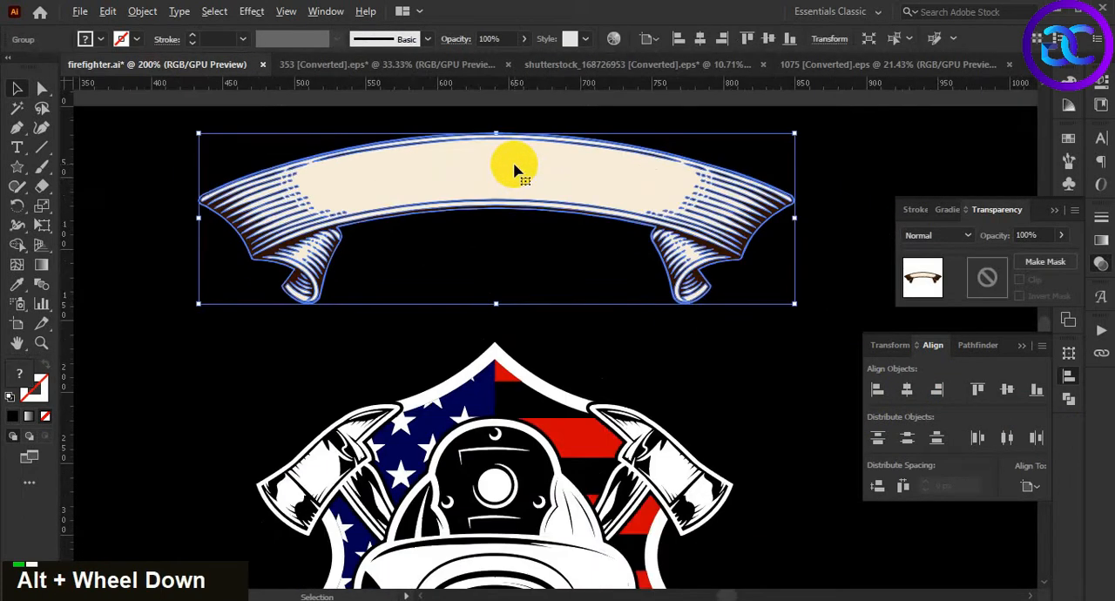
# Divide the ribbon banner's shapes, delete all its dark brown parts in isolation mode, and exit isolation
pyautogui.click(976, 345)
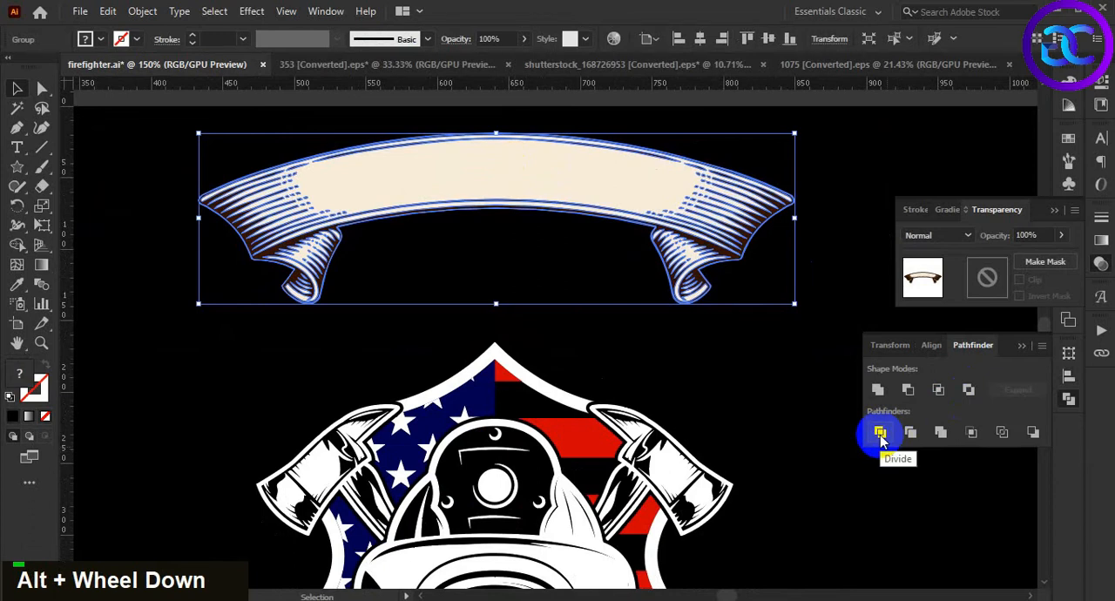
pyautogui.doubleClick(708, 216)
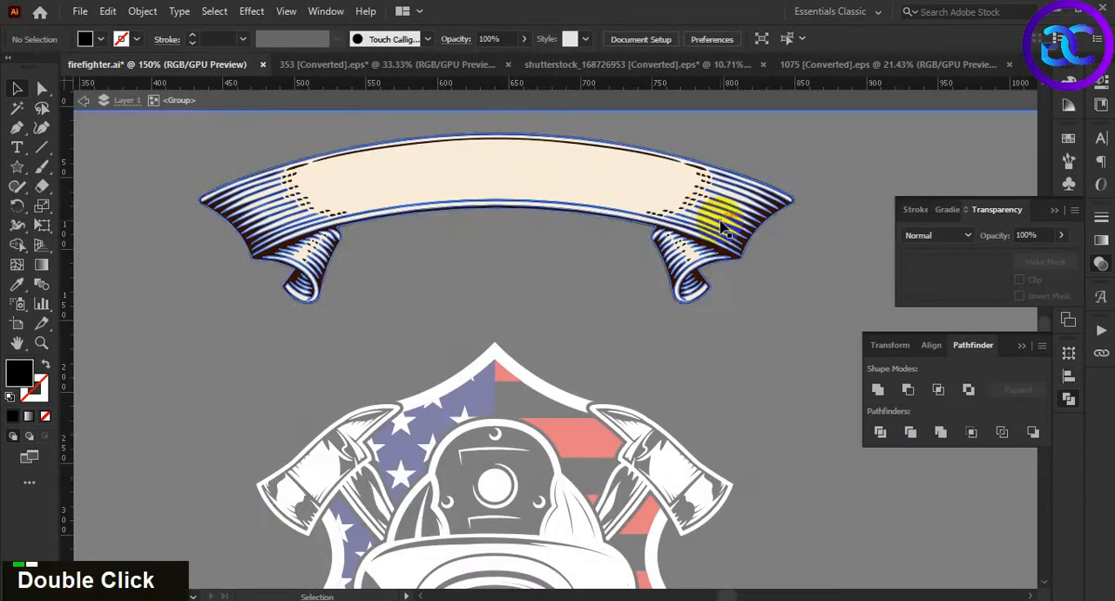
pyautogui.scroll(3, 714, 218)
pyautogui.press('y')
pyautogui.click(718, 300)
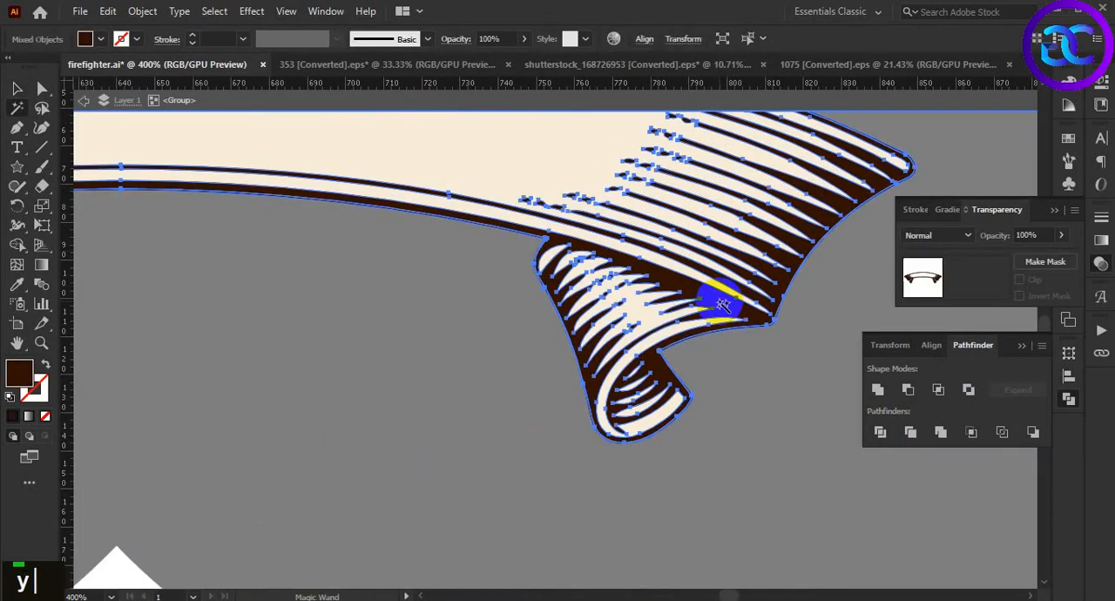
pyautogui.press('Delete')
pyautogui.scroll(-1, 723, 303)
pyautogui.scroll(-4, 723, 303)
pyautogui.press('v')
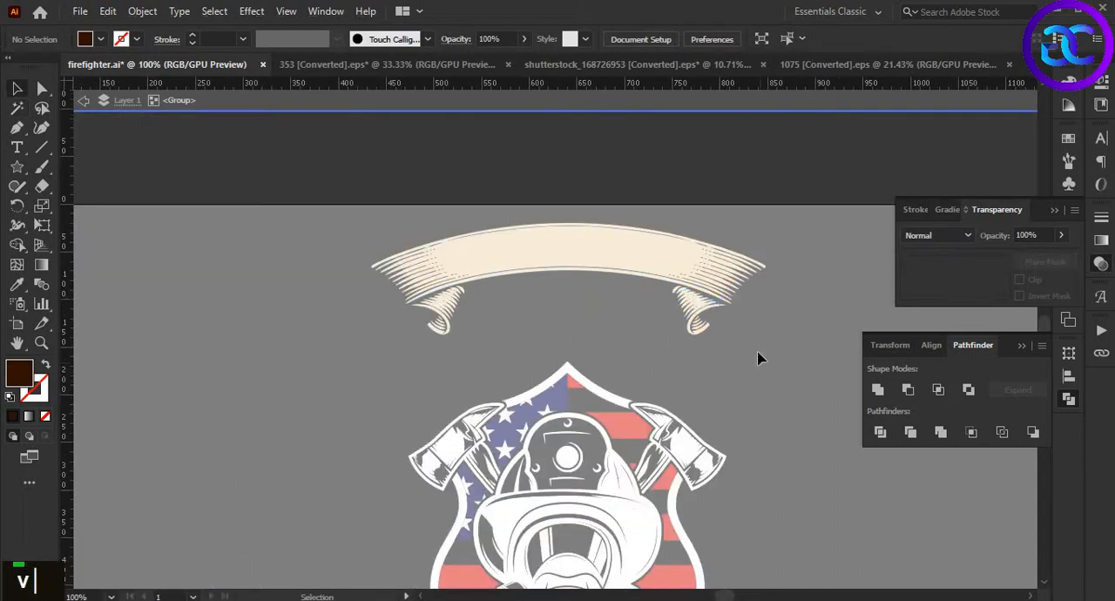
pyautogui.click(756, 154)
pyautogui.doubleClick(729, 331)
pyautogui.doubleClick(726, 319)
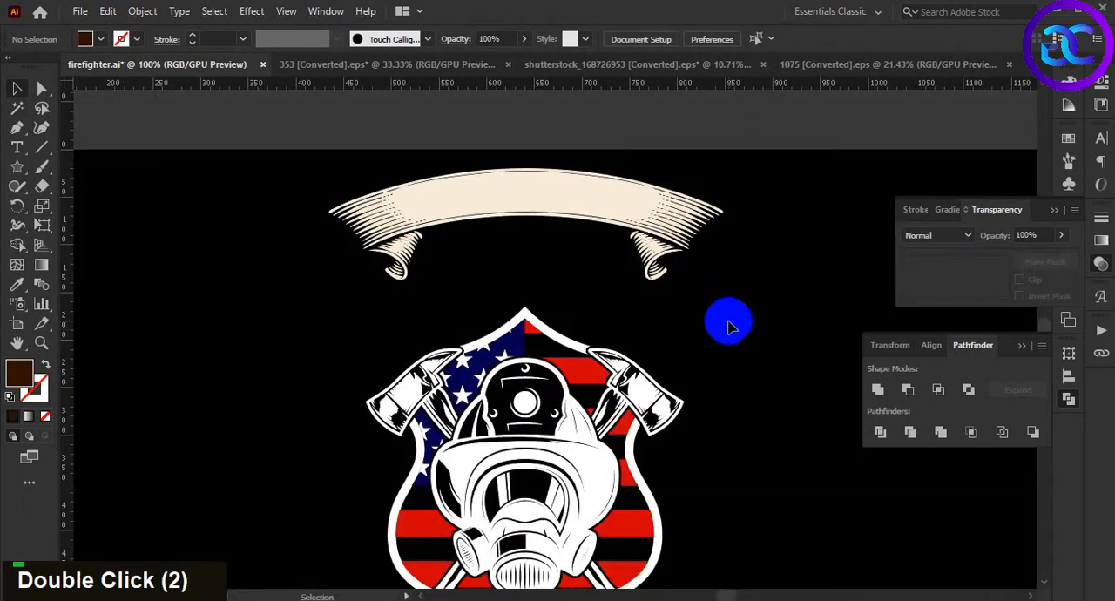
# Align the ribbon banner and the badge group on their horizontal centres
pyautogui.scroll(-1, 726, 319)
pyautogui.scroll(1, 732, 348)
pyautogui.moveTo(734, 350); pyautogui.dragTo(721, 314)
pyautogui.click(638, 185)
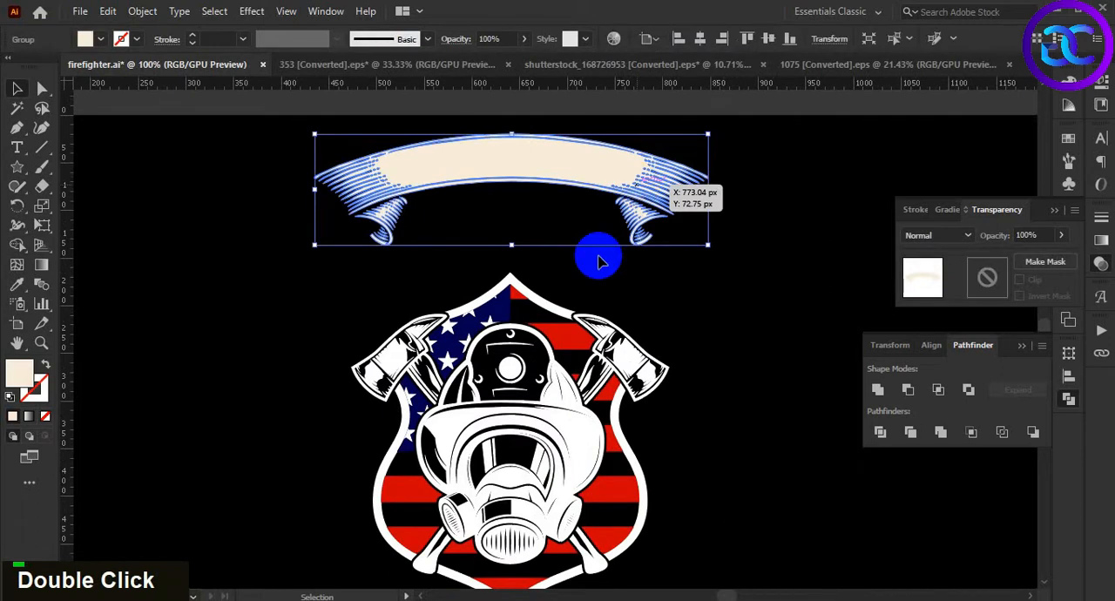
pyautogui.keyDown('shift'); pyautogui.click(554, 369); pyautogui.keyUp('shift')
pyautogui.click(937, 388)
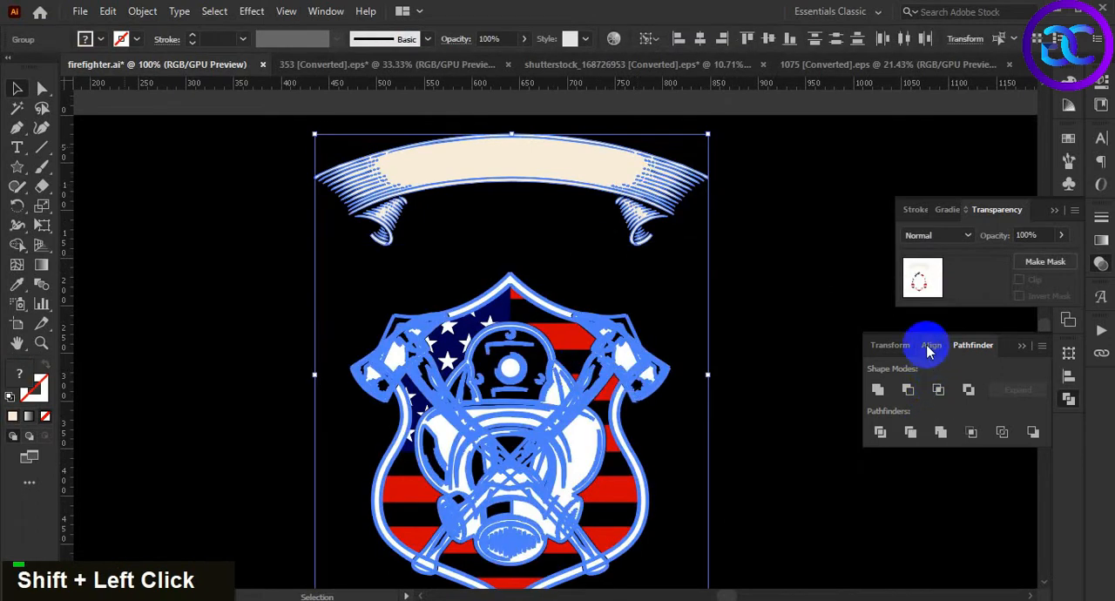
pyautogui.click(930, 347)
pyautogui.click(907, 389)
pyautogui.click(797, 393)
# Move the ribbon banner straight down close to the shield's top and scale it to about 358 px wide
pyautogui.moveTo(591, 193); pyautogui.dragTo(586, 262)
pyautogui.doubleClick(714, 346)
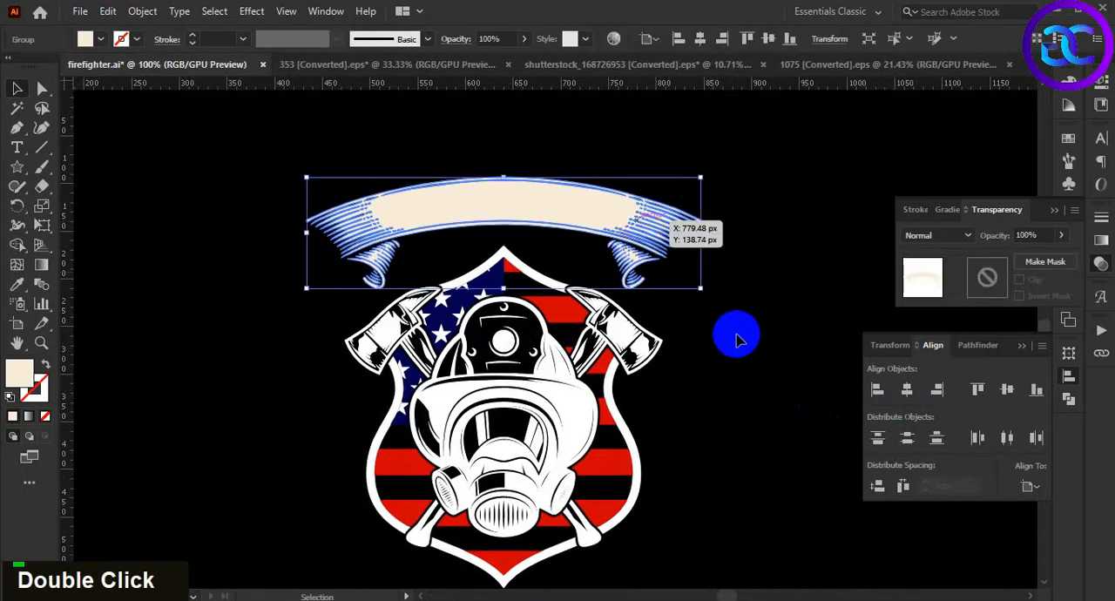
pyautogui.moveTo(704, 288); pyautogui.dragTo(675, 301)
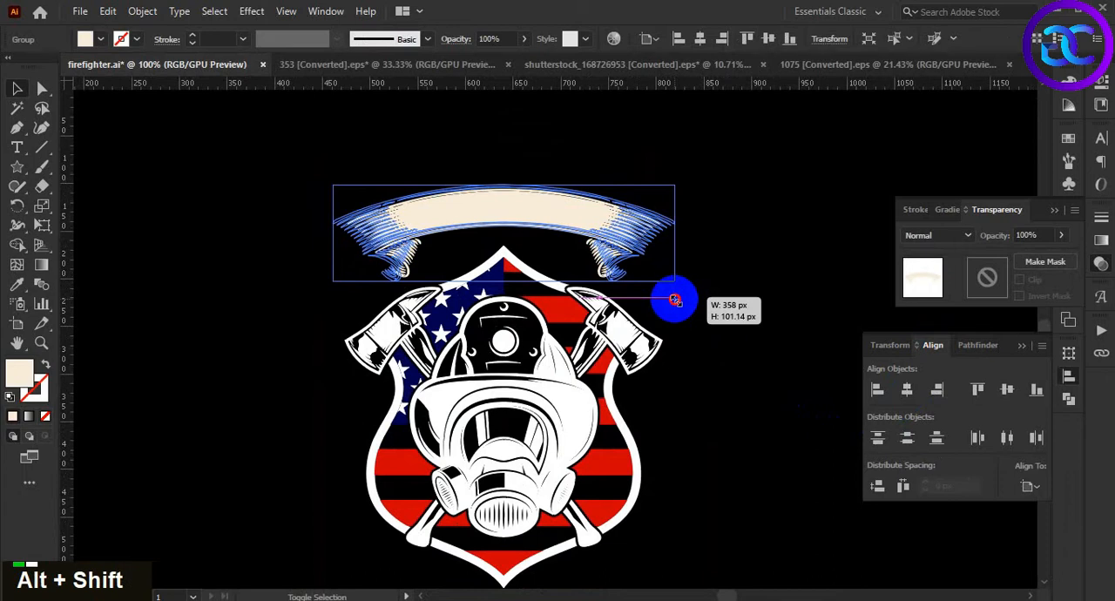
pyautogui.moveTo(675, 300); pyautogui.dragTo(676, 302)
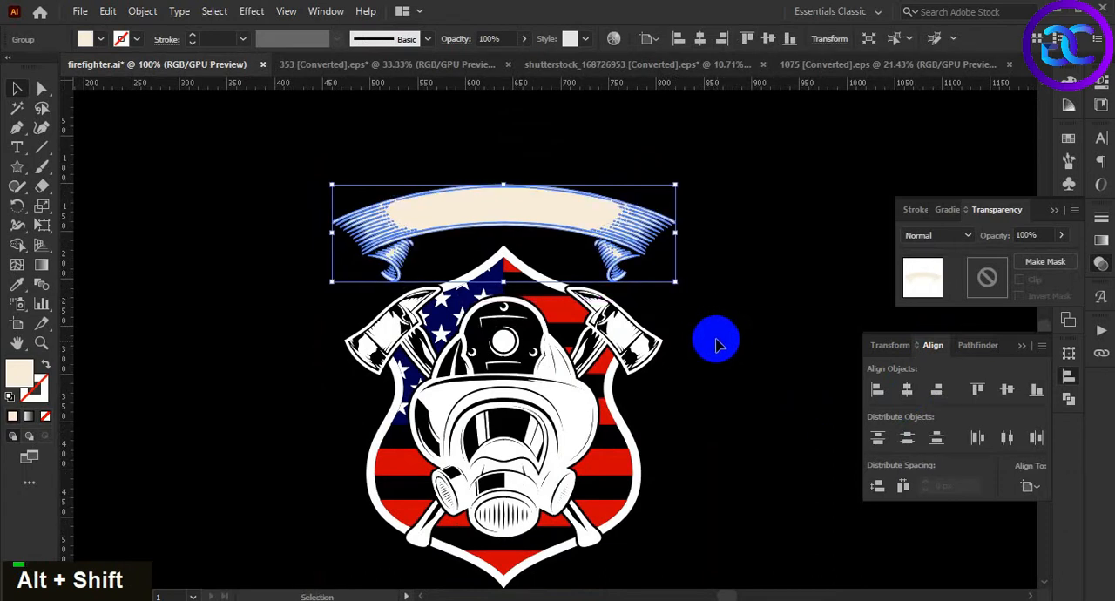
pyautogui.click(704, 319)
# Enlarge the ribbon banner proportionally about its centre to about 373 px wide
pyautogui.scroll(-1, 706, 327)
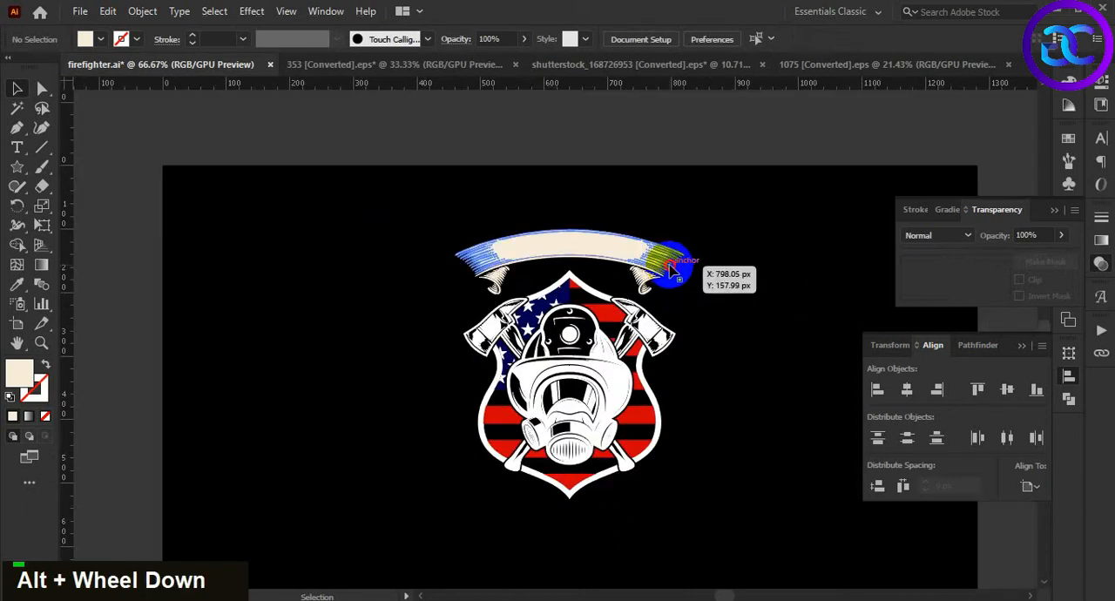
pyautogui.click(671, 266)
pyautogui.moveTo(685, 297); pyautogui.dragTo(691, 306)
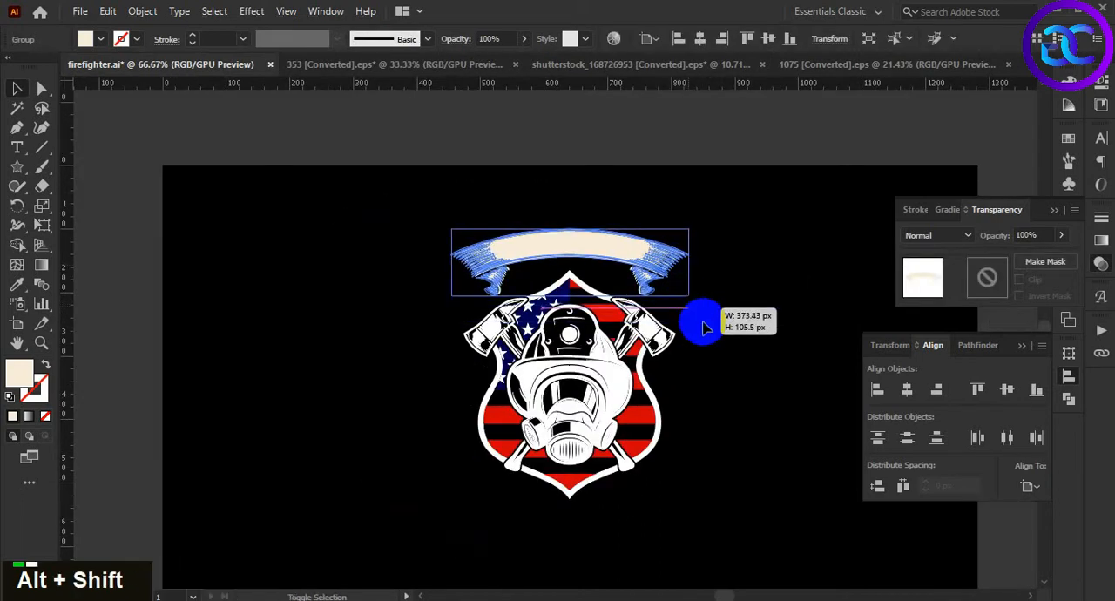
pyautogui.click(736, 375)
pyautogui.moveTo(734, 376); pyautogui.dragTo(693, 331)
pyautogui.scroll(-1, 688, 331)
pyautogui.hscroll(3, 654, 366)
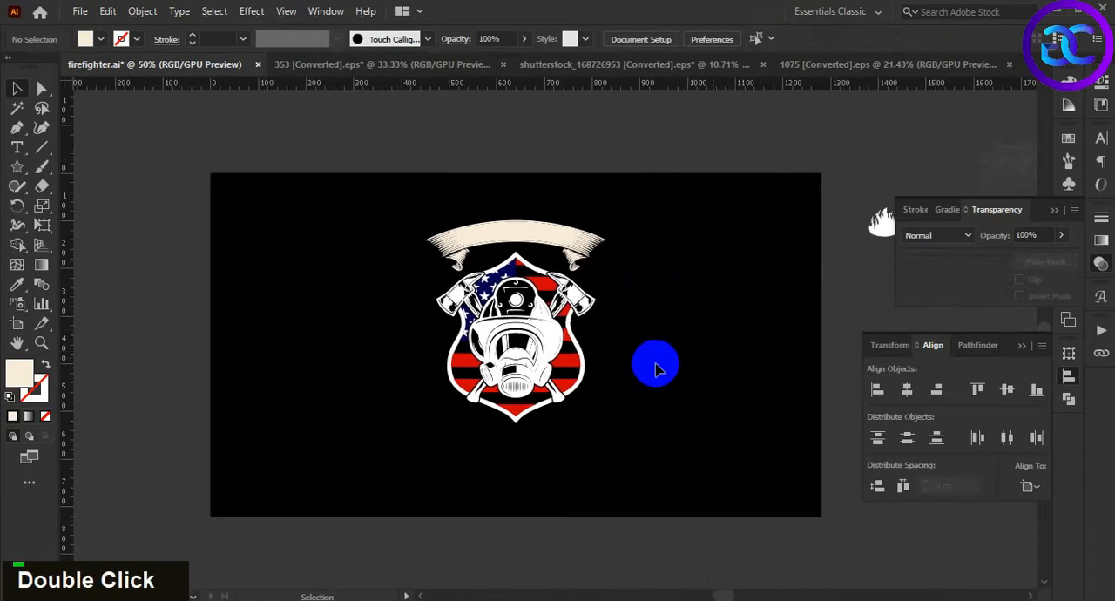
# Switch to Notepad, copy the phrase "heroes are born then they become firefighters", and return to Illustrator
pyautogui.scroll(1, 610, 327)
pyautogui.scroll(-1, 611, 328)
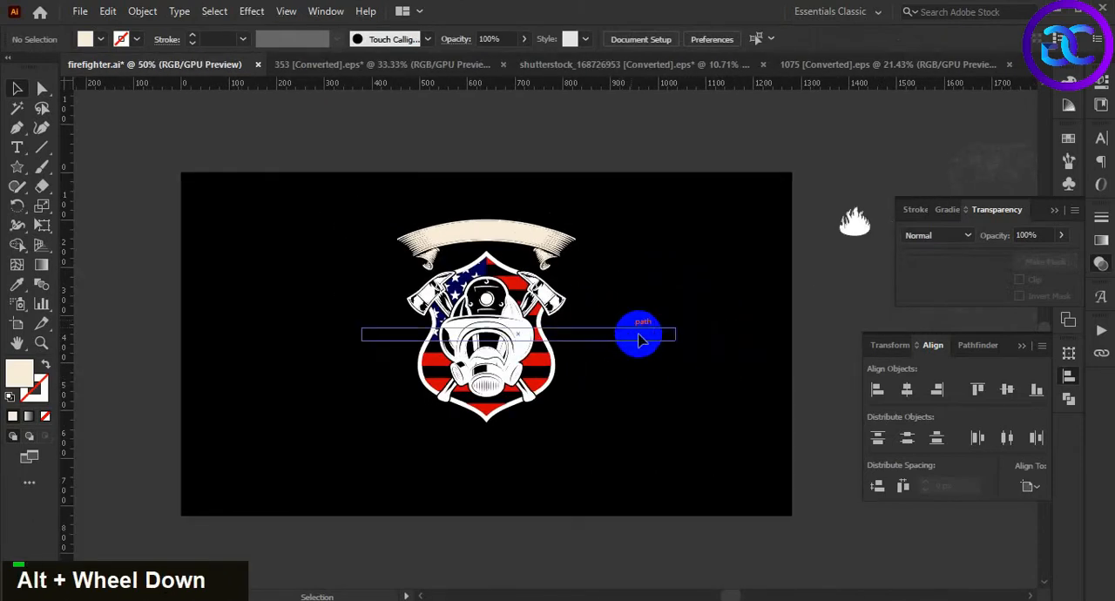
pyautogui.doubleClick(654, 329)
pyautogui.scroll(-1, 667, 327)
pyautogui.moveTo(647, 358); pyautogui.dragTo(659, 349)
pyautogui.click(414, 599)
pyautogui.moveTo(1019, 161); pyautogui.dragTo(691, 187)
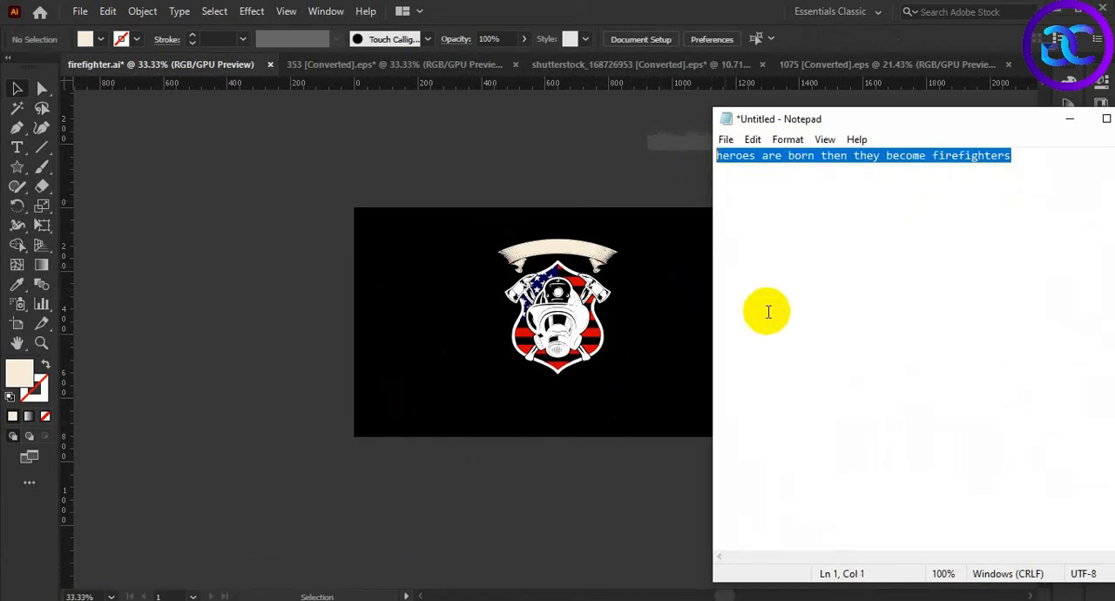
pyautogui.hotkey('ctrl', 'c')
pyautogui.click(1069, 120)
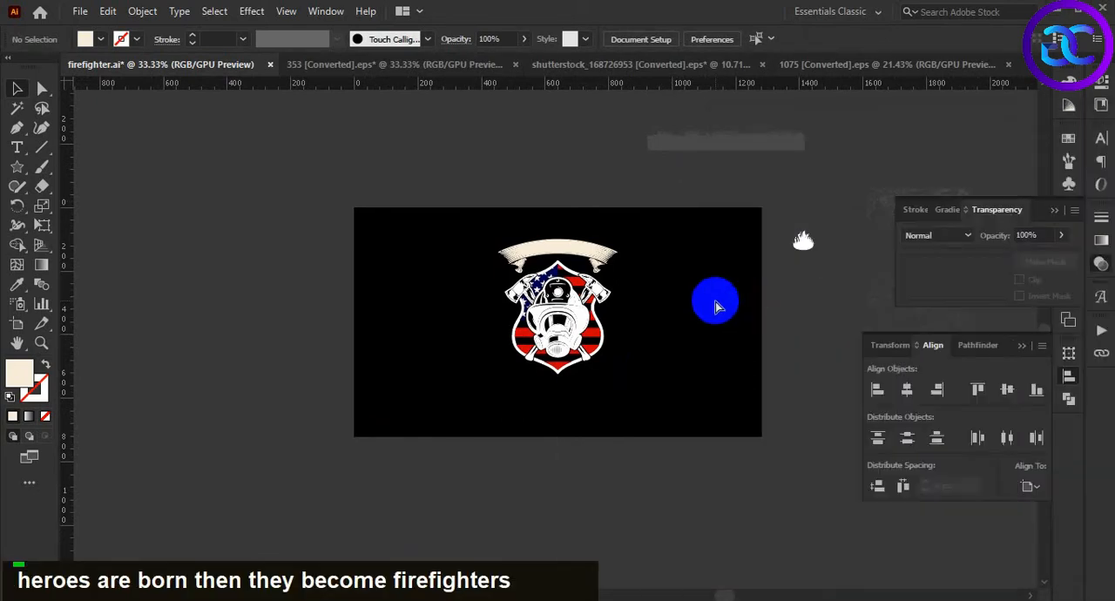
# Paste the copied phrase as a text line and place it above the artboard
pyautogui.hotkey('ctrl', 'v')
pyautogui.moveTo(596, 351); pyautogui.dragTo(700, 470)
pyautogui.moveTo(660, 340); pyautogui.dragTo(575, 177)
pyautogui.click(661, 267)
pyautogui.moveTo(648, 267); pyautogui.dragTo(588, 339)
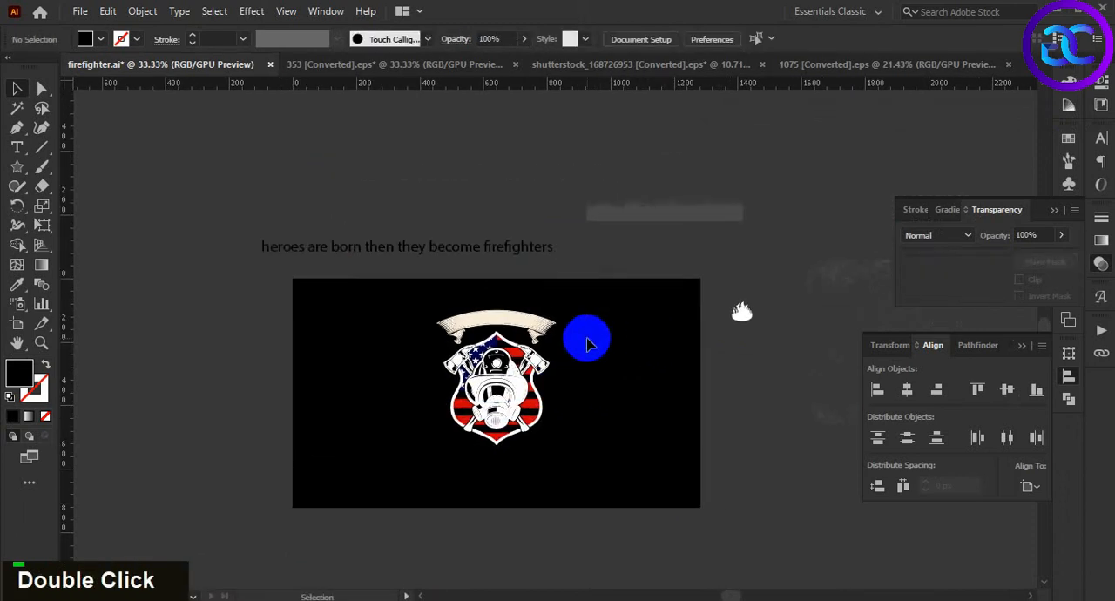
# Change the pasted text line to uppercase
pyautogui.doubleClick(529, 252)
pyautogui.click(183, 11)
pyautogui.moveTo(286, 264)
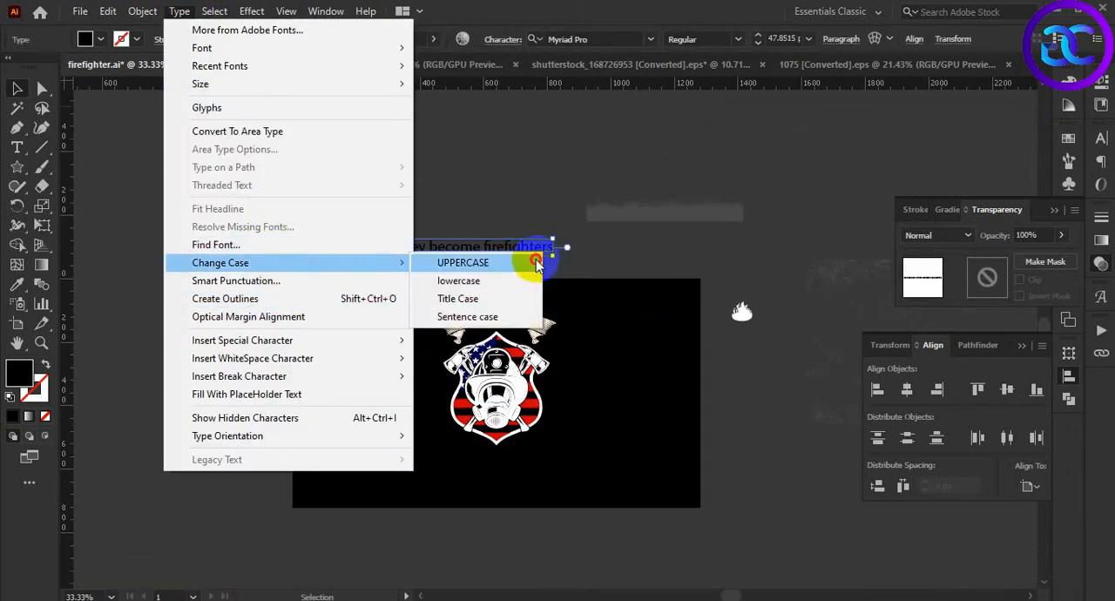
pyautogui.click(538, 264)
# Recolour the text line white by sampling the flame artwork with the Eyedropper, then deselect it
pyautogui.press('i')
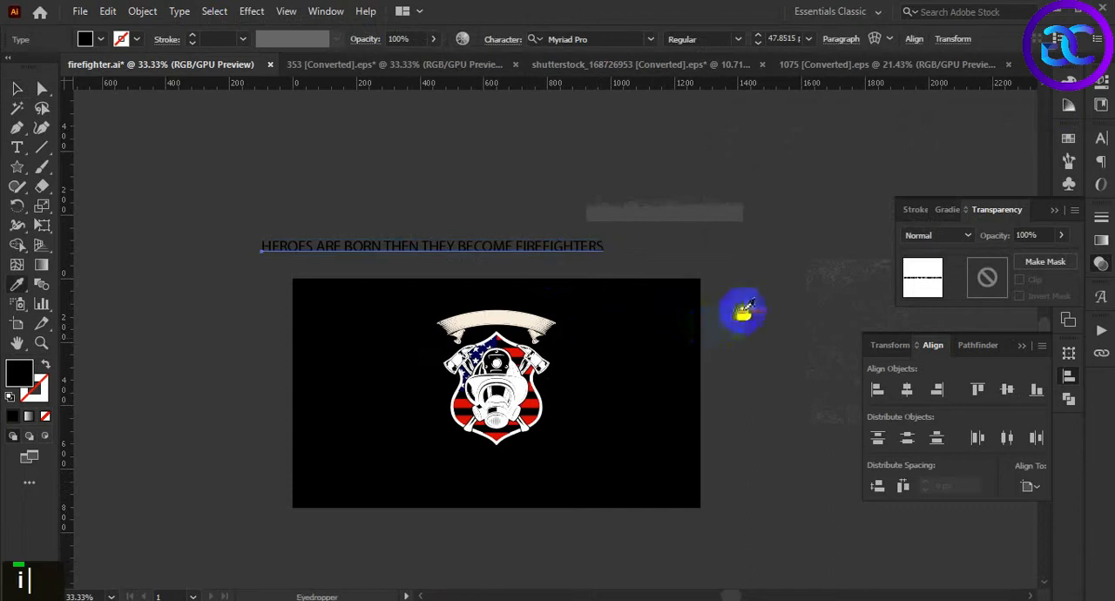
pyautogui.click(742, 312)
pyautogui.press('v')
pyautogui.click(605, 331)
# Scale the white text line up proportionally to a font size of about 55.9 pt
pyautogui.click(533, 248)
pyautogui.moveTo(605, 255)
pyautogui.mouseDown()
pyautogui.moveTo(660, 283)
pyautogui.moveTo(608, 261)
pyautogui.mouseUp()
pyautogui.click(647, 337)
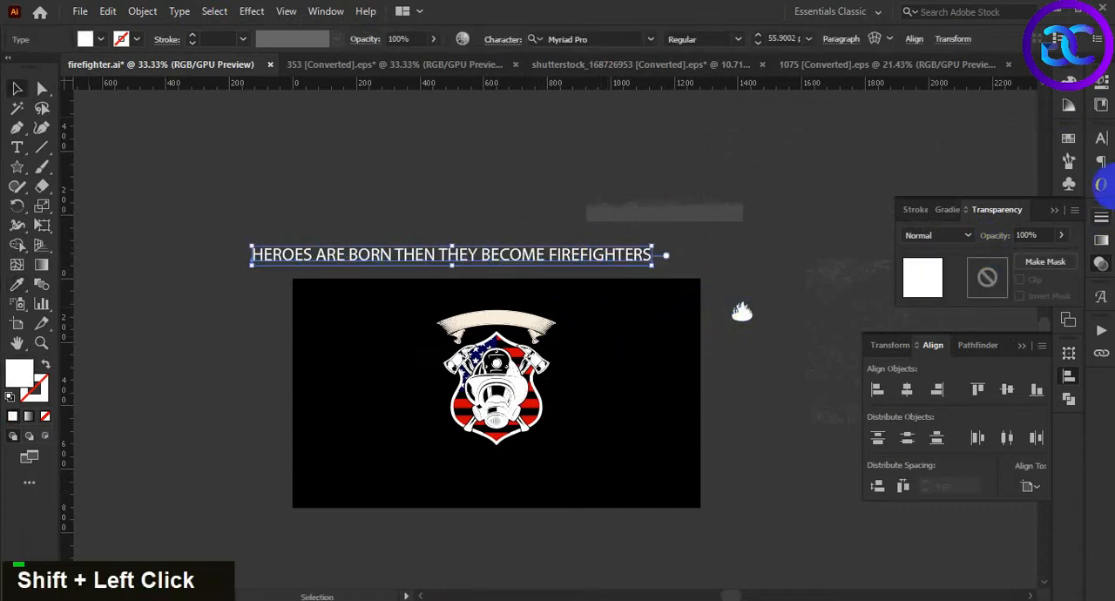
# Set the slogan line's font to Aldivaro Regular and scale it down proportionally to about 40.8 pt
pyautogui.click(1100, 140)
pyautogui.click(1076, 157)
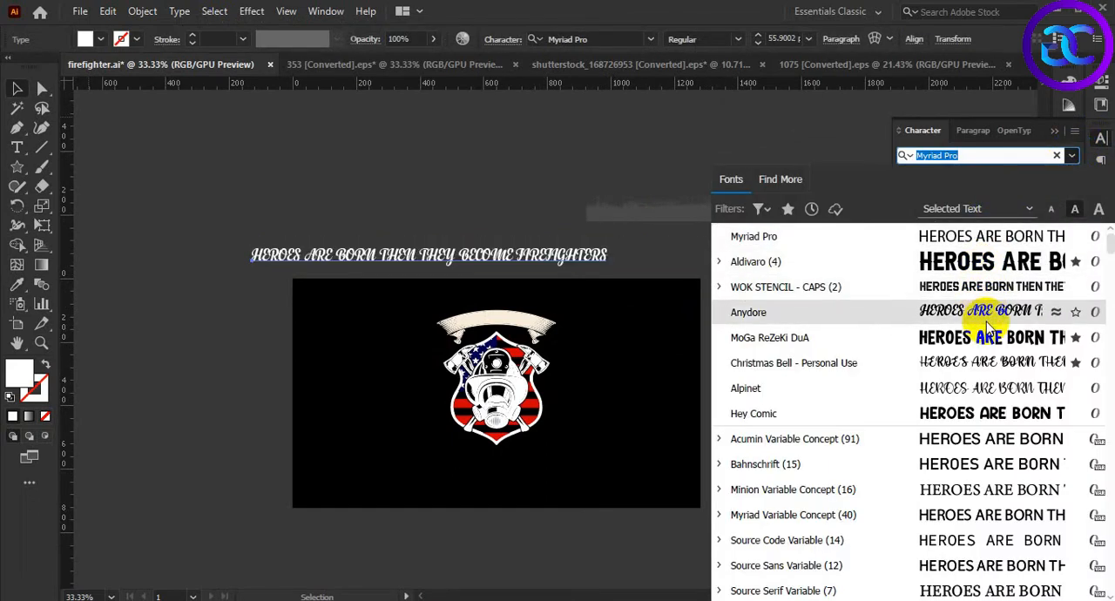
pyautogui.click(966, 270)
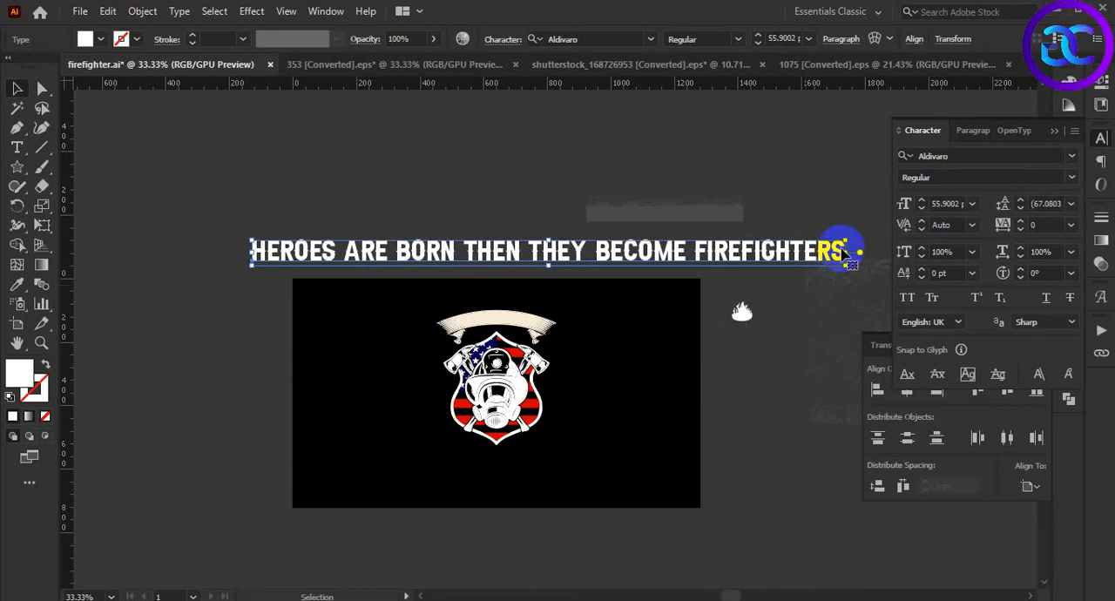
pyautogui.moveTo(854, 237); pyautogui.dragTo(678, 245)
pyautogui.doubleClick(648, 311)
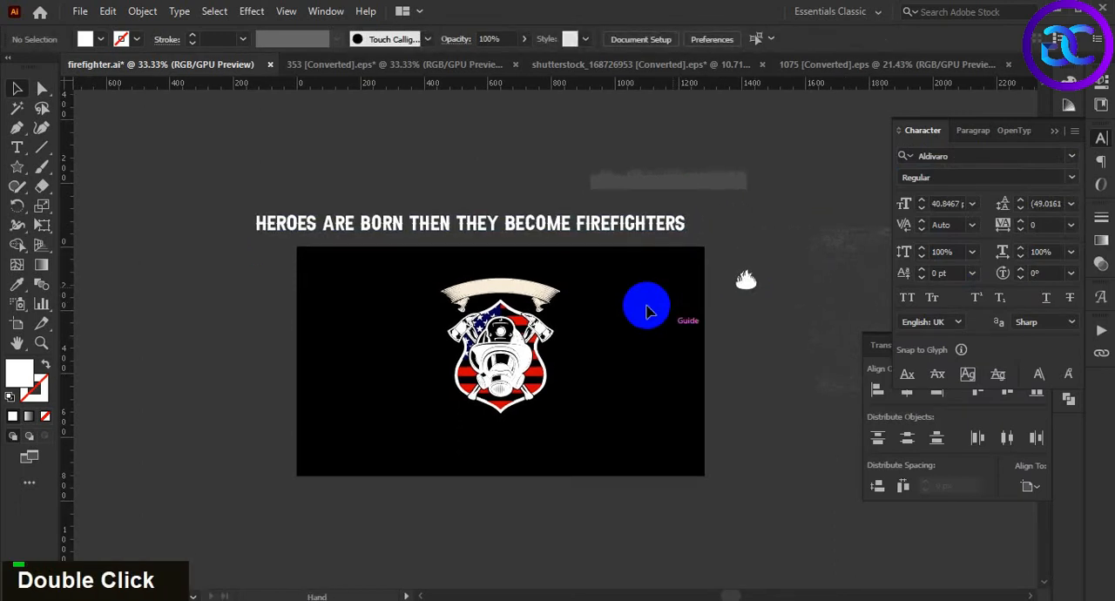
# Duplicate the slogan line onto the upper part of the black artboard, keeping the original above it
pyautogui.scroll(1, 610, 349)
pyautogui.doubleClick(635, 336)
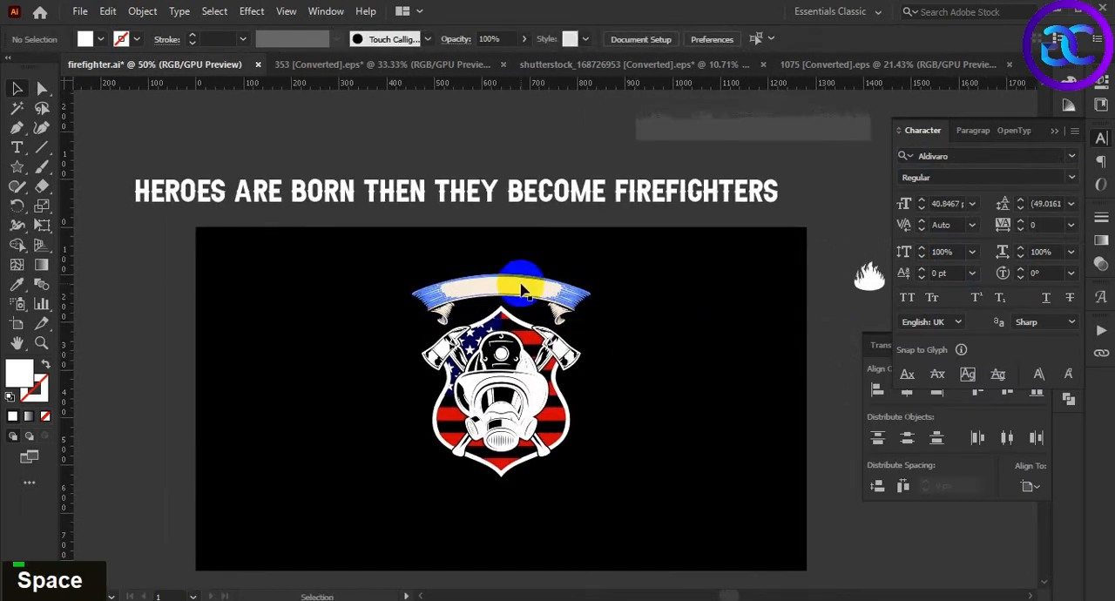
pyautogui.scroll(-1, 441, 245)
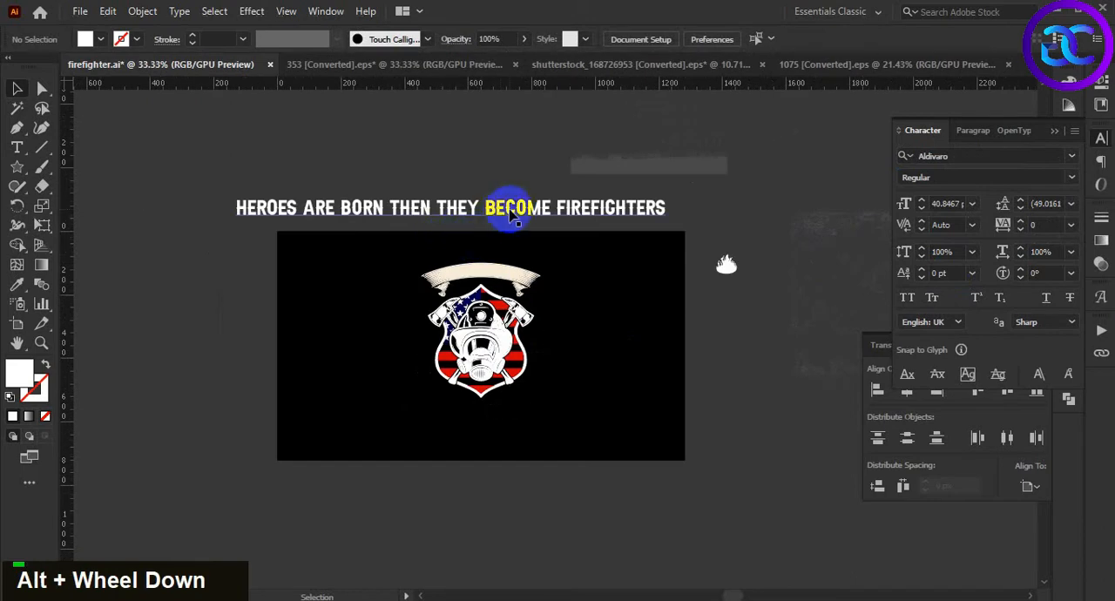
pyautogui.moveTo(511, 212); pyautogui.dragTo(532, 270)
# Split the duplicated slogan into three separate text objects: HEROES ARE BORN, THEN THEY BECOME and FIREFIGHTERS
pyautogui.scroll(1, 315, 330)
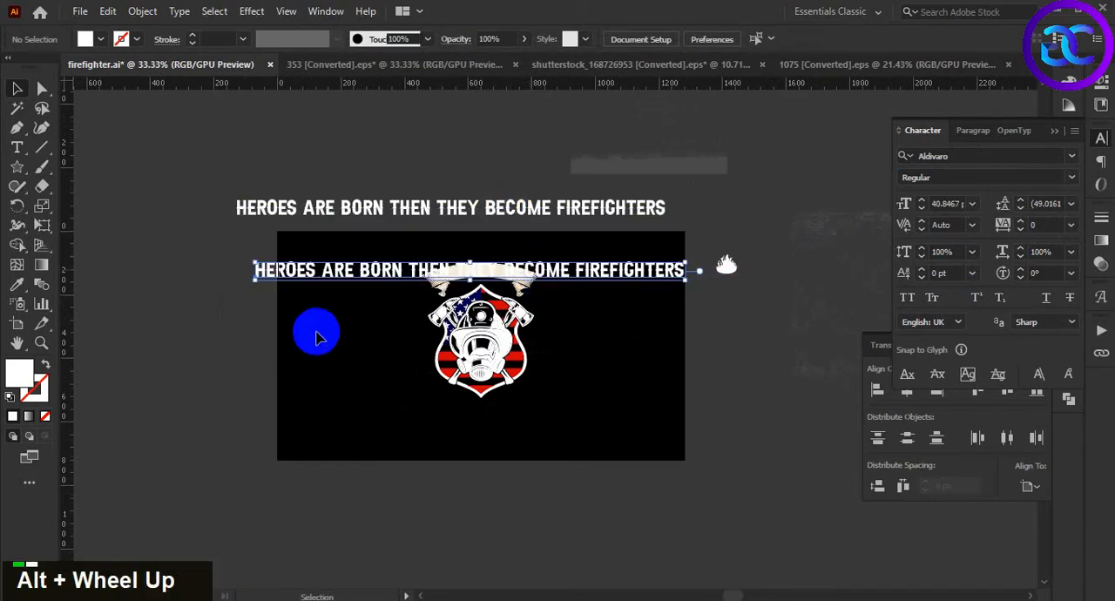
pyautogui.doubleClick(328, 330)
pyautogui.doubleClick(409, 253)
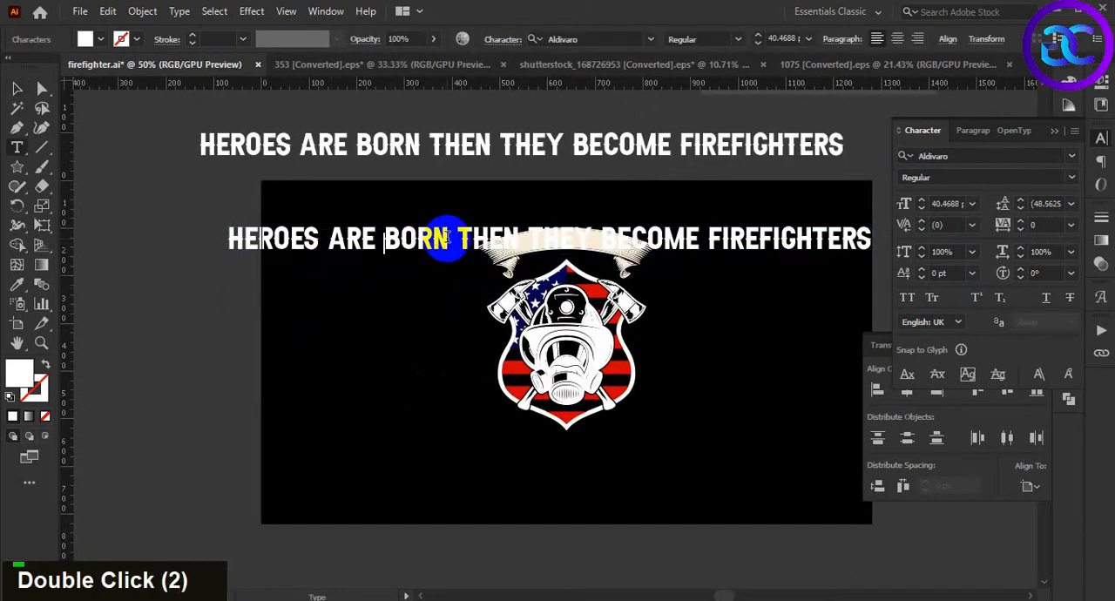
pyautogui.moveTo(443, 242); pyautogui.dragTo(272, 270)
pyautogui.hotkey('ctrl', 'x')
pyautogui.hotkey('ctrl', 'f')
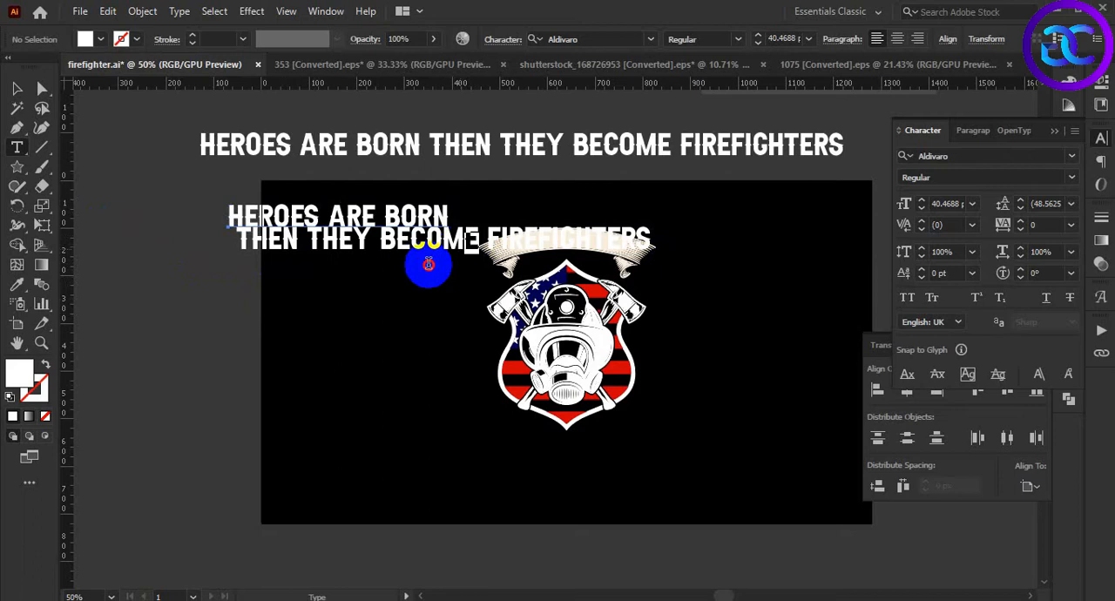
pyautogui.moveTo(427, 264); pyautogui.dragTo(232, 261)
pyautogui.hotkey('ctrl', 'x')
pyautogui.hotkey('ctrl', 'f')
pyautogui.click(14, 89)
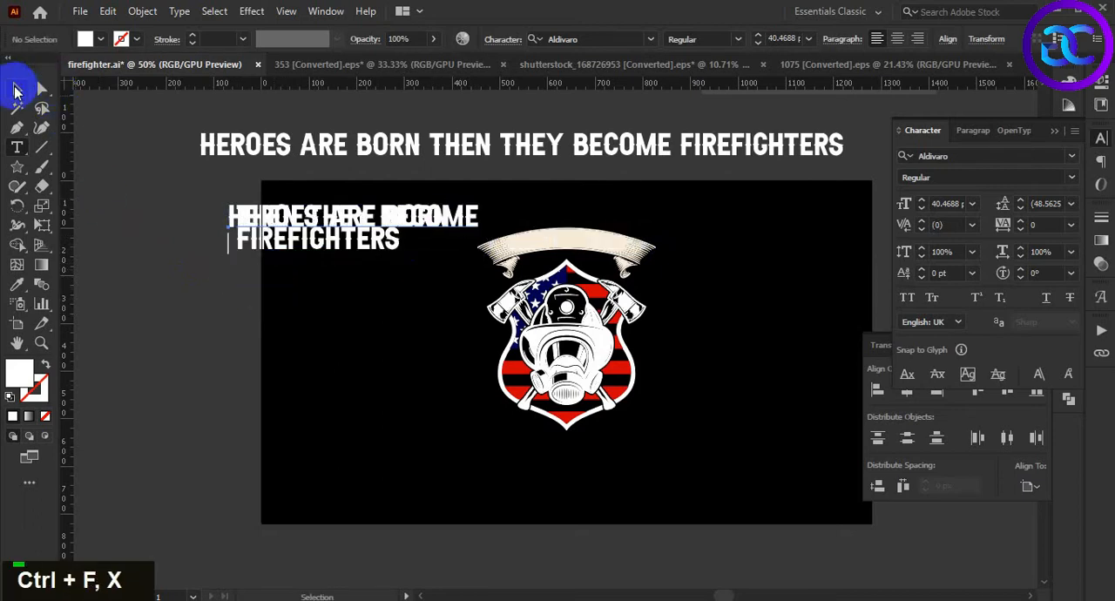
# Spread THEN THEY BECOME and FIREFIGHTERS out beside the shield and place HEROES ARE BORN above the ribbon banner
pyautogui.click(334, 355)
pyautogui.moveTo(368, 242); pyautogui.dragTo(375, 452)
pyautogui.moveTo(445, 212); pyautogui.dragTo(400, 358)
pyautogui.click(402, 302)
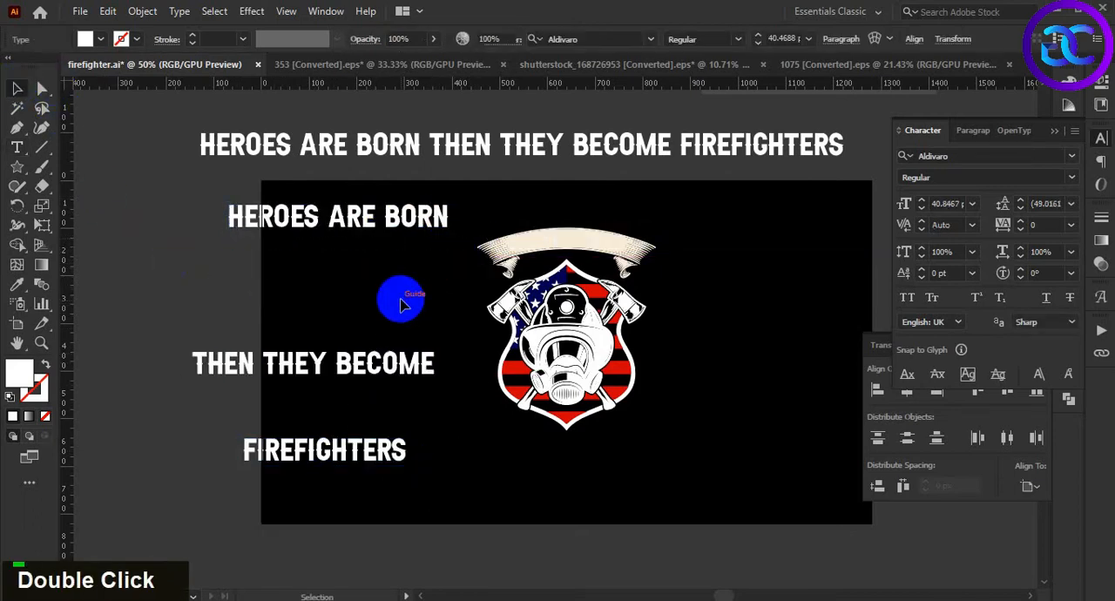
pyautogui.click(387, 244)
pyautogui.moveTo(403, 225); pyautogui.dragTo(634, 217)
pyautogui.click(727, 305)
# Convert the HEROES ARE BORN text above the ribbon to outlines
pyautogui.scroll(1, 683, 279)
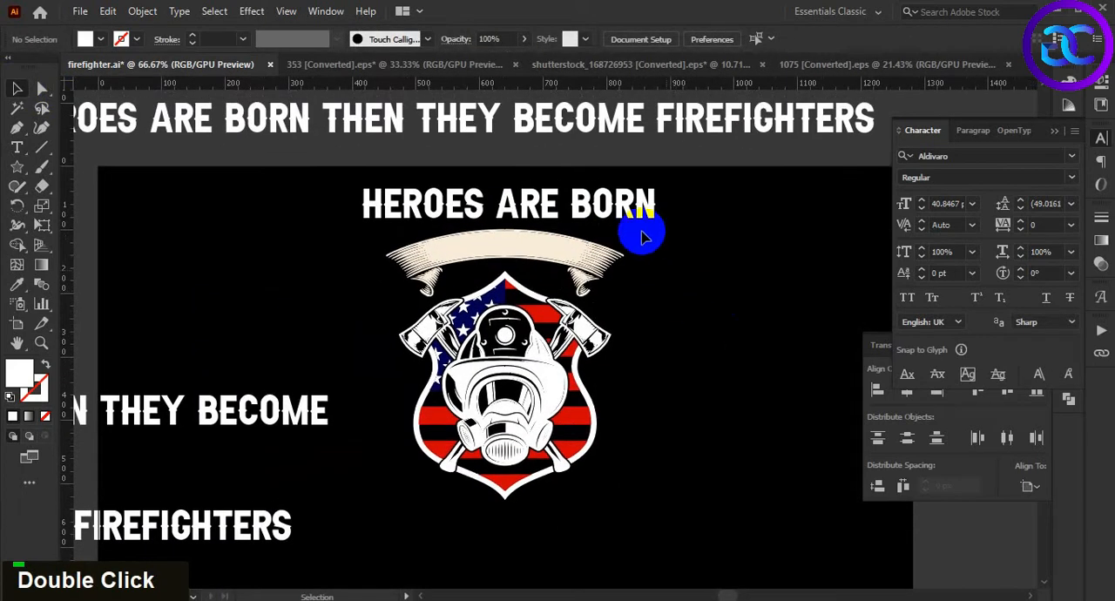
pyautogui.doubleClick(642, 228)
pyautogui.rightClick(618, 214)
pyautogui.click(692, 386)
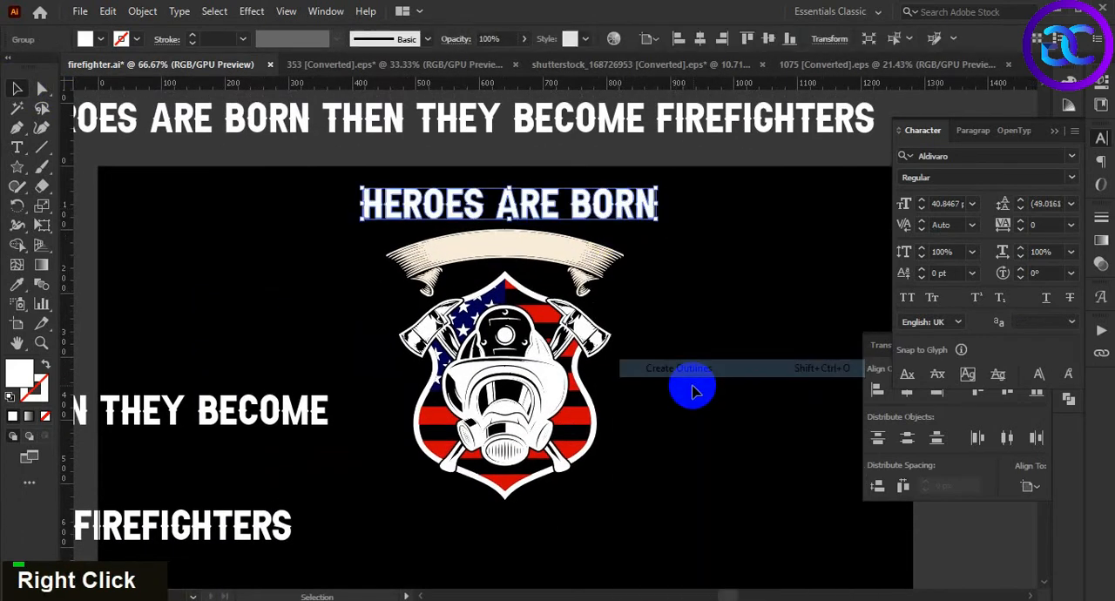
# Scale the outlined HEROES ARE BORN down to about the ribbon's width and centre it horizontally with the ribbon
pyautogui.scroll(1, 653, 304)
pyautogui.moveTo(652, 304); pyautogui.dragTo(677, 336)
pyautogui.click(640, 197)
pyautogui.moveTo(682, 207); pyautogui.dragTo(640, 206)
pyautogui.keyDown('shift'); pyautogui.click(522, 264); pyautogui.keyUp('shift')
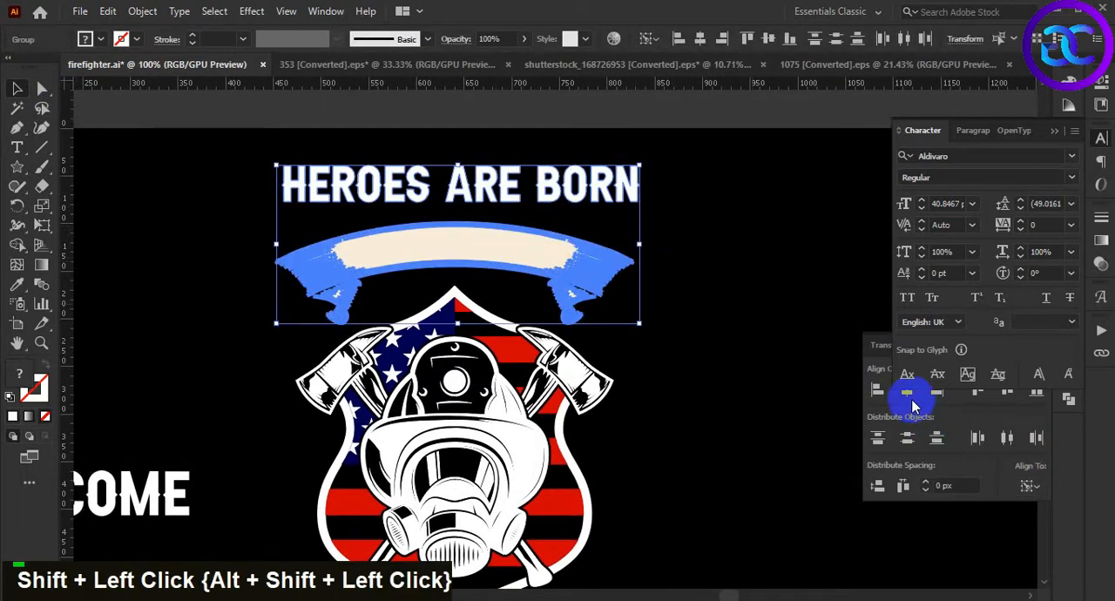
pyautogui.click(907, 391)
pyautogui.click(713, 413)
# Move HEROES ARE BORN straight down onto the ribbon and scale it down to fit the ribbon's central band
pyautogui.moveTo(550, 209); pyautogui.dragTo(549, 270)
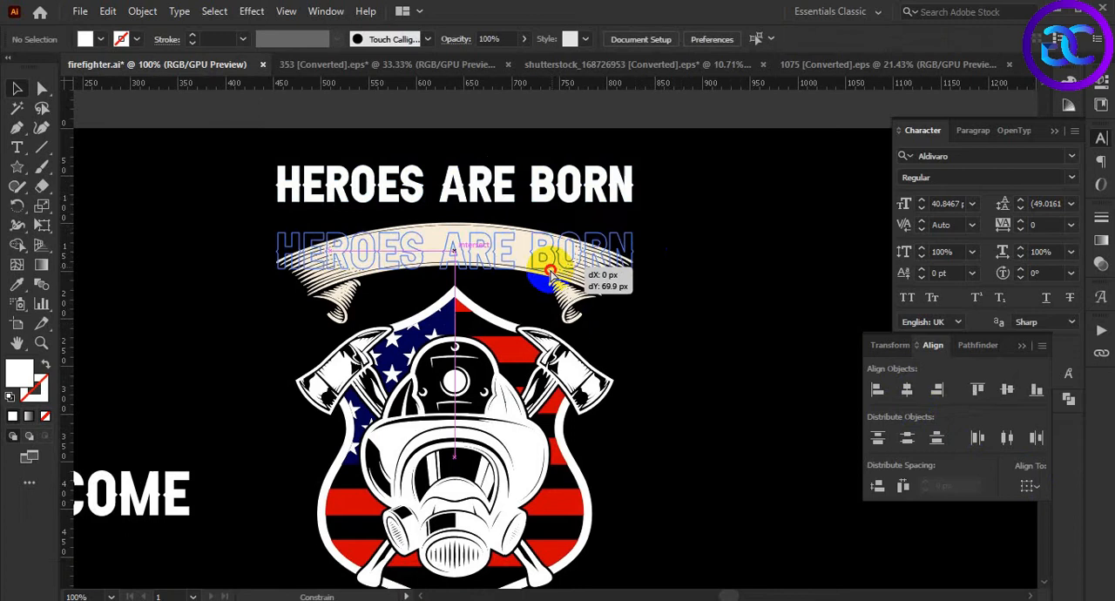
pyautogui.scroll(2, 549, 270)
pyautogui.moveTo(714, 263); pyautogui.dragTo(567, 266)
pyautogui.click(689, 376)
# Recolour HEROES ARE BORN black by sampling the artboard background with the Eyedropper, then deselect it
pyautogui.scroll(-2, 694, 381)
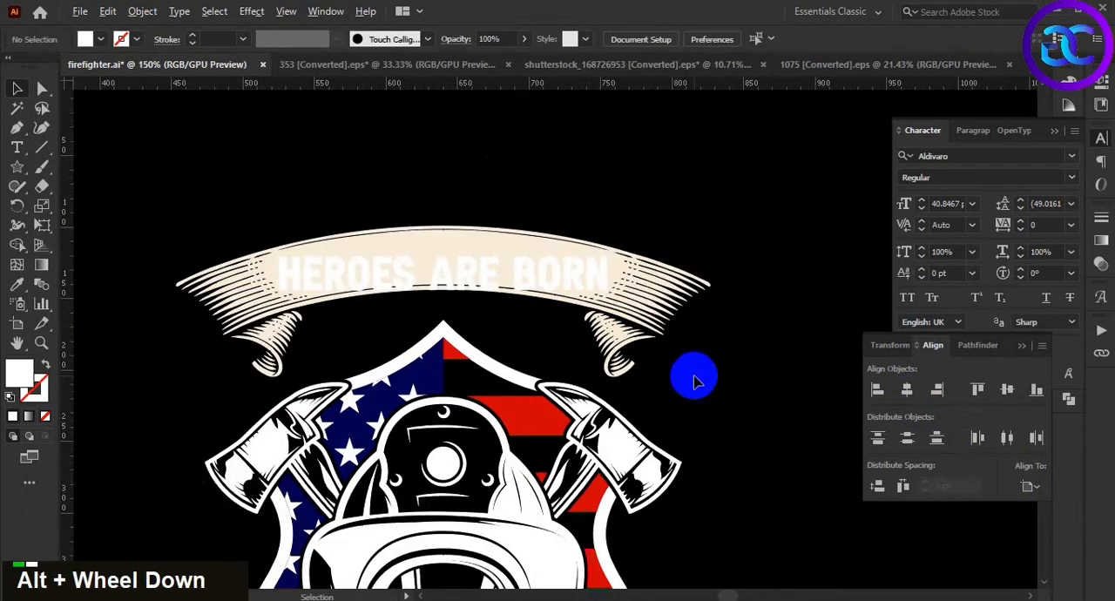
pyautogui.moveTo(706, 391); pyautogui.dragTo(737, 387)
pyautogui.click(640, 280)
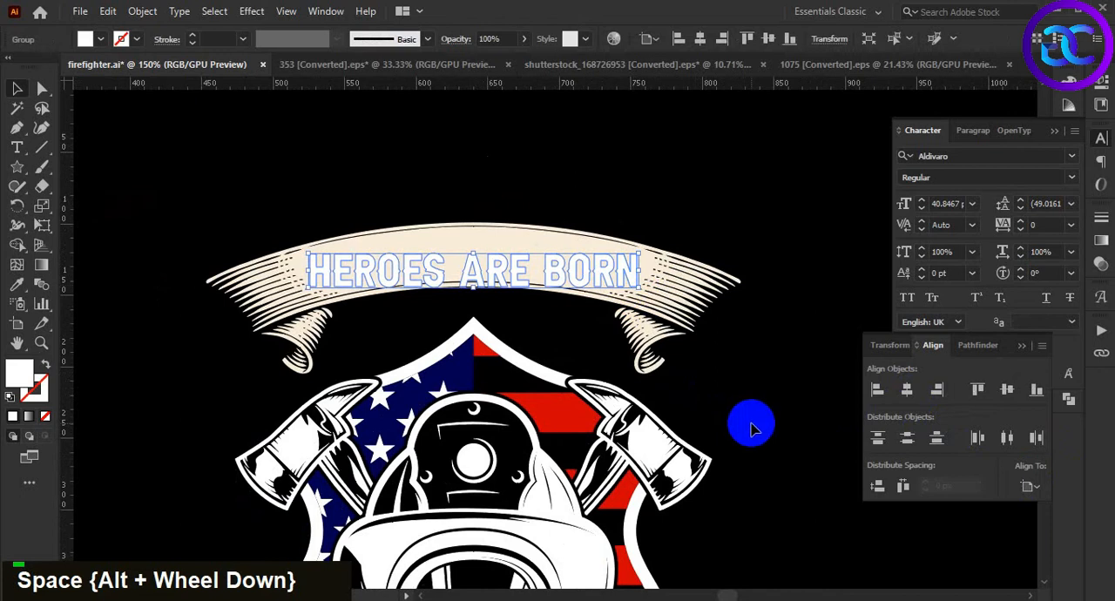
pyautogui.press('i')
pyautogui.click(750, 422)
pyautogui.press('v')
pyautogui.click(745, 402)
# Nudge HEROES ARE BORN slightly down on the ribbon and scale it down a little from its centre
pyautogui.moveTo(728, 403); pyautogui.dragTo(743, 392)
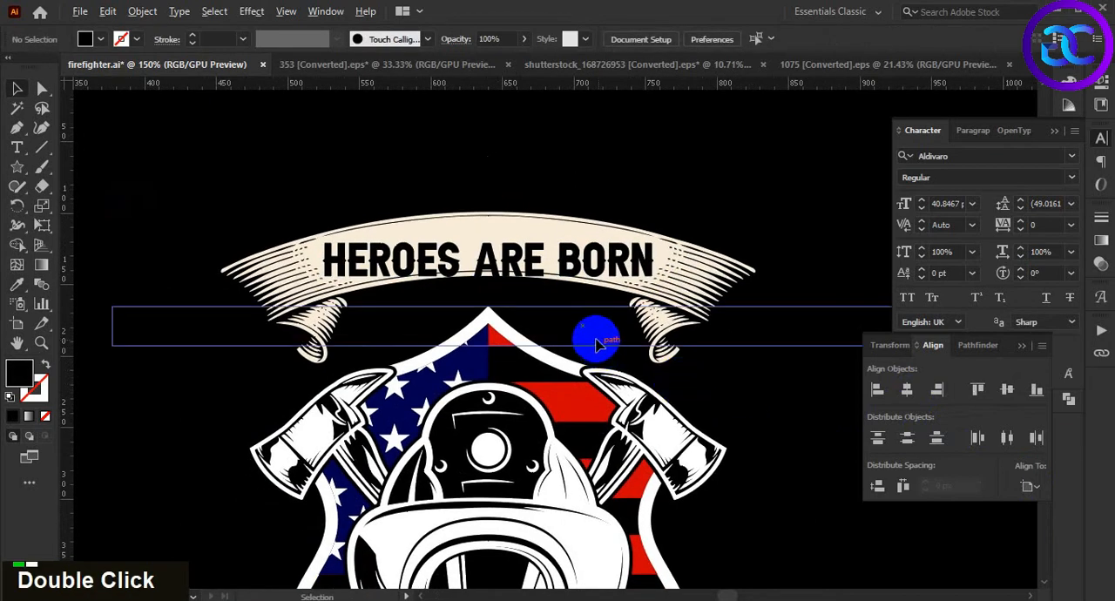
pyautogui.scroll(1, 593, 338)
pyautogui.moveTo(599, 341); pyautogui.dragTo(627, 356)
pyautogui.click(657, 269)
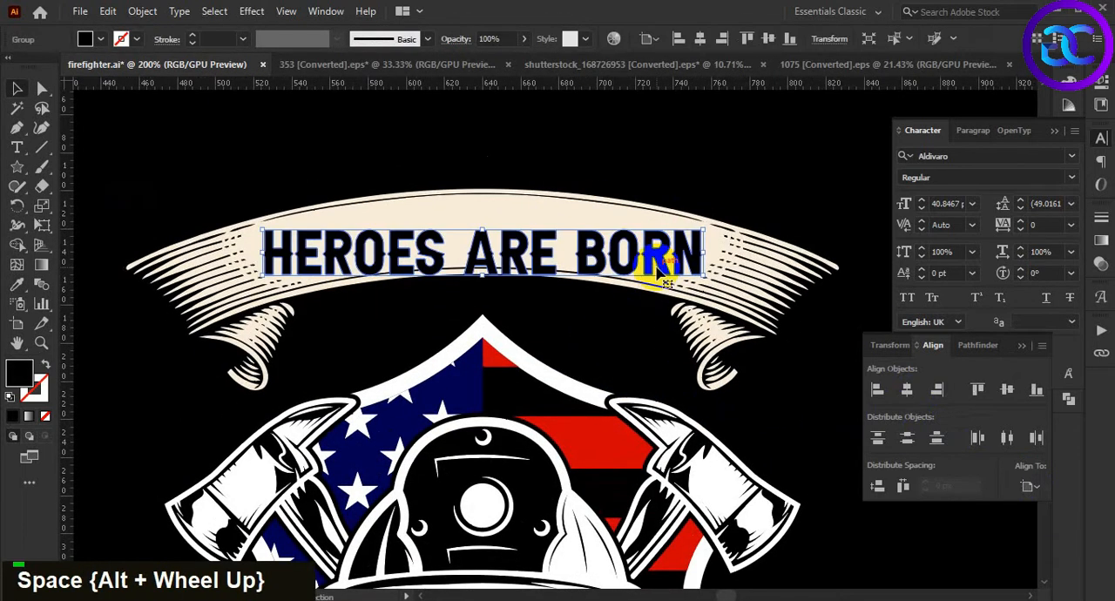
pyautogui.press('Down')
pyautogui.press('Down')
pyautogui.moveTo(708, 277); pyautogui.dragTo(696, 275)
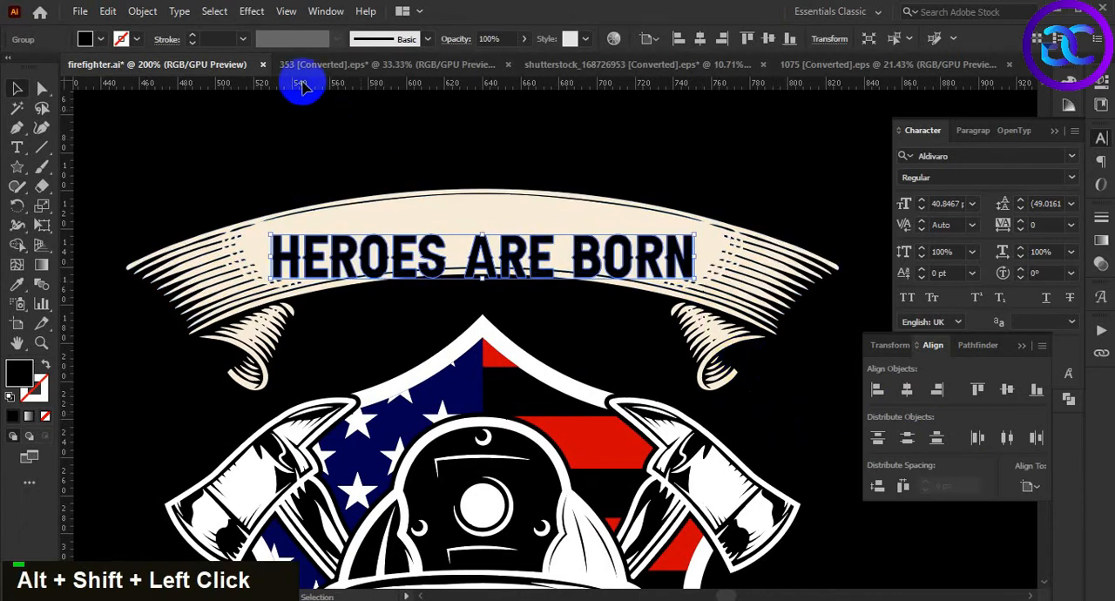
# Apply a horizontal Arc warp with a 16% bend to HEROES ARE BORN to follow the ribbon's curve
pyautogui.click(252, 10)
pyautogui.moveTo(364, 223)
pyautogui.click(505, 223)
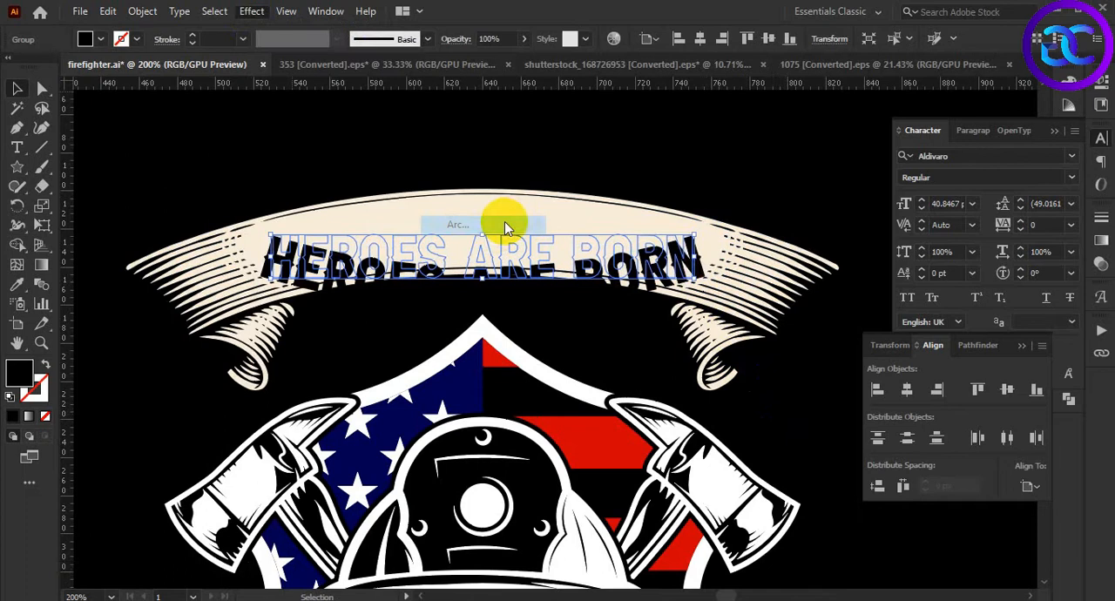
pyautogui.moveTo(848, 177); pyautogui.dragTo(849, 170)
pyautogui.scroll(3, 958, 169)
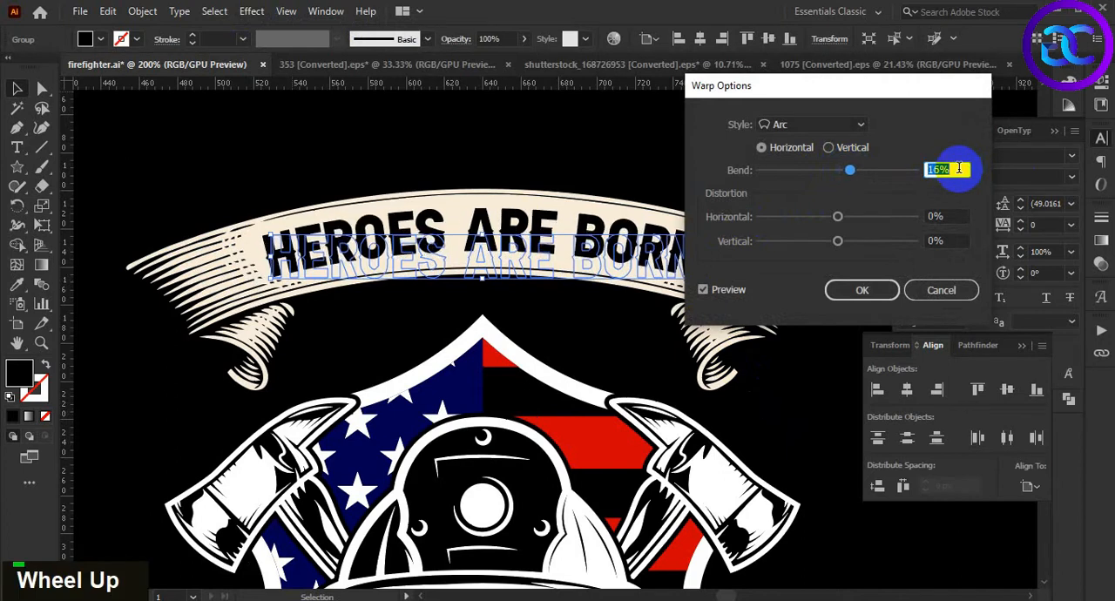
pyautogui.click(872, 298)
pyautogui.click(793, 417)
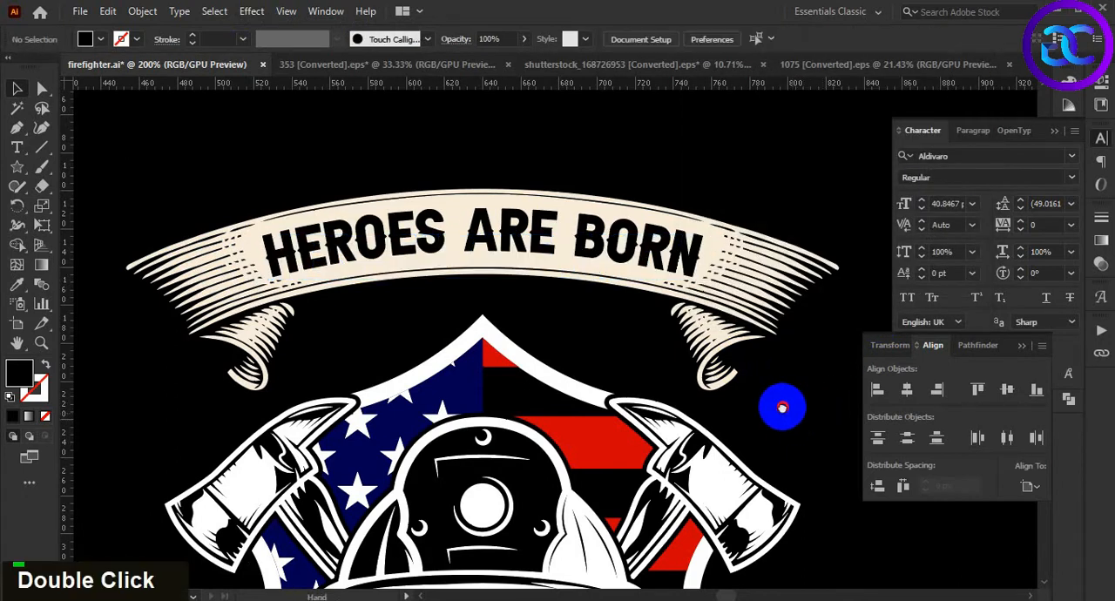
# Stretch the arched HEROES ARE BORN slightly taller and nudge it down to sit centred within the ribbon
pyautogui.moveTo(791, 418); pyautogui.dragTo(780, 405)
pyautogui.click(661, 241)
pyautogui.keyDown('alt'); pyautogui.click(475, 280); pyautogui.keyUp('alt')
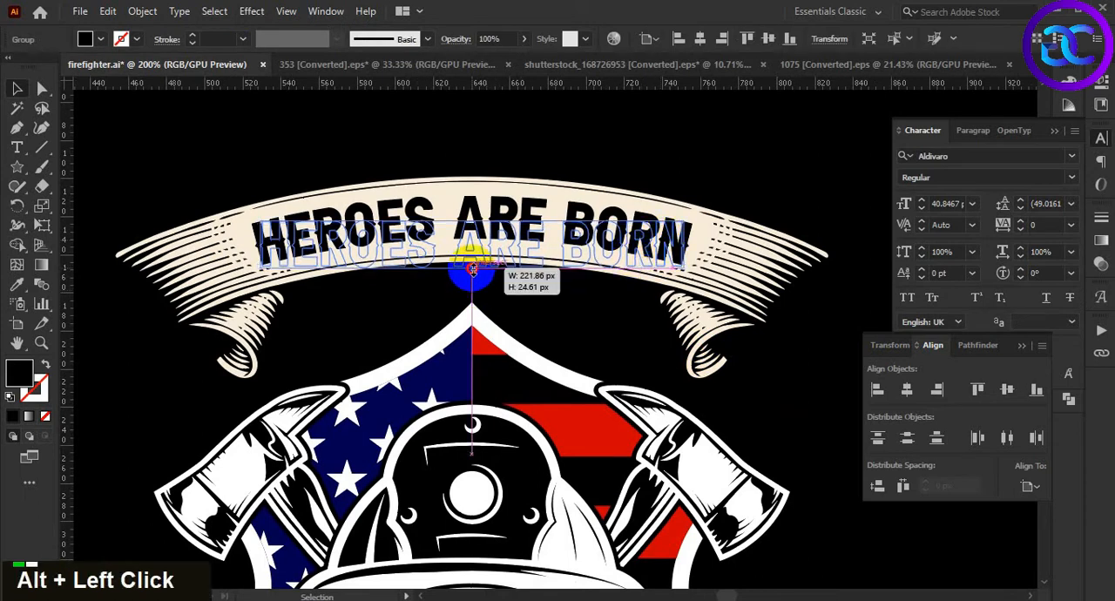
pyautogui.moveTo(497, 228); pyautogui.dragTo(499, 246)
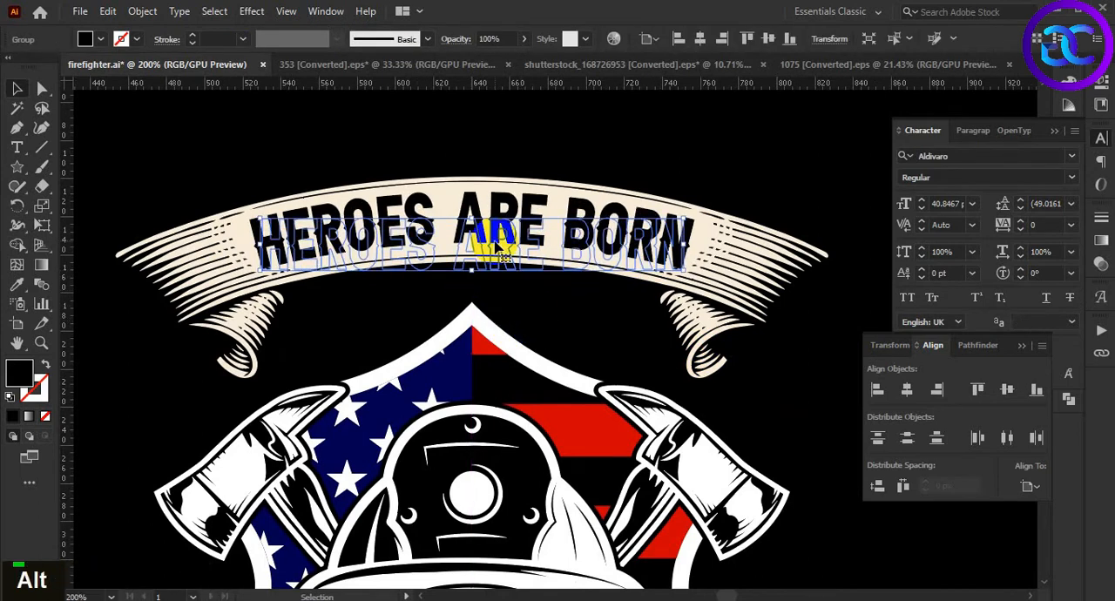
pyautogui.press('Down')
pyautogui.click(540, 312)
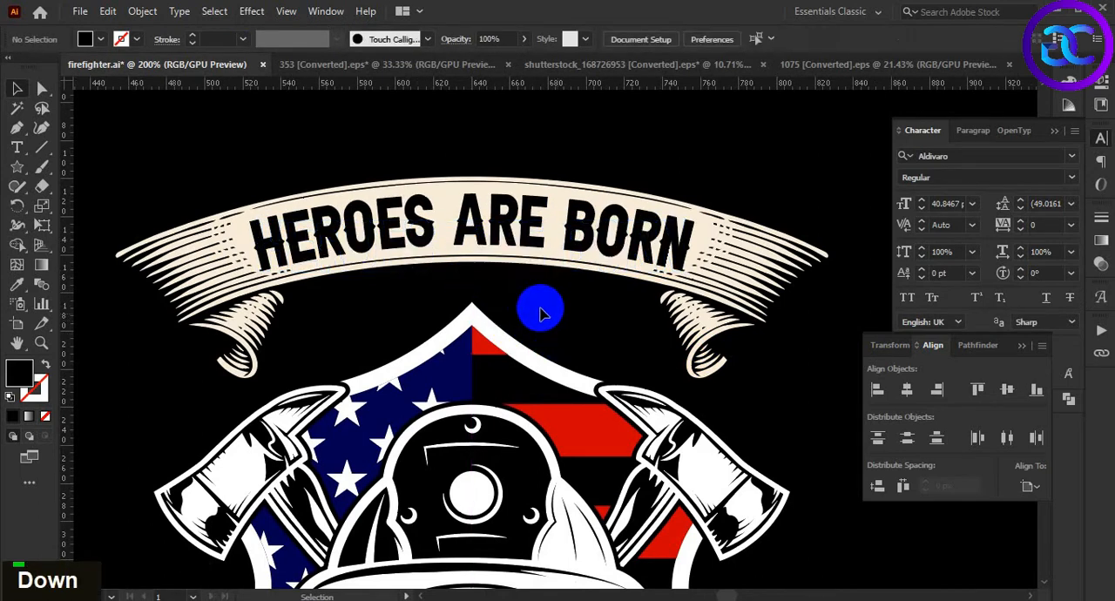
# Expand the appearance of the arched HEROES ARE BORN text and deselect it
pyautogui.scroll(-2, 535, 299)
pyautogui.moveTo(722, 424); pyautogui.dragTo(720, 370)
pyautogui.scroll(1, 670, 309)
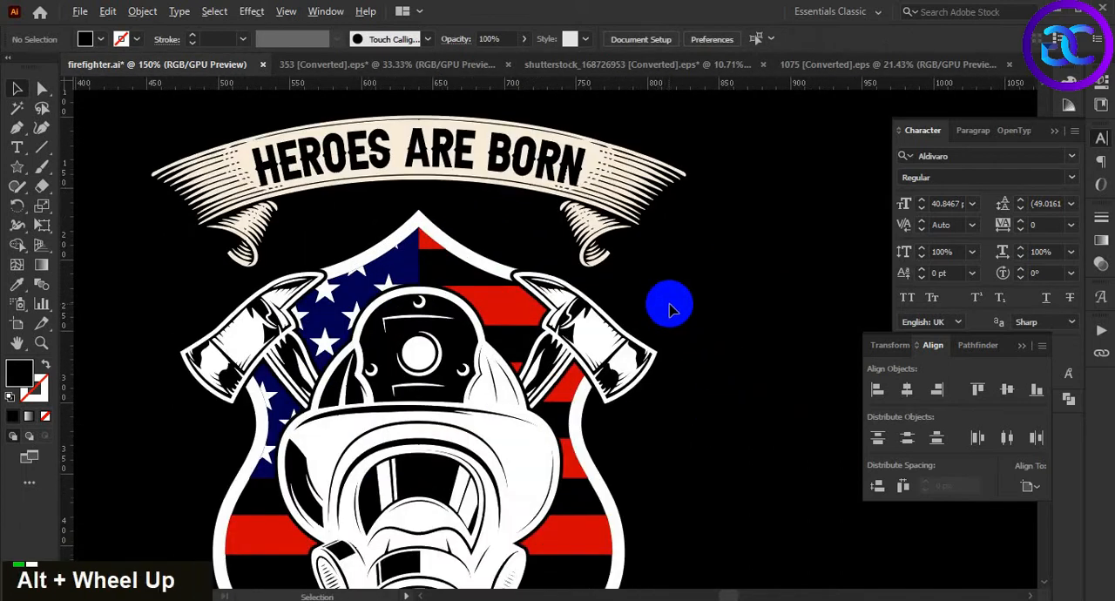
pyautogui.moveTo(621, 252); pyautogui.dragTo(657, 282)
pyautogui.click(614, 196)
pyautogui.click(142, 10)
pyautogui.click(235, 216)
pyautogui.click(714, 325)
# Cut HEROES ARE BORN and paste it in place into a new non-clipping opacity mask on the ribbon
pyautogui.click(605, 197)
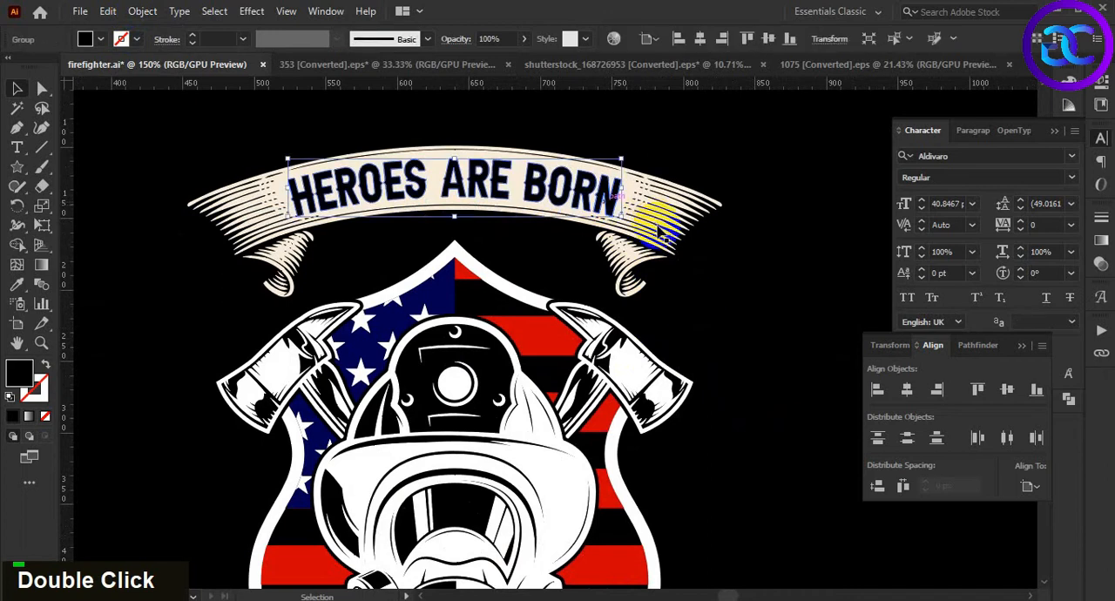
pyautogui.keyDown('shift'); pyautogui.click(661, 228); pyautogui.keyUp('shift')
pyautogui.click(747, 368)
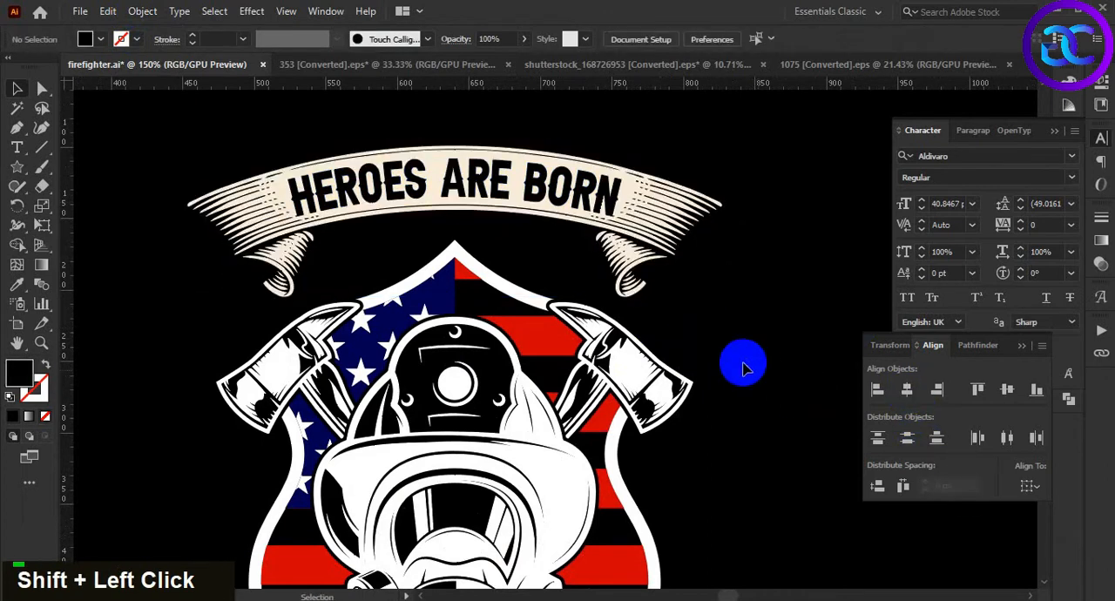
pyautogui.doubleClick(614, 202)
pyautogui.hotkey('ctrl', 'x')
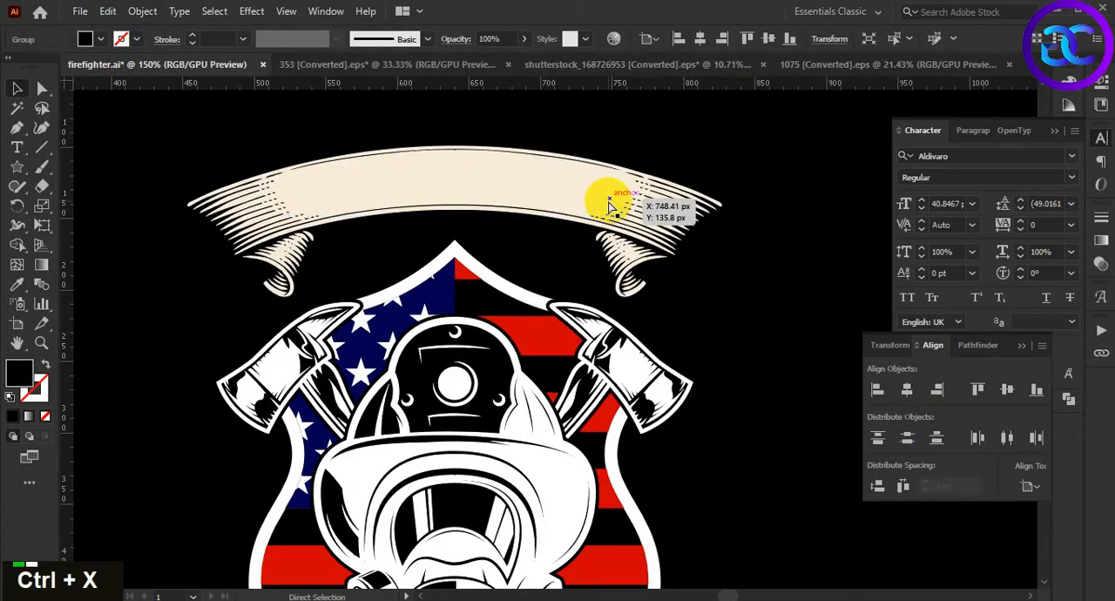
pyautogui.click(609, 200)
pyautogui.click(1101, 263)
pyautogui.doubleClick(1011, 283)
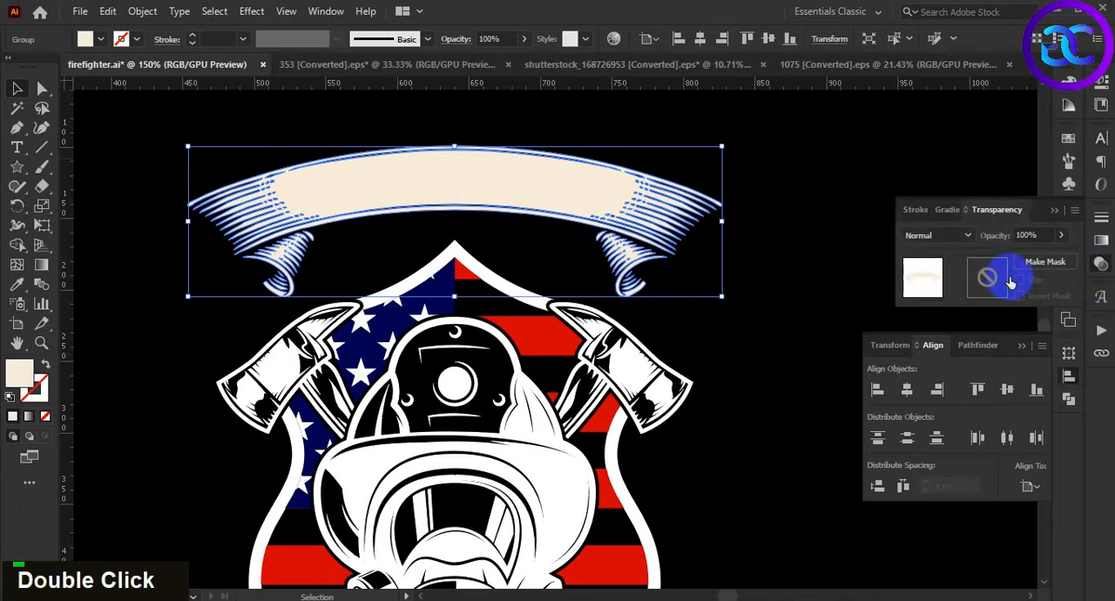
pyautogui.hotkey('ctrl', 'f')
pyautogui.doubleClick(743, 368)
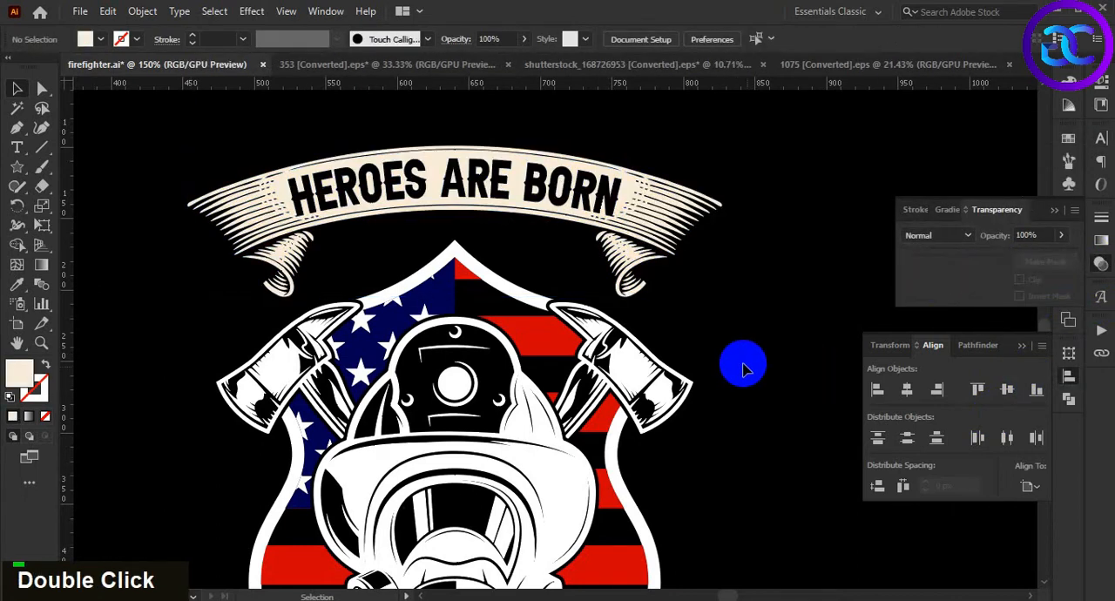
# Recolour the masked ribbon red by sampling a flag stripe with the Eyedropper, then deselect it
pyautogui.click(634, 237)
pyautogui.press('i')
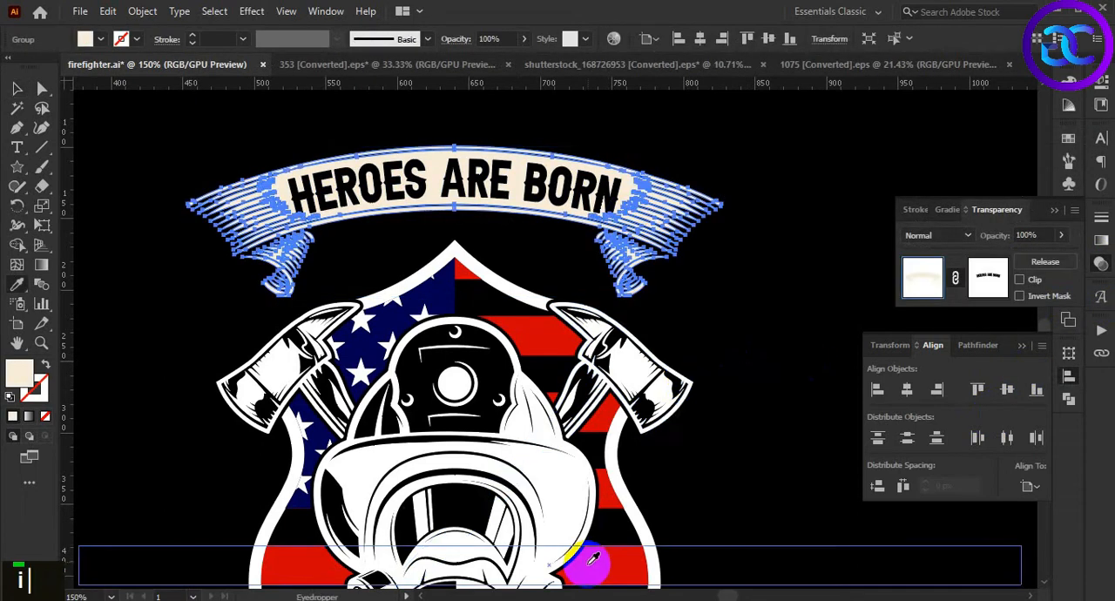
pyautogui.click(601, 564)
pyautogui.press('v')
pyautogui.click(735, 326)
pyautogui.keyDown('alt'); pyautogui.scroll(-2, 734, 268); pyautogui.keyUp('alt')
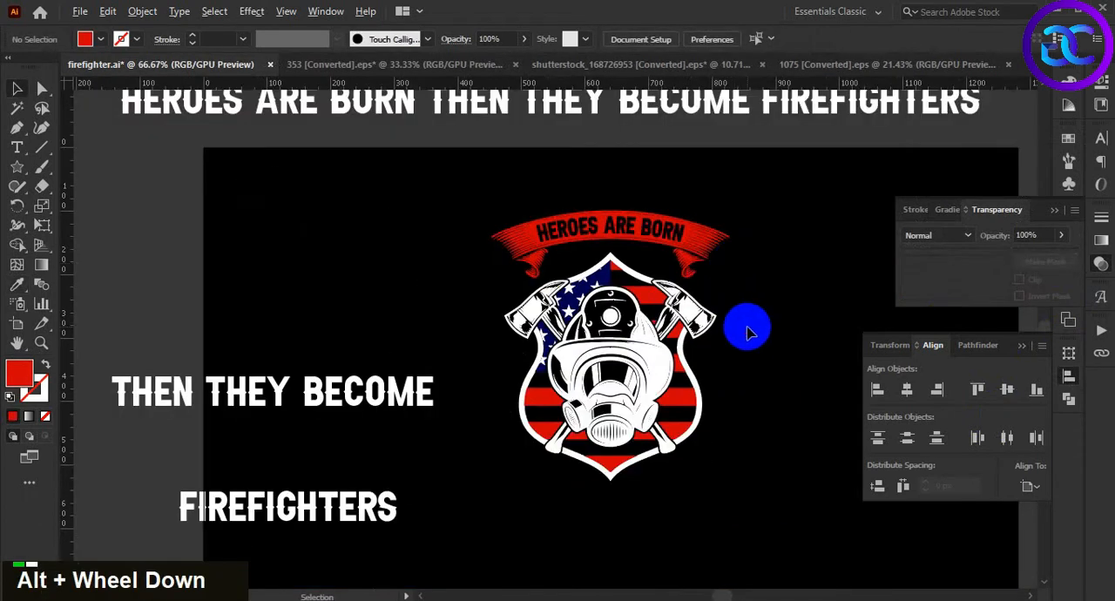
pyautogui.keyDown('alt'); pyautogui.scroll(1, 748, 331); pyautogui.keyUp('alt')
pyautogui.press('space')
pyautogui.moveTo(745, 315); pyautogui.dragTo(755, 313)
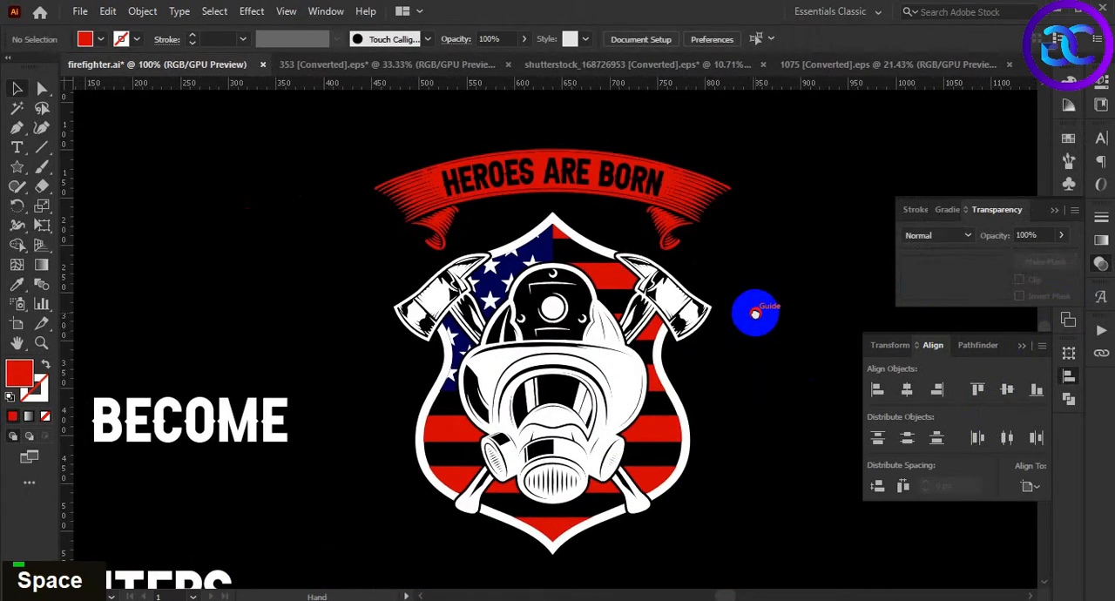
pyautogui.click(670, 200)
pyautogui.click(756, 314)
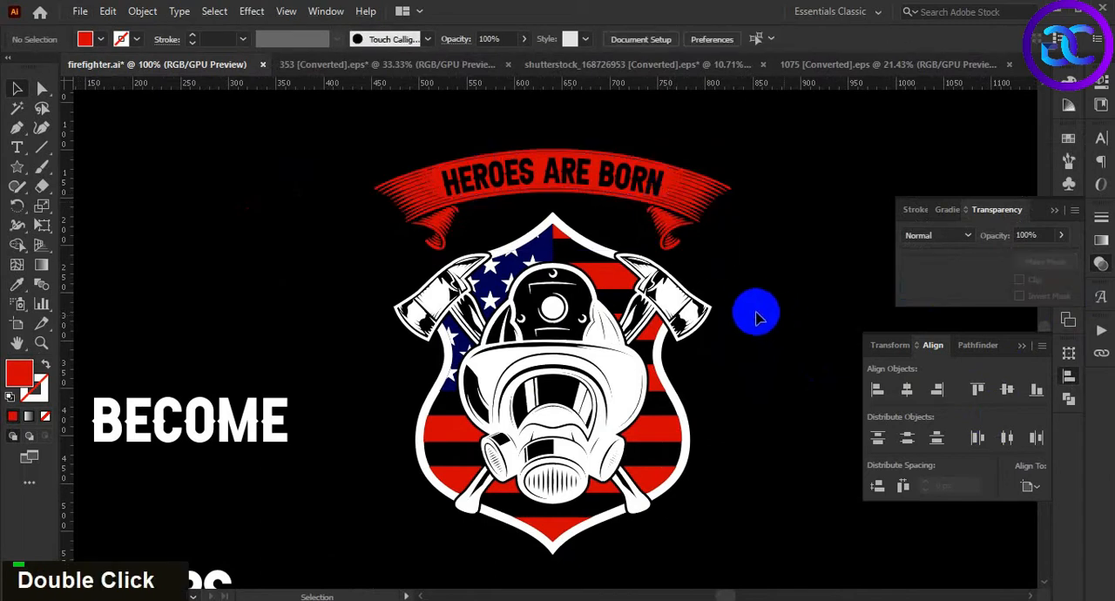
# Duplicate the red HEROES ARE BORN ribbon straight down to just below the tip of the shield
pyautogui.keyDown('alt'); pyautogui.scroll(-1, 757, 329); pyautogui.keyUp('alt')
pyautogui.press('space')
pyautogui.moveTo(766, 369); pyautogui.dragTo(695, 301)
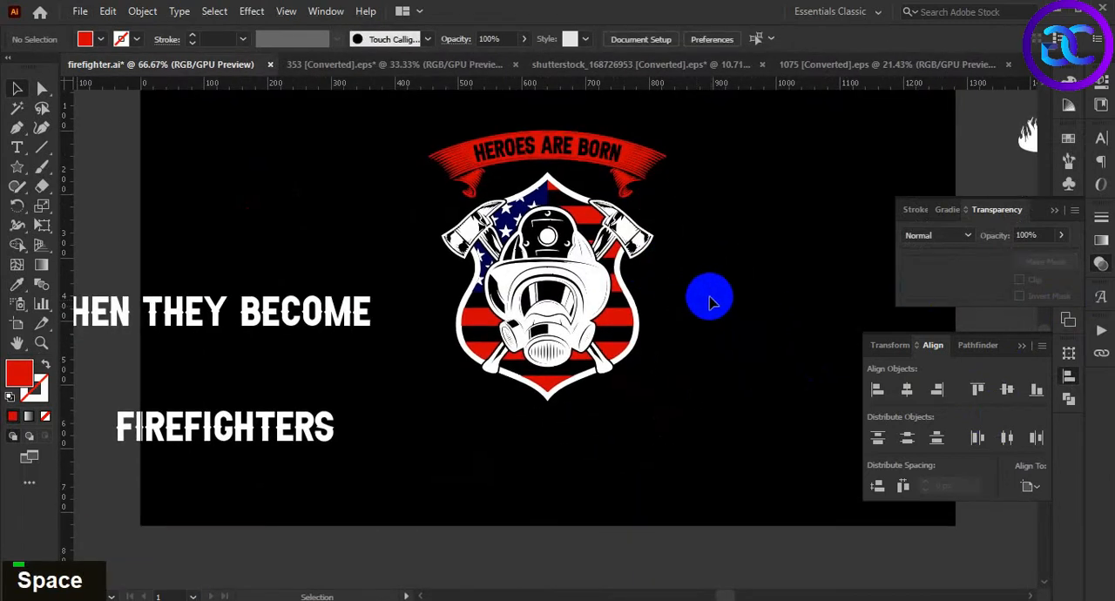
pyautogui.keyDown('alt'); pyautogui.scroll(-1, 712, 277); pyautogui.keyUp('alt')
pyautogui.keyDown('alt'); pyautogui.scroll(1, 712, 276); pyautogui.keyUp('alt')
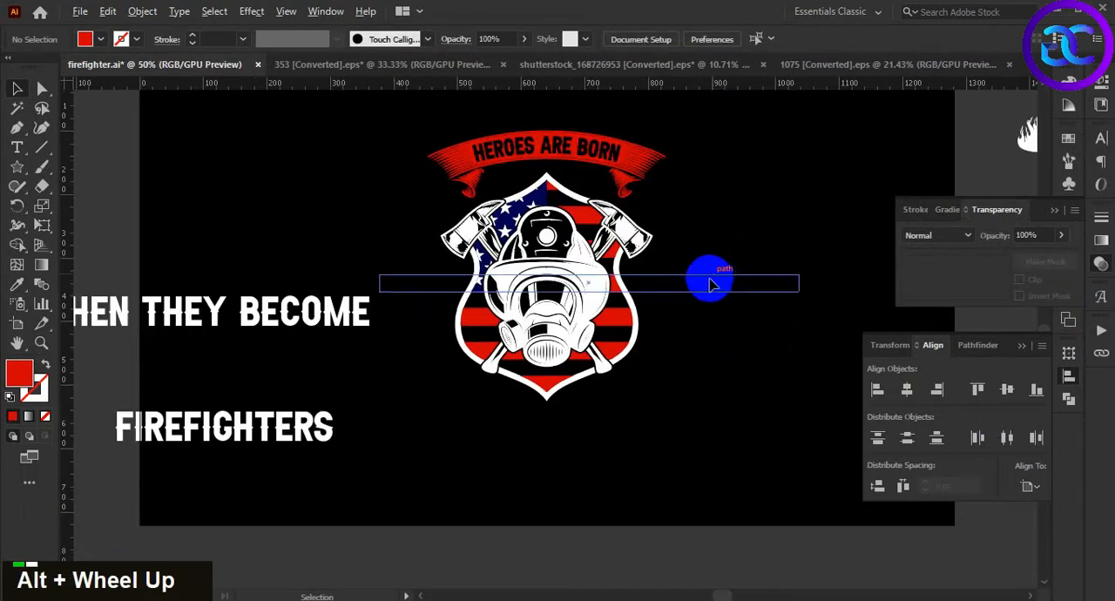
pyautogui.doubleClick(705, 278)
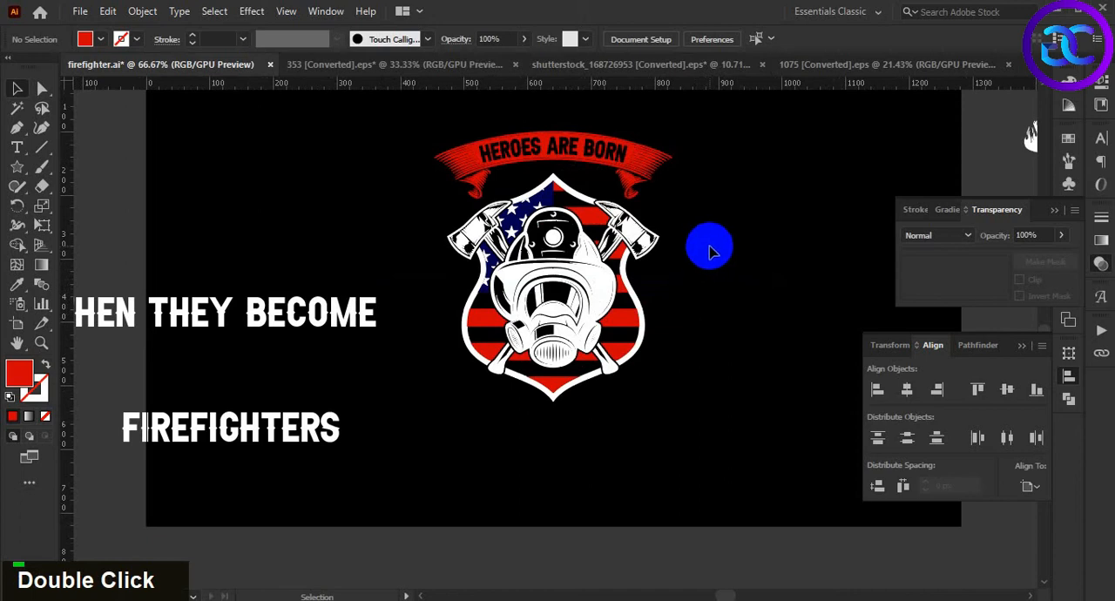
pyautogui.keyDown('alt'); pyautogui.scroll(-1, 709, 253); pyautogui.keyUp('alt')
pyautogui.keyDown('alt'); pyautogui.scroll(1, 709, 253); pyautogui.keyUp('alt')
pyautogui.press('space')
pyautogui.moveTo(727, 244); pyautogui.dragTo(727, 252)
pyautogui.moveTo(647, 180); pyautogui.dragTo(634, 423)
pyautogui.doubleClick(678, 368)
pyautogui.keyDown('alt'); pyautogui.scroll(-1, 677, 352); pyautogui.keyUp('alt')
pyautogui.keyDown('alt'); pyautogui.scroll(1, 640, 418); pyautogui.keyUp('alt')
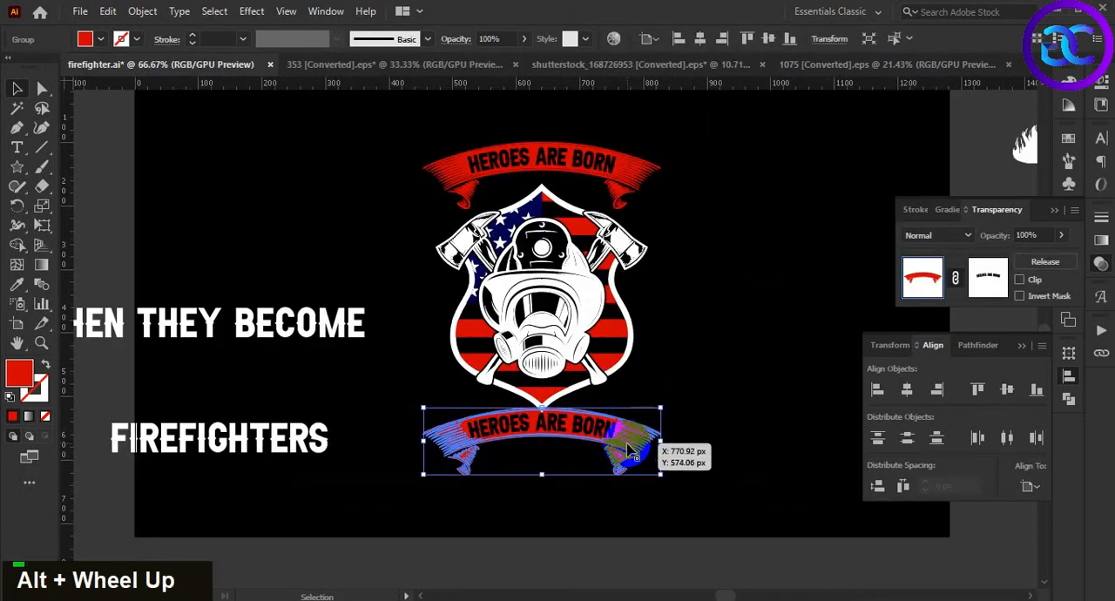
# Reflect the lower ribbon copy across the horizontal axis and deselect it
pyautogui.rightClick(629, 449)
pyautogui.moveTo(704, 342)
pyautogui.click(901, 399)
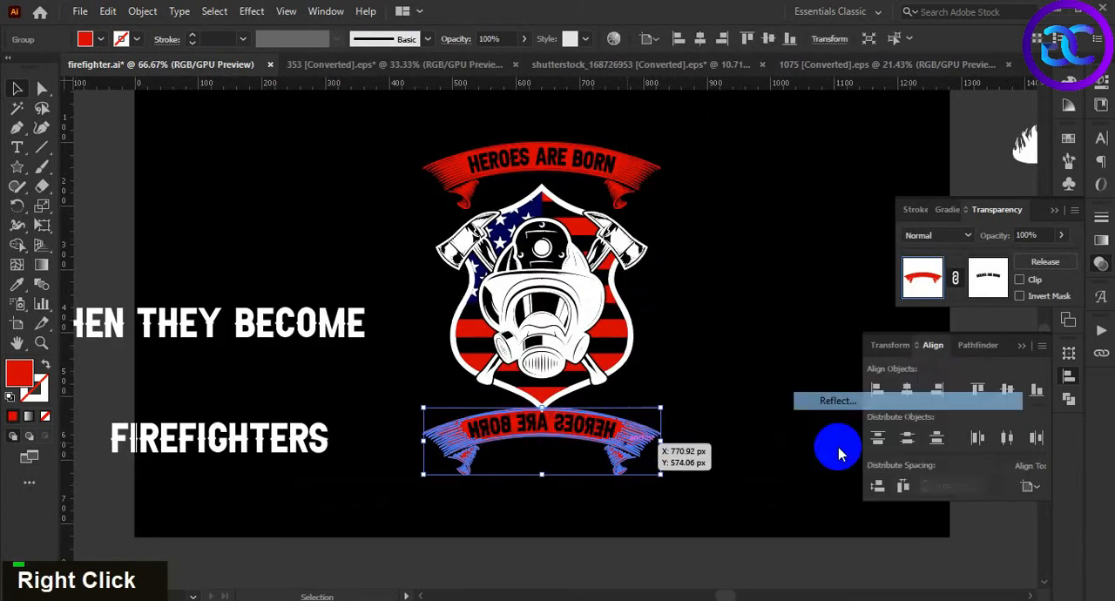
pyautogui.click(747, 139)
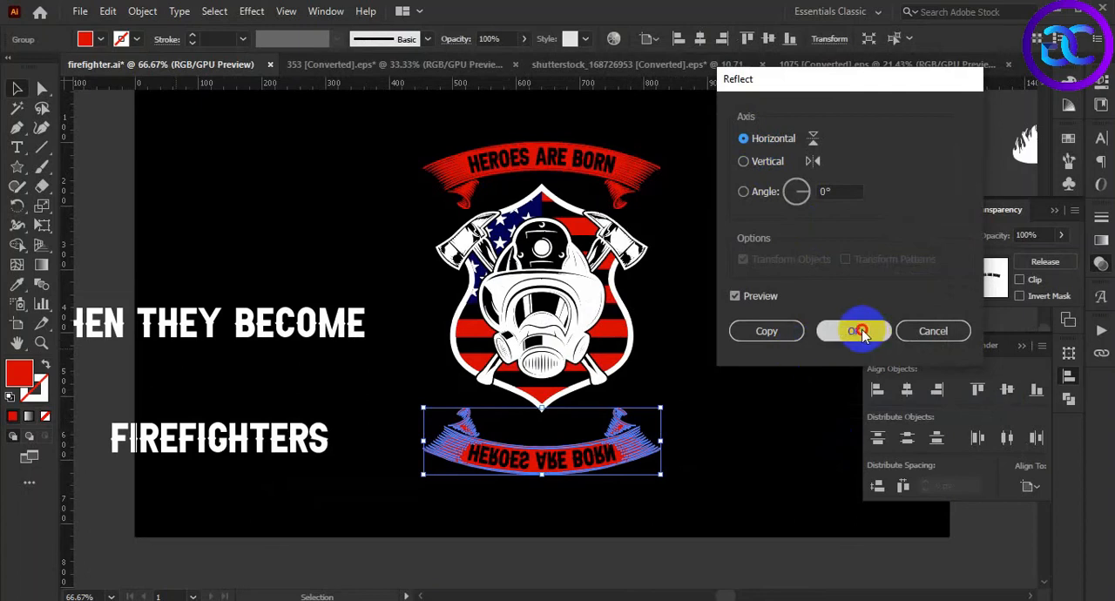
pyautogui.click(858, 331)
pyautogui.scroll(2, 666, 503)
pyautogui.doubleClick(543, 408)
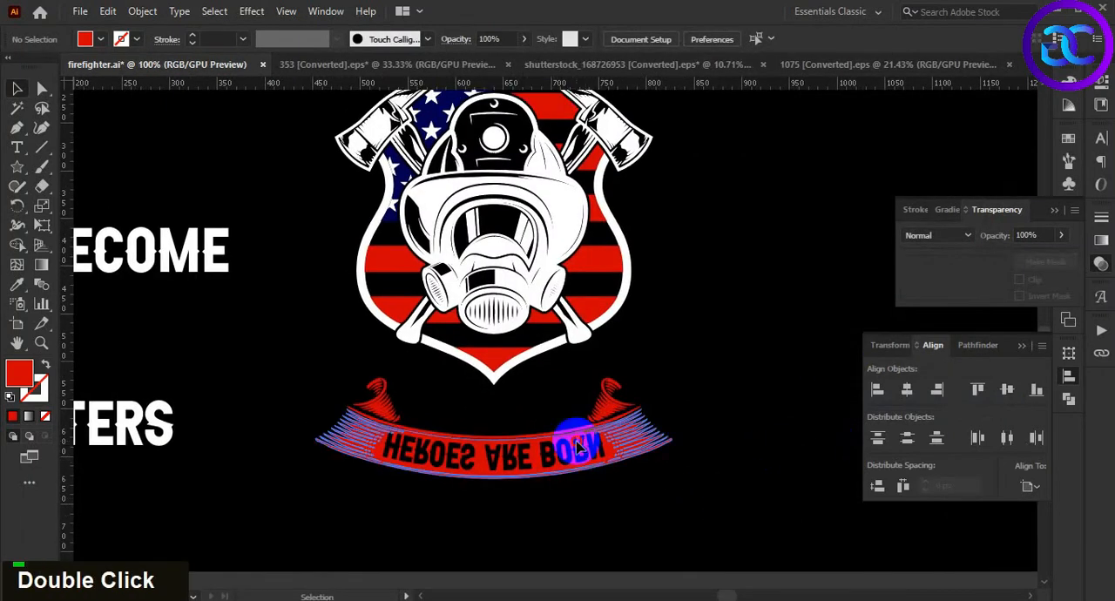
# Release the opacity mask of the lower ribbon and delete its flipped HEROES ARE BORN text
pyautogui.click(1050, 267)
pyautogui.click(746, 502)
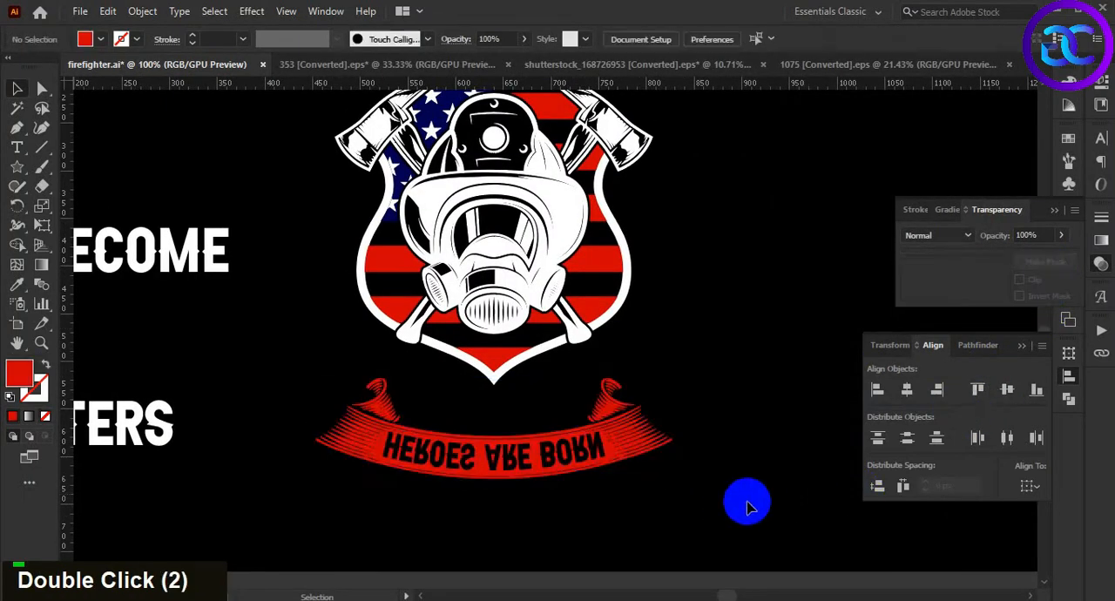
pyautogui.click(504, 470)
pyautogui.doubleClick(505, 452)
pyautogui.press('Delete')
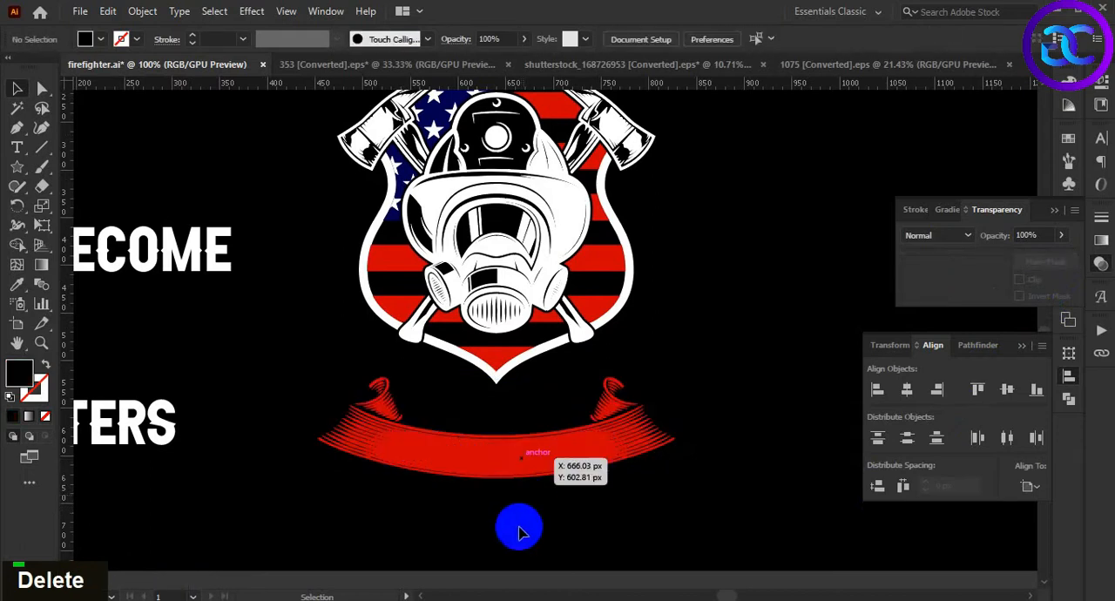
# Move the empty lower ribbon straight up until its band overlaps the bottom tip of the shield
pyautogui.doubleClick(490, 453)
pyautogui.moveTo(494, 449); pyautogui.dragTo(492, 405)
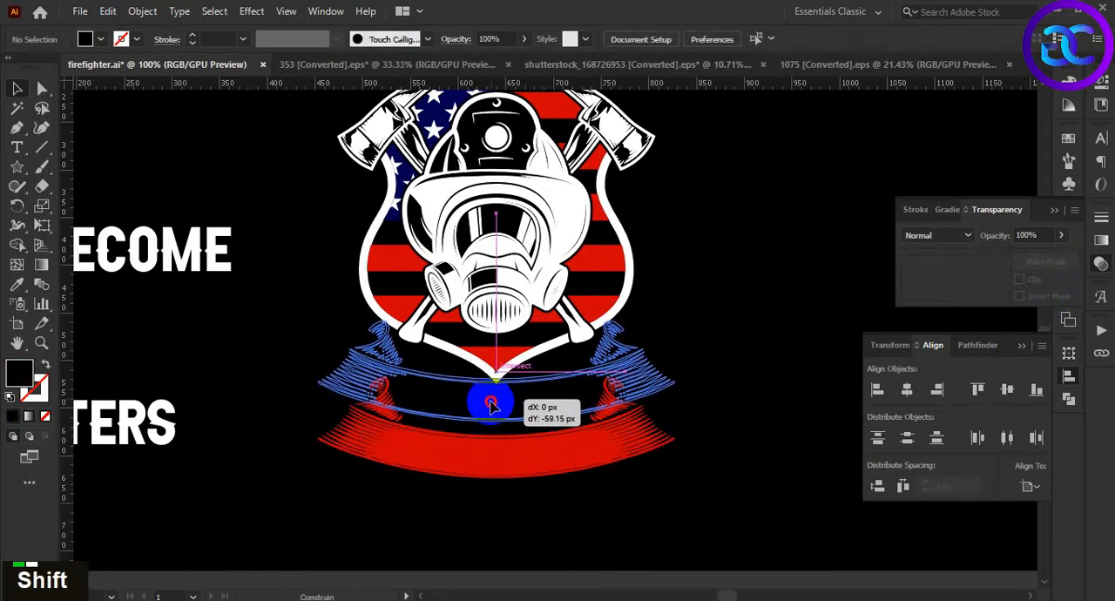
pyautogui.moveTo(492, 405); pyautogui.dragTo(491, 406)
pyautogui.press('Up')
pyautogui.press('Up')
pyautogui.press('Up')
pyautogui.press('Up')
pyautogui.press('Up')
pyautogui.press('Up')
pyautogui.press('Up')
pyautogui.press('Up')
pyautogui.press('Up')
pyautogui.press('Up')
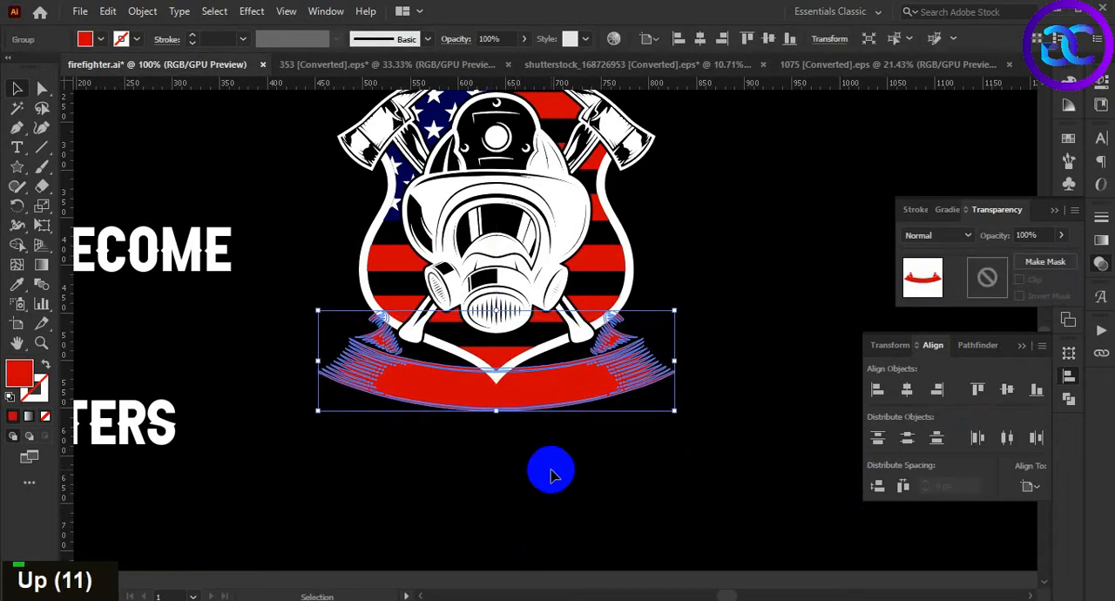
pyautogui.press('Up')
pyautogui.press('Up')
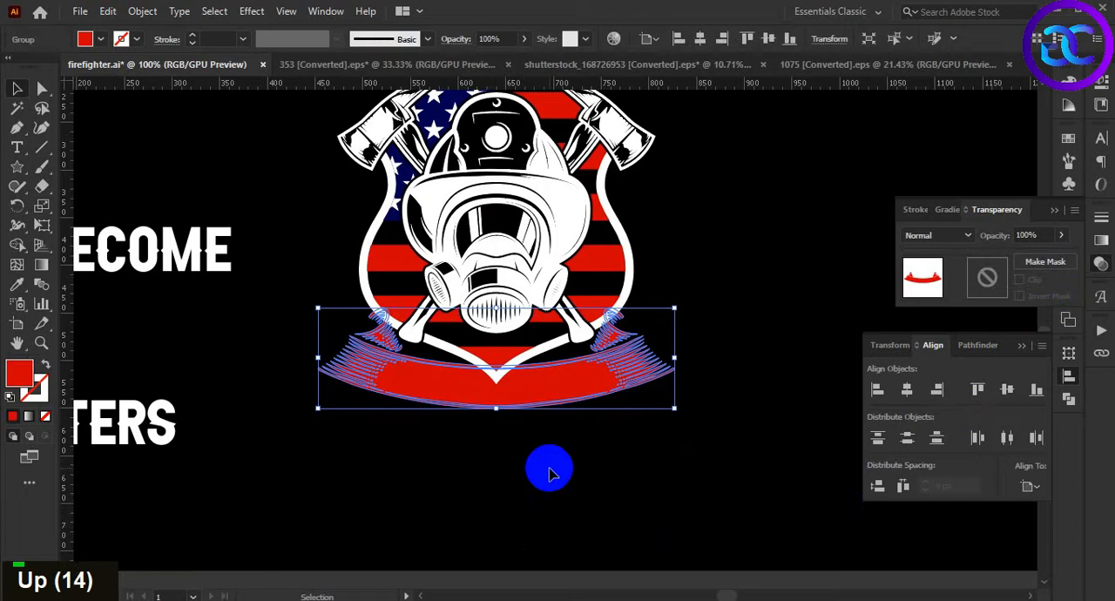
pyautogui.click(605, 471)
# Bring the lower ribbon to the front of the shield artwork and deselect it
pyautogui.rightClick(567, 375)
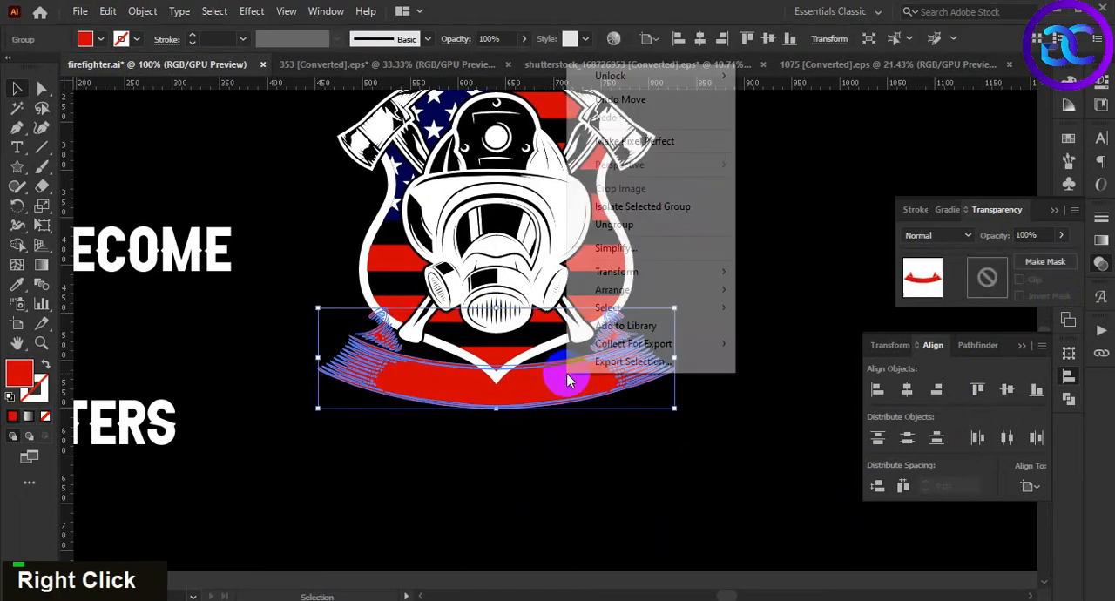
pyautogui.moveTo(641, 294)
pyautogui.click(823, 289)
pyautogui.doubleClick(724, 376)
pyautogui.keyDown('alt'); pyautogui.scroll(-1, 728, 383); pyautogui.keyUp('alt')
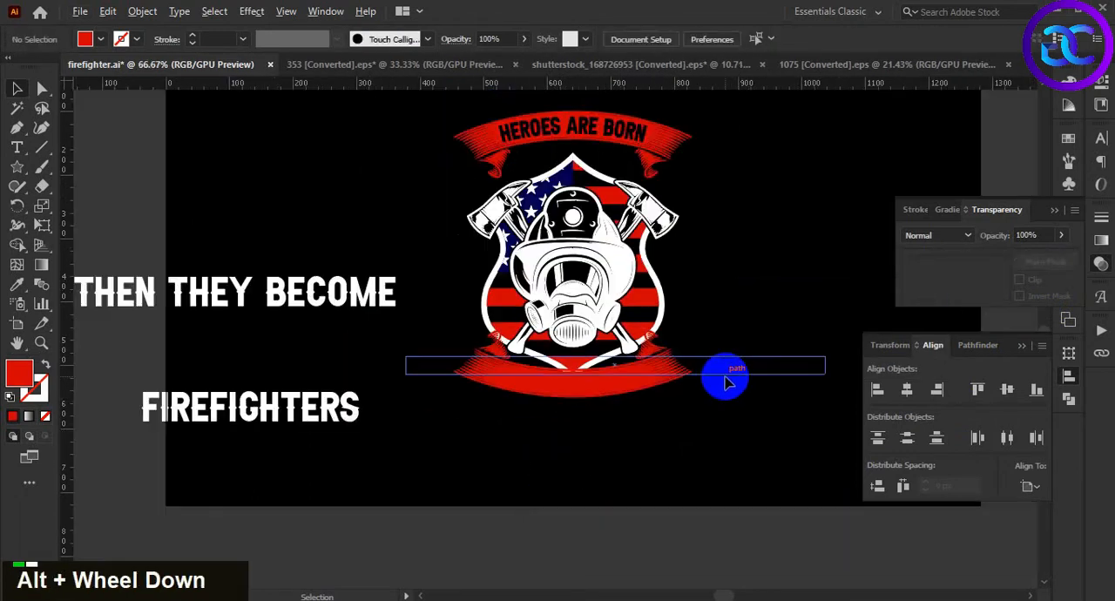
pyautogui.doubleClick(730, 417)
pyautogui.keyDown('alt'); pyautogui.scroll(-1, 729, 416); pyautogui.keyUp('alt')
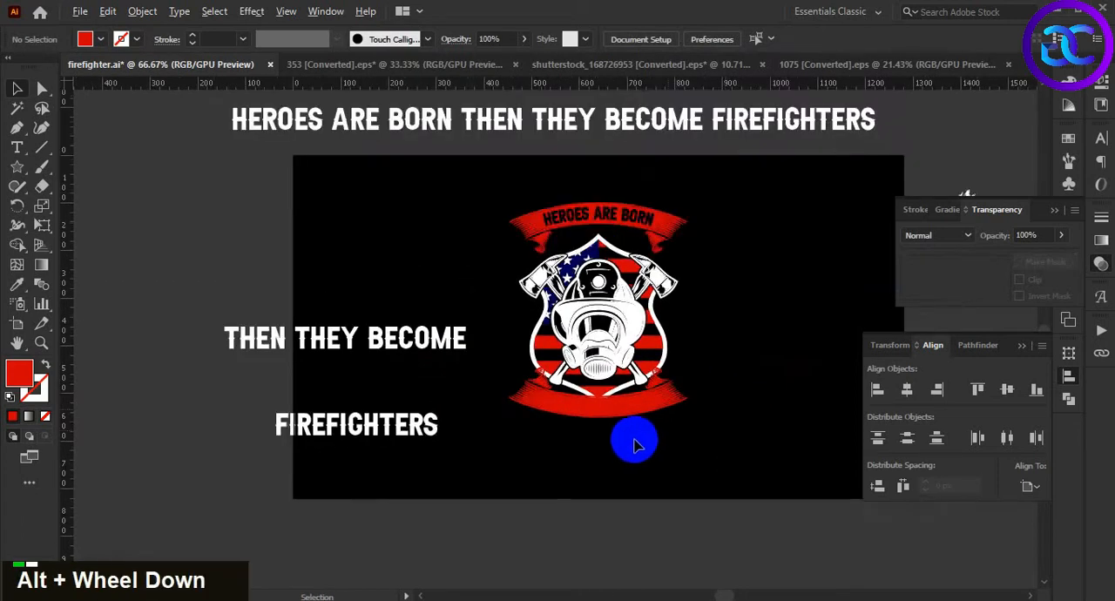
pyautogui.keyDown('alt'); pyautogui.scroll(2, 715, 416); pyautogui.keyUp('alt')
pyautogui.keyDown('alt'); pyautogui.scroll(-1, 724, 431); pyautogui.keyUp('alt')
pyautogui.doubleClick(729, 436)
pyautogui.moveTo(729, 436); pyautogui.dragTo(736, 467)
# Cut THEN out of the THEN THEY BECOME line and place it as a separate text object above
pyautogui.press('space')
pyautogui.press('space')
pyautogui.moveTo(459, 472); pyautogui.dragTo(463, 471)
pyautogui.moveTo(297, 331); pyautogui.dragTo(311, 326)
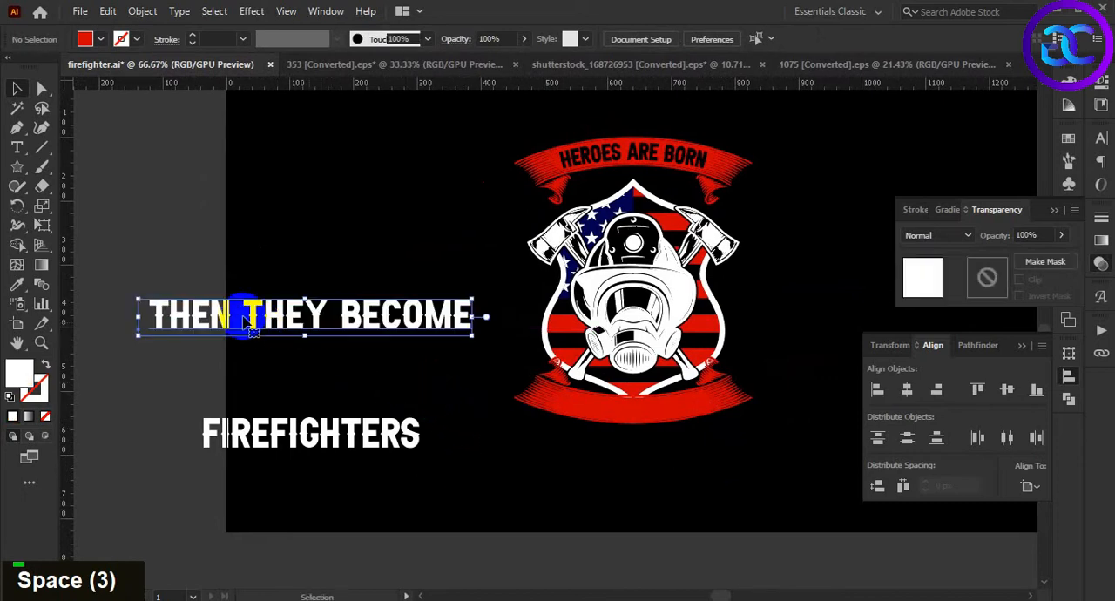
pyautogui.doubleClick(241, 316)
pyautogui.click(246, 329)
pyautogui.hotkey('ctrl', 'z')
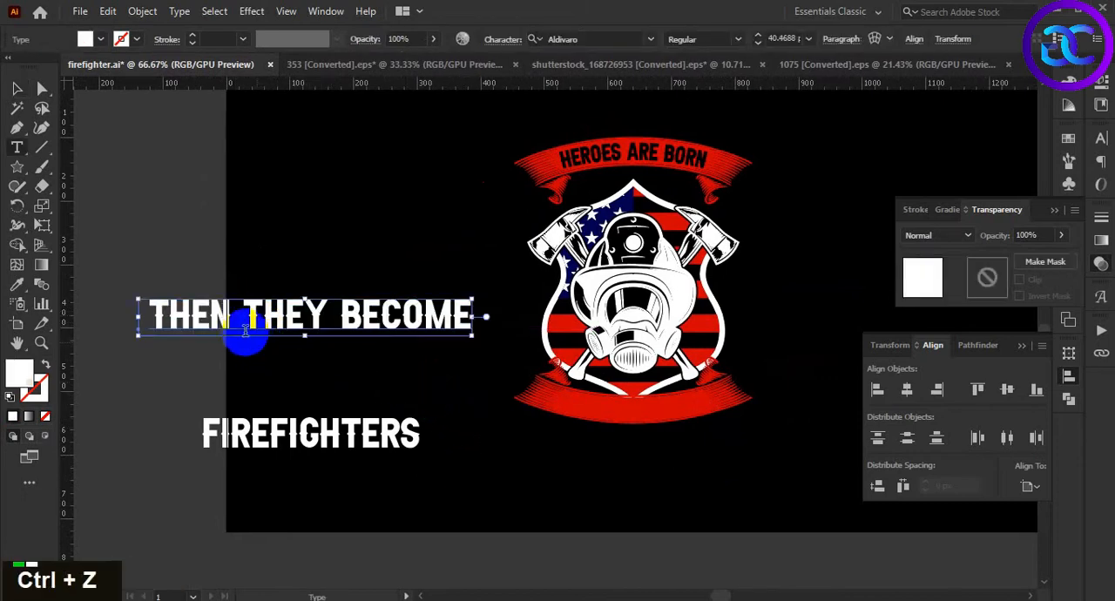
pyautogui.doubleClick(225, 314)
pyautogui.hotkey('ctrl', 'x')
pyautogui.hotkey('ctrl', 'f')
pyautogui.click(19, 89)
pyautogui.doubleClick(225, 277)
pyautogui.moveTo(415, 197); pyautogui.dragTo(416, 198)
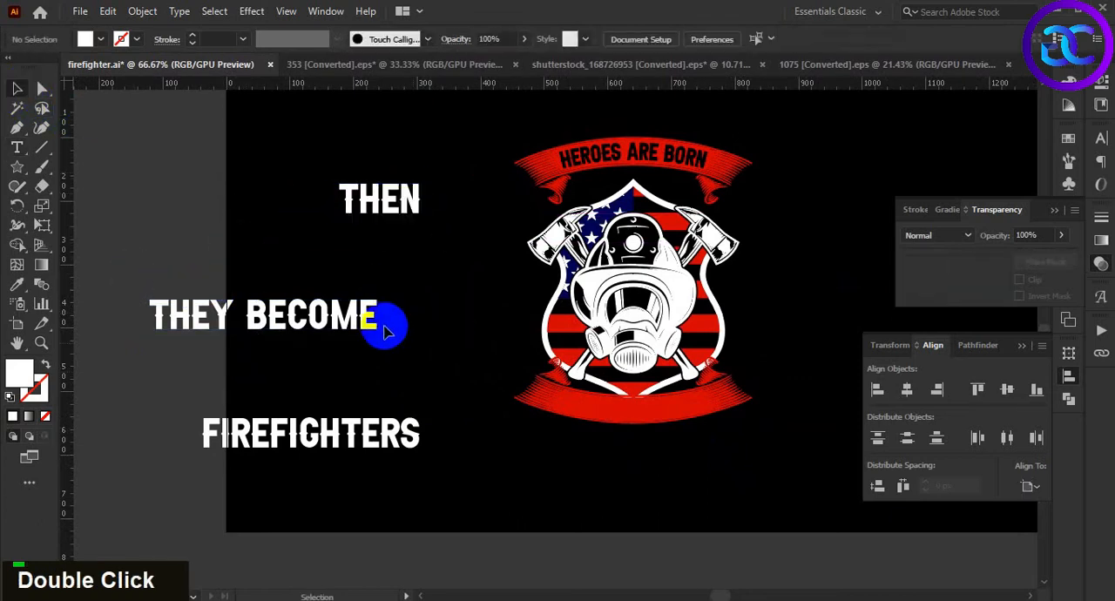
# Move THEY BECOME beneath the shield, next to the lower ribbon, and convert it to outlines
pyautogui.click(349, 318)
pyautogui.moveTo(410, 311); pyautogui.dragTo(697, 470)
pyautogui.keyDown('alt'); pyautogui.scroll(2, 697, 471); pyautogui.keyUp('alt')
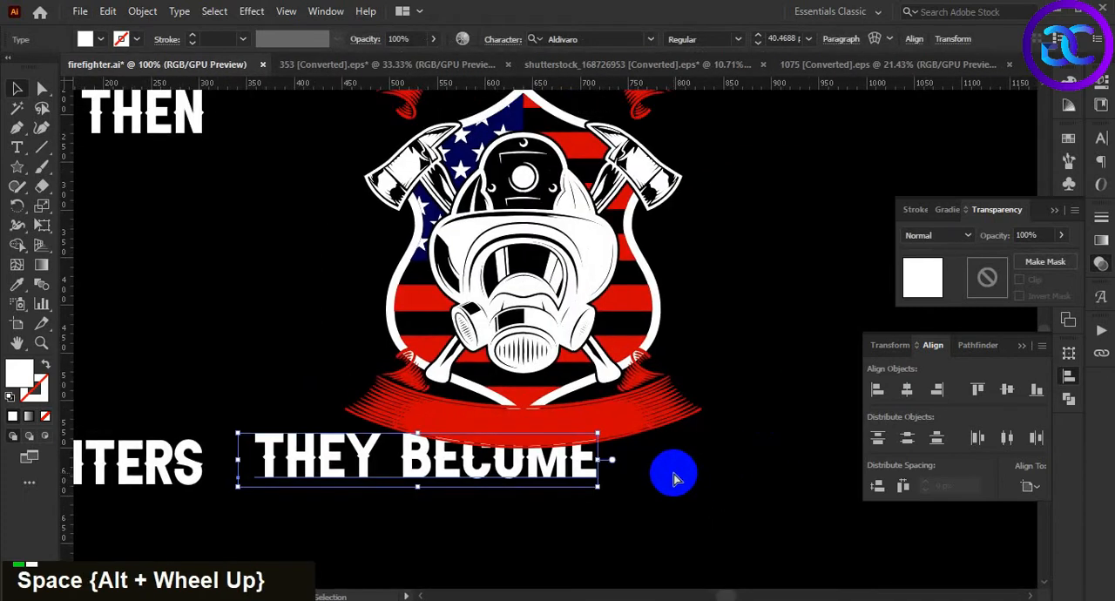
pyautogui.hotkey('ctrl', 'shift', 'o')
# Scale down the outlined THEY BECOME and position it over the lower ribbon
pyautogui.click(651, 481)
pyautogui.moveTo(585, 467); pyautogui.dragTo(633, 448)
pyautogui.click(617, 508)
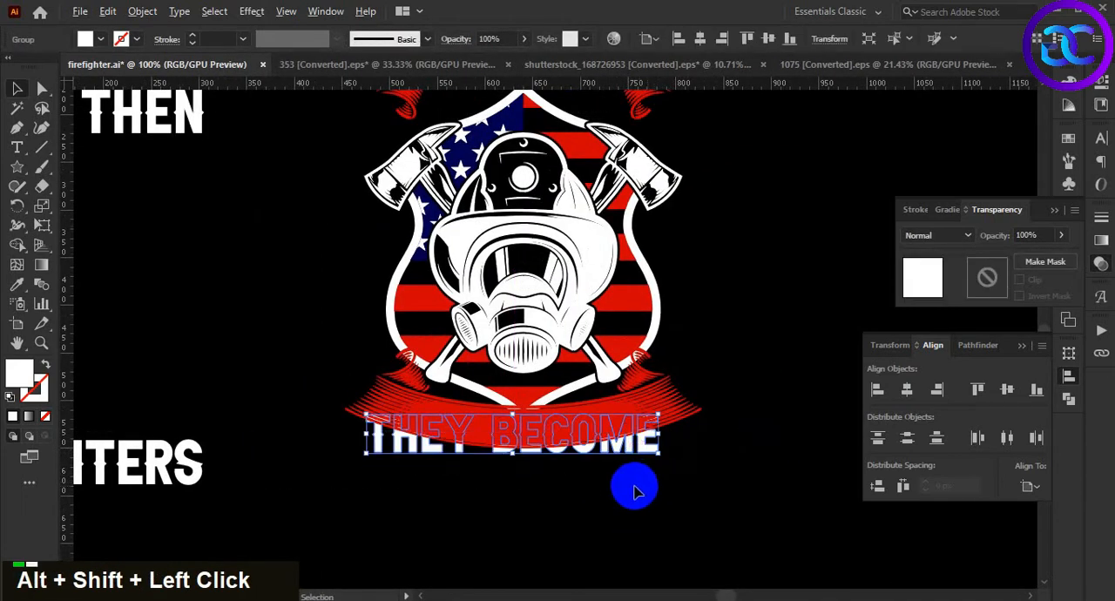
pyautogui.keyDown('alt'); pyautogui.scroll(1, 634, 490); pyautogui.keyUp('alt')
# Bring THEY BECOME to the front and colour it black by sampling the background with the Eyedropper, then deselect it
pyautogui.hotkey('ctrl', 'shift', ']')
pyautogui.press('i')
pyautogui.click(617, 493)
pyautogui.press('v')
pyautogui.doubleClick(575, 515)
pyautogui.keyDown('alt'); pyautogui.scroll(1, 567, 480); pyautogui.keyUp('alt')
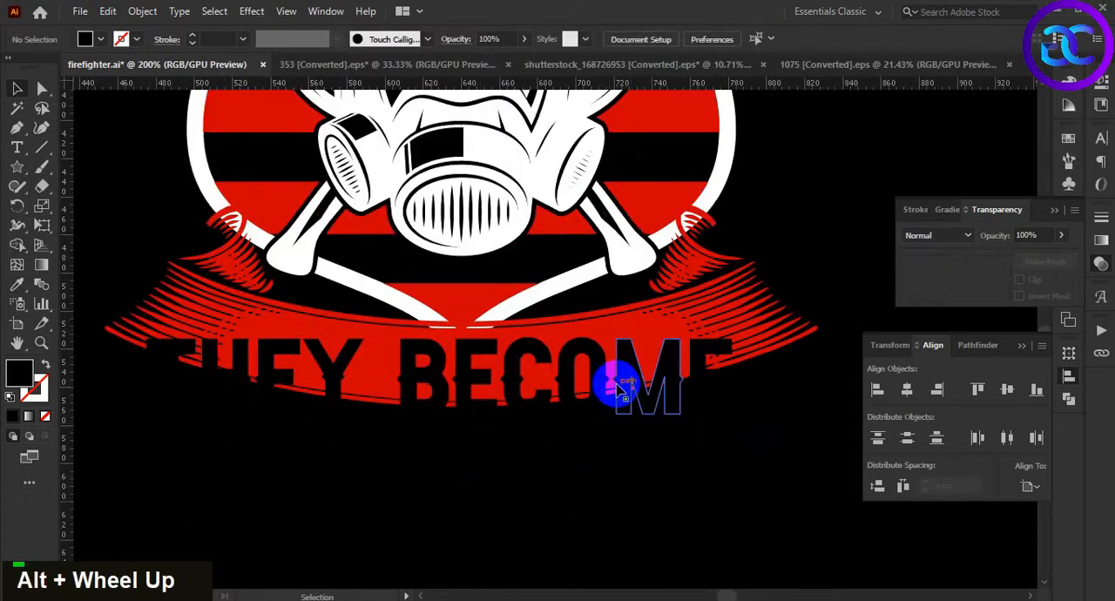
# Align THEY BECOME and the lower ribbon on their horizontal centres, then deselect them
pyautogui.click(618, 389)
pyautogui.keyDown('shift'); pyautogui.click(659, 325); pyautogui.keyUp('shift')
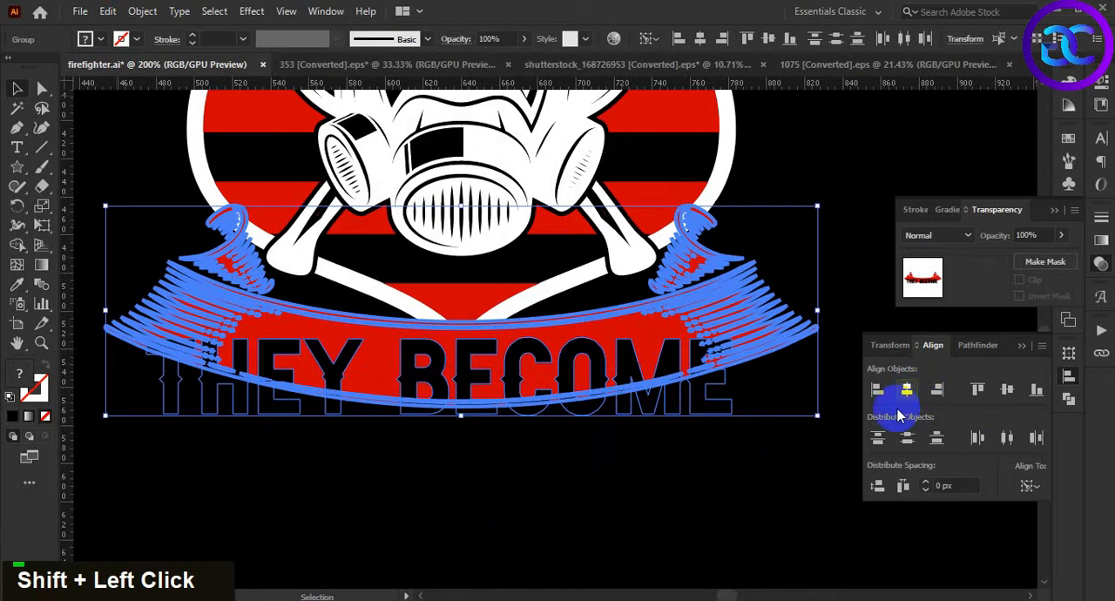
pyautogui.click(906, 390)
pyautogui.click(756, 425)
# Scale THEY BECOME down proportionally and move it up to the upper edge of the lower ribbon's band
pyautogui.click(730, 412)
pyautogui.keyDown('alt'); pyautogui.keyDown('shift'); pyautogui.moveTo(754, 416); pyautogui.dragTo(683, 407); pyautogui.keyUp('shift'); pyautogui.keyUp('alt')
pyautogui.click(700, 434)
pyautogui.keyDown('shift'); pyautogui.moveTo(529, 398); pyautogui.dragTo(527, 357); pyautogui.keyUp('shift')
pyautogui.keyDown('alt'); pyautogui.keyDown('shift'); pyautogui.moveTo(679, 364); pyautogui.dragTo(671, 359); pyautogui.keyUp('shift'); pyautogui.keyUp('alt')
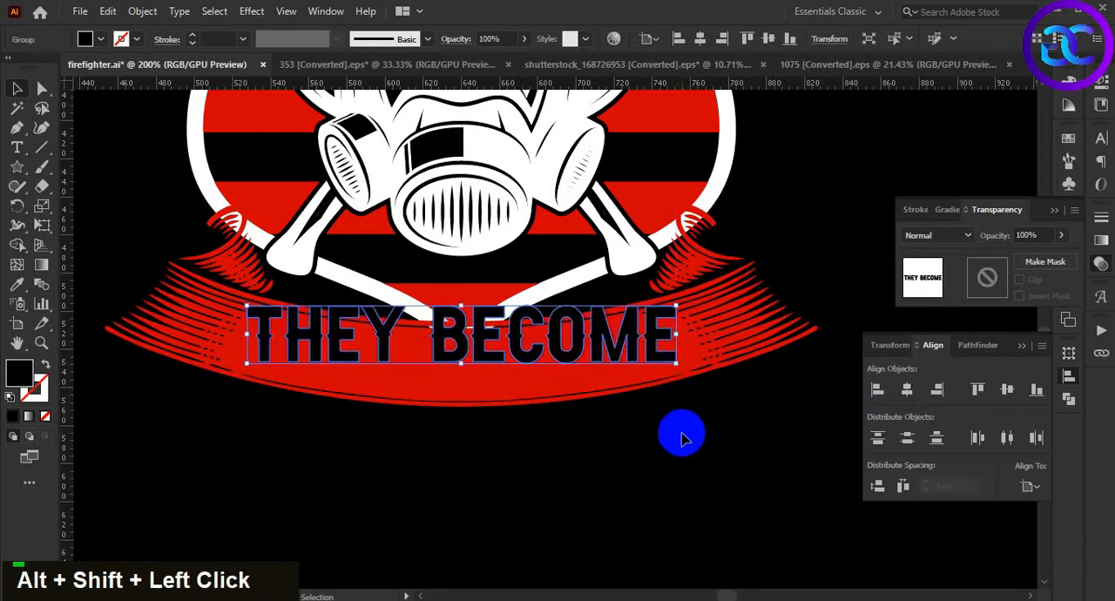
pyautogui.press('Up')
pyautogui.press('Up')
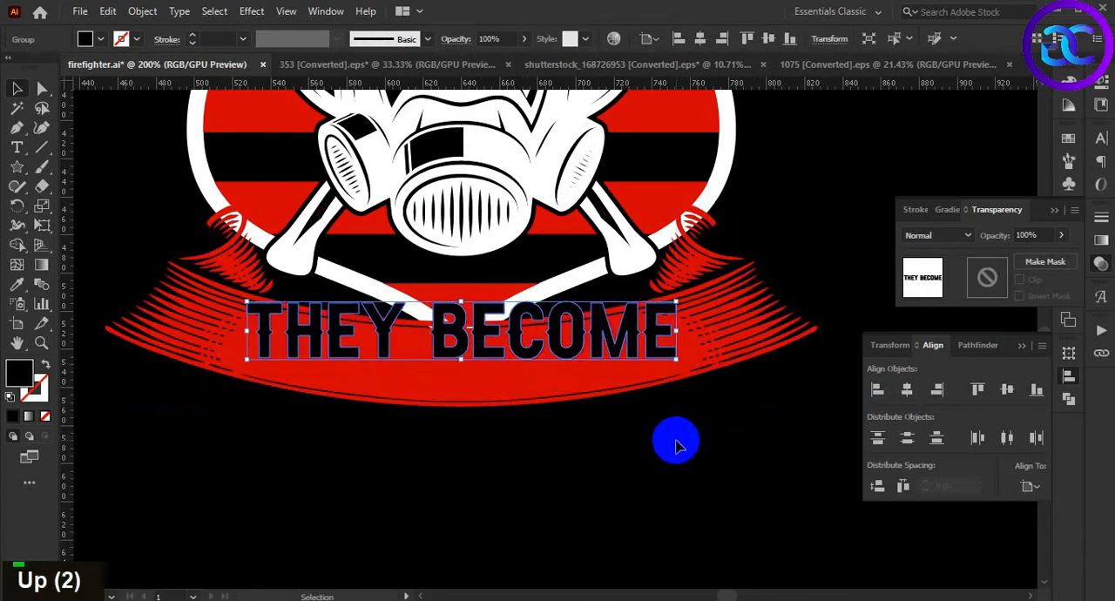
pyautogui.press('Down')
# Apply a horizontal Arc warp with a -17% bend to THEY BECOME
pyautogui.click(251, 10)
pyautogui.moveTo(391, 221)
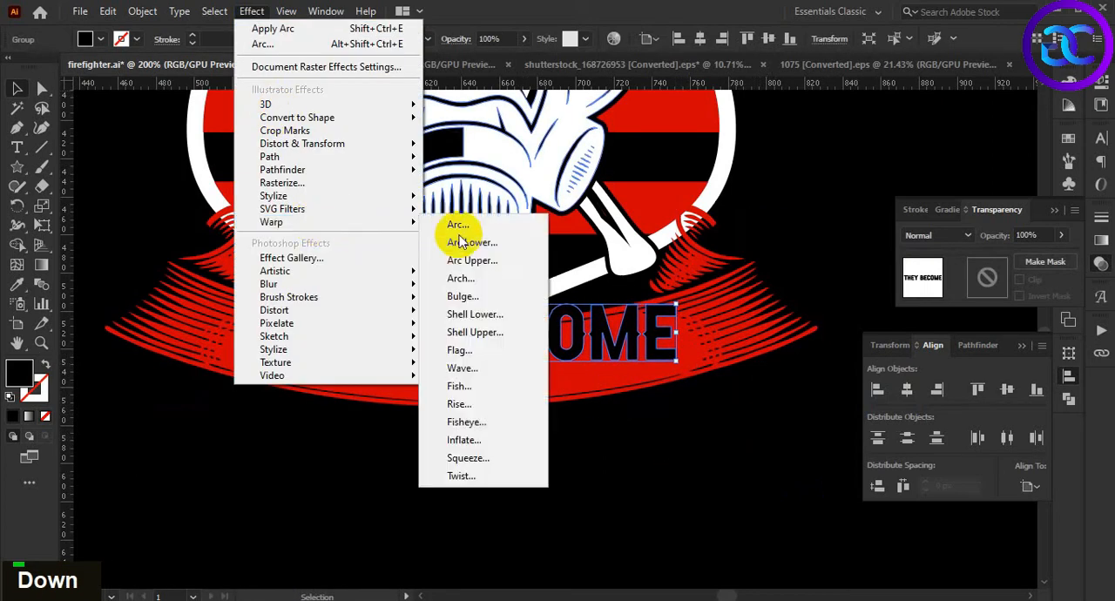
pyautogui.click(458, 226)
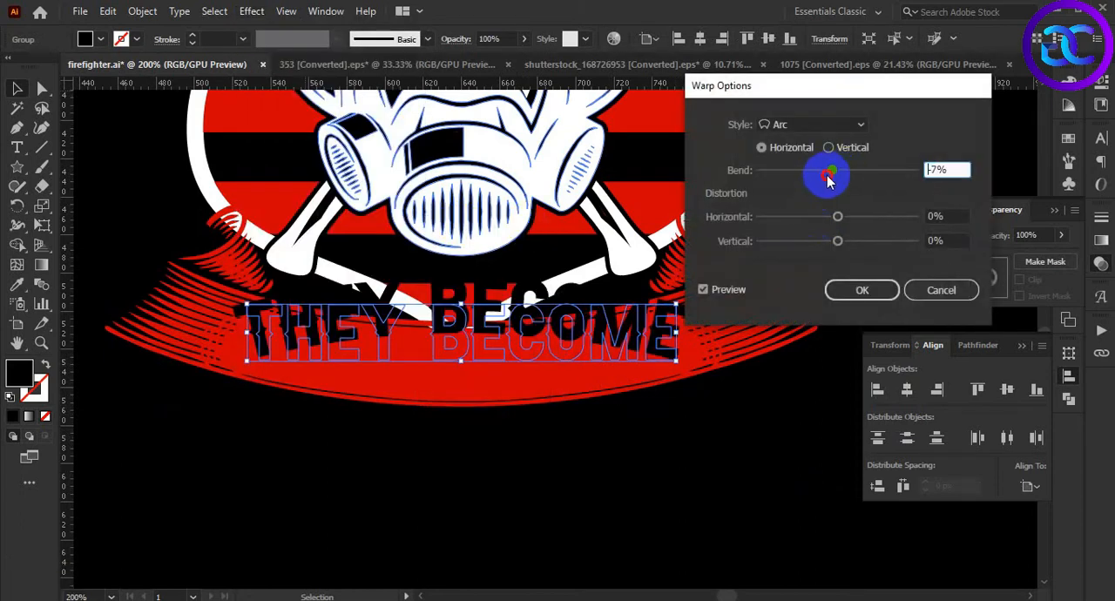
pyautogui.moveTo(821, 180); pyautogui.dragTo(820, 181)
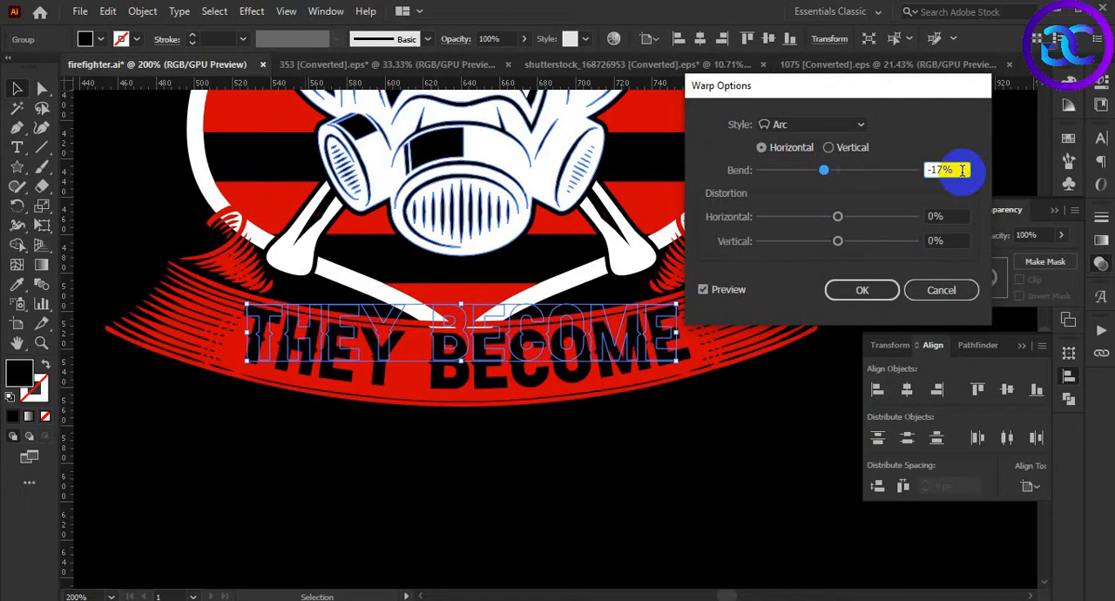
pyautogui.scroll(1, 963, 170)
pyautogui.scroll(-1, 963, 170)
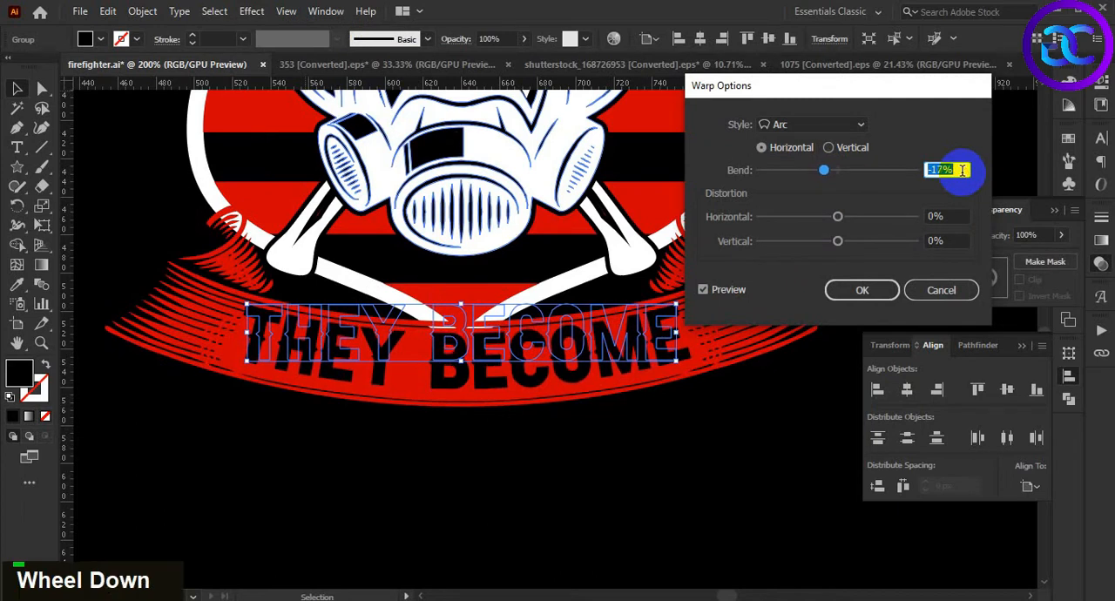
pyautogui.click(862, 289)
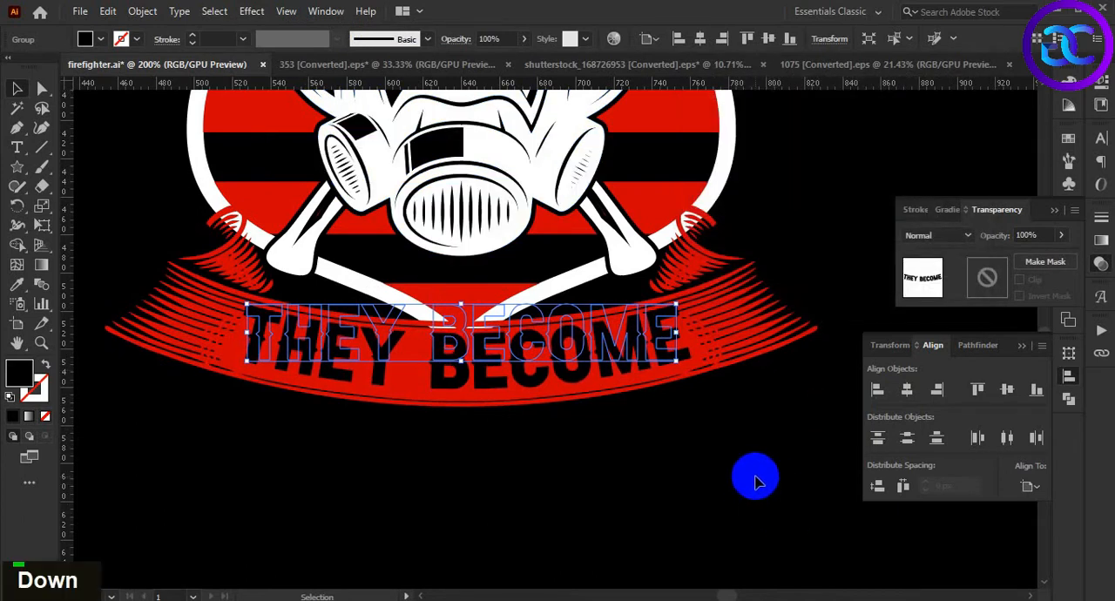
# Nudge the arced THEY BECOME down into the middle of the ribbon band and deselect it
pyautogui.press('Down')
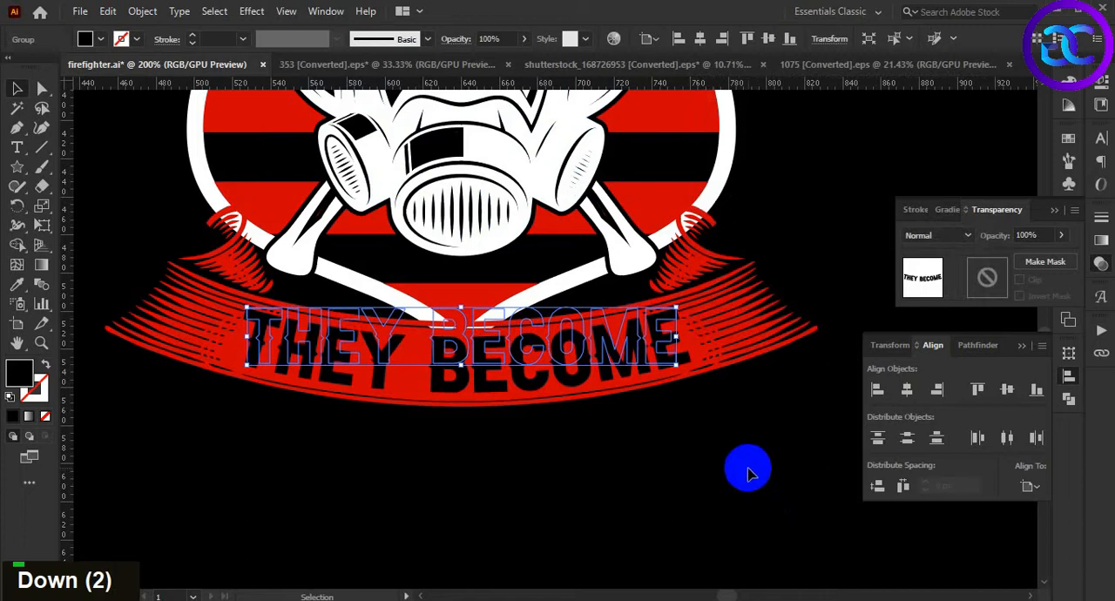
pyautogui.click(725, 465)
pyautogui.keyDown('alt'); pyautogui.scroll(-3, 759, 448); pyautogui.keyUp('alt')
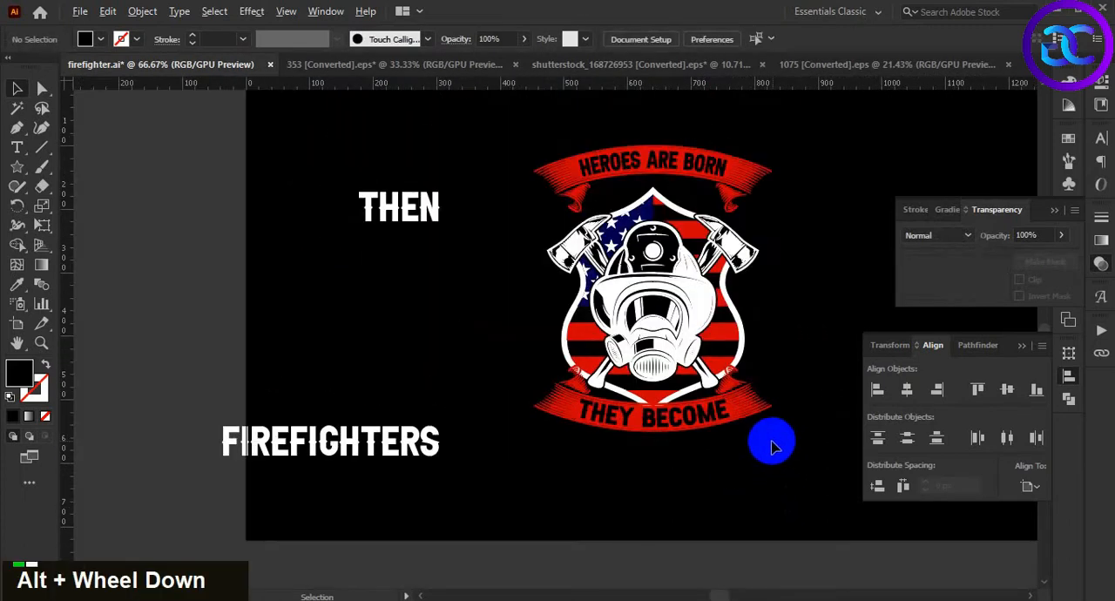
pyautogui.doubleClick(771, 446)
# Expand the appearance of the arced THEY BECOME text and deselect it
pyautogui.scroll(1, 571, 456)
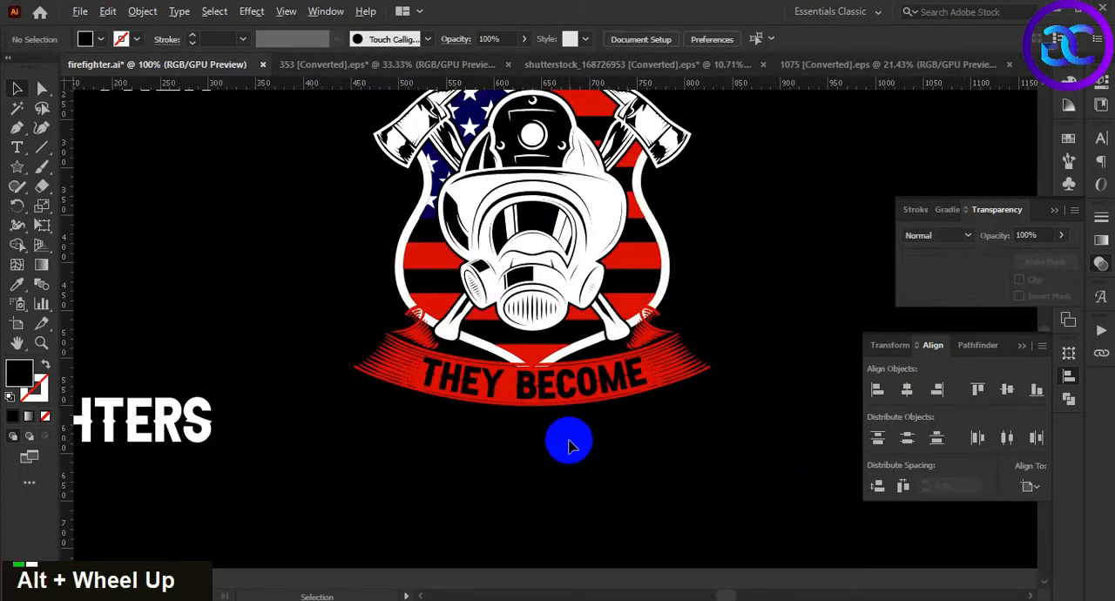
pyautogui.scroll(1, 568, 446)
pyautogui.press('space')
pyautogui.moveTo(588, 439); pyautogui.dragTo(583, 488)
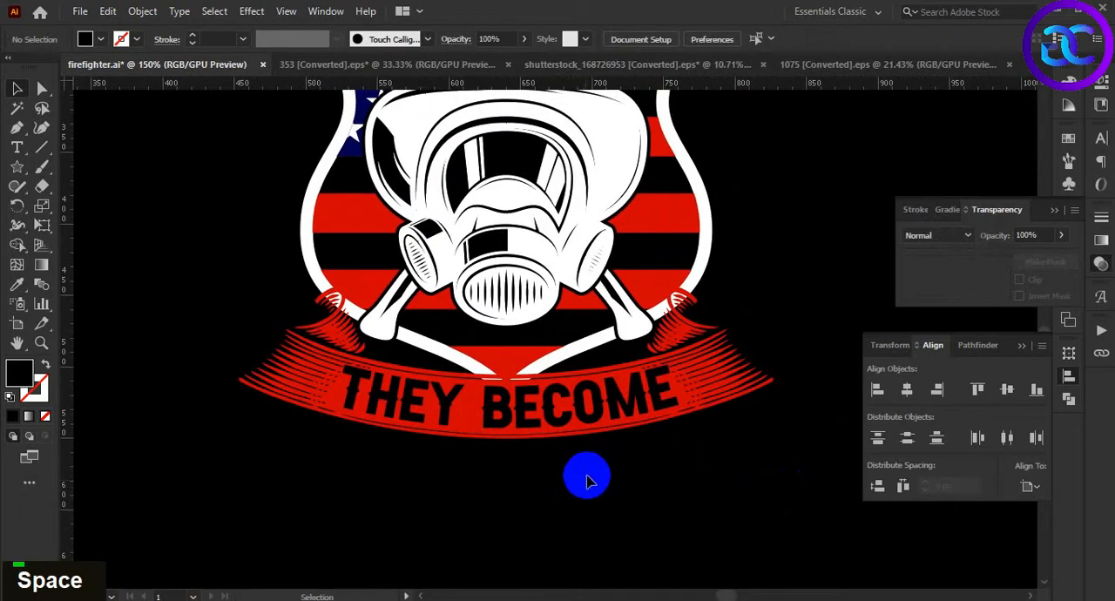
pyautogui.moveTo(582, 440); pyautogui.dragTo(582, 423)
pyautogui.click(152, 17)
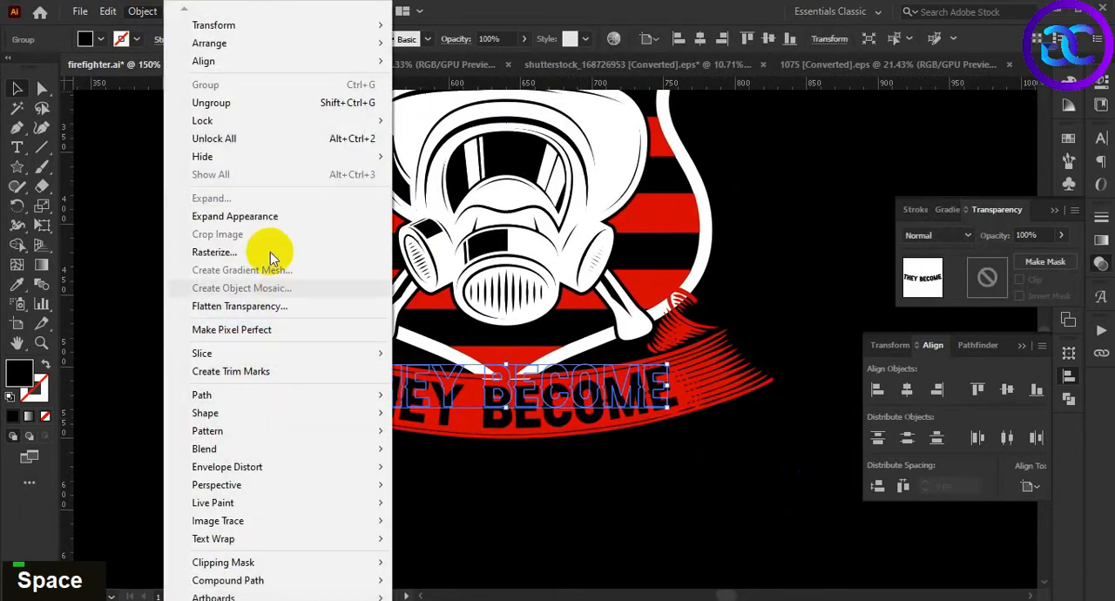
pyautogui.click(331, 220)
pyautogui.click(492, 501)
# Cut the expanded THEY BECOME lettering off the lower ribbon
pyautogui.scroll(1, 511, 498)
pyautogui.doubleClick(570, 503)
pyautogui.click(538, 409)
pyautogui.scroll(1, 538, 409)
pyautogui.click(601, 500)
pyautogui.scroll(-1, 601, 499)
pyautogui.click(563, 433)
pyautogui.hotkey('ctrl', 'x')
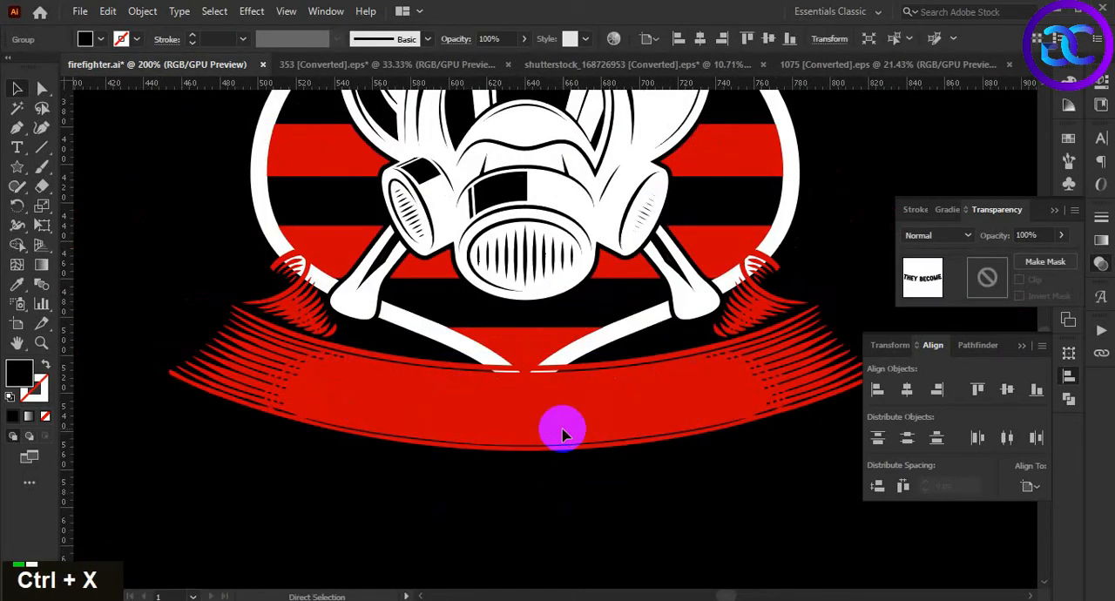
# Add an opacity mask to the lower ribbon, paste THEY BECOME in front inside it, and return to the artwork
pyautogui.click(563, 433)
pyautogui.doubleClick(1001, 282)
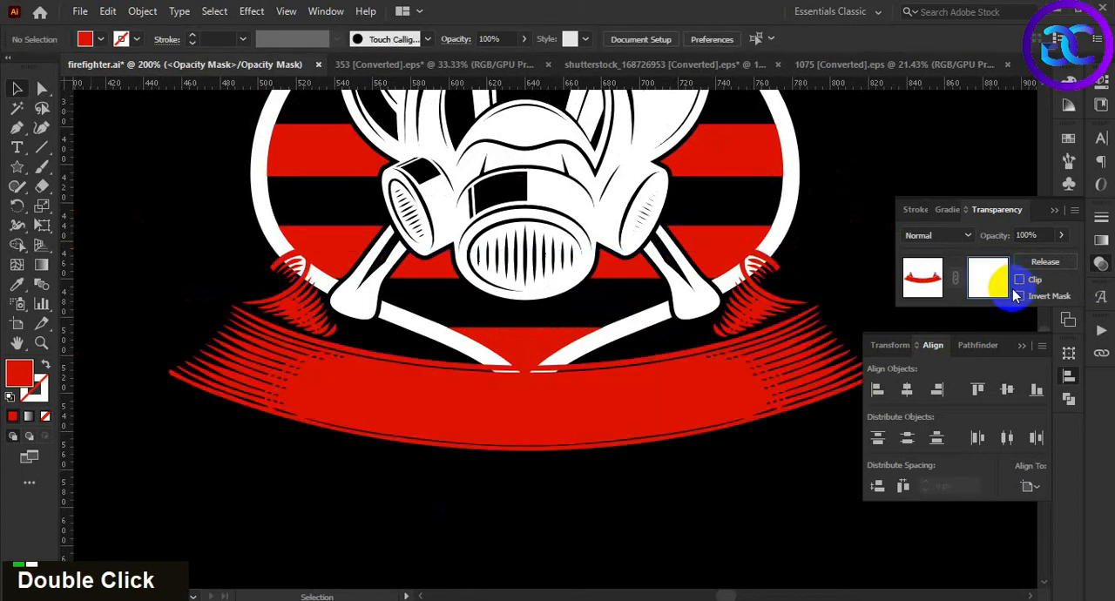
pyautogui.hotkey('ctrl', 'f')
pyautogui.click(922, 277)
pyautogui.click(752, 478)
# Move the white THEN text to the gap between the upper ribbon and the peak of the flag shield
pyautogui.scroll(-2, 655, 481)
pyautogui.moveTo(825, 339); pyautogui.dragTo(784, 319)
pyautogui.scroll(-1, 787, 335)
pyautogui.moveTo(401, 206); pyautogui.dragTo(671, 186)
pyautogui.scroll(3, 670, 187)
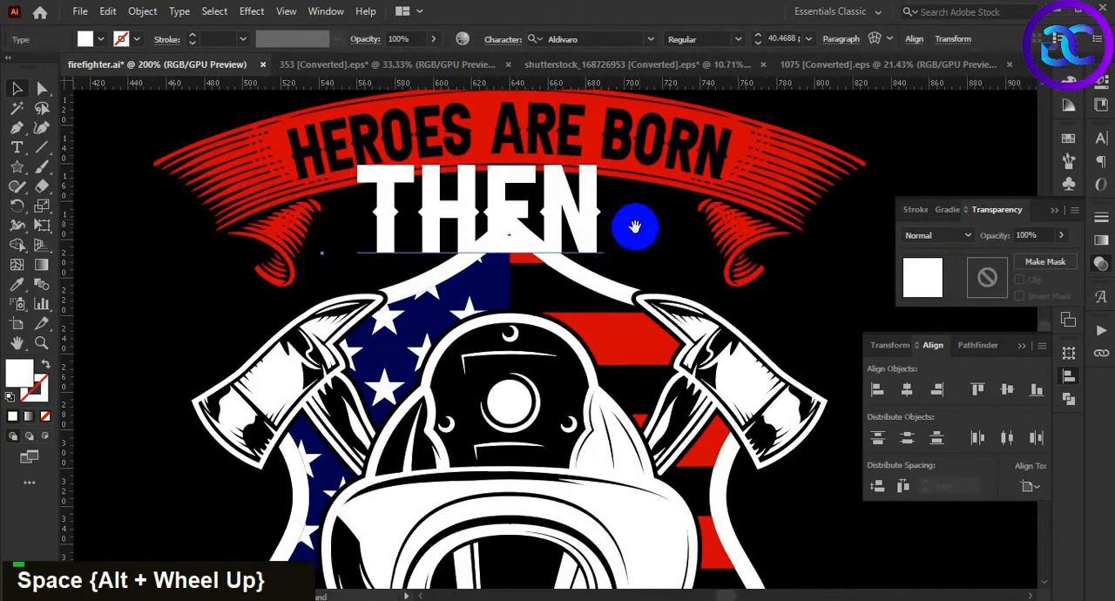
pyautogui.moveTo(634, 227); pyautogui.dragTo(632, 237)
# Try to convert the THEN text to outlines
pyautogui.hotkey('ctrl', 'shift', 'o')
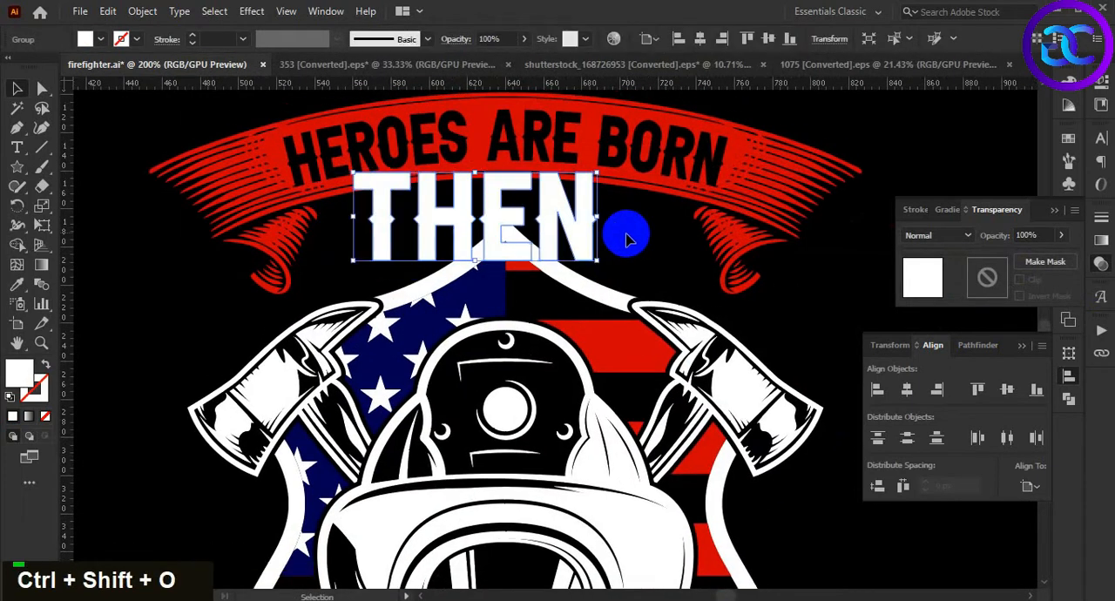
pyautogui.hotkey('ctrl', 'z')
# Scale the THEN text down proportionally to about 23 pt beneath the upper ribbon
pyautogui.click(863, 145)
pyautogui.click(558, 231)
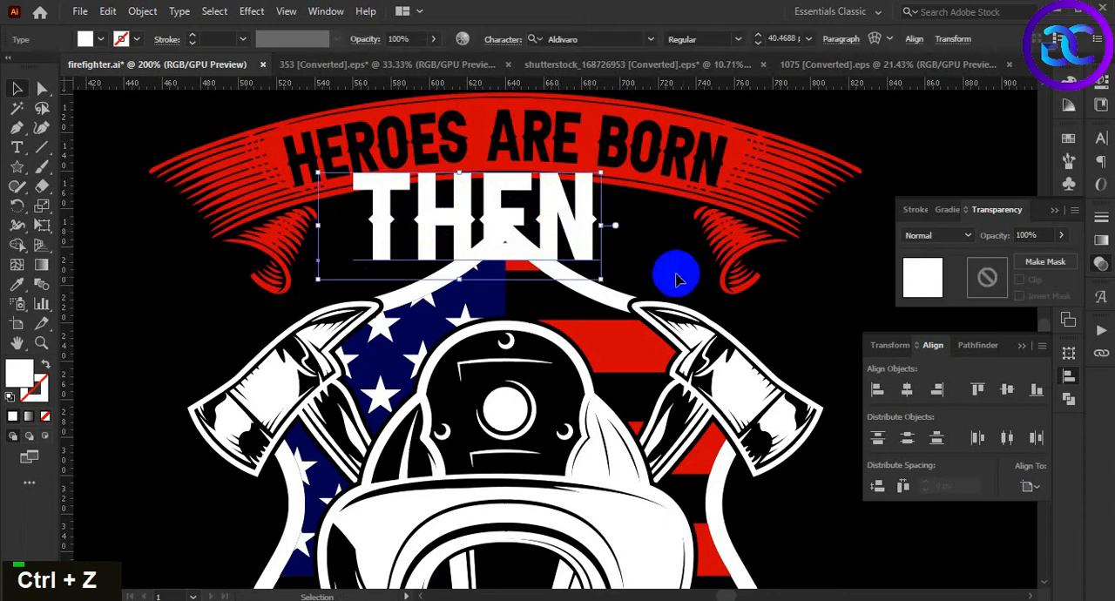
pyautogui.moveTo(601, 279); pyautogui.dragTo(526, 217)
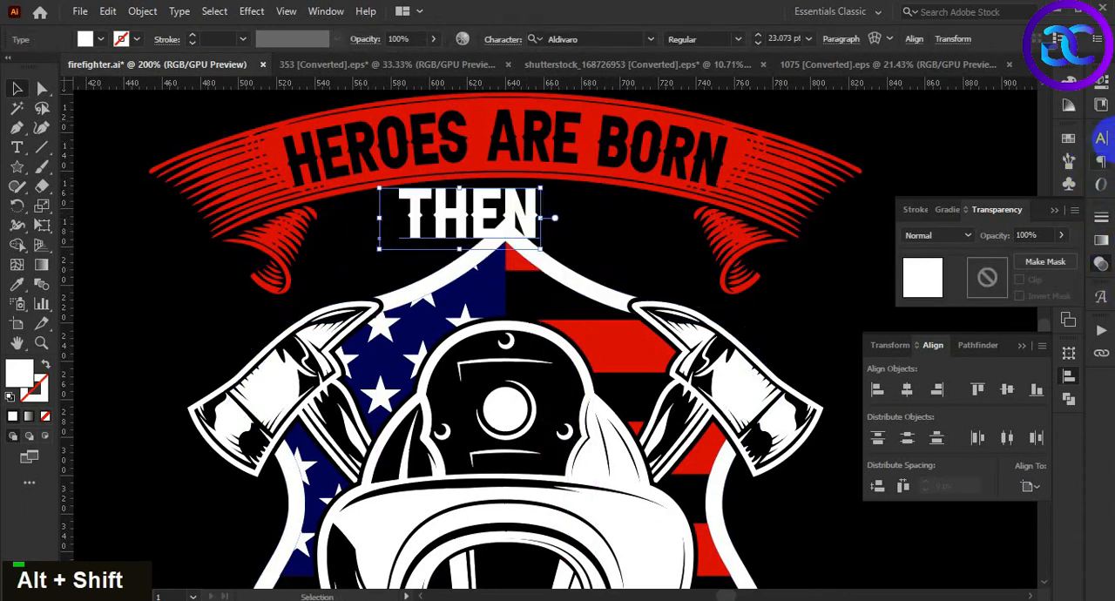
# Open the tracking values for the THEN text
pyautogui.click(1101, 138)
pyautogui.click(1070, 225)
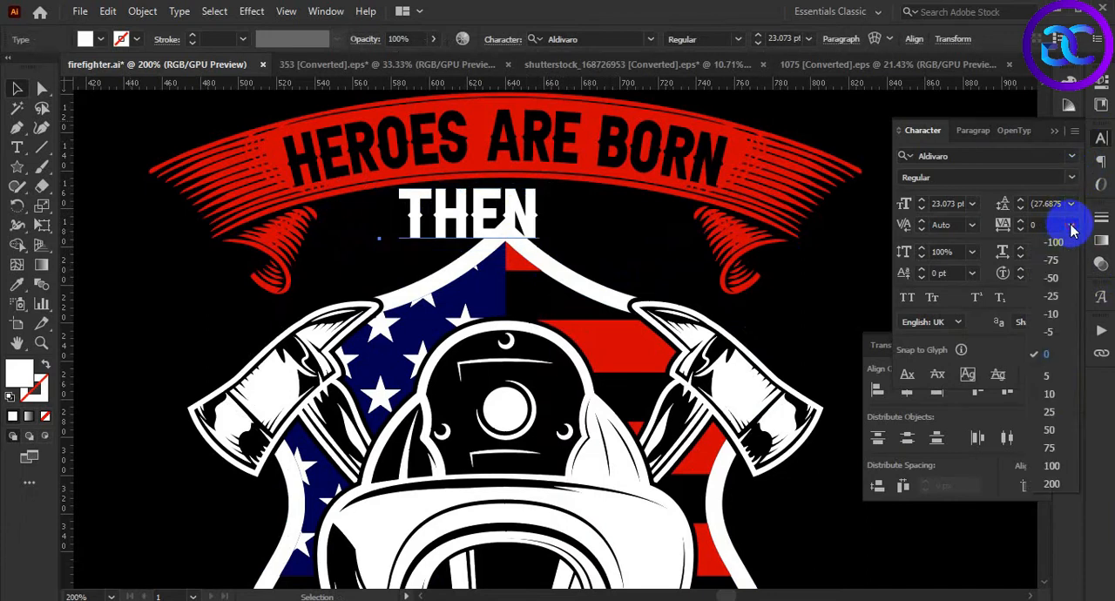
# Set the tracking of the white THEN text beneath the upper ribbon to 200
pyautogui.click(1056, 466)
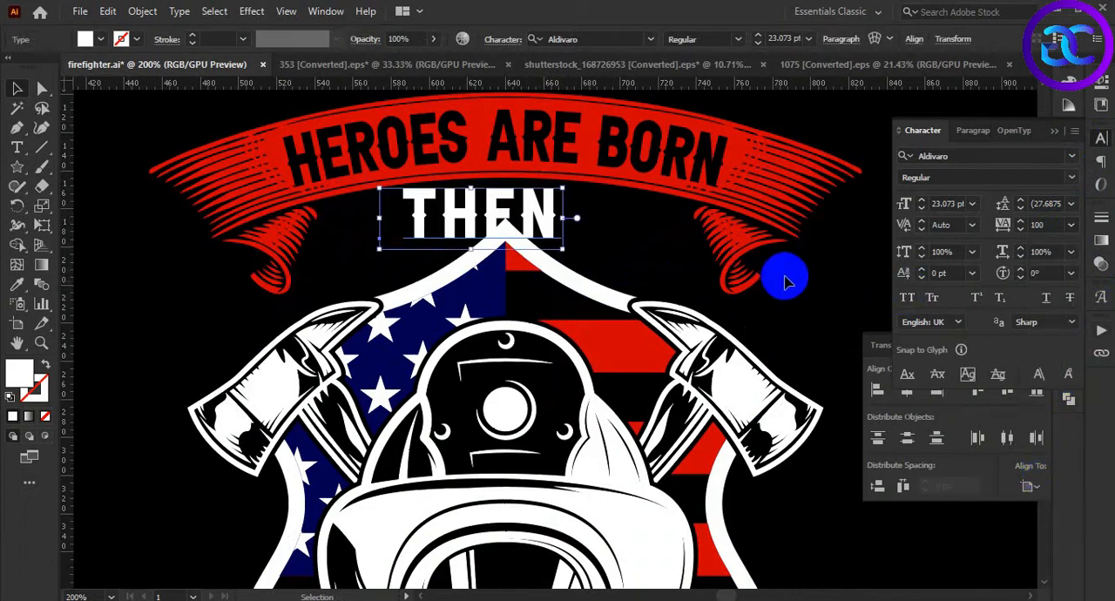
pyautogui.click(1102, 142)
pyautogui.click(1102, 141)
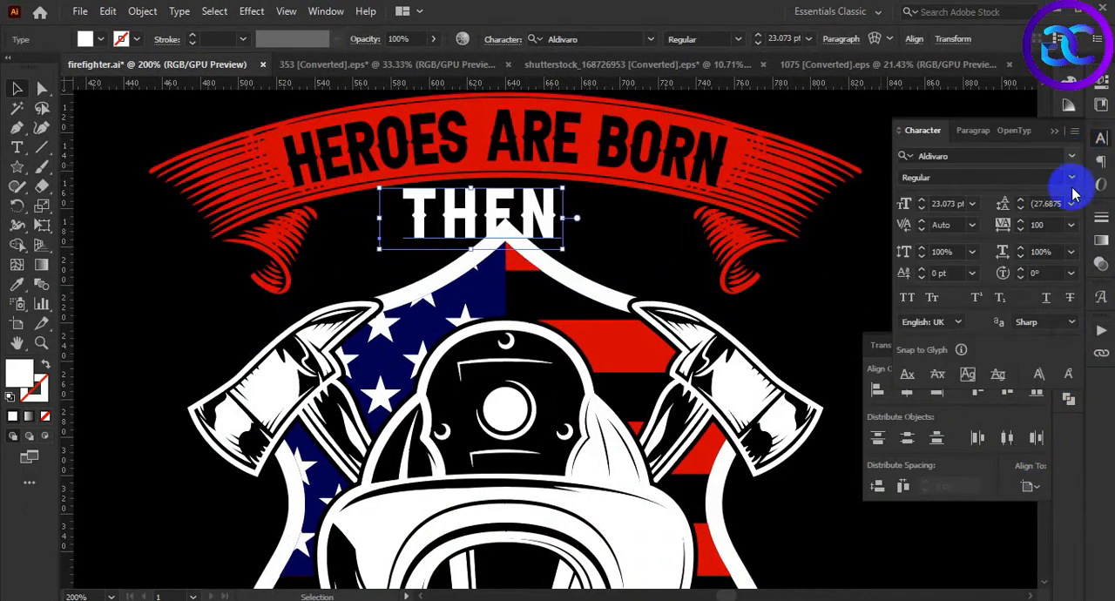
pyautogui.click(1071, 225)
pyautogui.click(1046, 480)
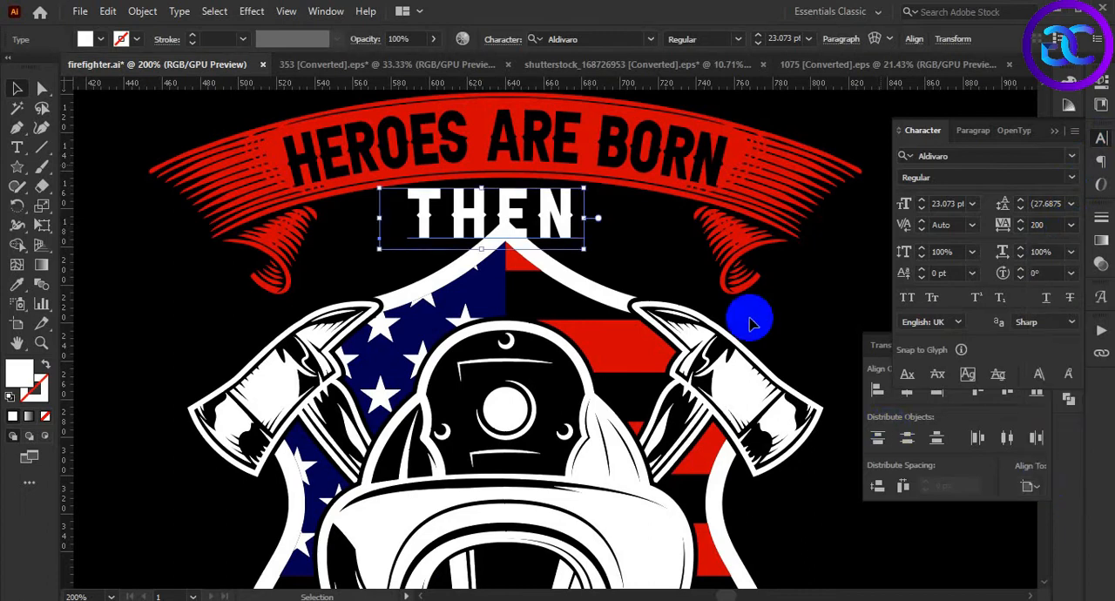
# Convert the THEN text to outlines and centre it horizontally with the upper red ribbon
pyautogui.click(675, 261)
pyautogui.click(557, 218)
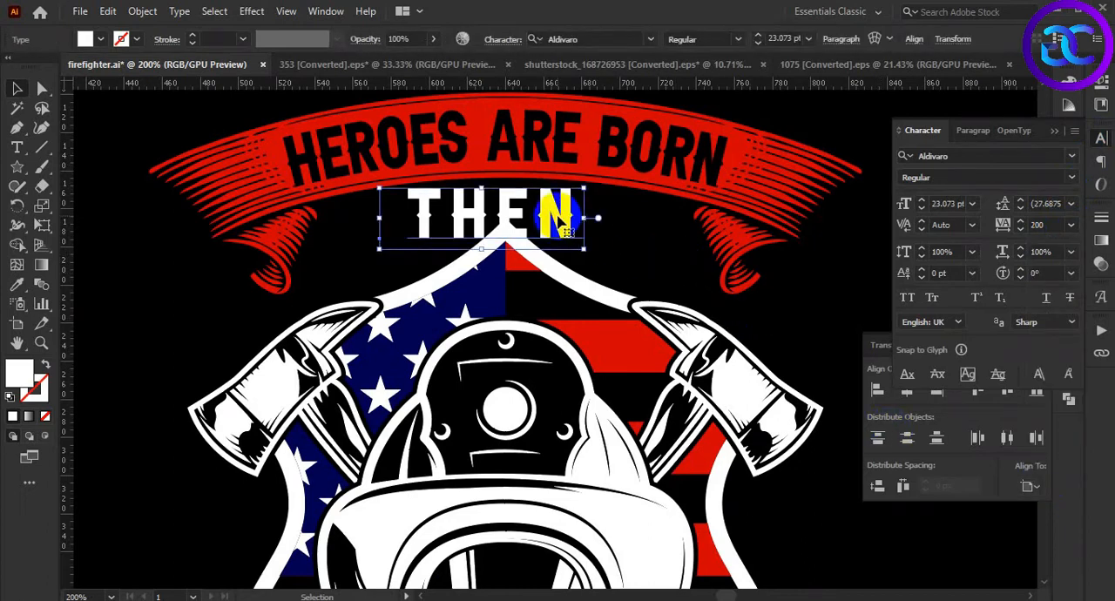
pyautogui.hotkey('ctrl', 'shift', 'o')
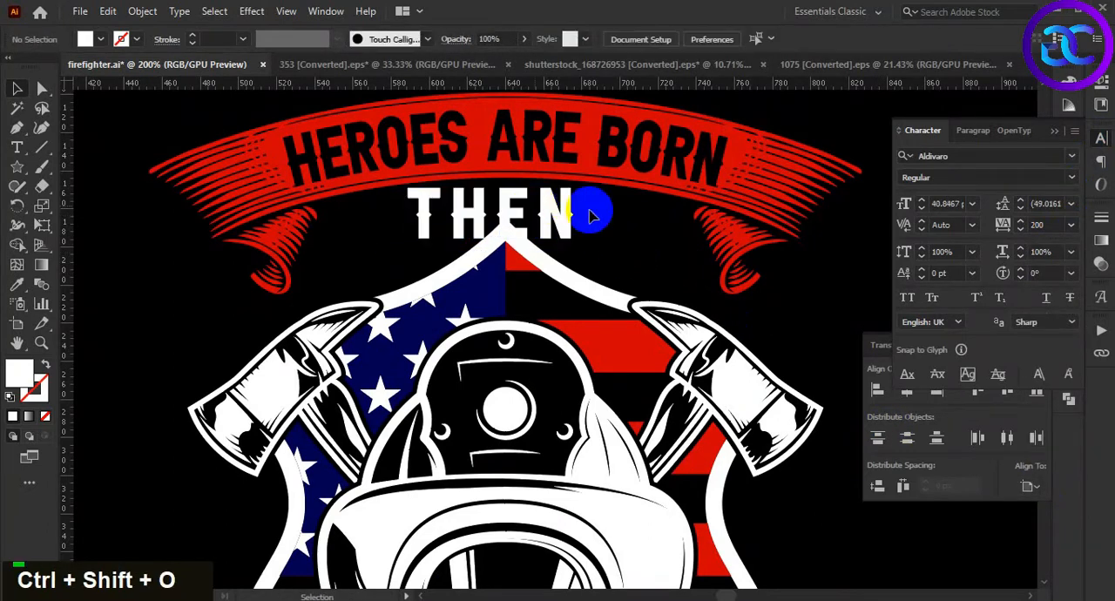
pyautogui.keyDown('shift'); pyautogui.click(667, 186); pyautogui.keyUp('shift')
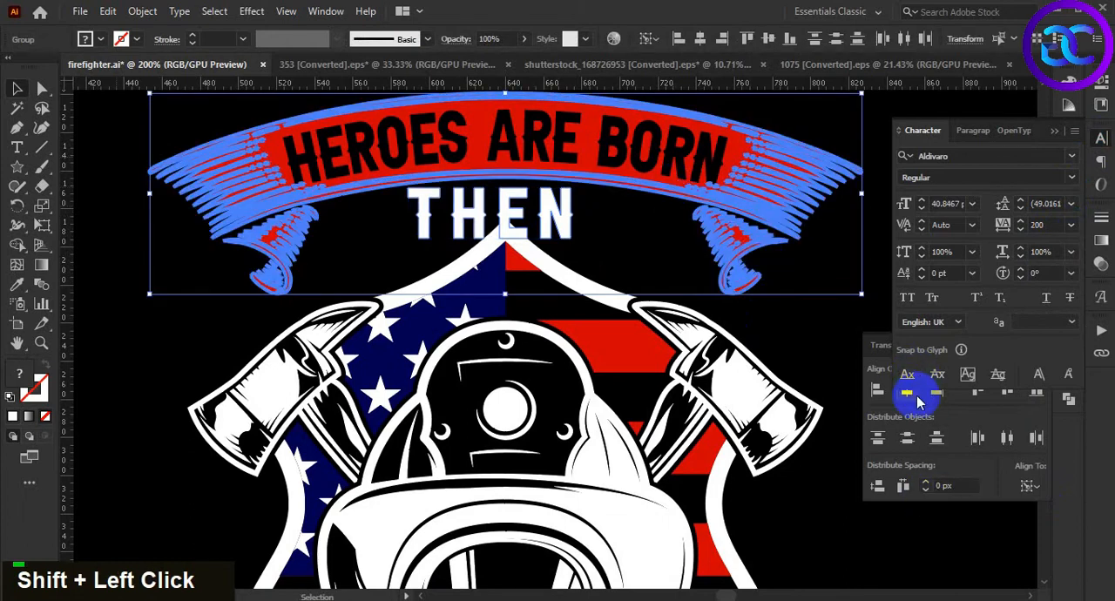
pyautogui.click(908, 392)
pyautogui.click(630, 254)
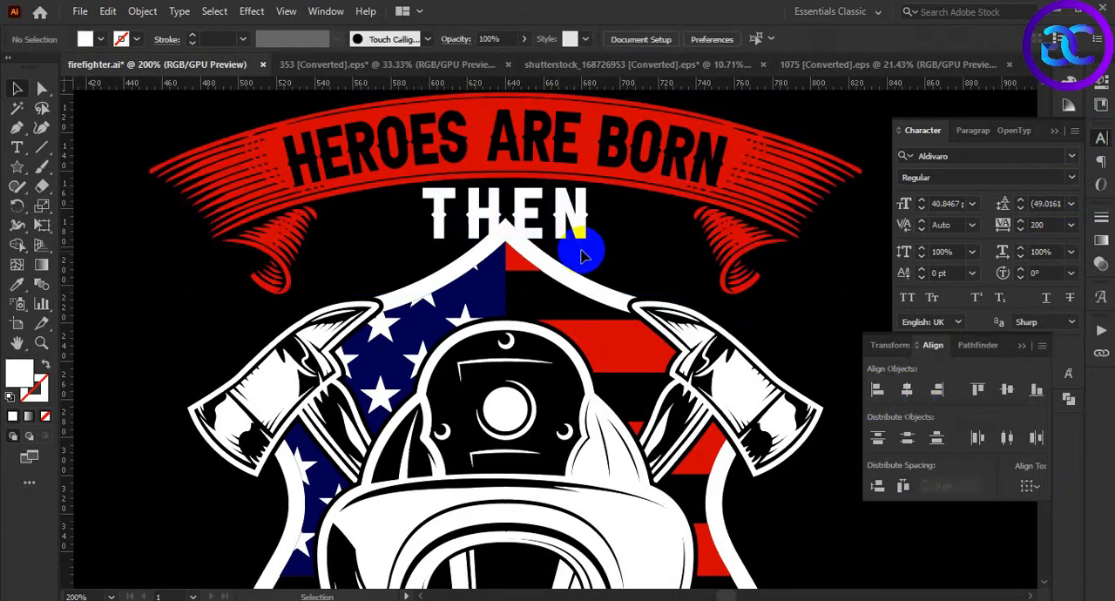
# Enlarge the outlined THEN proportionally about its centre and stretch its letter N further down and outward within the group
pyautogui.click(590, 237)
pyautogui.moveTo(590, 237); pyautogui.dragTo(657, 261)
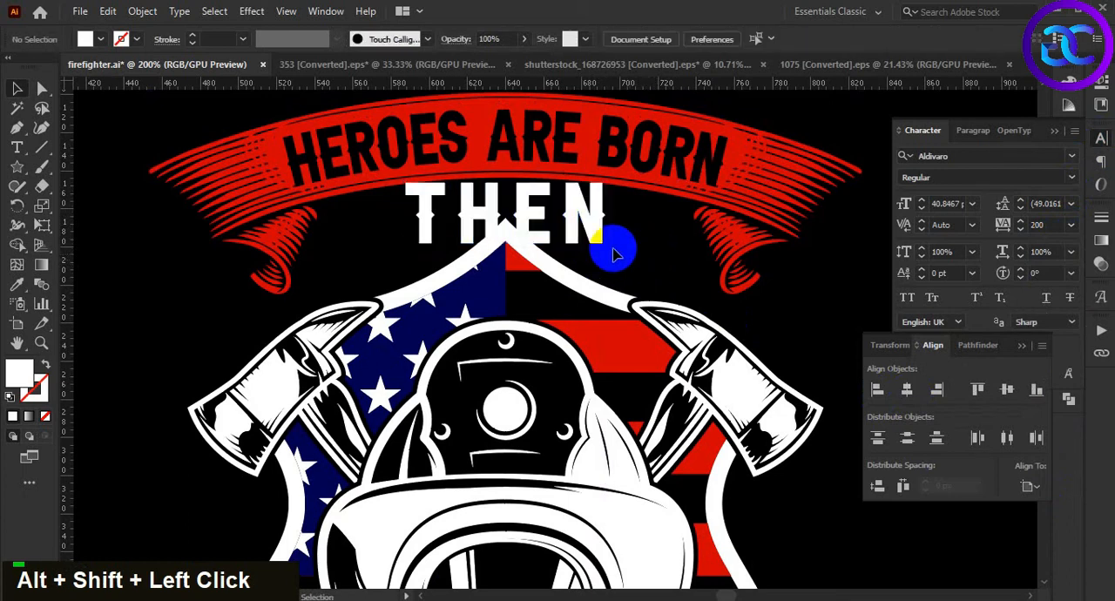
pyautogui.doubleClick(595, 228)
pyautogui.moveTo(608, 245); pyautogui.dragTo(628, 270)
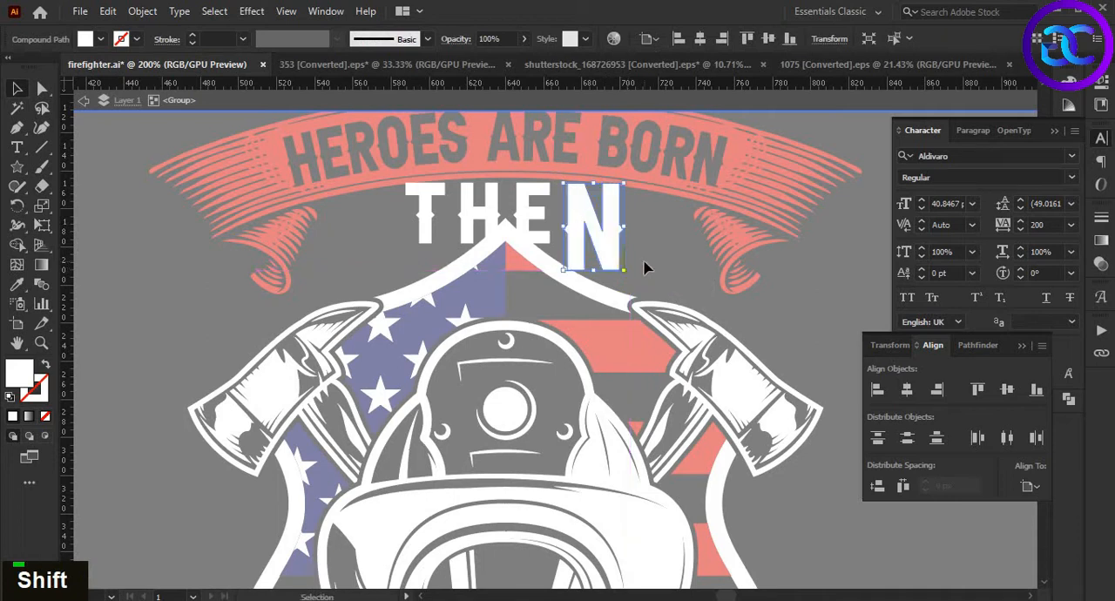
pyautogui.click(651, 249)
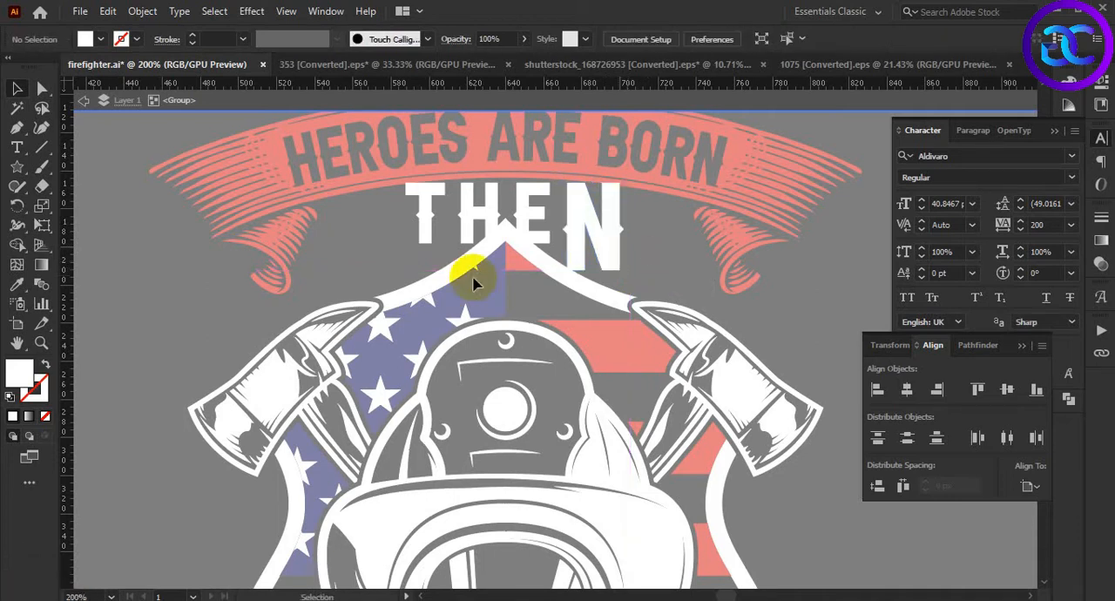
# Enlarge the letter T of THEN outward and downward until its base lines up with the enlarged N
pyautogui.click(423, 225)
pyautogui.moveTo(406, 242); pyautogui.dragTo(376, 264)
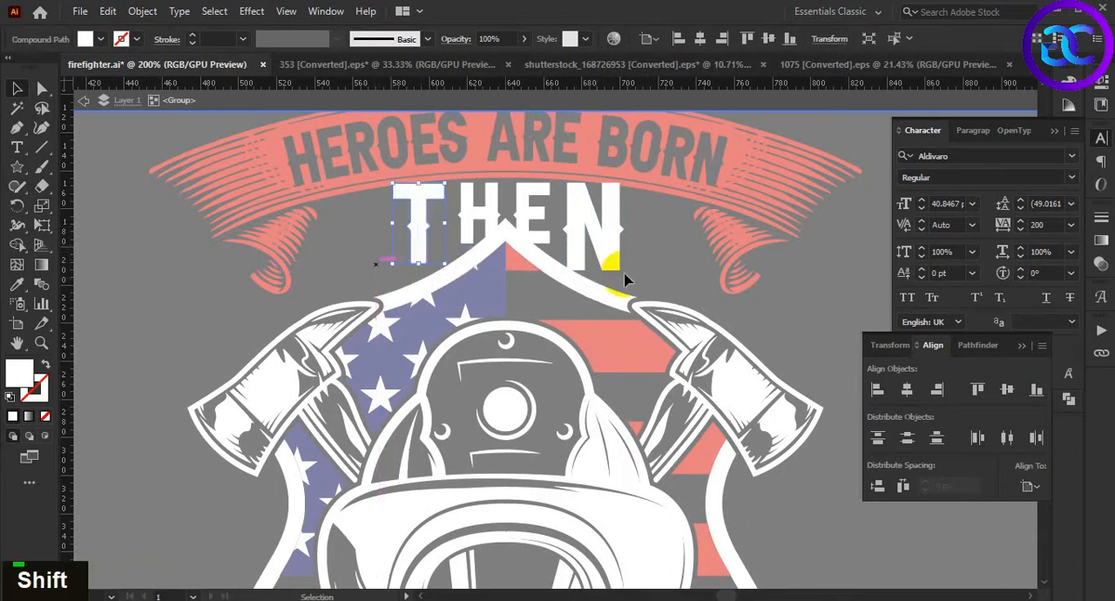
pyautogui.click(626, 281)
pyautogui.scroll(1, 625, 286)
pyautogui.moveTo(665, 256); pyautogui.dragTo(670, 282)
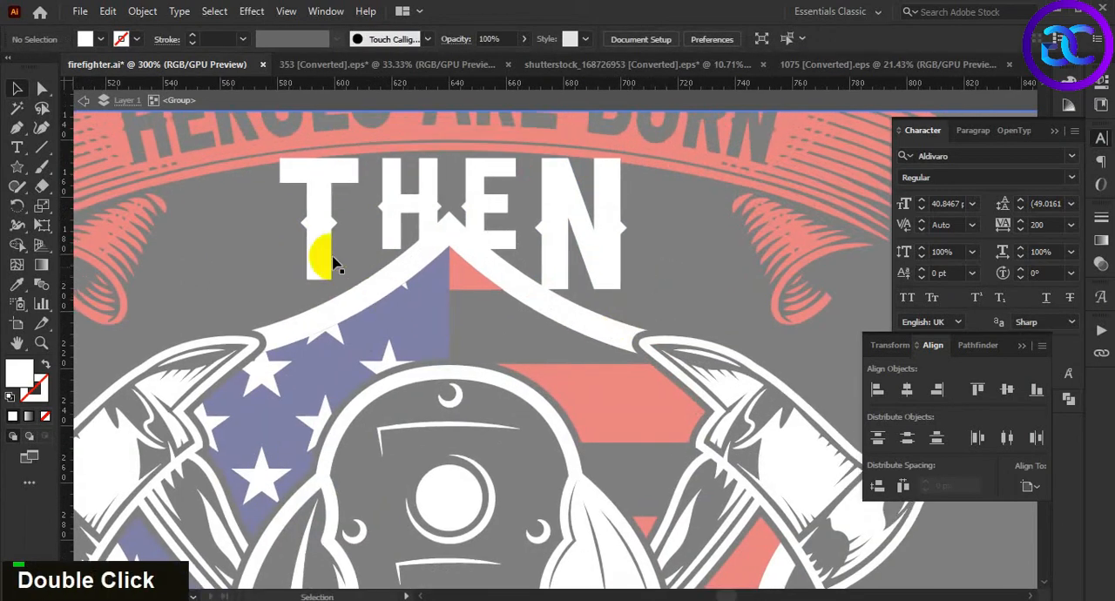
pyautogui.click(328, 257)
pyautogui.moveTo(280, 279); pyautogui.dragTo(263, 290)
# Widen the whole THEN group symmetrically and shift it slightly down into the gap beneath the upper ribbon
pyautogui.doubleClick(587, 250)
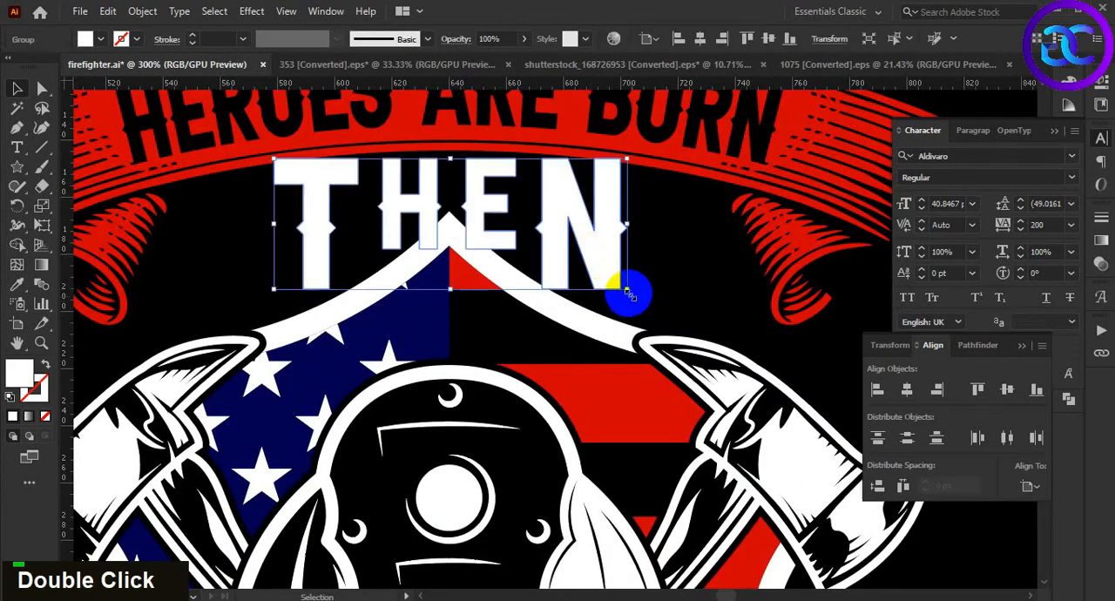
pyautogui.moveTo(628, 288)
pyautogui.mouseDown()
pyautogui.moveTo(642, 309)
pyautogui.moveTo(645, 296)
pyautogui.mouseUp()
pyautogui.moveTo(516, 220); pyautogui.dragTo(448, 292)
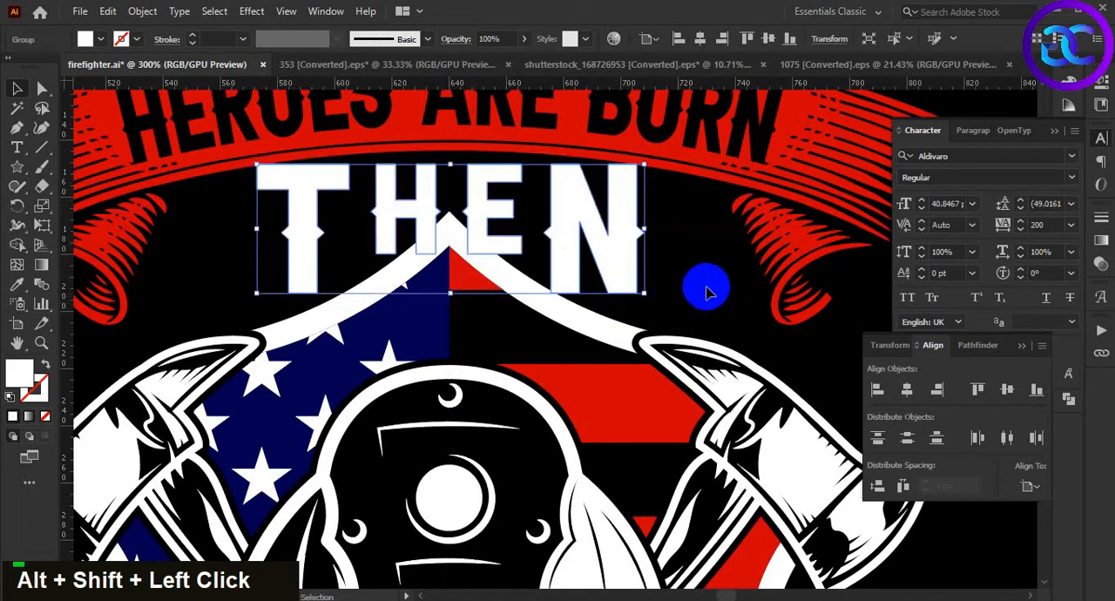
pyautogui.click(686, 269)
pyautogui.keyDown('alt'); pyautogui.scroll(-3, 690, 277); pyautogui.keyUp('alt')
pyautogui.click(651, 248)
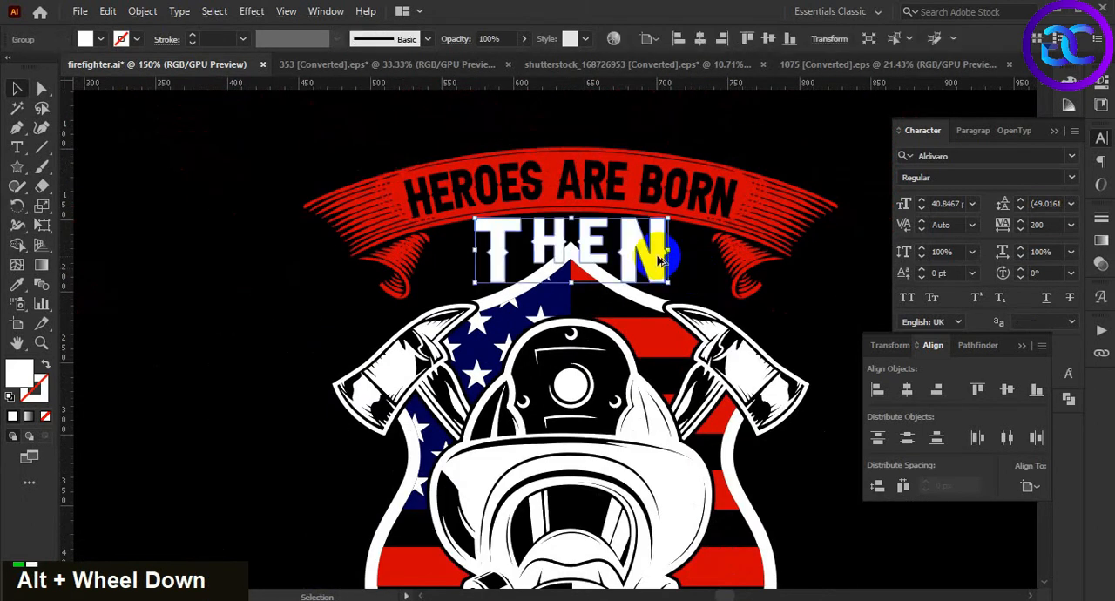
pyautogui.keyDown('alt'); pyautogui.scroll(1, 660, 258); pyautogui.keyUp('alt')
pyautogui.moveTo(541, 203); pyautogui.dragTo(541, 208)
pyautogui.moveTo(658, 257); pyautogui.dragTo(610, 269)
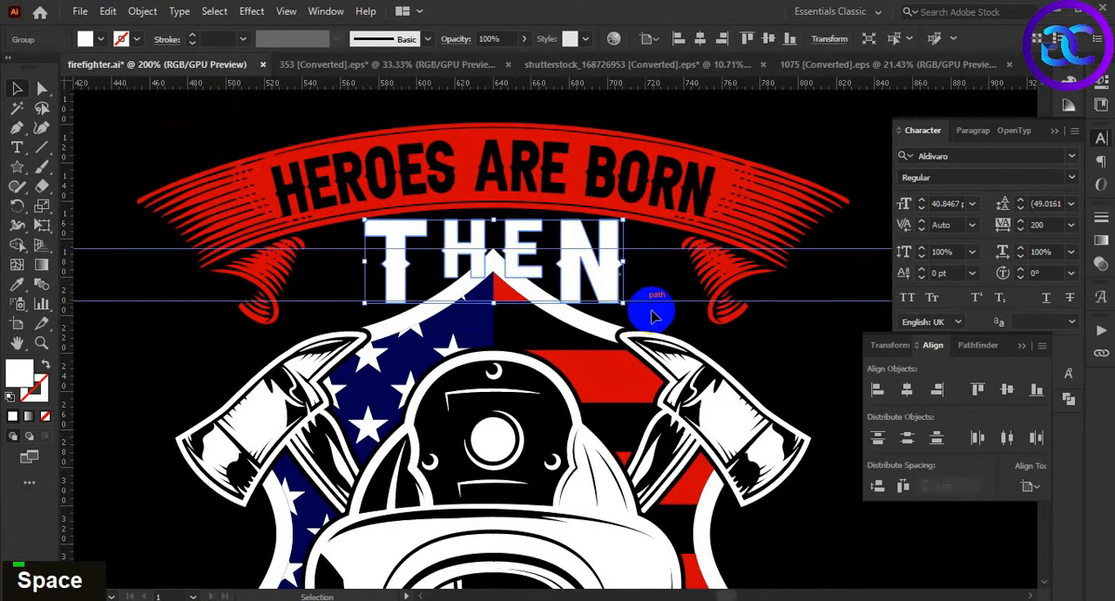
pyautogui.press('Down')
pyautogui.press('Down')
# Apply a horizontal Arc warp with a 10% bend to the THEN lettering
pyautogui.click(251, 10)
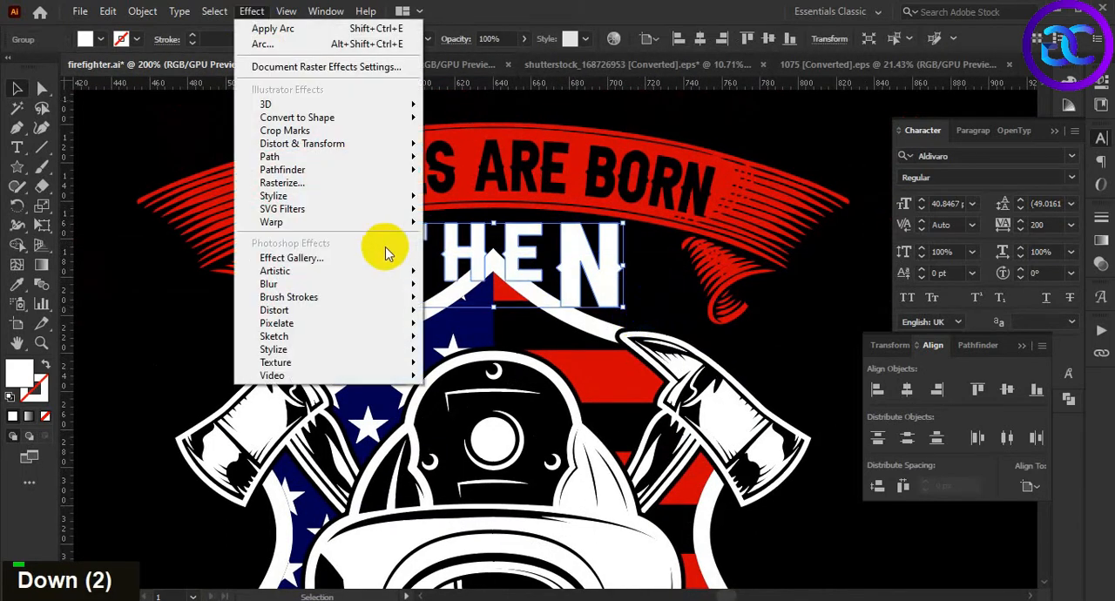
pyautogui.moveTo(374, 219)
pyautogui.click(449, 222)
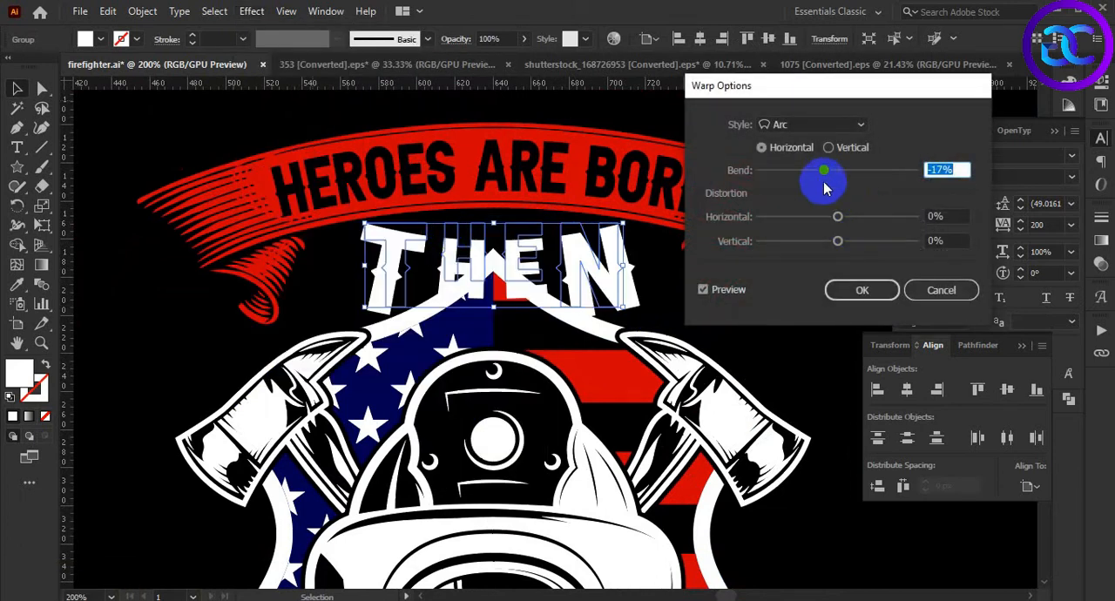
pyautogui.moveTo(843, 174); pyautogui.dragTo(853, 173)
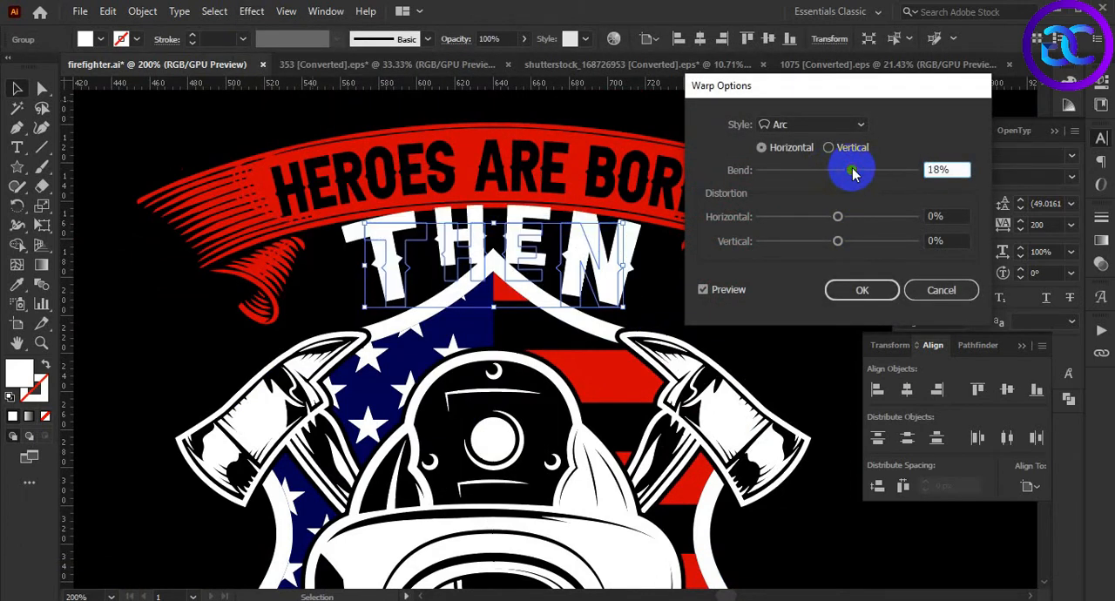
pyautogui.scroll(1, 950, 169)
pyautogui.scroll(-6, 950, 169)
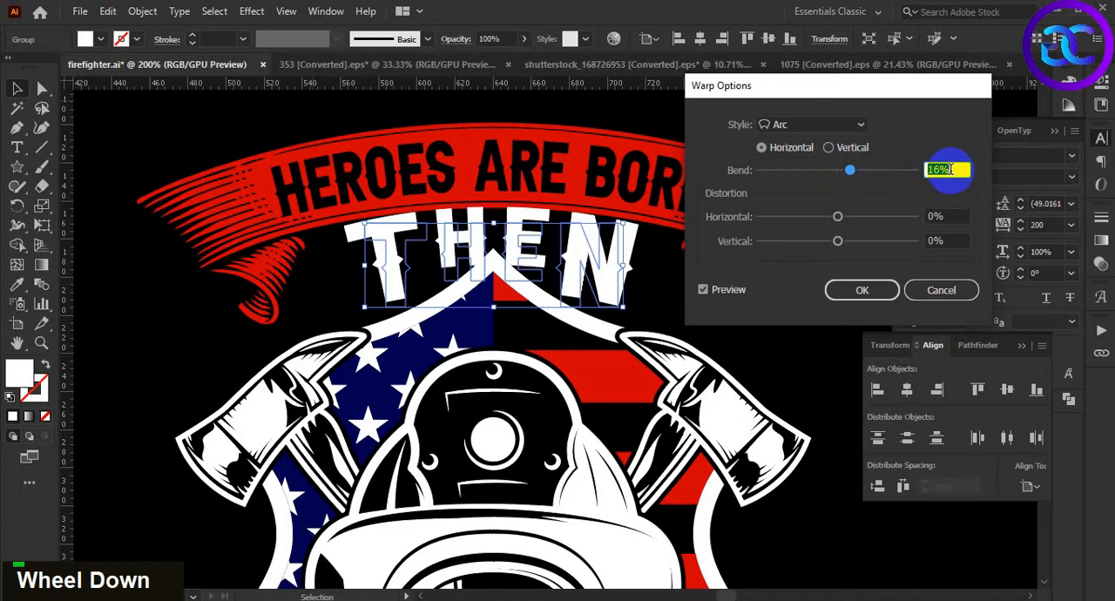
pyautogui.scroll(1, 950, 169)
pyautogui.scroll(-2, 950, 169)
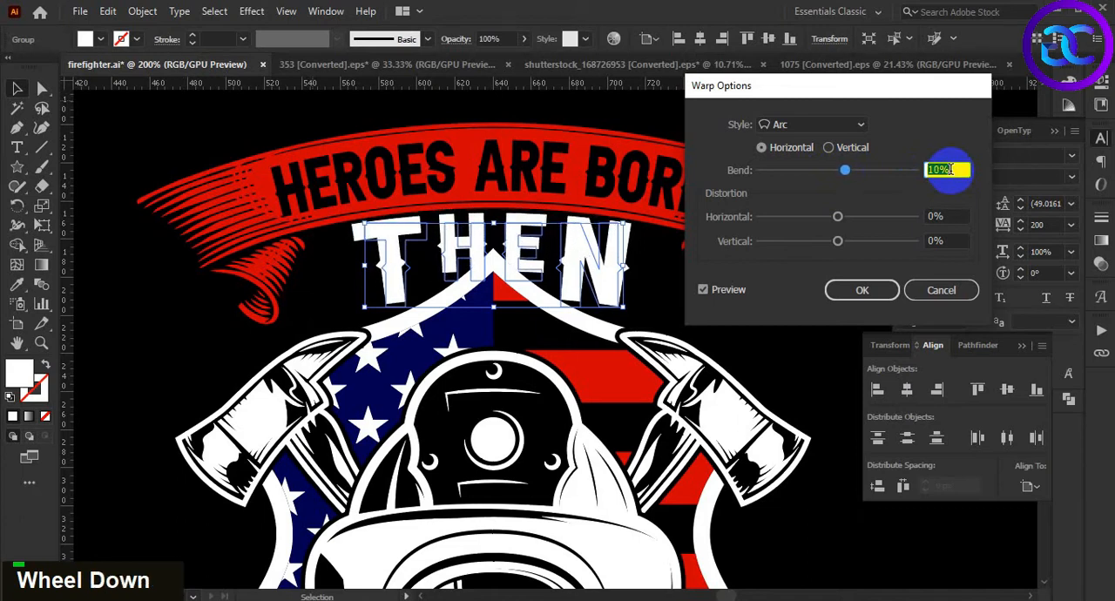
pyautogui.scroll(1, 950, 169)
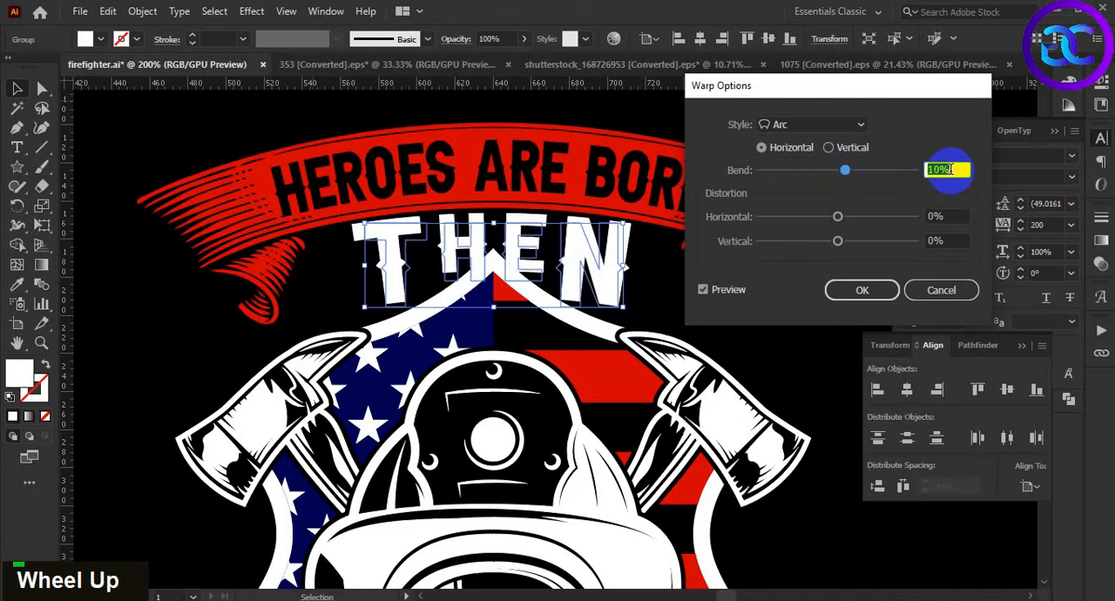
pyautogui.click(863, 296)
# Expand the appearance of the warped THEN lettering and centre it horizontally with the upper red ribbon
pyautogui.click(143, 11)
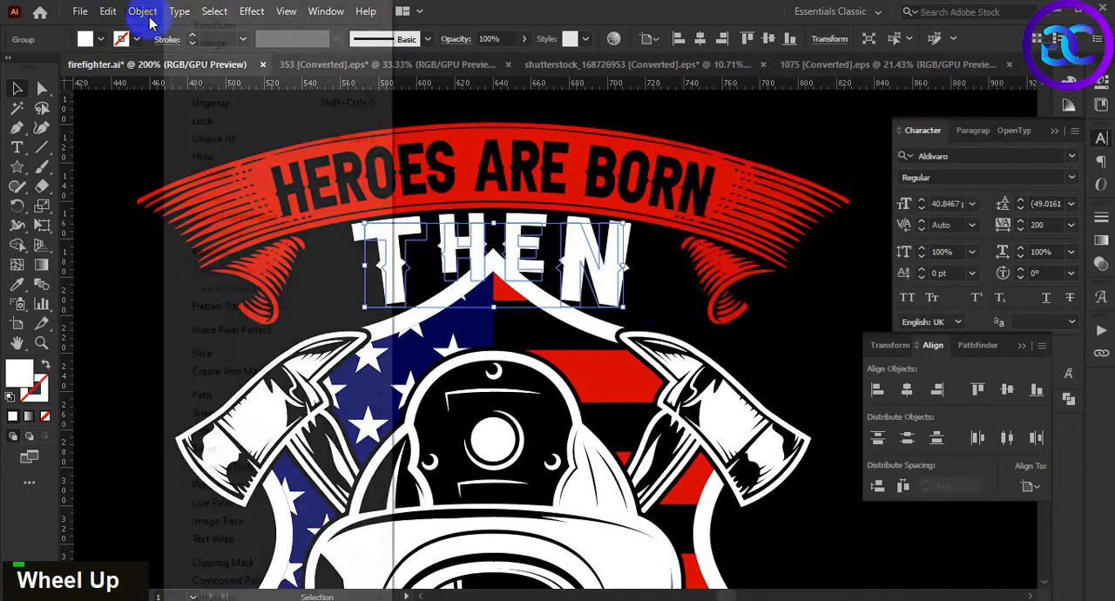
pyautogui.click(235, 216)
pyautogui.press('space')
pyautogui.moveTo(668, 293); pyautogui.dragTo(663, 264)
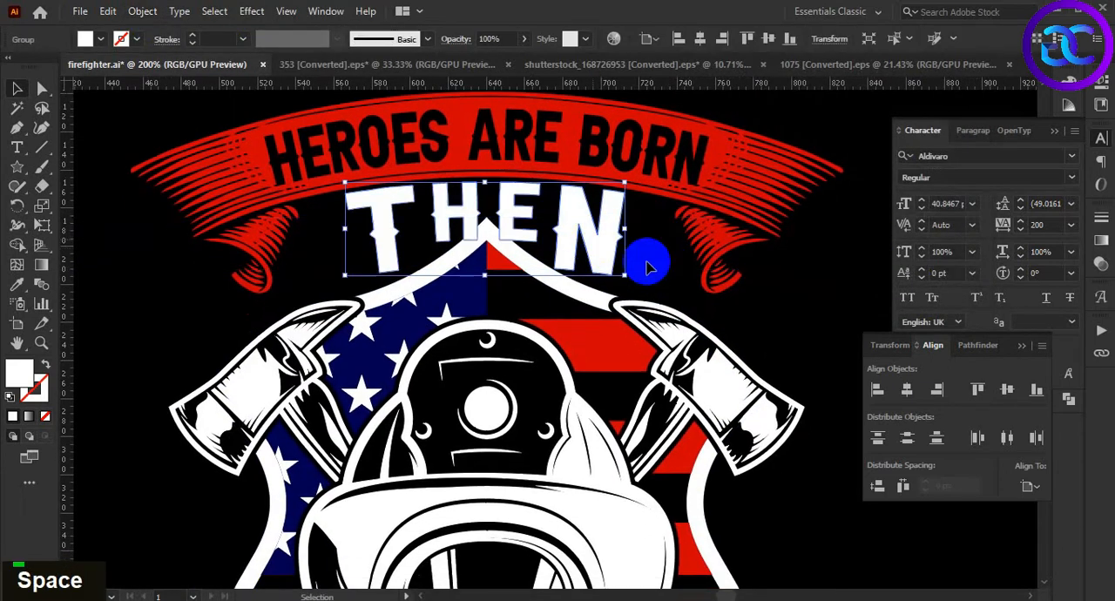
pyautogui.scroll(-1, 646, 268)
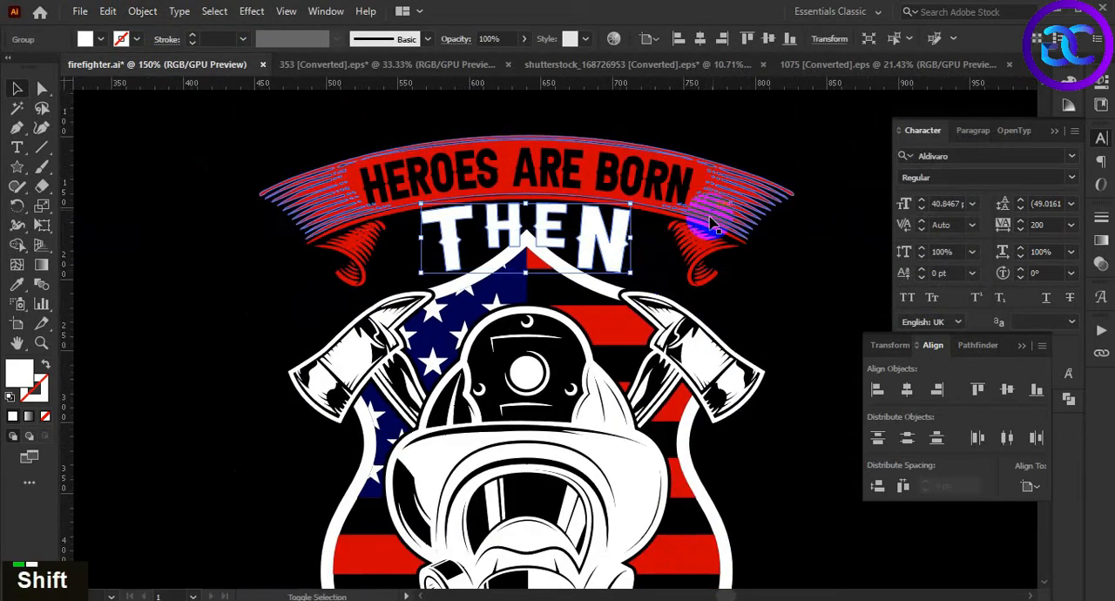
pyautogui.keyDown('shift'); pyautogui.click(718, 228); pyautogui.keyUp('shift')
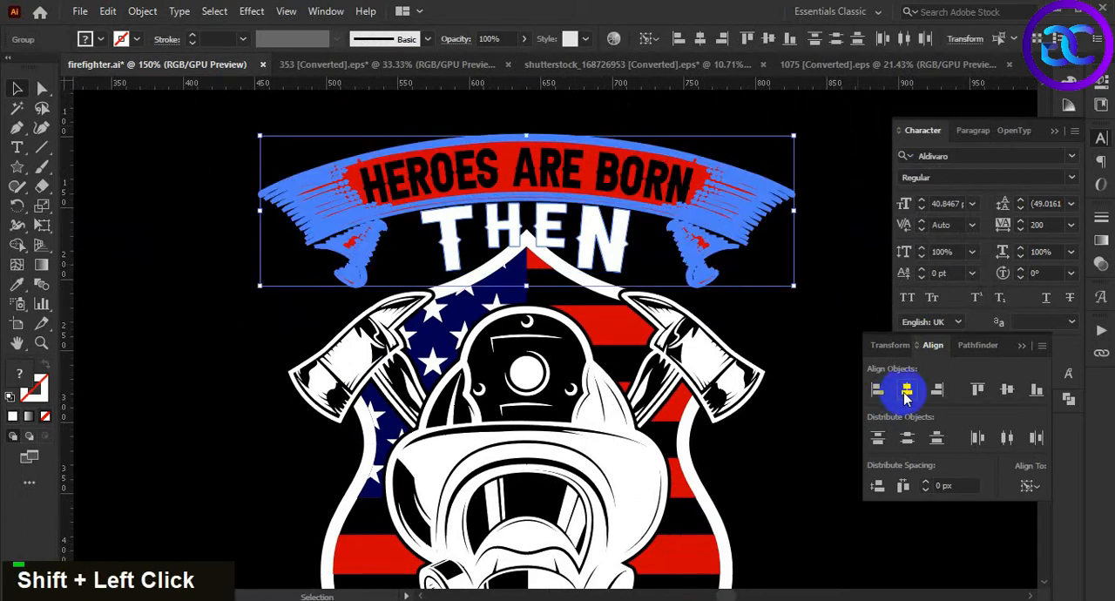
pyautogui.doubleClick(740, 293)
# Nudge the upper HEROES ARE BORN ribbon up slightly to clear the THEN lettering
pyautogui.scroll(-2, 729, 281)
pyautogui.keyDown('alt'); pyautogui.scroll(-1, 778, 342); pyautogui.keyUp('alt')
pyautogui.keyDown('alt'); pyautogui.scroll(3, 776, 335); pyautogui.keyUp('alt')
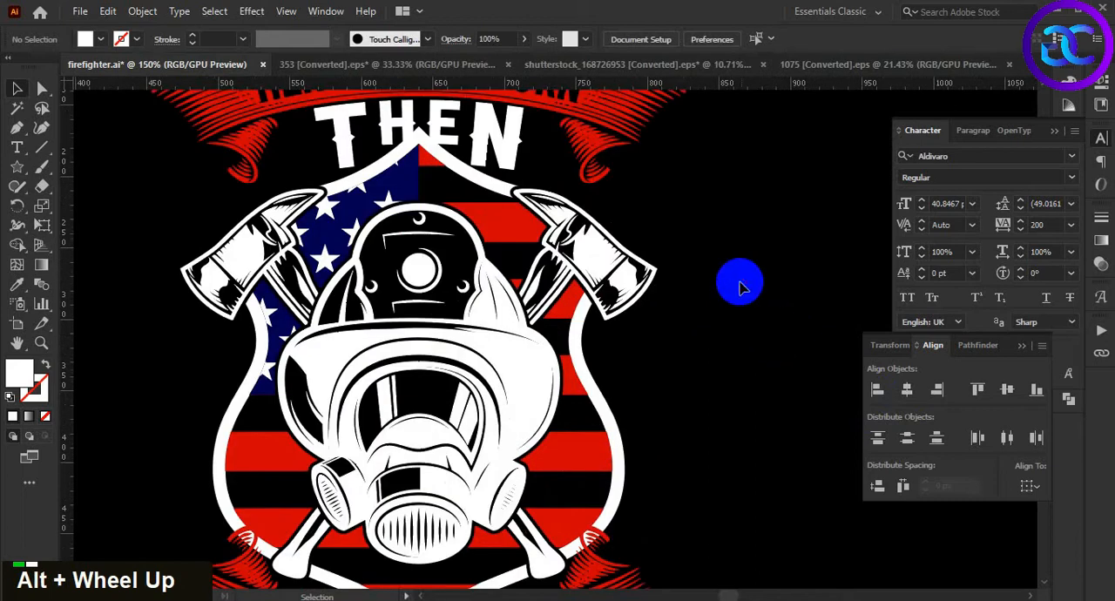
pyautogui.moveTo(715, 260); pyautogui.dragTo(770, 331)
pyautogui.click(690, 178)
pyautogui.click(759, 294)
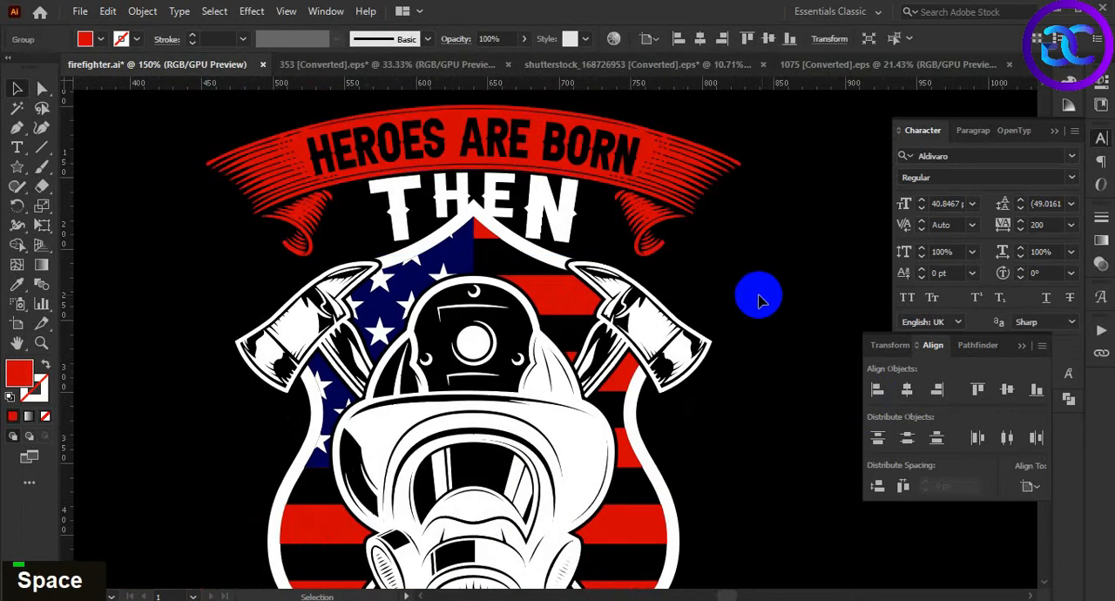
pyautogui.click(736, 173)
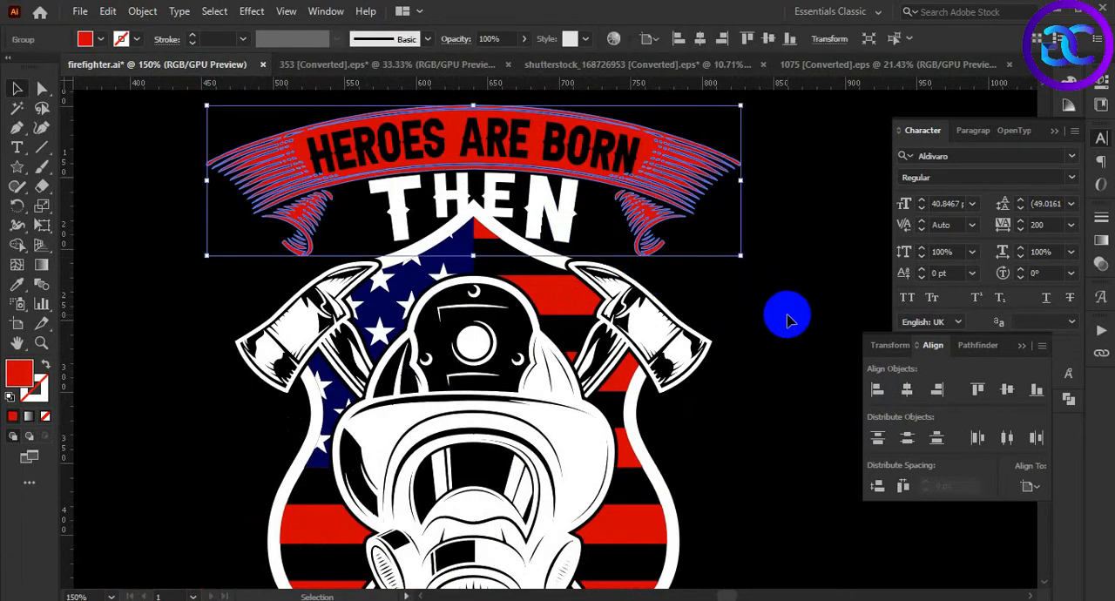
pyautogui.press('Up')
pyautogui.press('Up')
pyautogui.click(755, 283)
pyautogui.keyDown('alt'); pyautogui.scroll(-2, 755, 281); pyautogui.keyUp('alt')
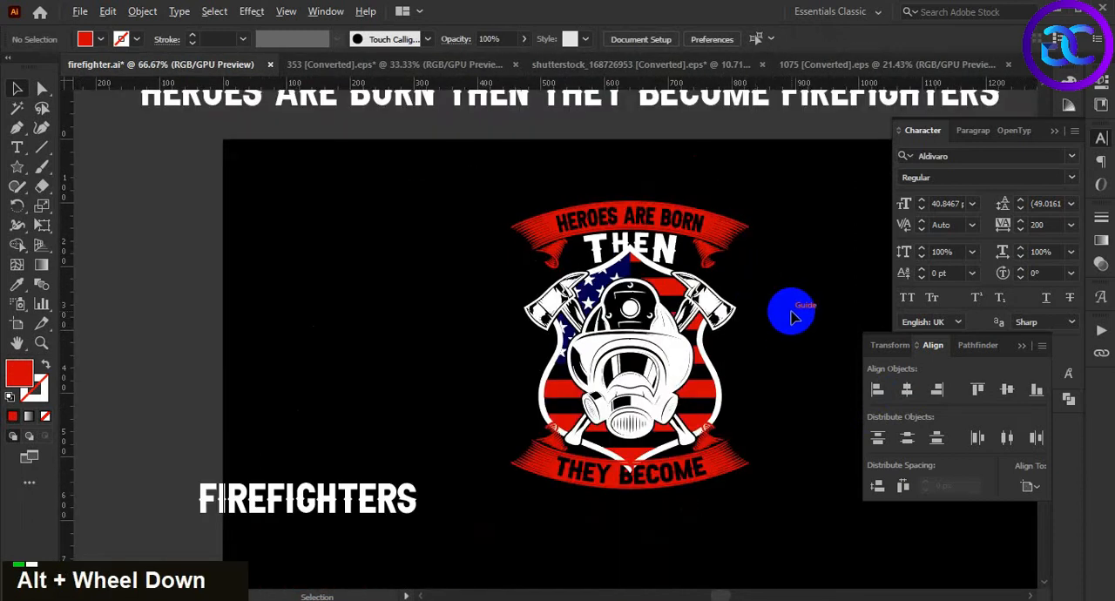
# Isolate the flag shield's white outline, create an offset path from it and fill the offset with the background's black
pyautogui.keyDown('alt'); pyautogui.scroll(1, 789, 312); pyautogui.keyUp('alt')
pyautogui.keyDown('alt'); pyautogui.scroll(1, 550, 240); pyautogui.keyUp('alt')
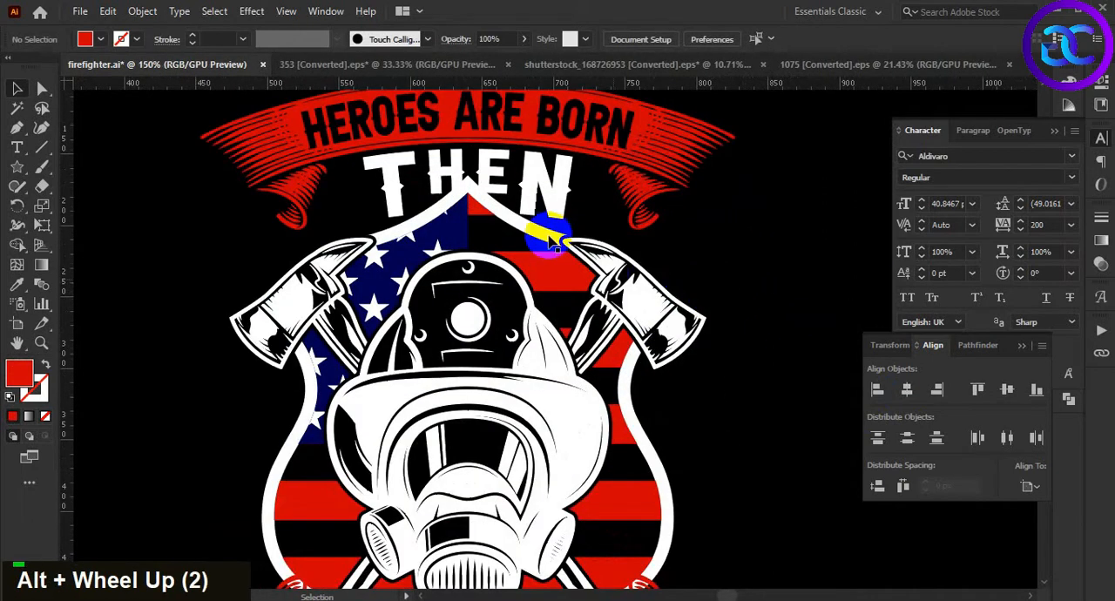
pyautogui.click(531, 226)
pyautogui.doubleClick(526, 225)
pyautogui.doubleClick(526, 227)
pyautogui.click(526, 226)
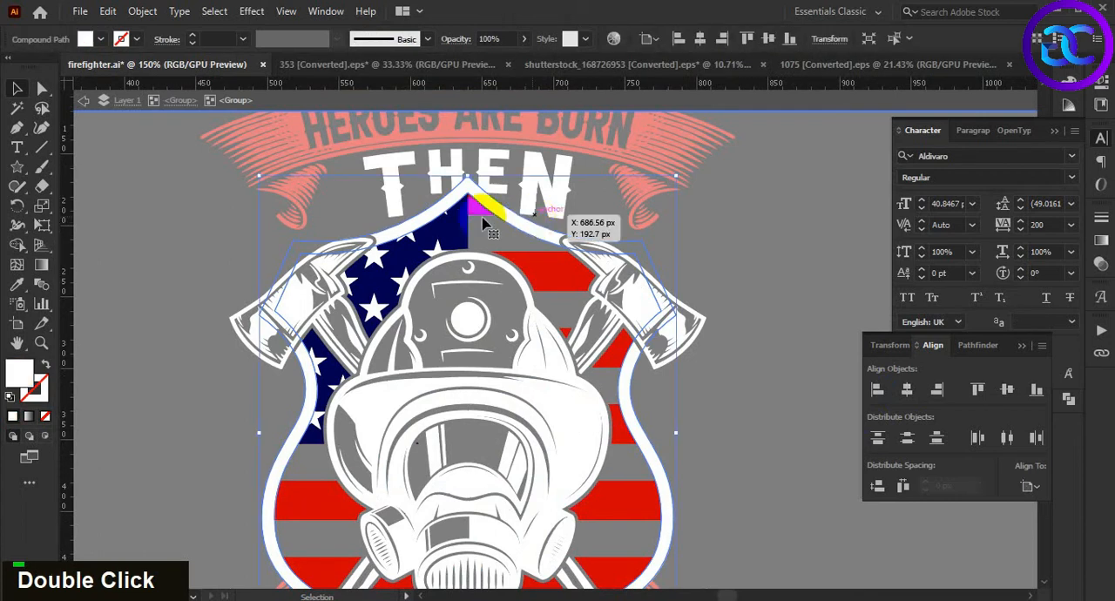
pyautogui.click(142, 11)
pyautogui.moveTo(277, 392)
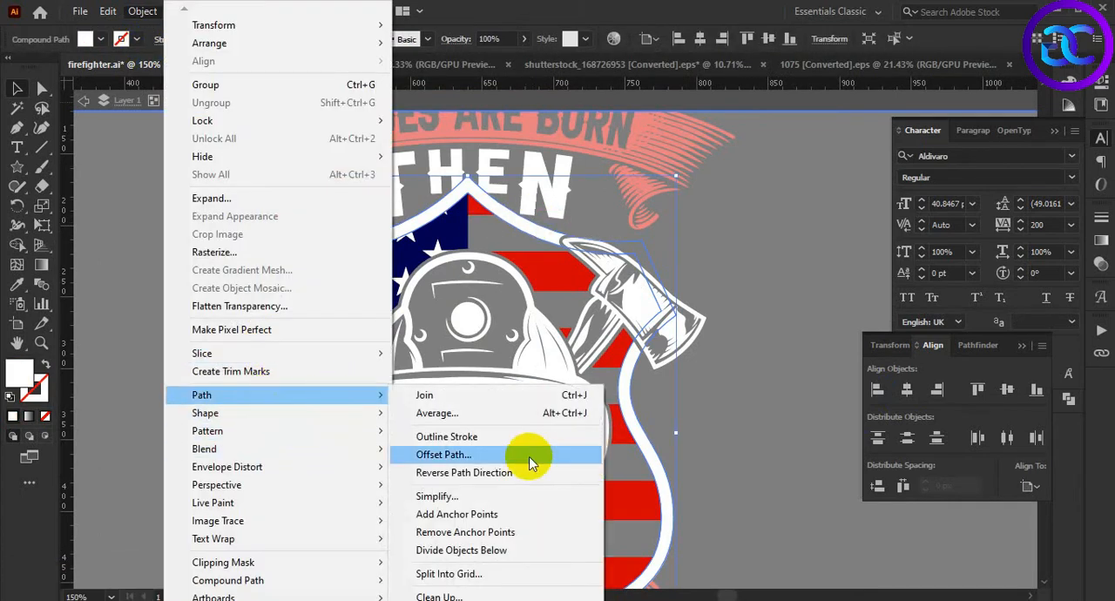
pyautogui.click(531, 455)
pyautogui.click(843, 253)
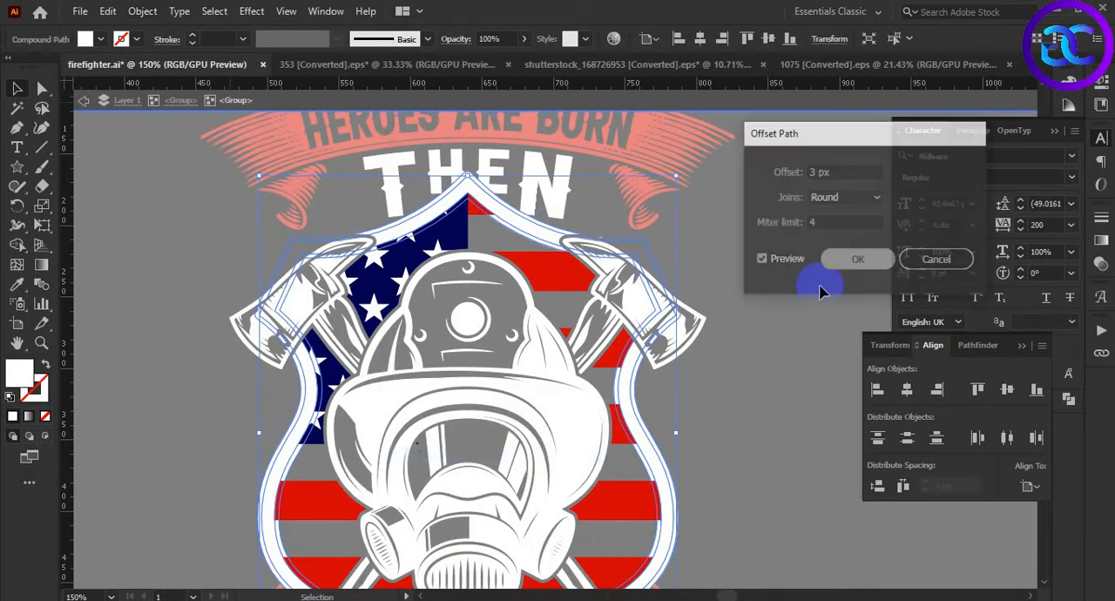
pyautogui.press('i')
pyautogui.click(826, 440)
pyautogui.press('Delete')
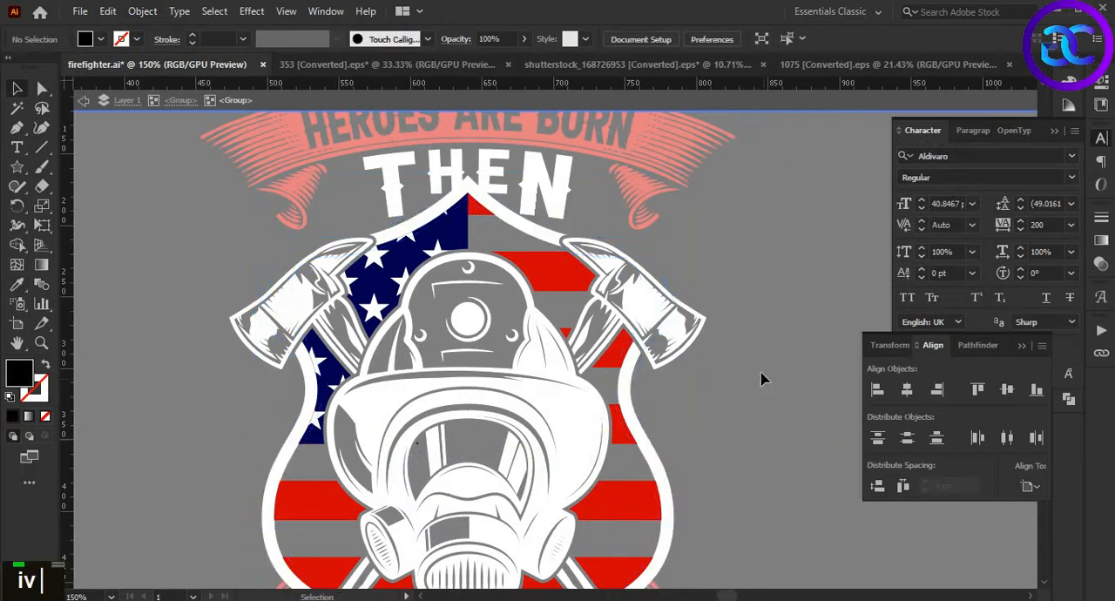
# Give the THEN lettering an unclipped opacity mask and paste the shield outline's black offset in place inside it
pyautogui.doubleClick(760, 362)
pyautogui.click(566, 183)
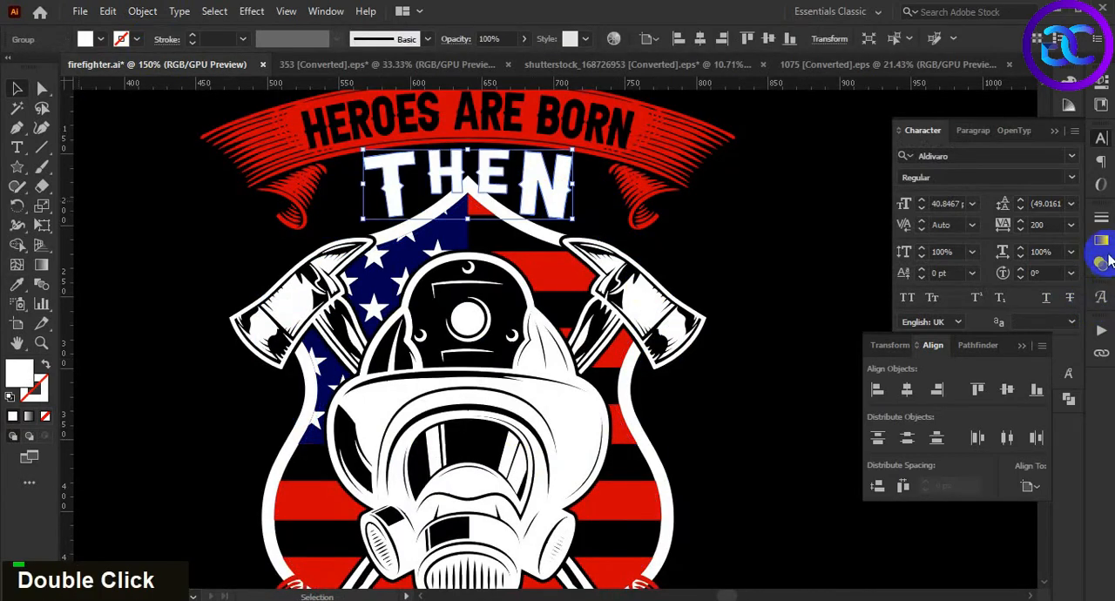
pyautogui.click(1101, 262)
pyautogui.doubleClick(988, 277)
pyautogui.click(1021, 279)
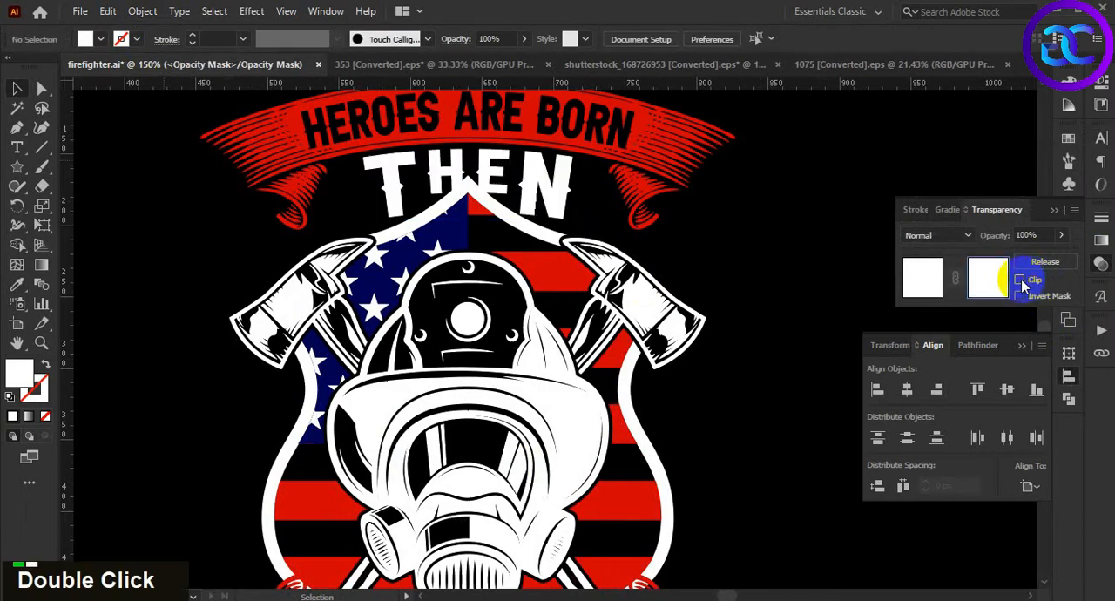
pyautogui.hotkey('ctrl', 'f')
pyautogui.click(925, 277)
pyautogui.click(770, 331)
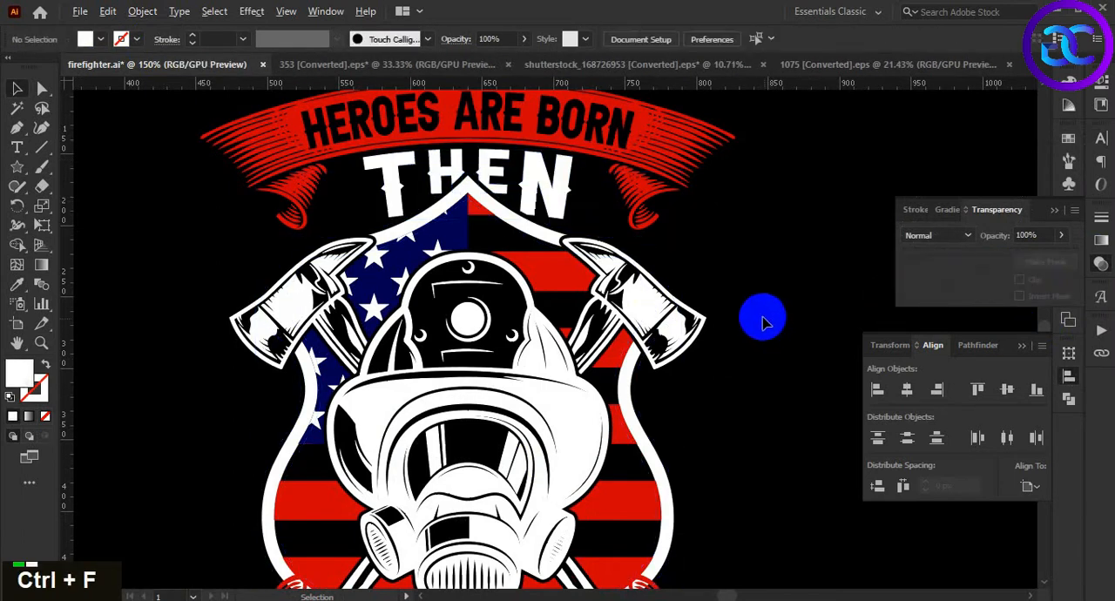
# Move the FIREFIGHTERS text to just below the THEY BECOME ribbon
pyautogui.scroll(-2, 737, 287)
pyautogui.scroll(-1, 737, 291)
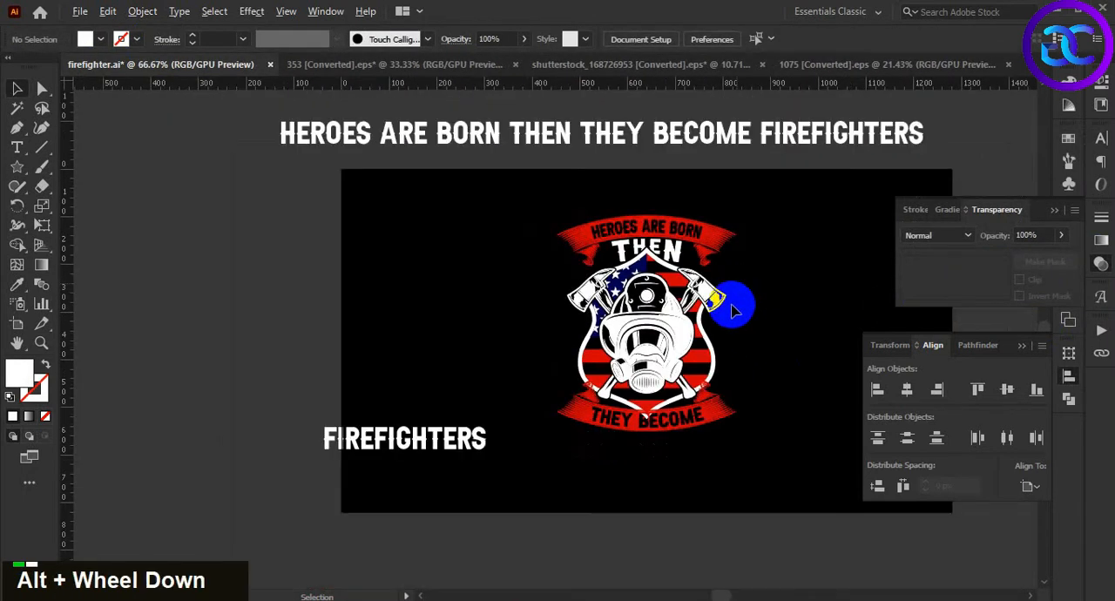
pyautogui.press('space')
pyautogui.moveTo(752, 343); pyautogui.dragTo(662, 344)
pyautogui.scroll(-1, 655, 331)
pyautogui.scroll(2, 653, 331)
pyautogui.doubleClick(646, 419)
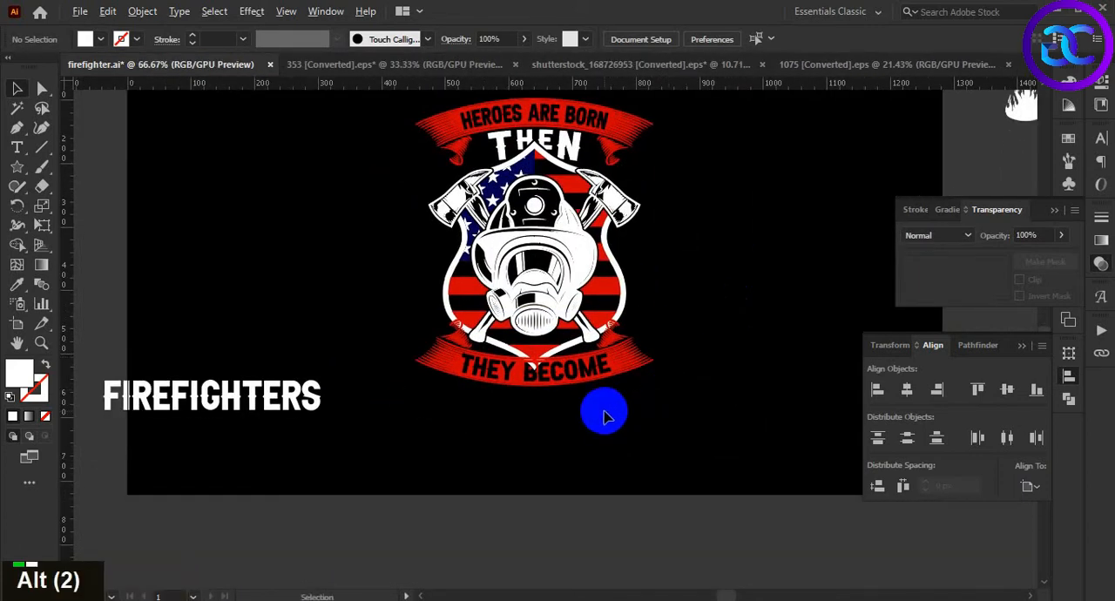
pyautogui.scroll(1, 605, 413)
pyautogui.scroll(-1, 592, 413)
pyautogui.moveTo(322, 409); pyautogui.dragTo(645, 431)
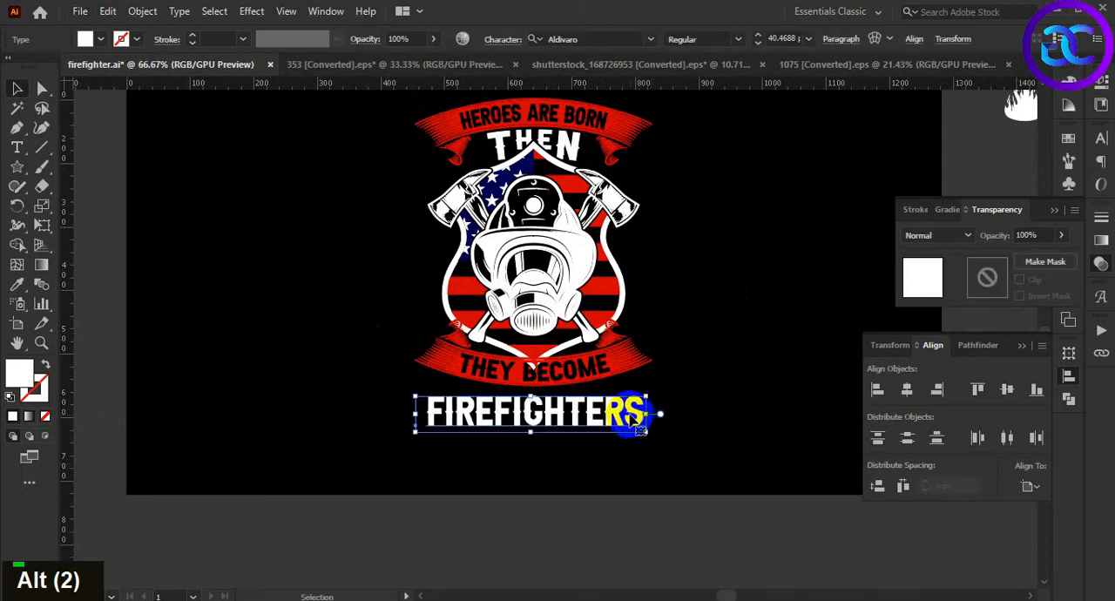
# Convert the FIREFIGHTERS text to outlines and centre it horizontally with the THEY BECOME ribbon
pyautogui.hotkey('ctrl', 'shift', 'o')
pyautogui.keyDown('shift'); pyautogui.click(645, 359); pyautogui.keyUp('shift')
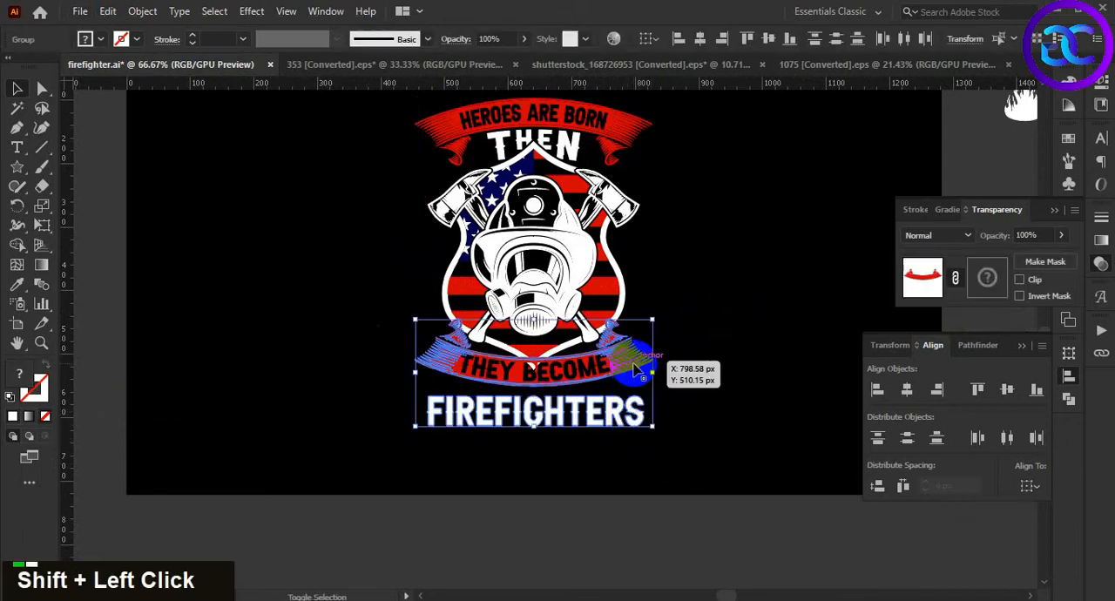
pyautogui.doubleClick(746, 451)
# Stretch the FIREFIGHTERS lettering to the lower ribbon's full width, make it taller and let its upper part overlap the ribbon
pyautogui.scroll(2, 630, 451)
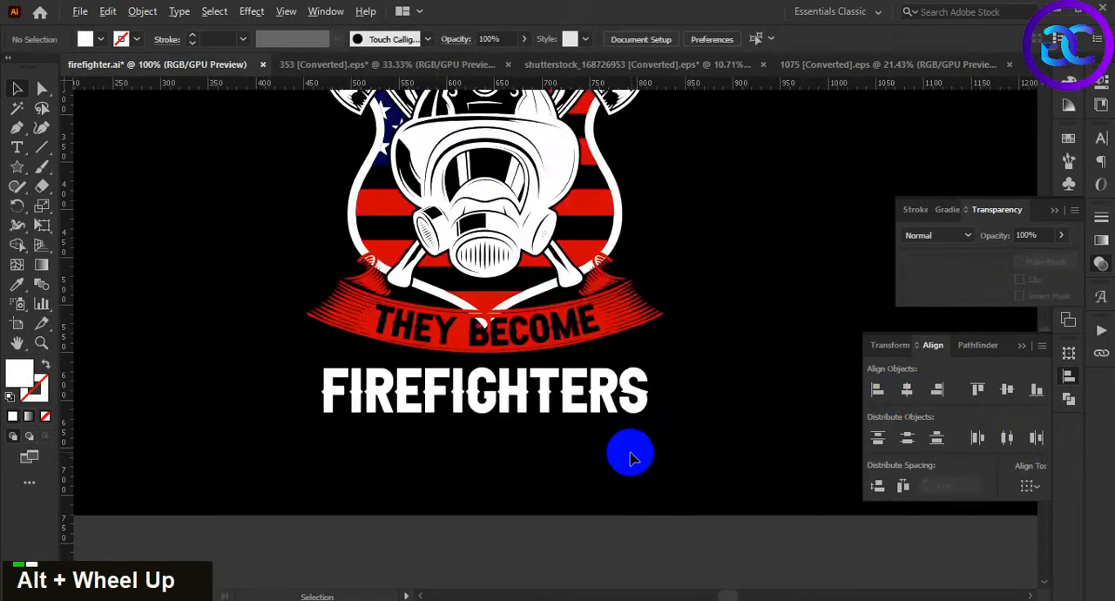
pyautogui.click(629, 388)
pyautogui.moveTo(653, 393); pyautogui.dragTo(662, 436)
pyautogui.moveTo(446, 374); pyautogui.dragTo(410, 258)
pyautogui.doubleClick(457, 425)
pyautogui.click(485, 331)
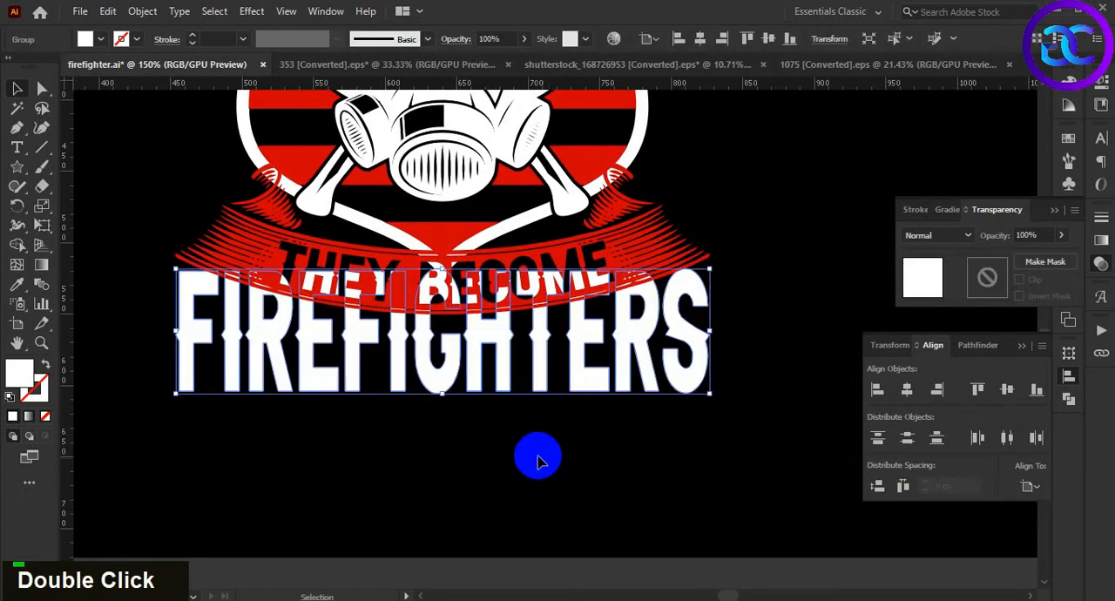
# Apply a horizontal Arc Upper warp with a -25% bend to the FIREFIGHTERS lettering
pyautogui.press('space')
pyautogui.click(250, 12)
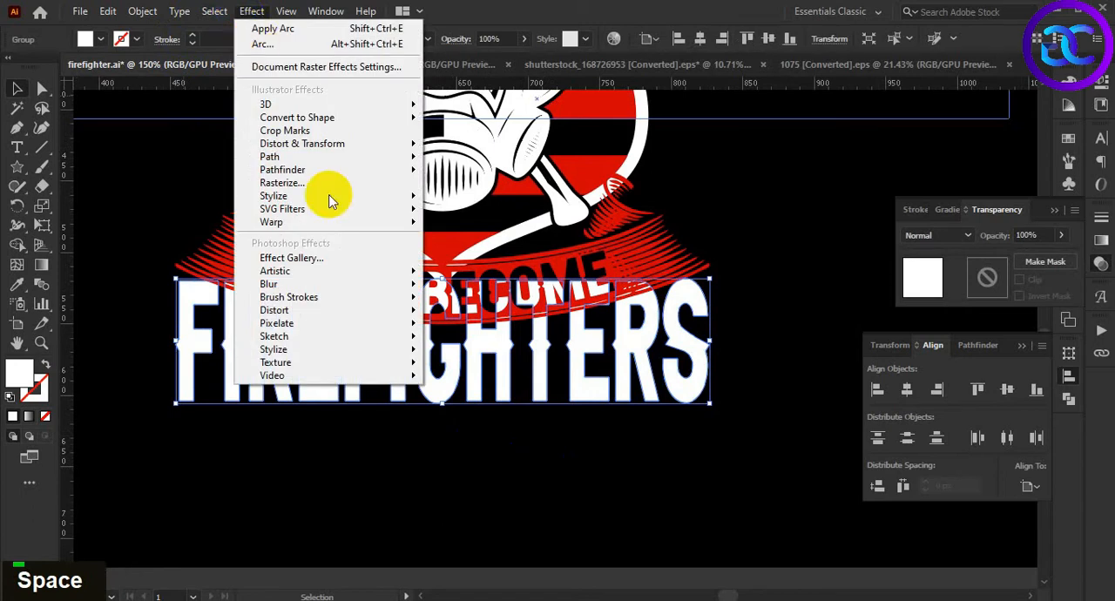
pyautogui.moveTo(392, 222)
pyautogui.click(477, 189)
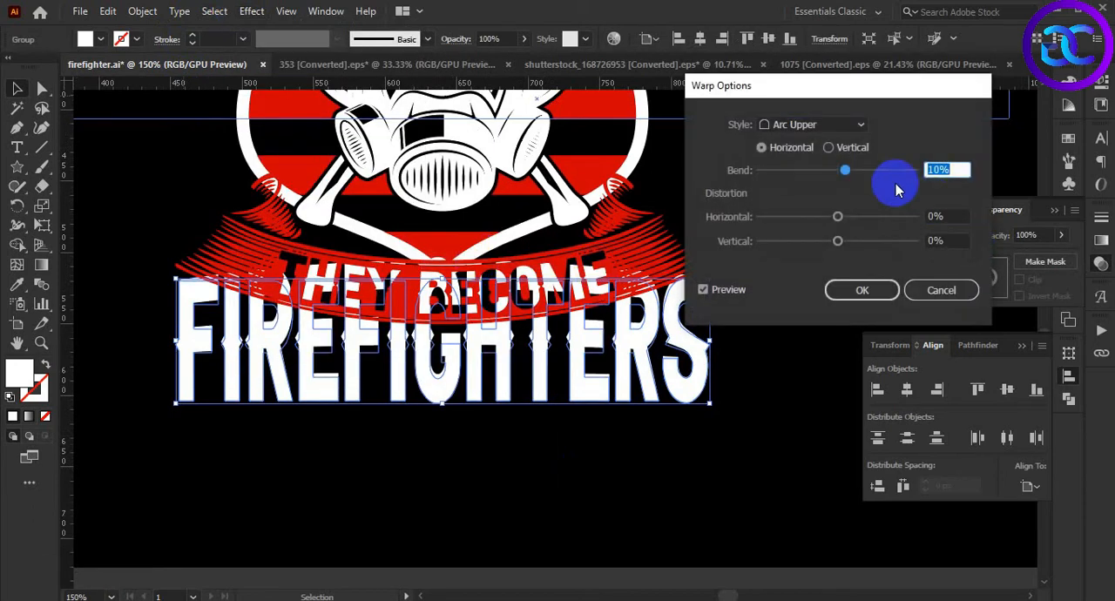
pyautogui.moveTo(826, 179); pyautogui.dragTo(820, 183)
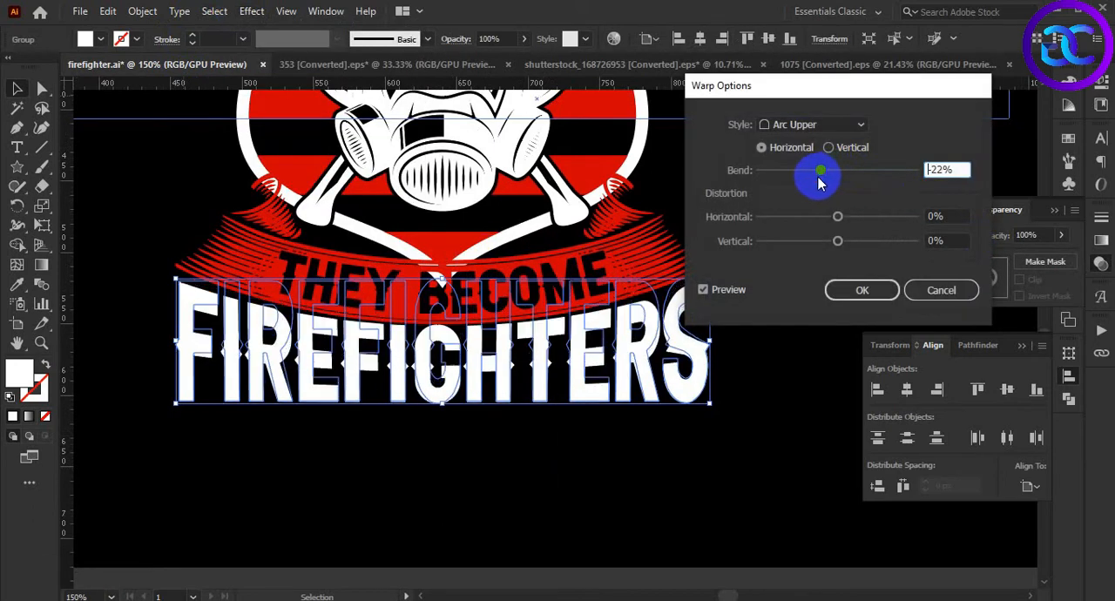
pyautogui.scroll(1, 959, 169)
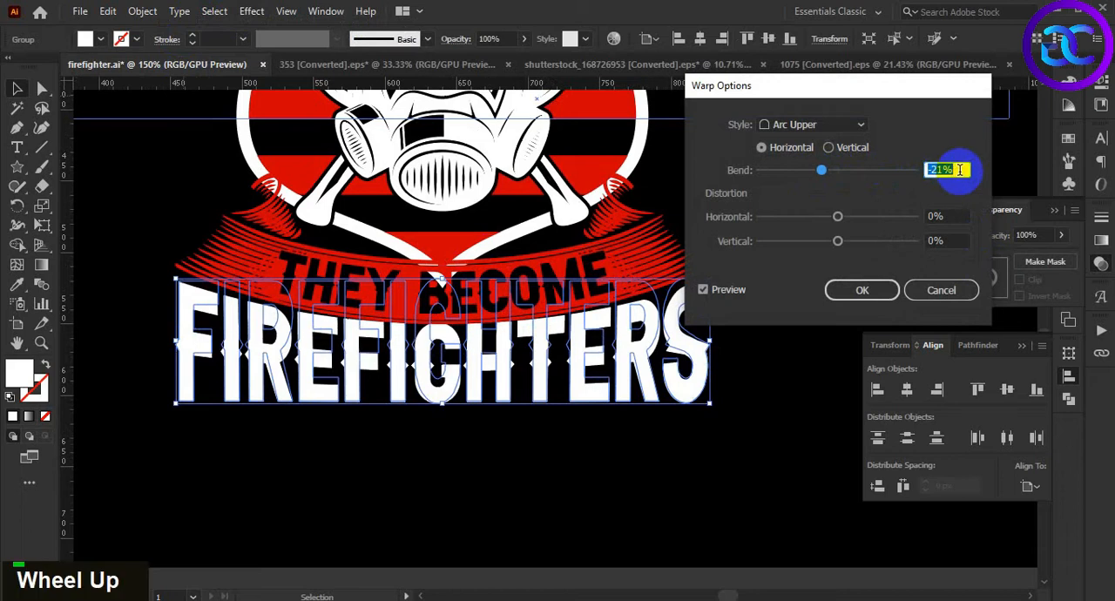
pyautogui.scroll(-5, 960, 170)
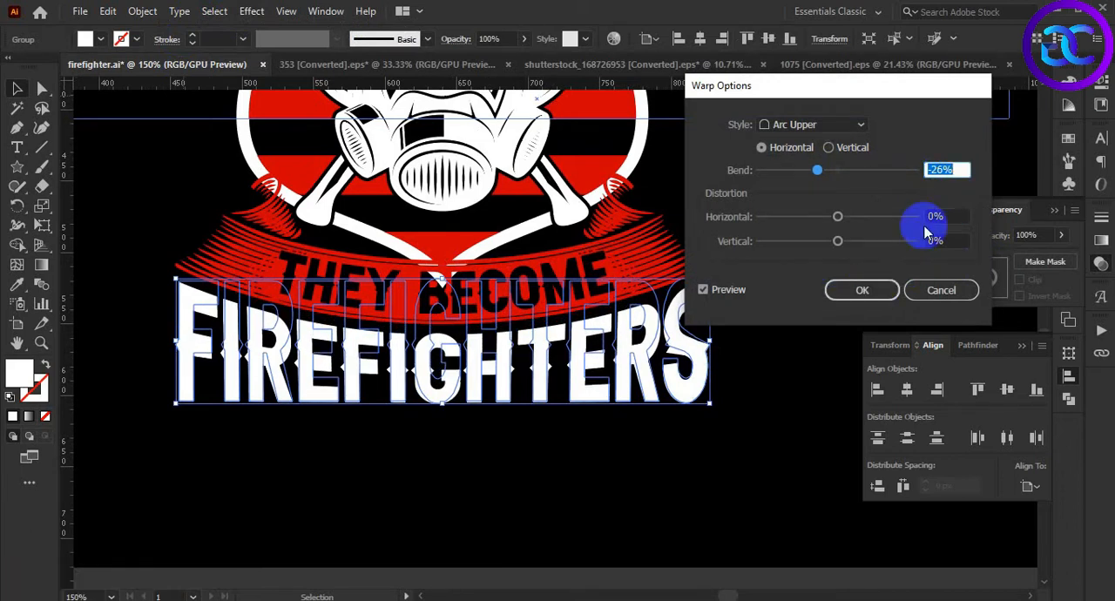
pyautogui.scroll(-1, 956, 167)
pyautogui.scroll(1, 956, 168)
pyautogui.scroll(-1, 956, 167)
pyautogui.scroll(1, 955, 167)
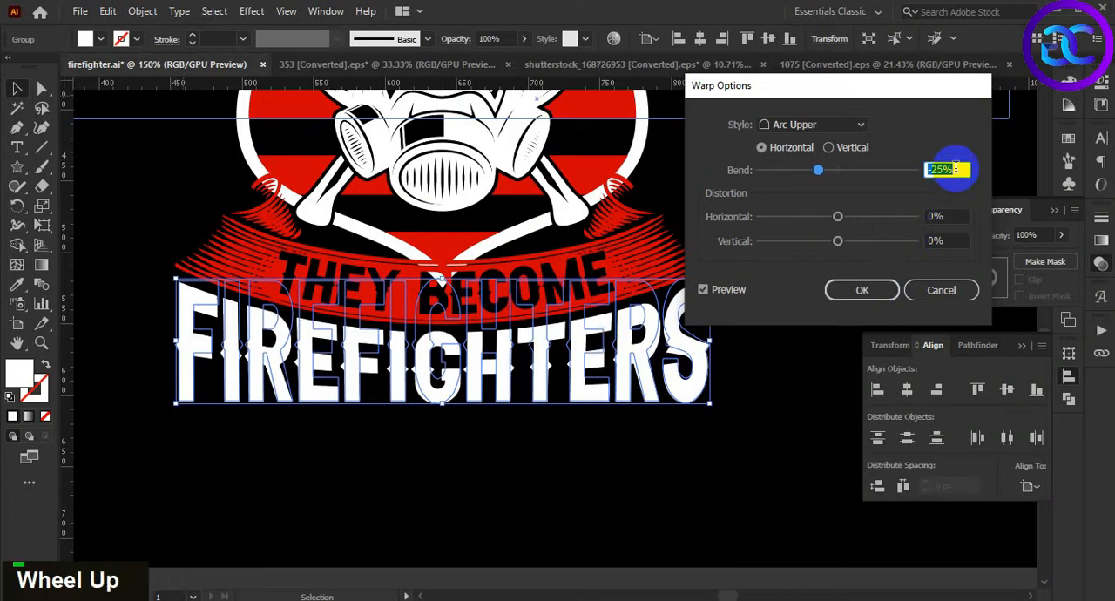
pyautogui.click(860, 304)
# Nudge the warped FIREFIGHTERS lettering up slightly towards the lower ribbon
pyautogui.press('Up')
pyautogui.press('Up')
pyautogui.press('Down')
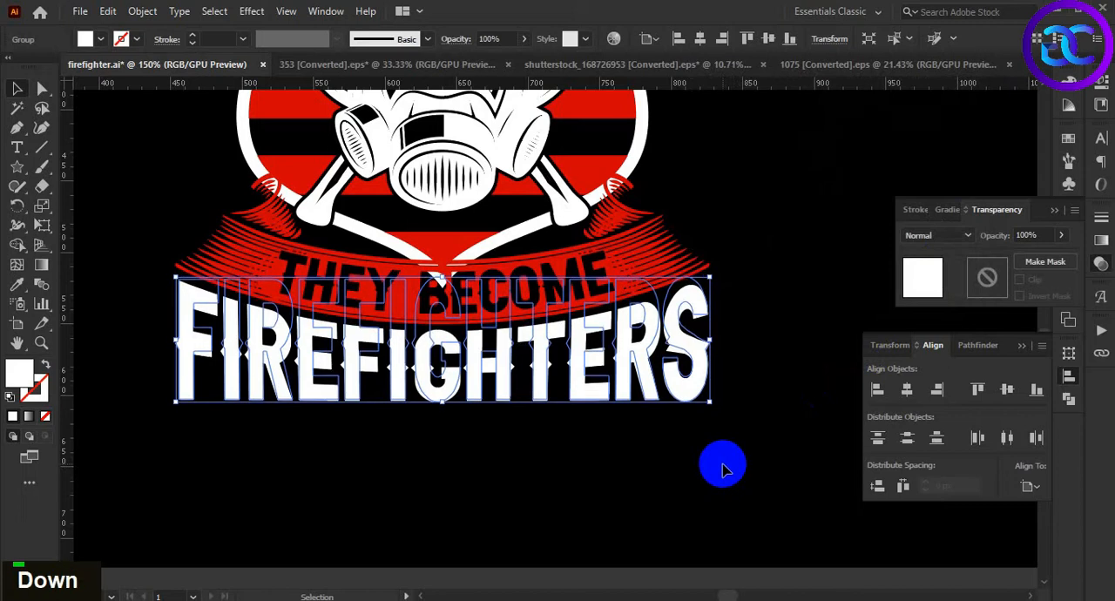
pyautogui.click(722, 470)
# Examine the fit of the FIREFIGHTERS lettering under the lower ribbon and the balance of the whole design
pyautogui.keyDown('alt'); pyautogui.scroll(-4, 719, 450); pyautogui.keyUp('alt')
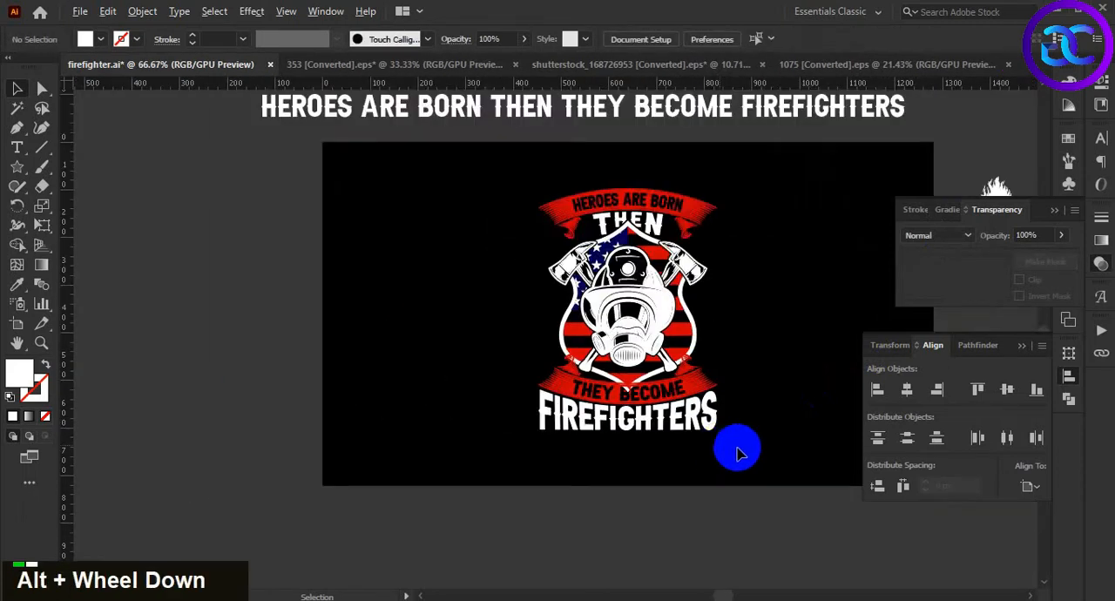
pyautogui.keyDown('alt'); pyautogui.scroll(1, 744, 450); pyautogui.keyUp('alt')
pyautogui.doubleClick(757, 414)
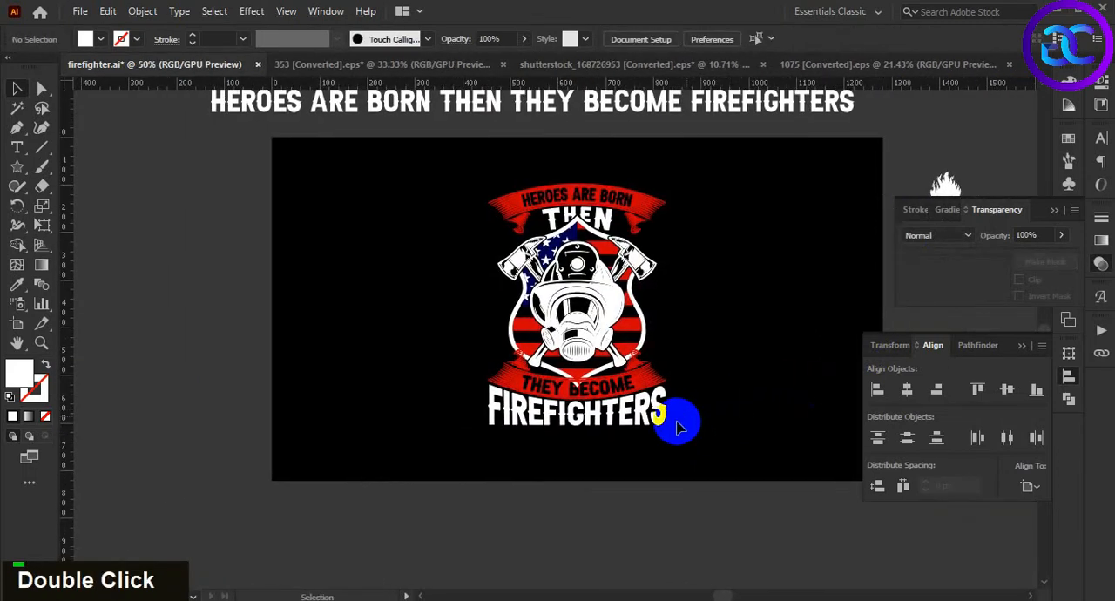
pyautogui.keyDown('alt'); pyautogui.scroll(1, 689, 425); pyautogui.keyUp('alt')
pyautogui.keyDown('alt'); pyautogui.scroll(2, 697, 425); pyautogui.keyUp('alt')
pyautogui.keyDown('alt'); pyautogui.scroll(-1, 706, 420); pyautogui.keyUp('alt')
pyautogui.moveTo(704, 412); pyautogui.dragTo(687, 445)
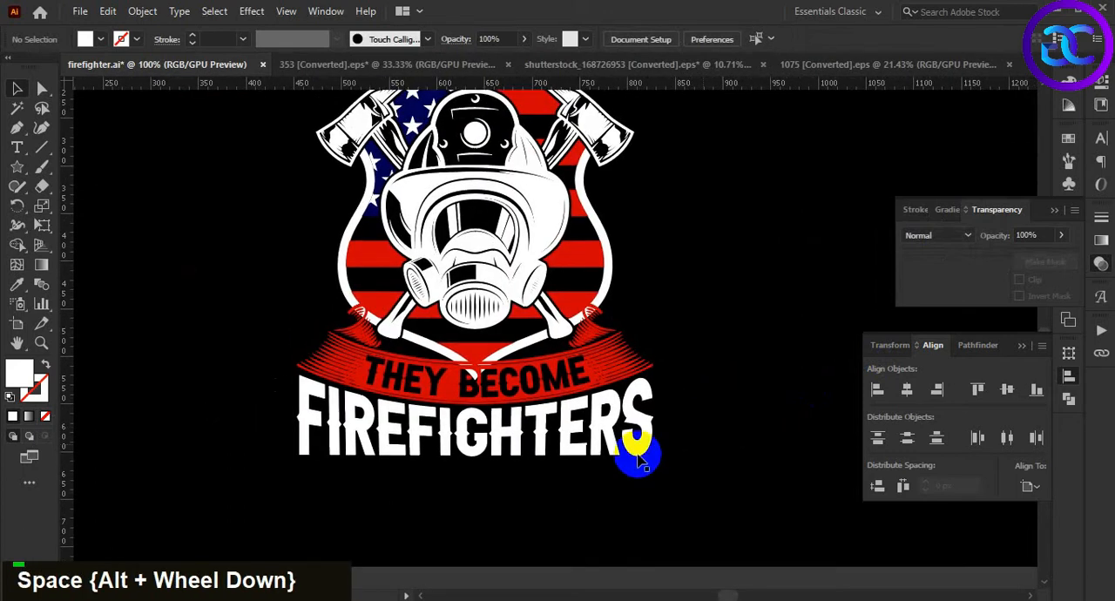
pyautogui.click(640, 445)
pyautogui.click(720, 448)
pyautogui.keyDown('alt'); pyautogui.scroll(-1, 719, 406); pyautogui.keyUp('alt')
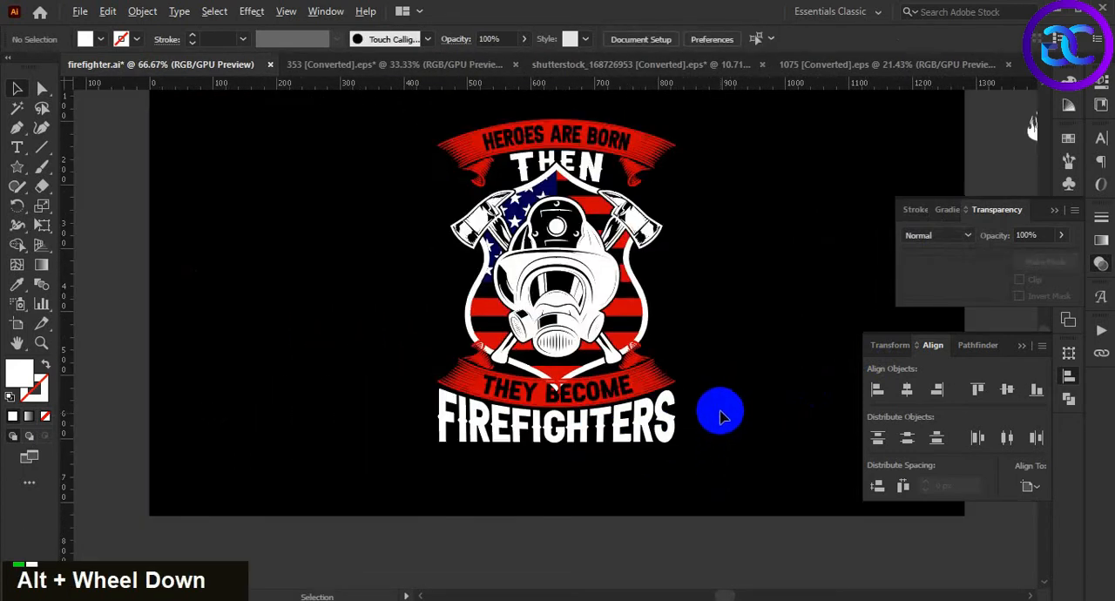
pyautogui.moveTo(724, 354); pyautogui.dragTo(678, 393)
# Expand the appearance of the warped FIREFIGHTERS lettering
pyautogui.click(653, 418)
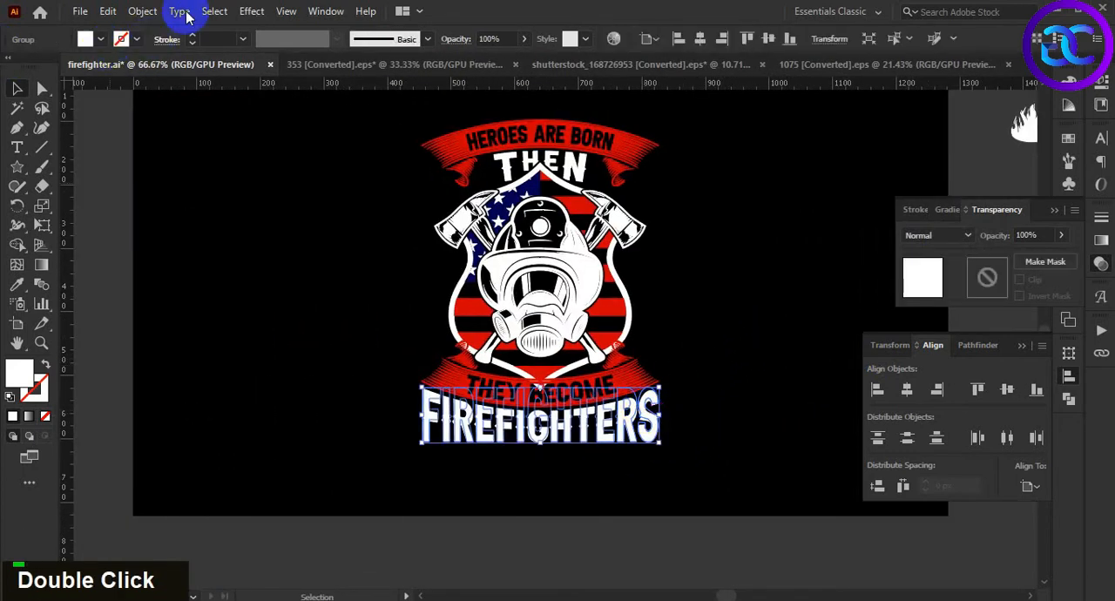
pyautogui.click(142, 12)
pyautogui.click(282, 217)
pyautogui.doubleClick(590, 476)
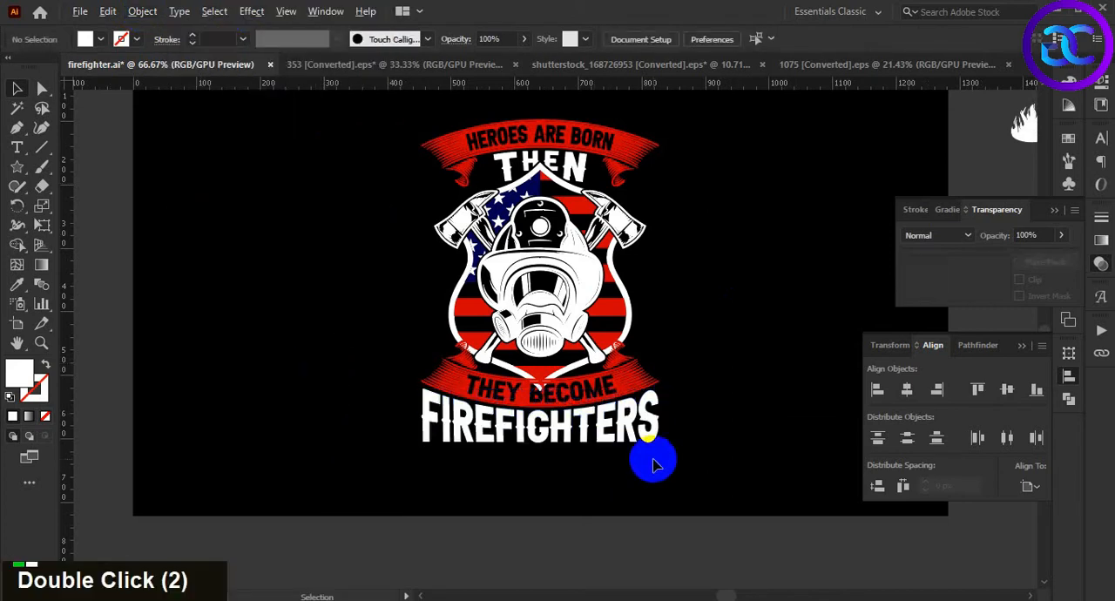
# Create a 3 px offset path with round joins from the THEY BECOME ribbon and fill the offset with the background's black
pyautogui.keyDown('alt'); pyautogui.scroll(2, 645, 466); pyautogui.keyUp('alt')
pyautogui.doubleClick(629, 513)
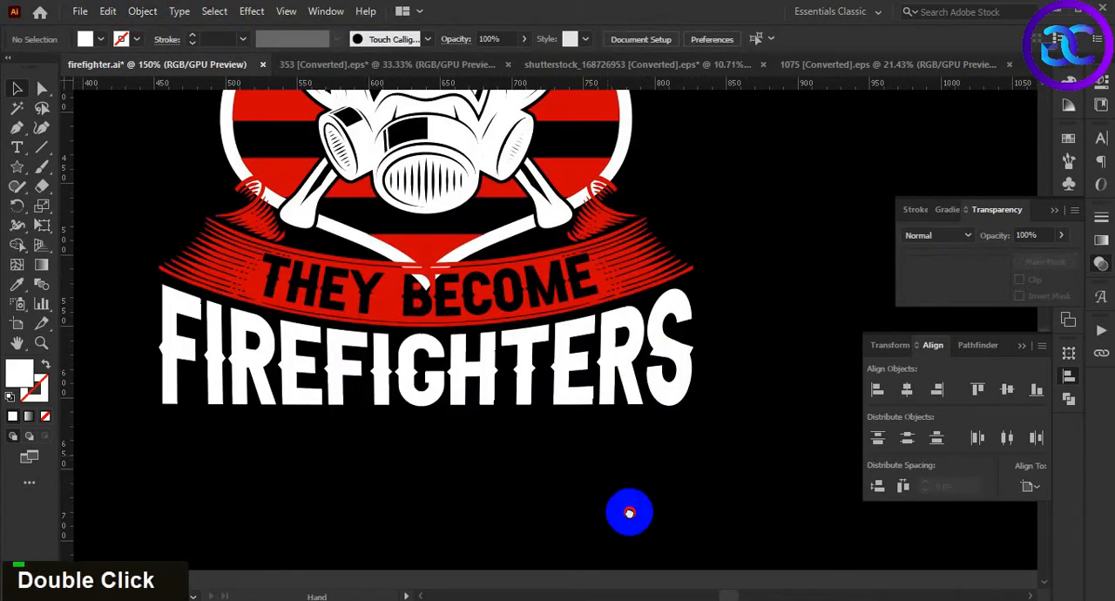
pyautogui.click(642, 319)
pyautogui.click(142, 11)
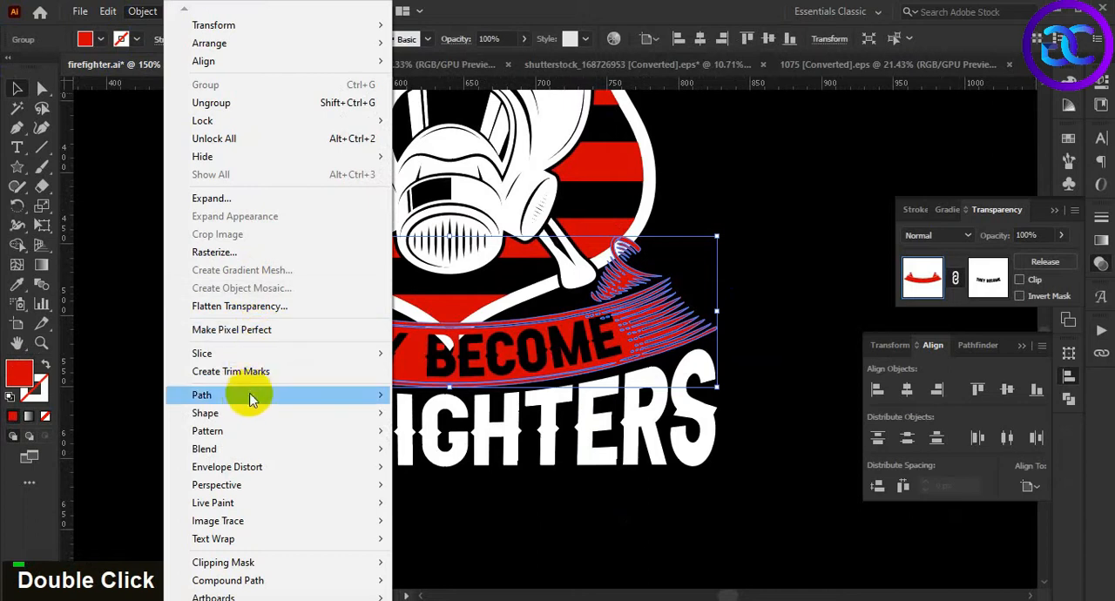
pyautogui.moveTo(250, 399)
pyautogui.click(535, 450)
pyautogui.click(858, 258)
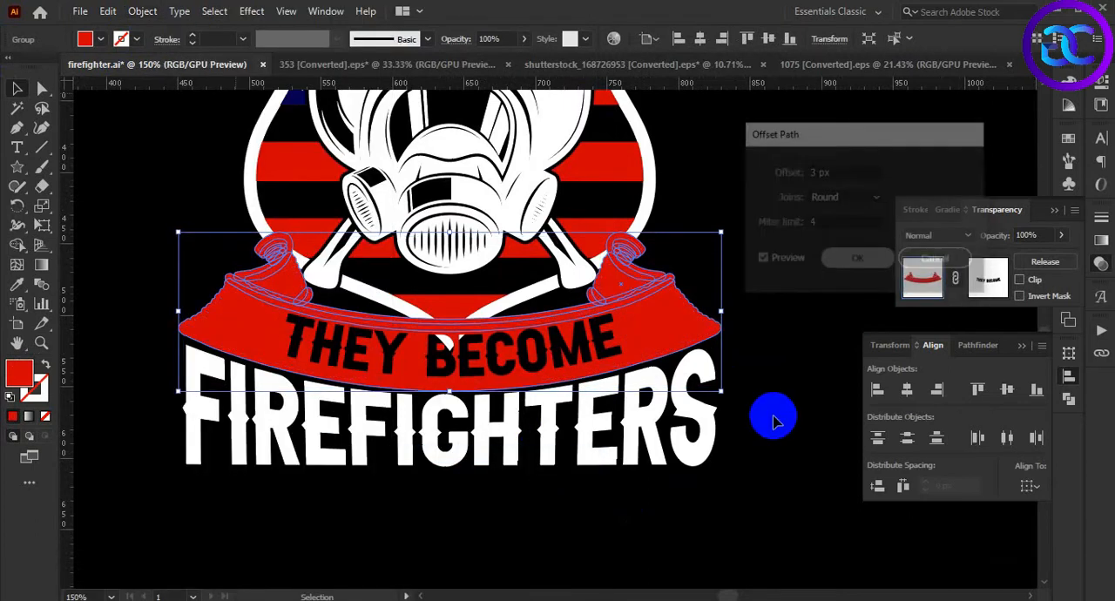
pyautogui.press('i')
pyautogui.click(771, 412)
pyautogui.press('v')
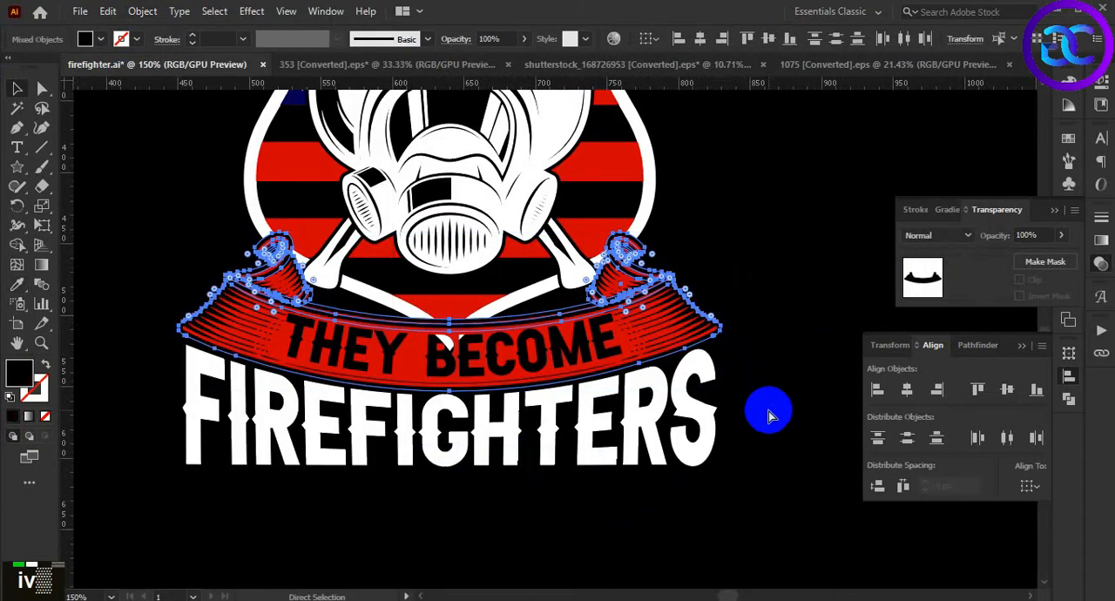
# Give the shield, gas mask and axes group an unclipped opacity mask and paste the ribbon's black offset in place inside it
pyautogui.click(766, 419)
pyautogui.scroll(-1, 766, 418)
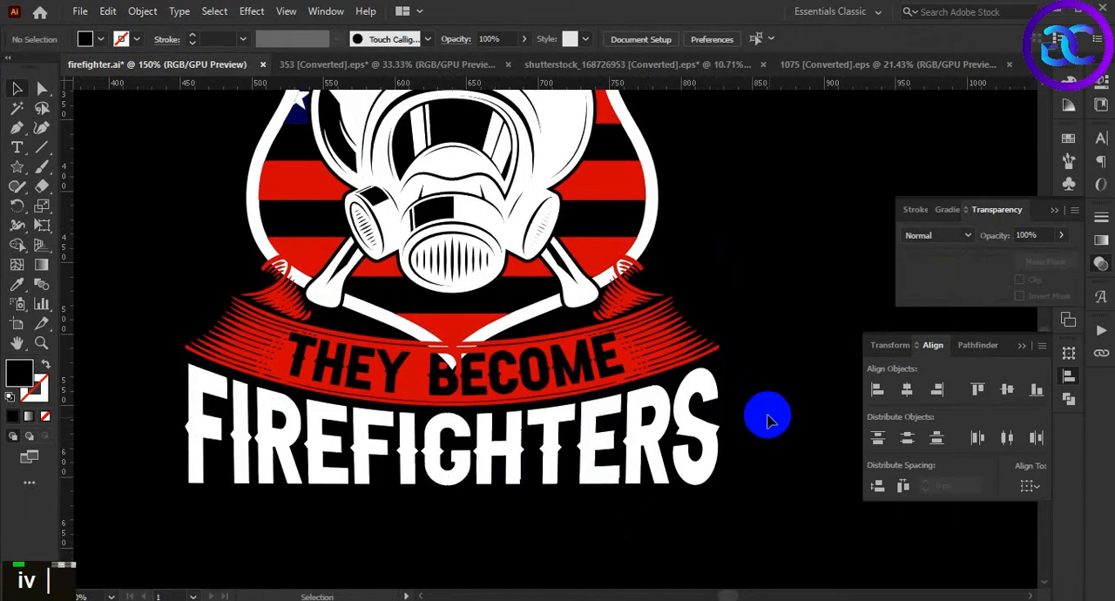
pyautogui.click(605, 283)
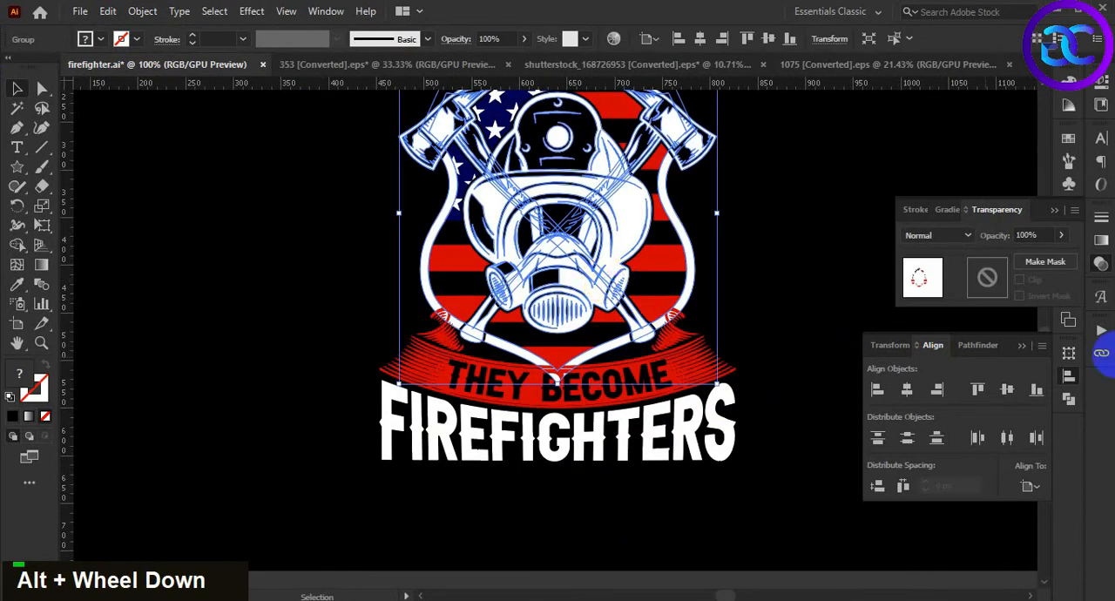
pyautogui.doubleClick(989, 278)
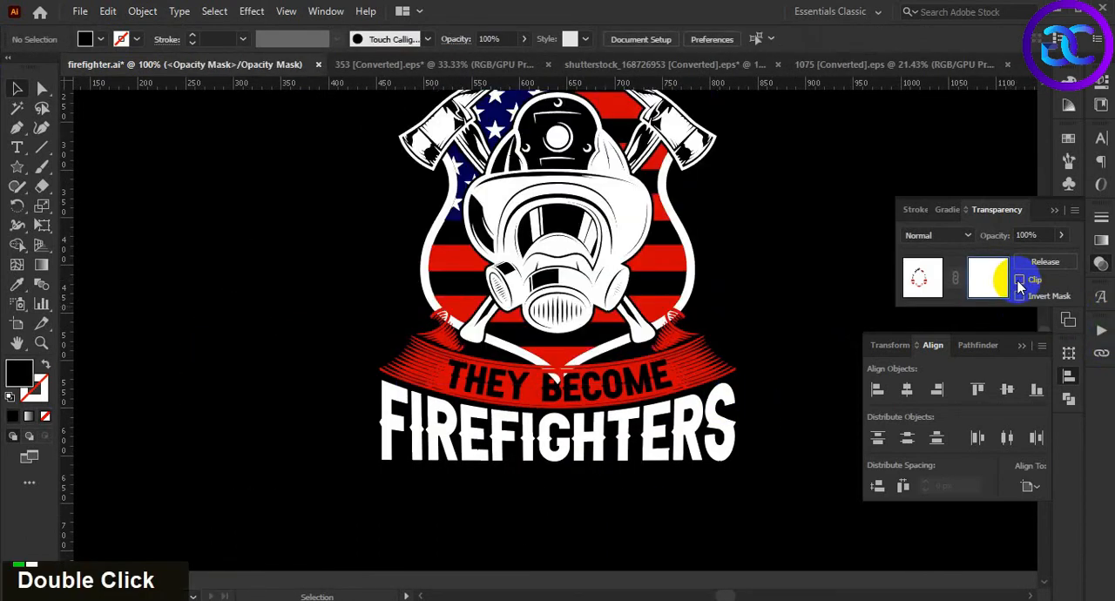
pyautogui.hotkey('ctrl', 'f')
pyautogui.click(803, 342)
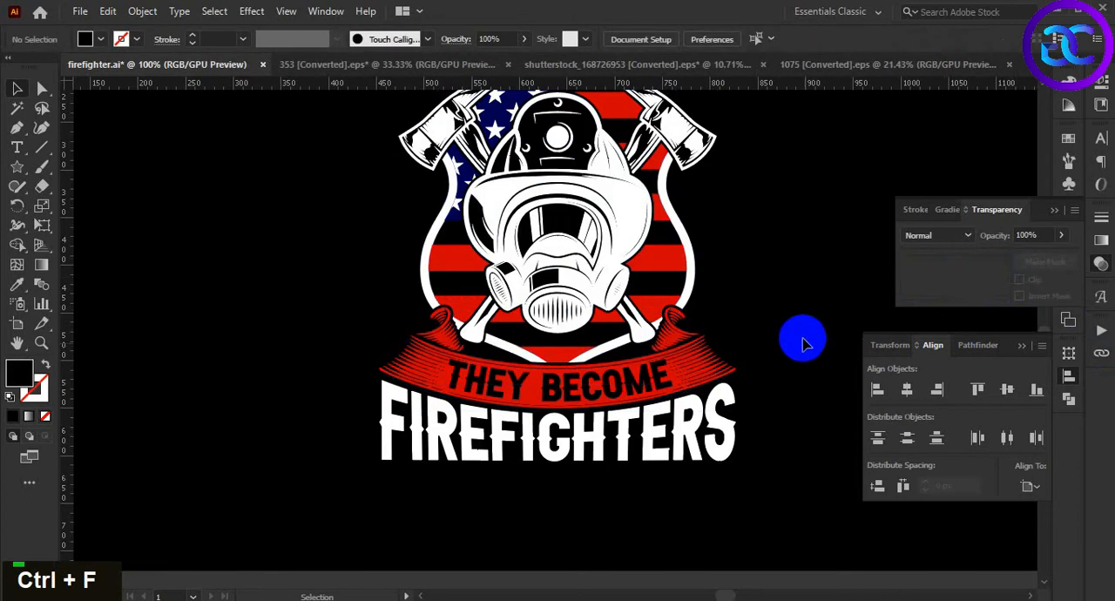
# Move the white flame from outside the artboard onto the design, just above the right axe head
pyautogui.scroll(-1, 802, 342)
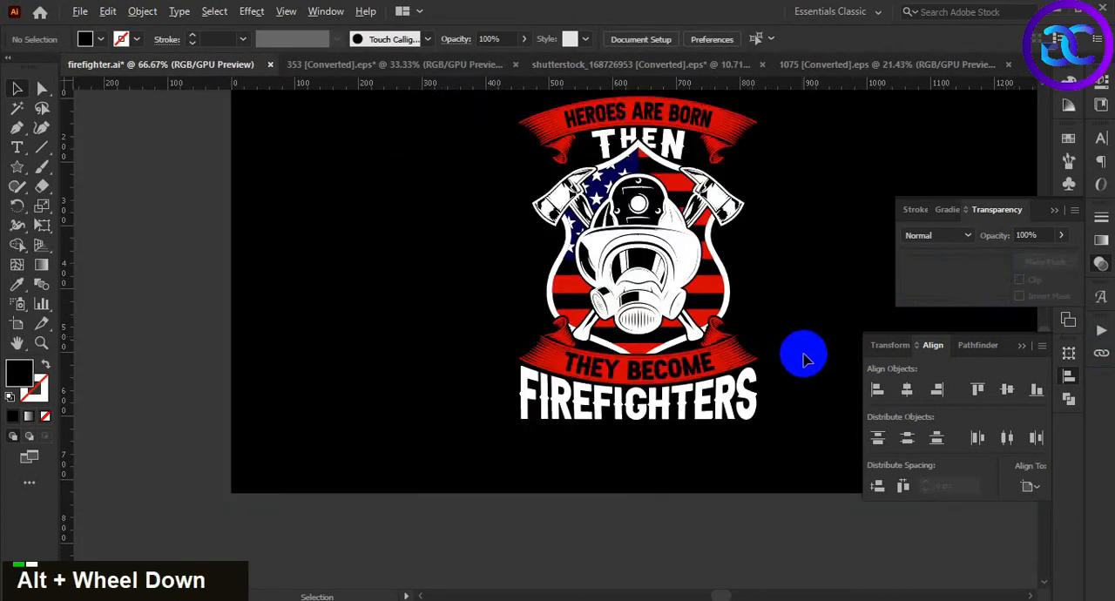
pyautogui.doubleClick(709, 374)
pyautogui.scroll(-1, 645, 349)
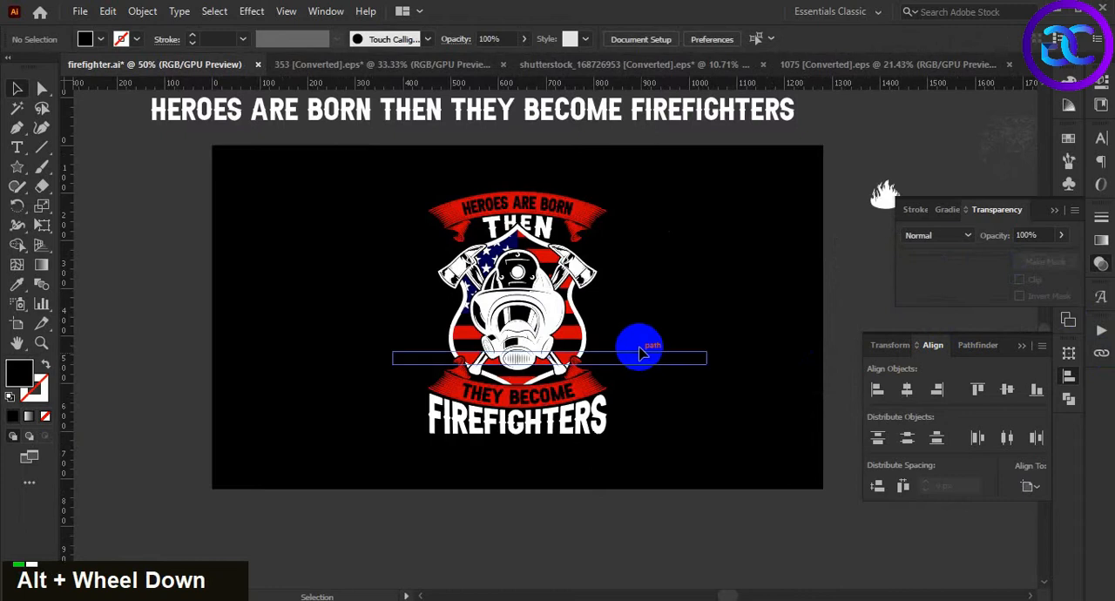
pyautogui.scroll(1, 677, 284)
pyautogui.doubleClick(679, 263)
pyautogui.moveTo(911, 180); pyautogui.dragTo(668, 274)
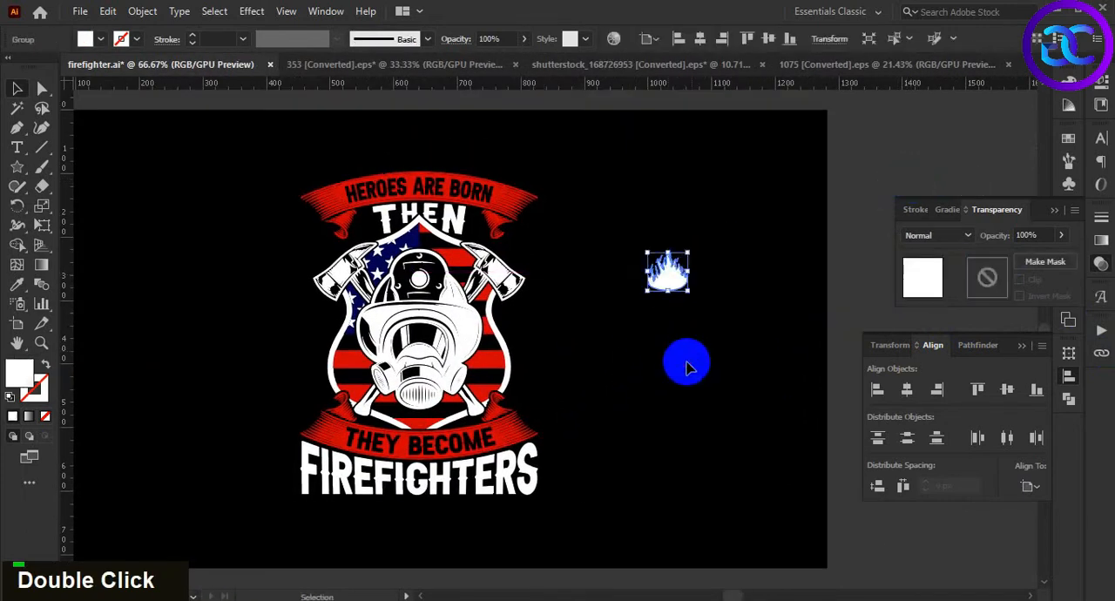
pyautogui.click(688, 364)
pyautogui.moveTo(704, 372); pyautogui.dragTo(716, 367)
pyautogui.moveTo(694, 298); pyautogui.dragTo(545, 184)
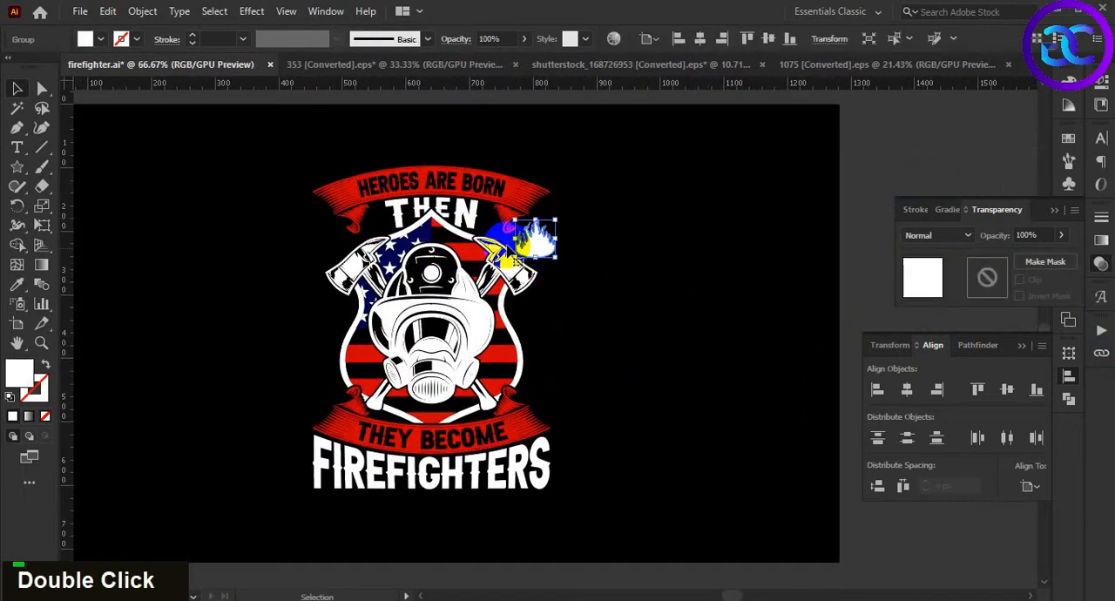
# Recolor the flame with the red sampled from the HEROES ARE BORN ribbon
pyautogui.scroll(2, 508, 248)
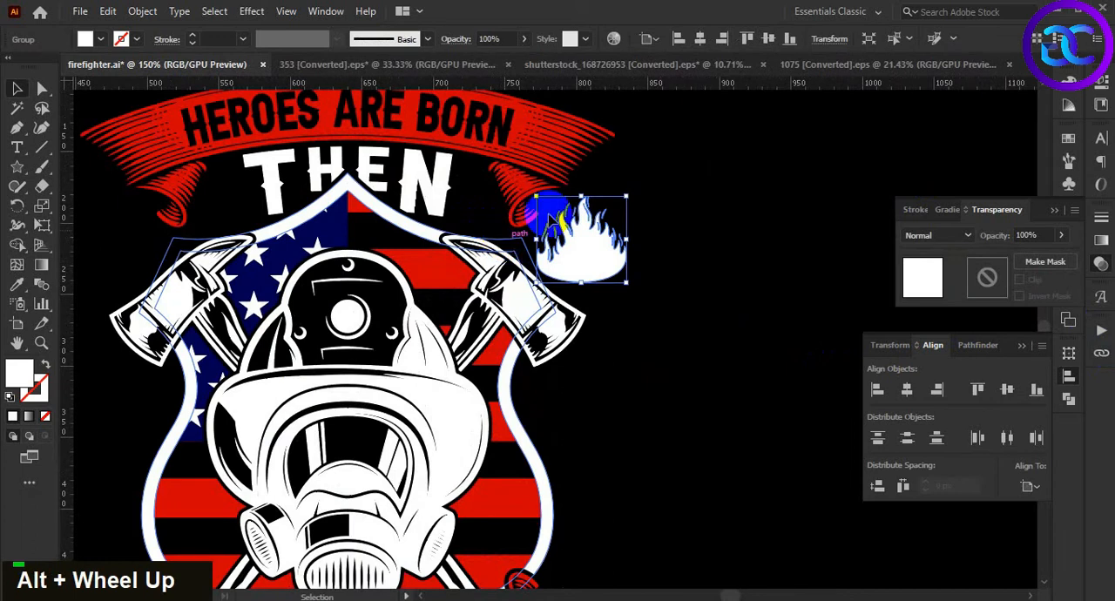
pyautogui.press('i')
pyautogui.click(579, 155)
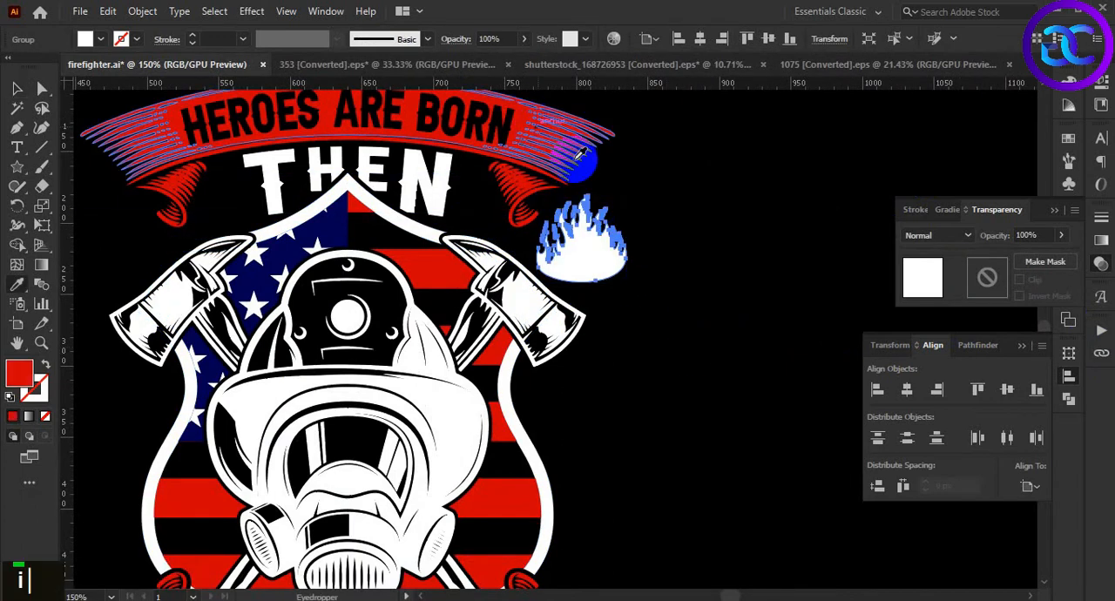
pyautogui.press('v')
pyautogui.click(688, 322)
pyautogui.moveTo(677, 325); pyautogui.dragTo(704, 337)
# Scale the red flame down and position it between the upper ribbon's right curl and the right axe head
pyautogui.click(643, 277)
pyautogui.moveTo(655, 261); pyautogui.dragTo(617, 252)
pyautogui.click(653, 344)
pyautogui.keyDown('alt'); pyautogui.scroll(2, 627, 275); pyautogui.keyUp('alt')
pyautogui.click(608, 252)
pyautogui.click(654, 318)
pyautogui.click(594, 254)
pyautogui.click(659, 331)
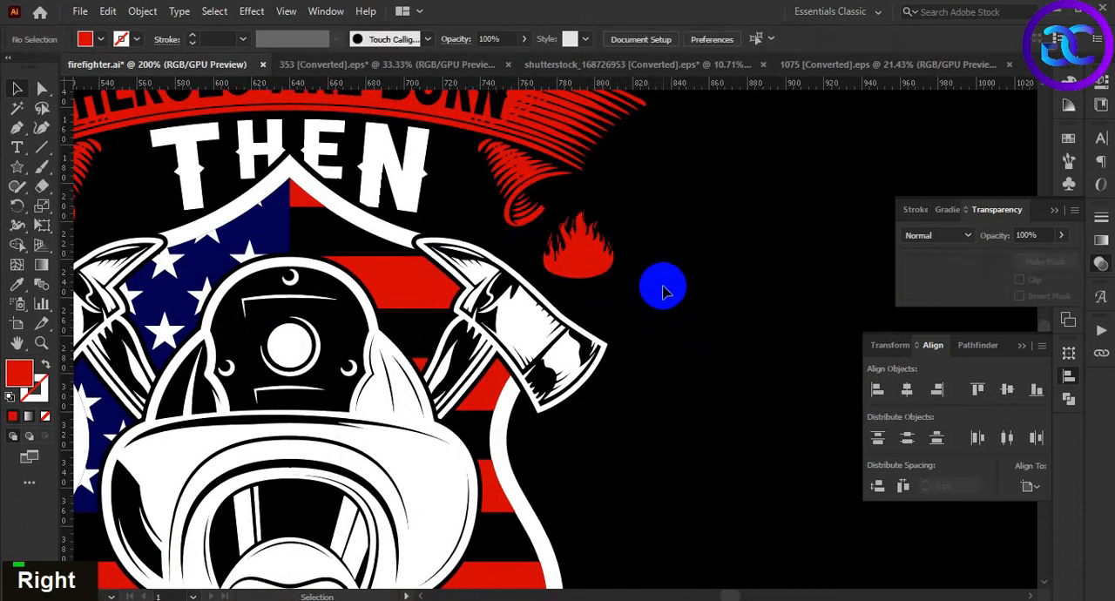
pyautogui.scroll(1, 585, 307)
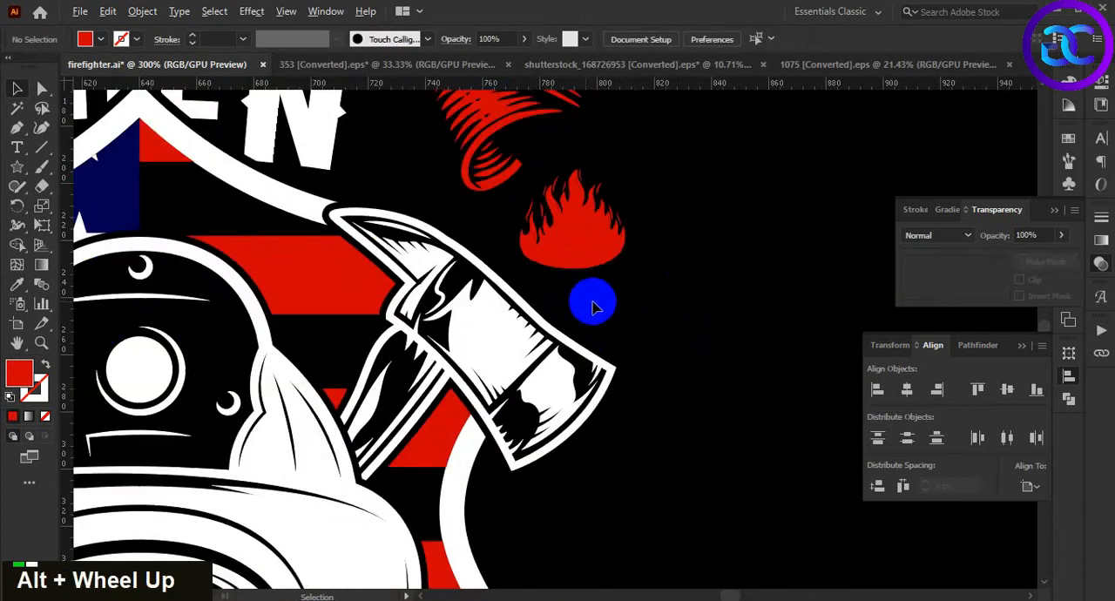
# Duplicate the flame above the left axe head and align its left edge with the shield, mask and axes group
pyautogui.scroll(-2, 590, 301)
pyautogui.click(598, 273)
pyautogui.moveTo(597, 273); pyautogui.dragTo(314, 268)
pyautogui.keyDown('shift'); pyautogui.click(313, 375); pyautogui.keyUp('shift')
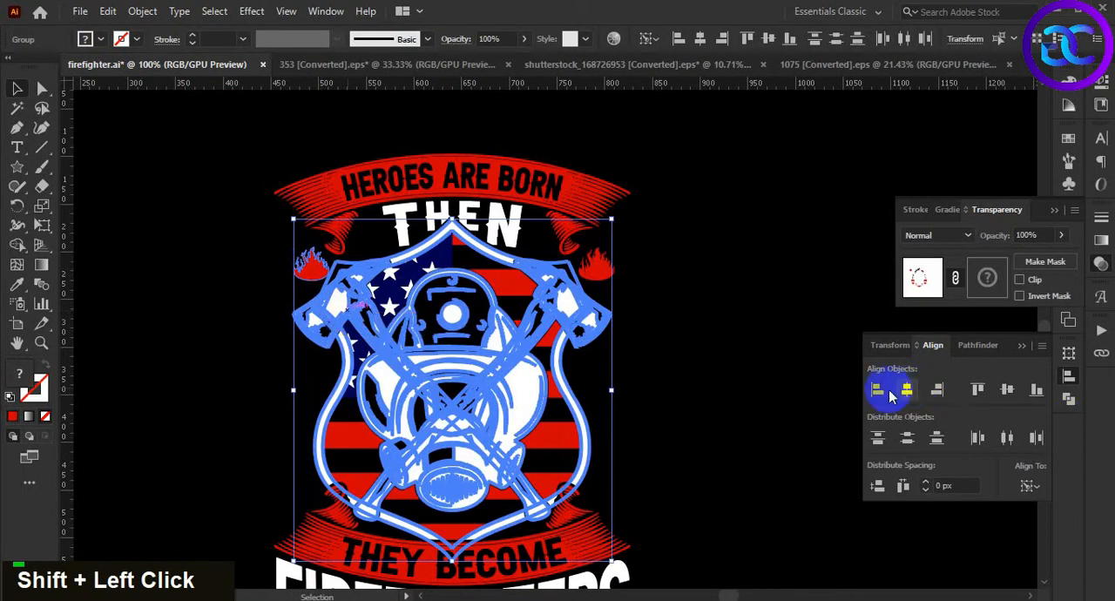
pyautogui.click(728, 372)
# Align the right flame's right edge with the right edge of the shield, mask and axes group
pyautogui.click(607, 273)
pyautogui.keyDown('shift'); pyautogui.click(579, 320); pyautogui.keyUp('shift')
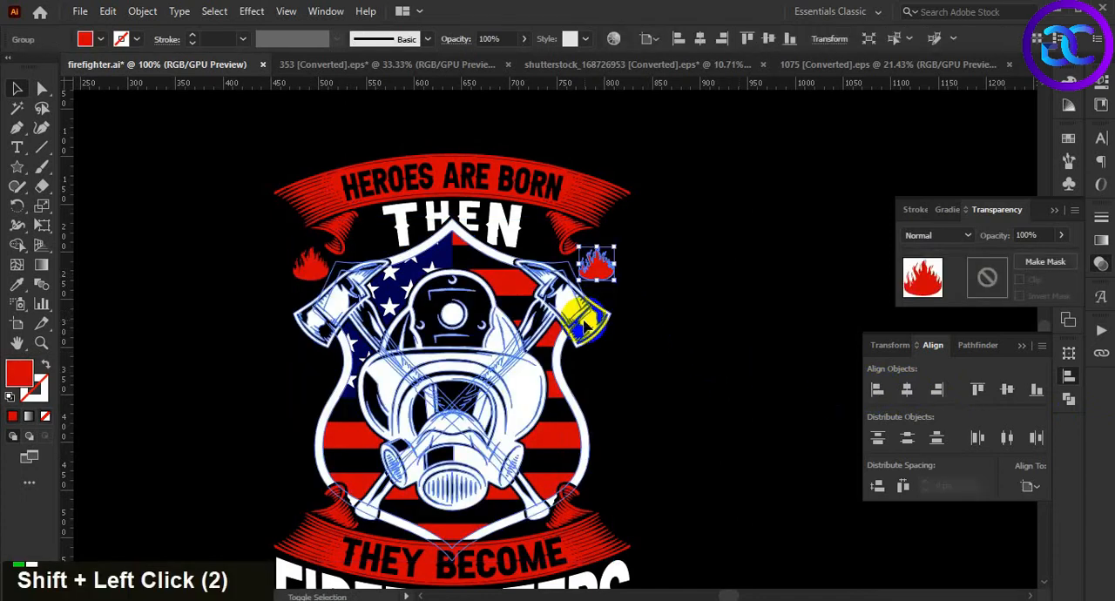
pyautogui.click(580, 326)
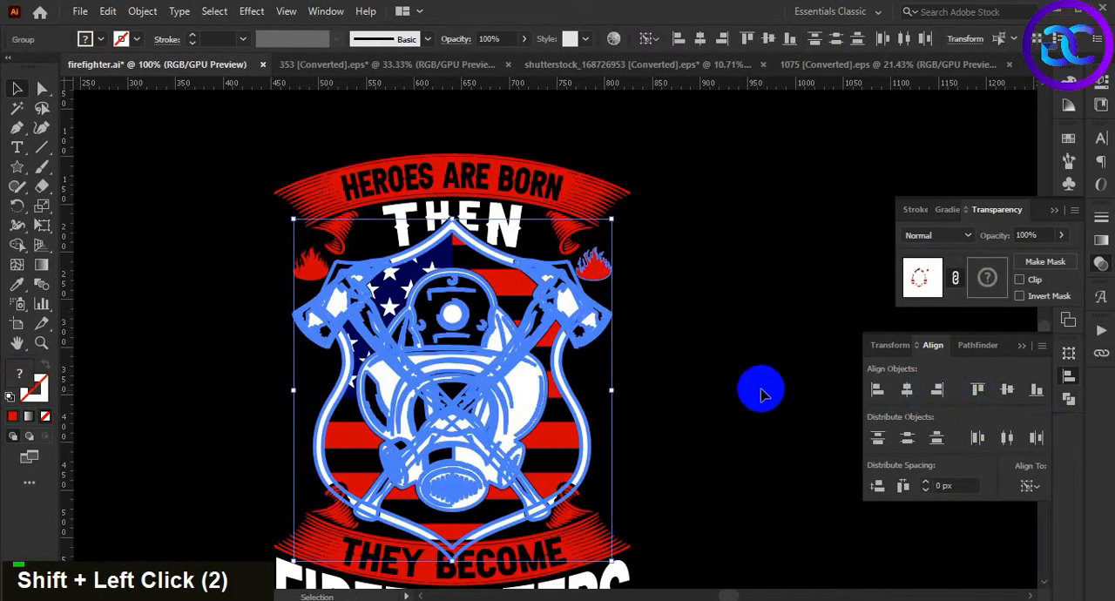
pyautogui.click(755, 390)
pyautogui.scroll(-1, 700, 338)
pyautogui.moveTo(686, 357); pyautogui.dragTo(670, 327)
# Draw a small five-pointed star beside the N of THEN and fill it with the lettering's white
pyautogui.scroll(1, 631, 255)
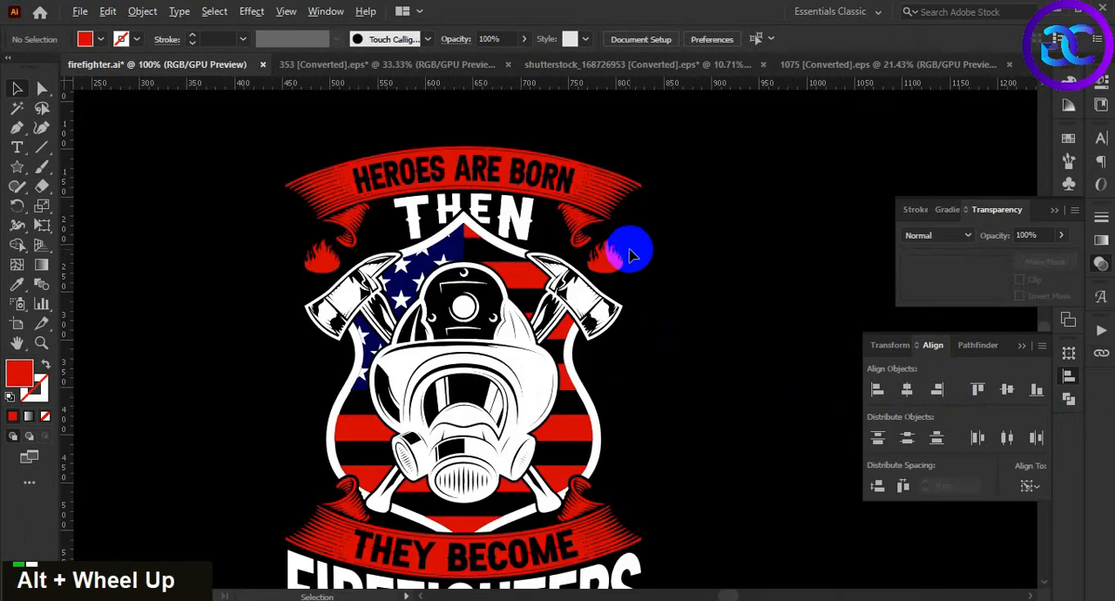
pyautogui.scroll(2, 682, 285)
pyautogui.click(18, 167)
pyautogui.moveTo(599, 279); pyautogui.dragTo(608, 281)
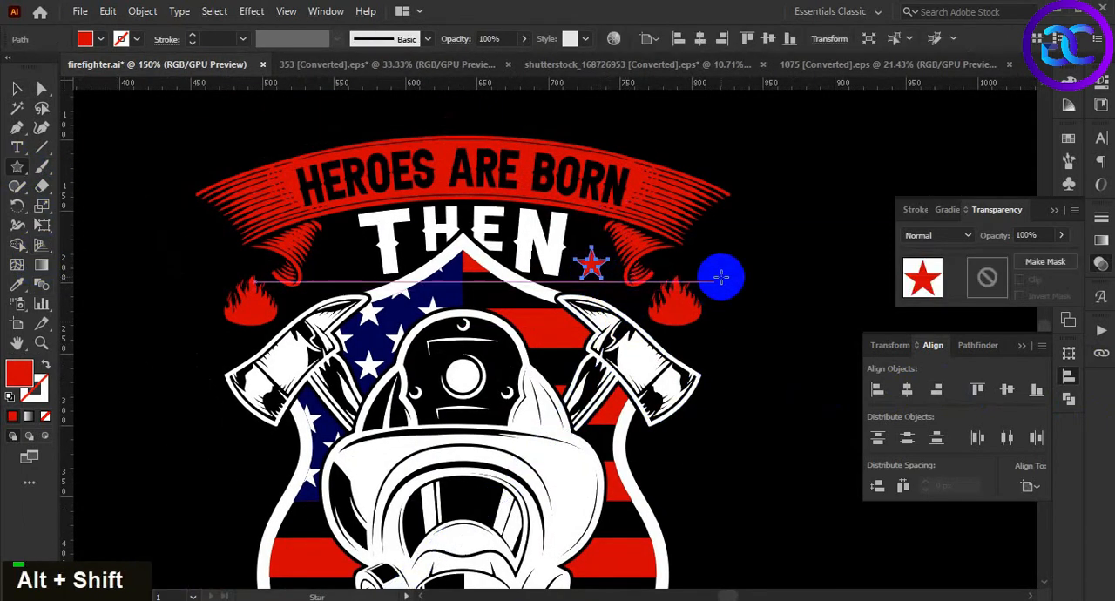
pyautogui.press('v')
pyautogui.press('i')
pyautogui.click(531, 251)
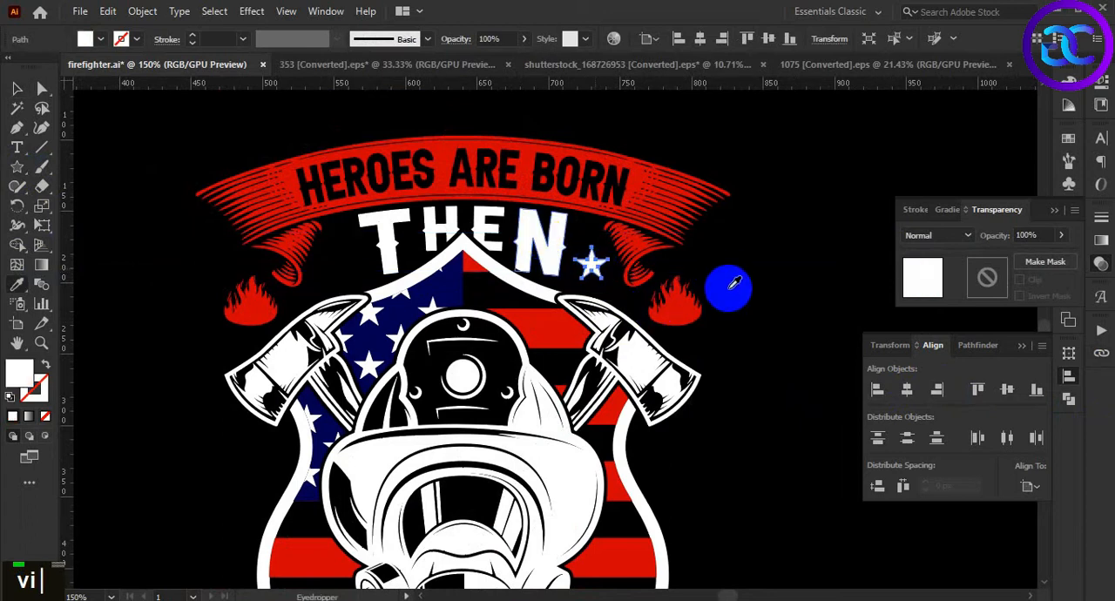
pyautogui.press('v')
# Nudge the white star slightly closer to the N of THEN and a little upward
pyautogui.keyDown('alt'); pyautogui.scroll(3, 592, 264); pyautogui.keyUp('alt')
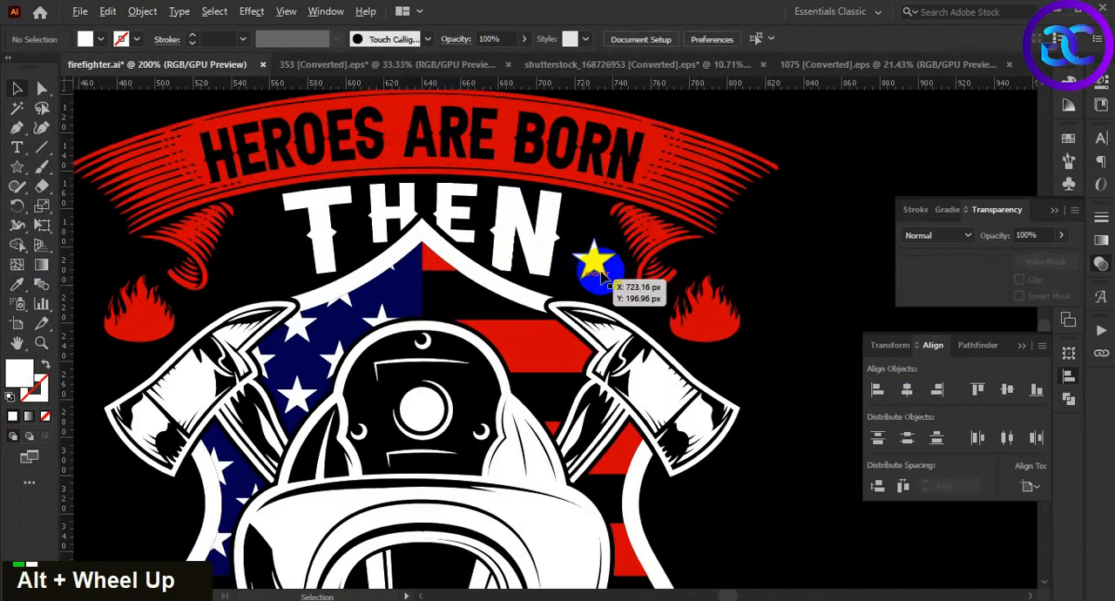
pyautogui.press('Left')
pyautogui.press('Left')
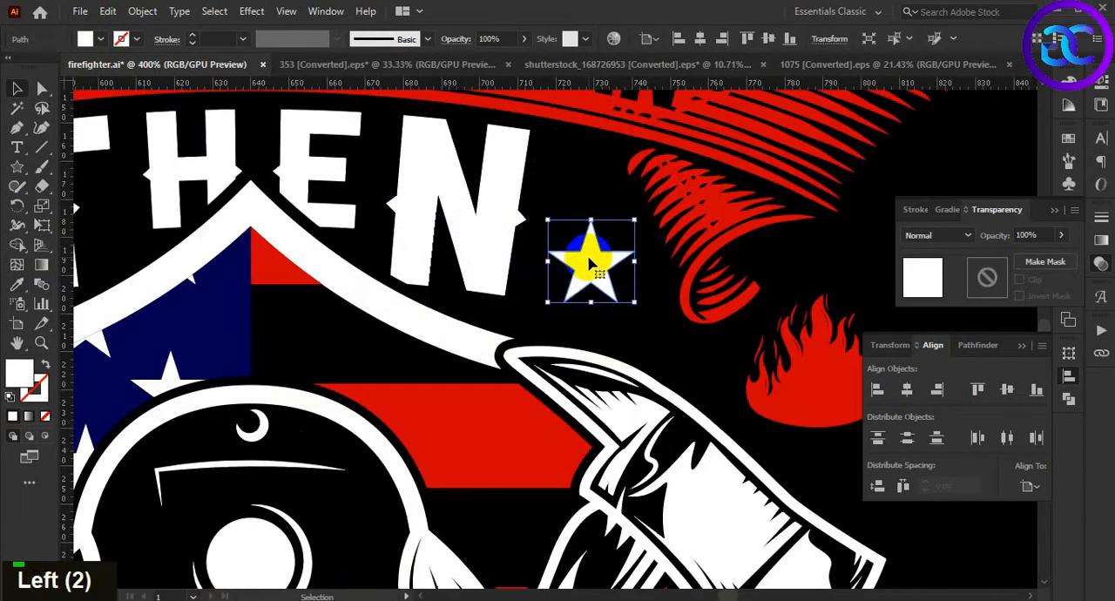
pyautogui.press('Up')
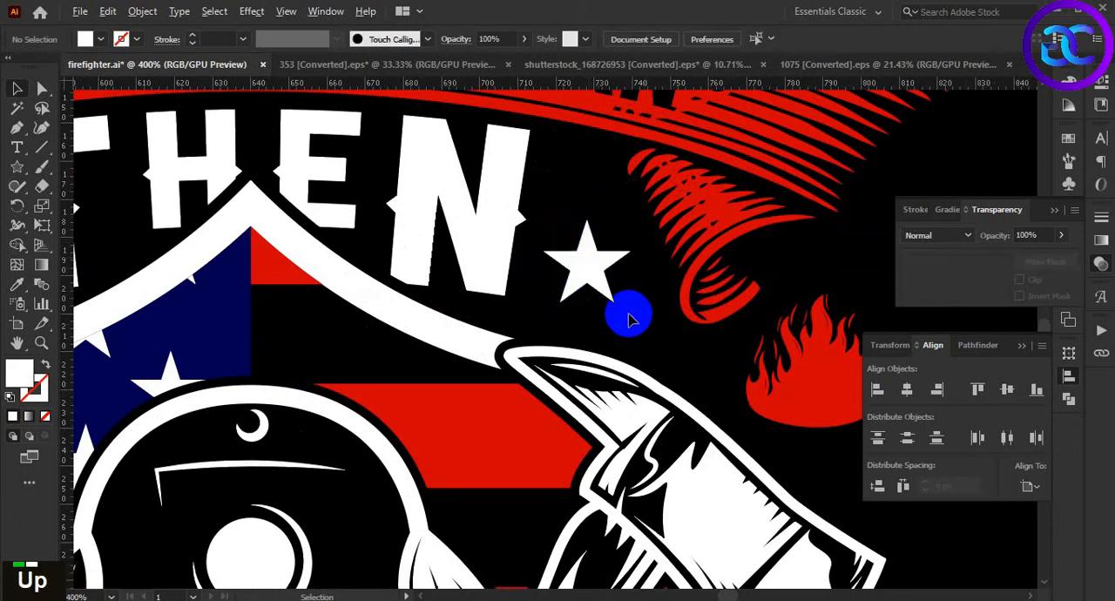
pyautogui.keyDown('alt'); pyautogui.scroll(1, 601, 287); pyautogui.keyUp('alt')
# Duplicate the white star horizontally to the left side of the THEN lettering and nudge it into place
pyautogui.click(581, 273)
pyautogui.moveTo(653, 316); pyautogui.dragTo(412, 322)
pyautogui.keyDown('alt'); pyautogui.scroll(-5, 672, 327); pyautogui.keyUp('alt')
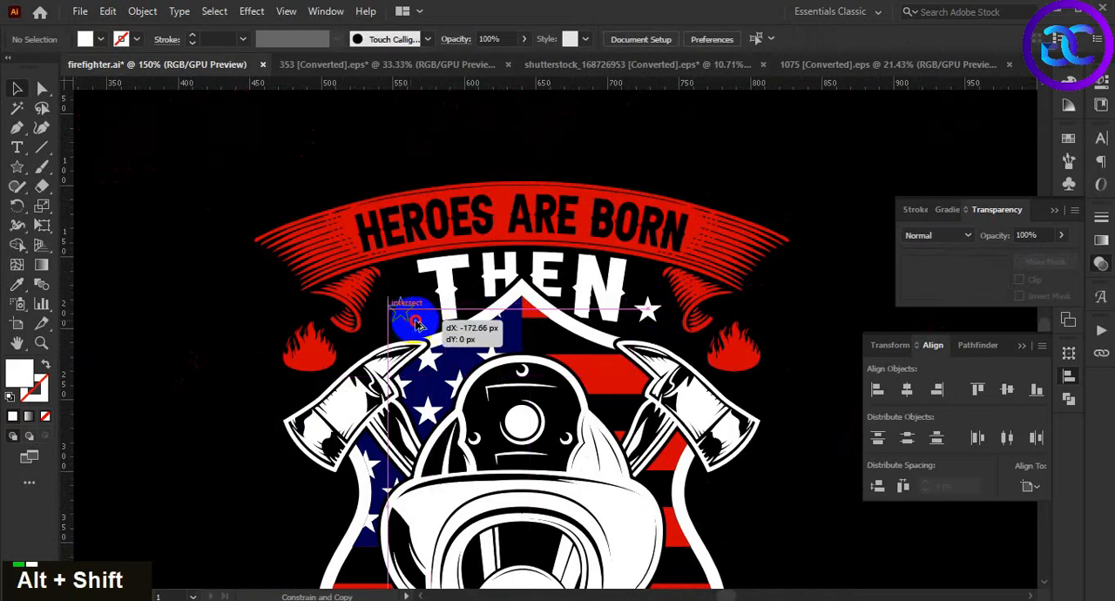
pyautogui.moveTo(417, 324); pyautogui.dragTo(413, 321)
pyautogui.press('Left')
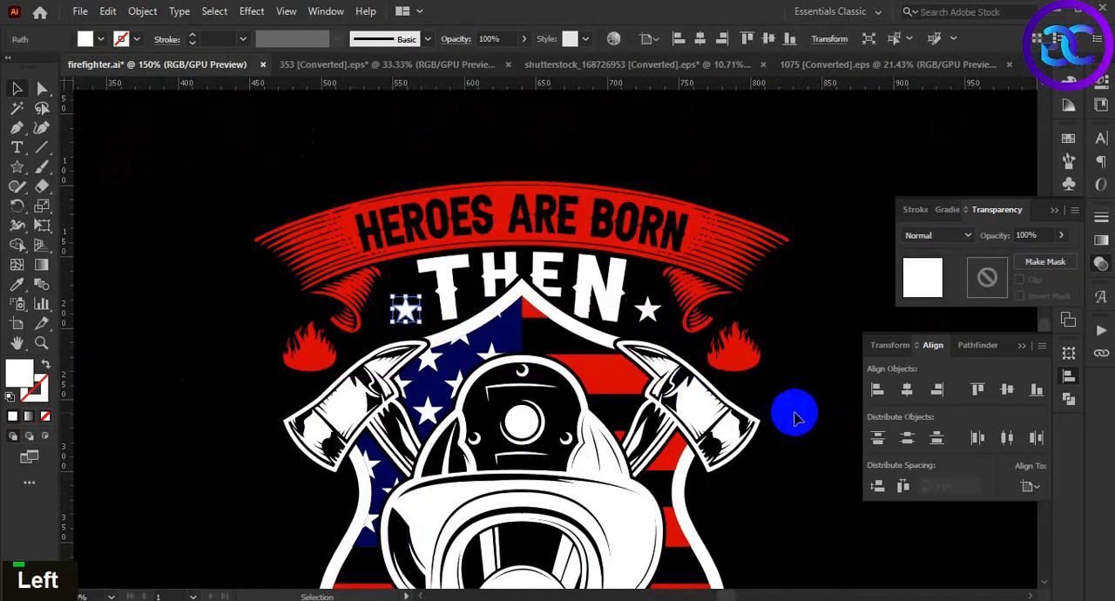
pyautogui.click(784, 413)
# Move the gray grunge texture from above the artboard to just below the FIREFIGHTERS lettering
pyautogui.keyDown('alt'); pyautogui.scroll(-3, 787, 388); pyautogui.keyUp('alt')
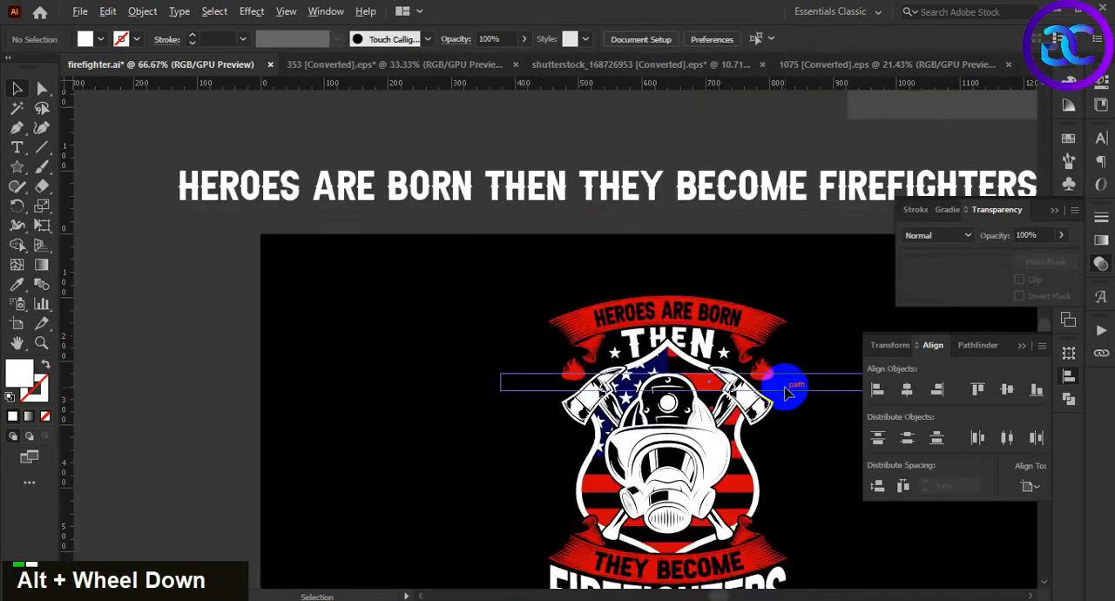
pyautogui.moveTo(841, 496); pyautogui.dragTo(758, 392)
pyautogui.keyDown('alt'); pyautogui.scroll(1, 741, 427); pyautogui.keyUp('alt')
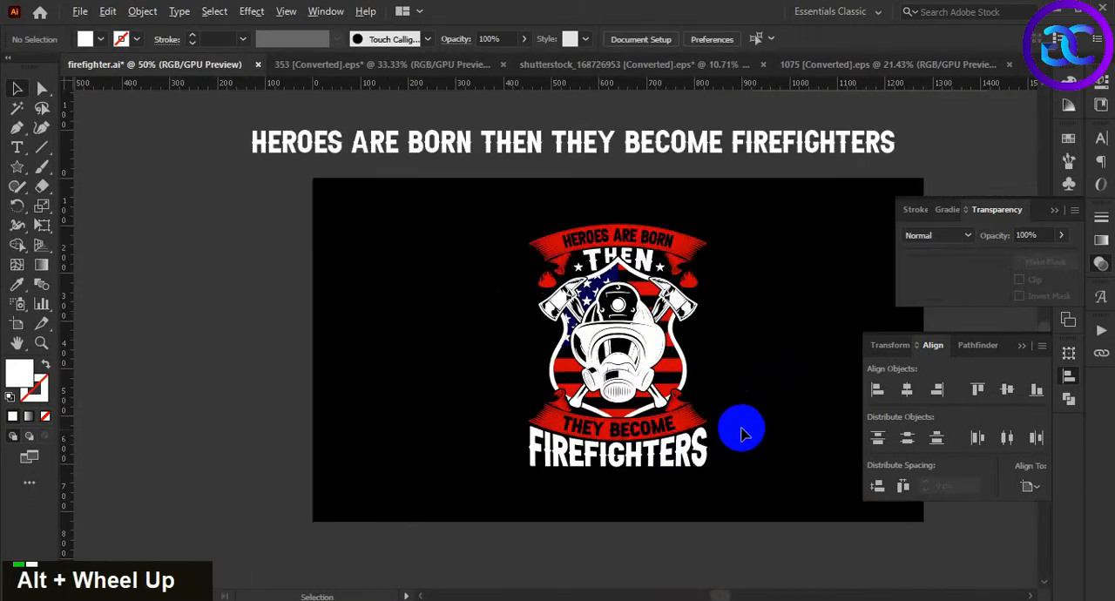
pyautogui.doubleClick(732, 429)
pyautogui.moveTo(731, 430); pyautogui.dragTo(617, 365)
pyautogui.click(523, 157)
pyautogui.click(679, 303)
pyautogui.keyDown('alt'); pyautogui.scroll(-1, 664, 318); pyautogui.keyUp('alt')
pyautogui.keyDown('alt'); pyautogui.scroll(-1, 607, 364); pyautogui.keyUp('alt')
pyautogui.moveTo(689, 152); pyautogui.dragTo(598, 460)
pyautogui.keyDown('alt'); pyautogui.scroll(2, 597, 460); pyautogui.keyUp('alt')
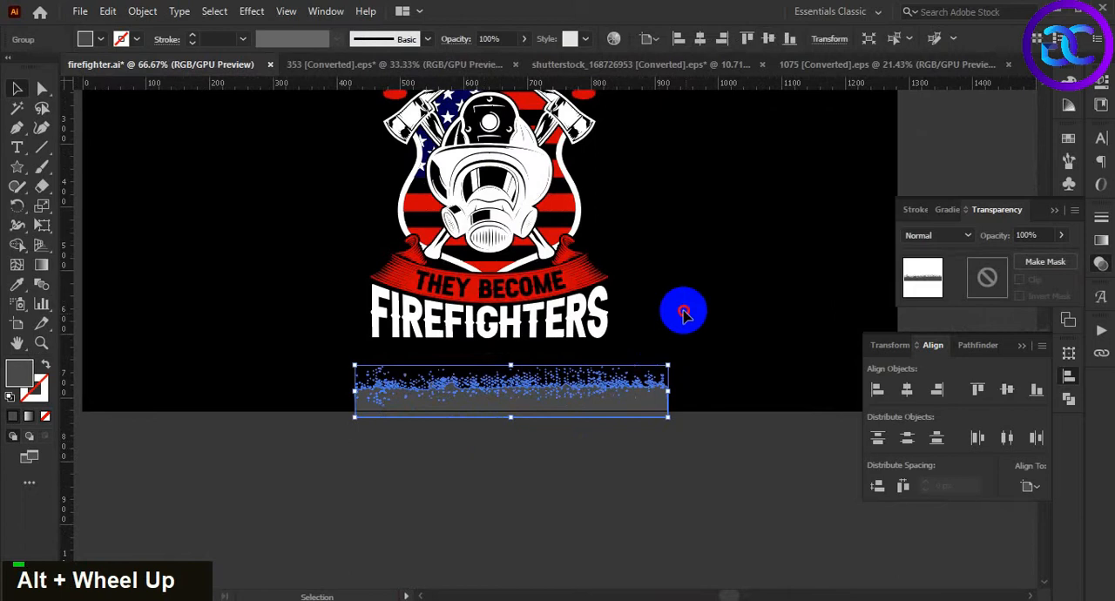
pyautogui.click(684, 311)
pyautogui.moveTo(684, 311); pyautogui.dragTo(690, 353)
# Place the gray grunge texture over the lower part of the FIREFIGHTERS lettering and bring it to the front
pyautogui.moveTo(541, 453); pyautogui.dragTo(526, 399)
pyautogui.click(527, 448)
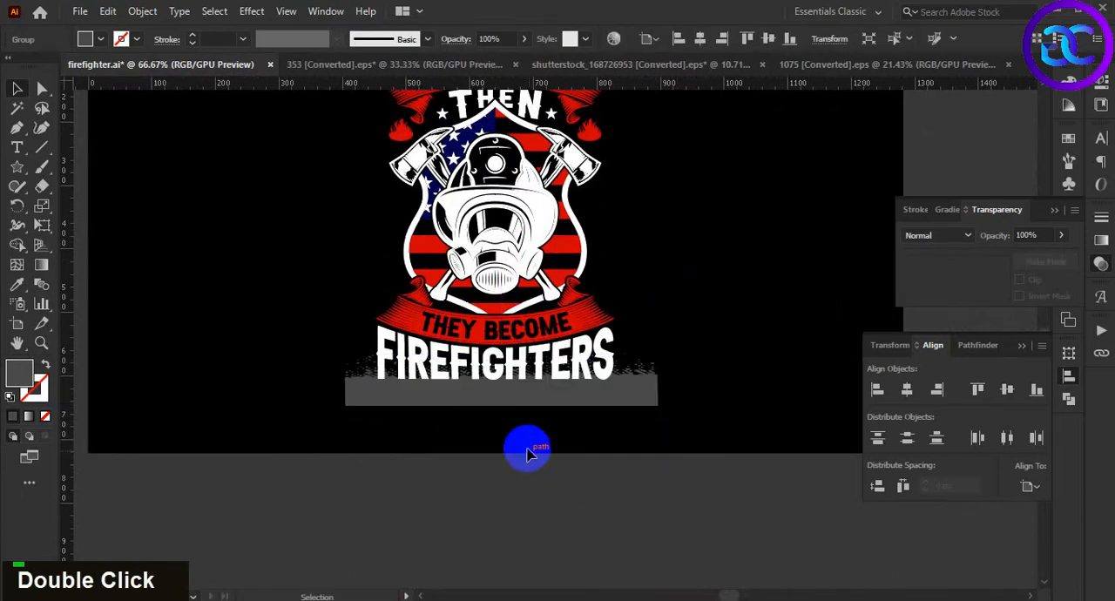
pyautogui.keyDown('alt'); pyautogui.scroll(1, 527, 453); pyautogui.keyUp('alt')
pyautogui.click(530, 433)
pyautogui.hotkey('ctrl', 'shift', ']')
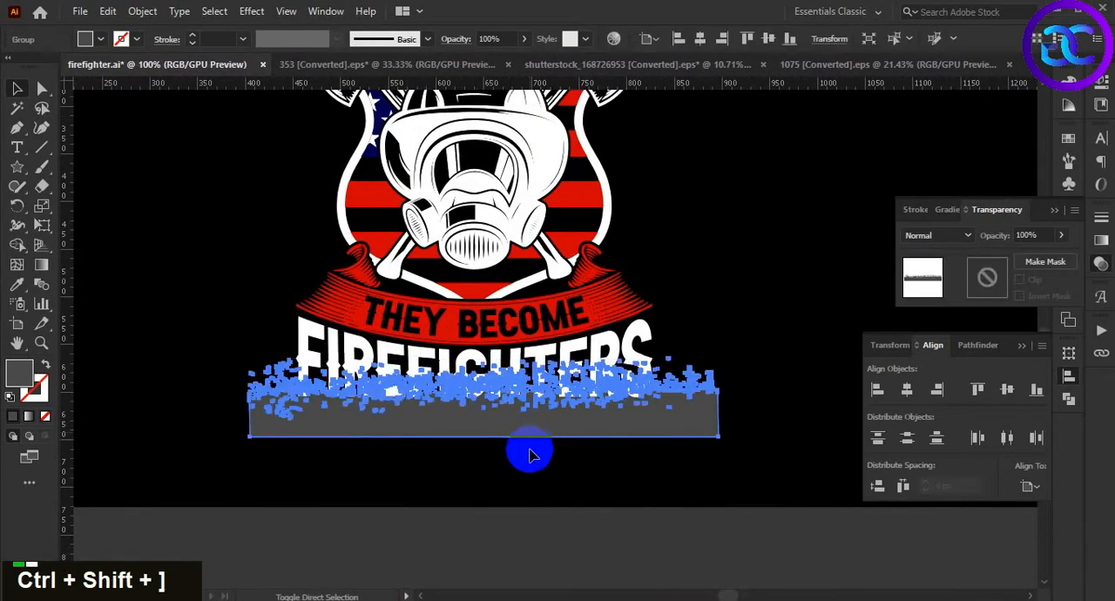
pyautogui.click(529, 455)
pyautogui.moveTo(531, 437); pyautogui.dragTo(540, 465)
pyautogui.click(535, 461)
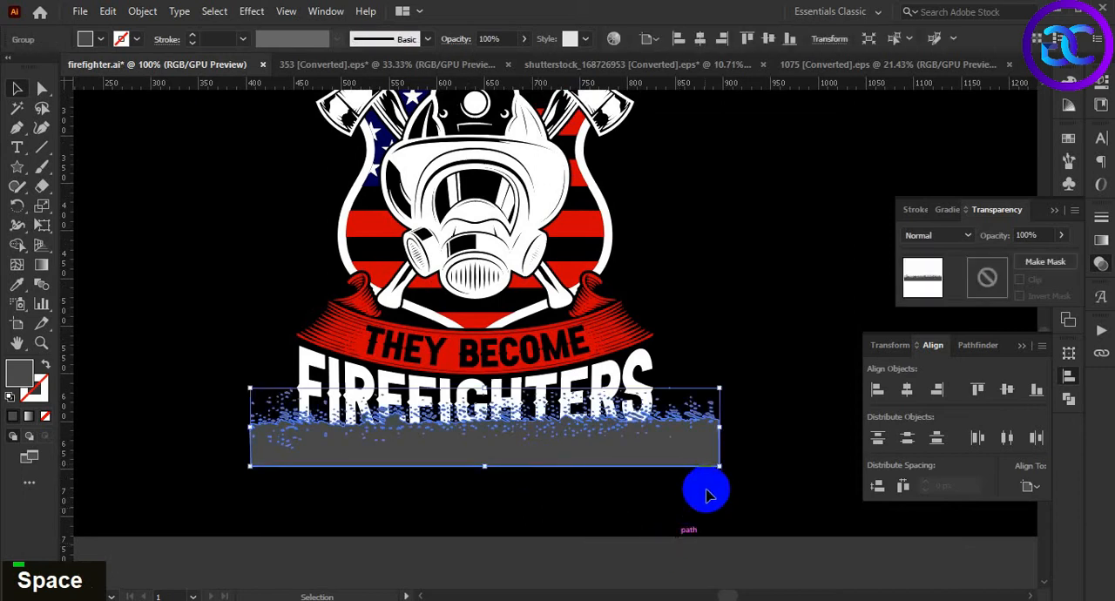
# Recolor the grunge texture with the design's red
pyautogui.press('i')
pyautogui.click(601, 234)
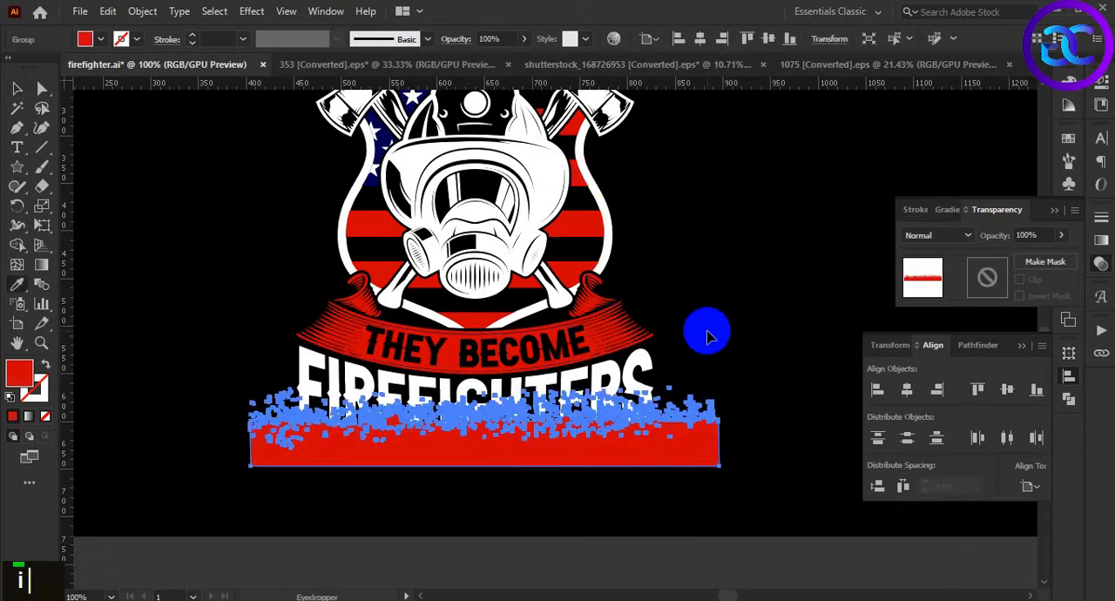
pyautogui.press('v')
pyautogui.click(590, 500)
pyautogui.keyDown('alt'); pyautogui.scroll(1, 545, 477); pyautogui.keyUp('alt')
pyautogui.keyDown('alt'); pyautogui.scroll(1, 545, 477); pyautogui.keyUp('alt')
pyautogui.keyDown('alt'); pyautogui.scroll(-1, 533, 499); pyautogui.keyUp('alt')
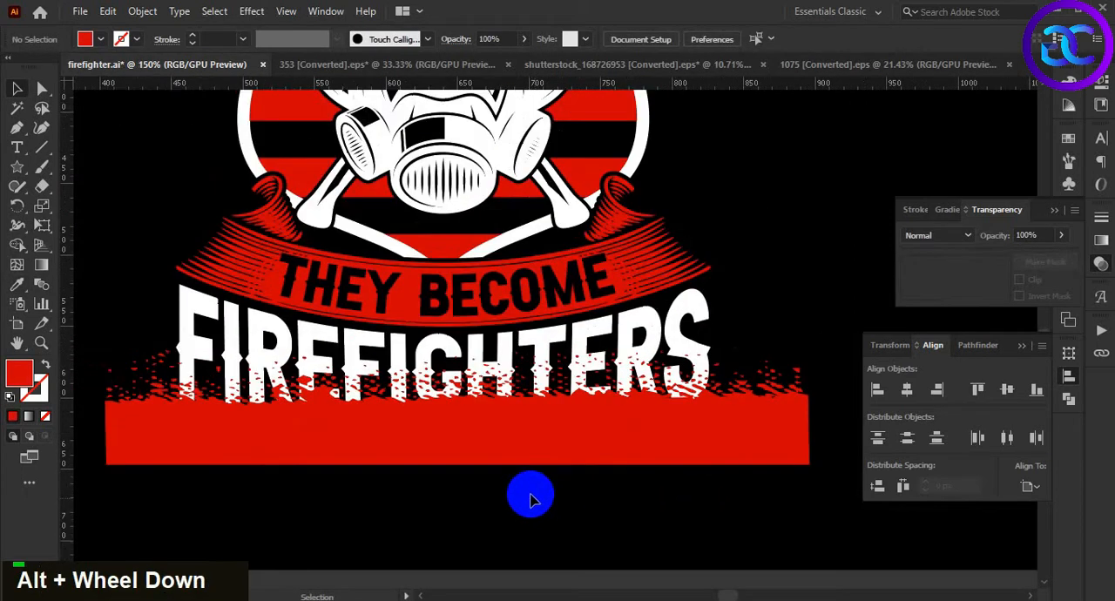
# Shift the red grunge texture slightly higher over the lower half of the FIREFIGHTERS lettering
pyautogui.click(540, 349)
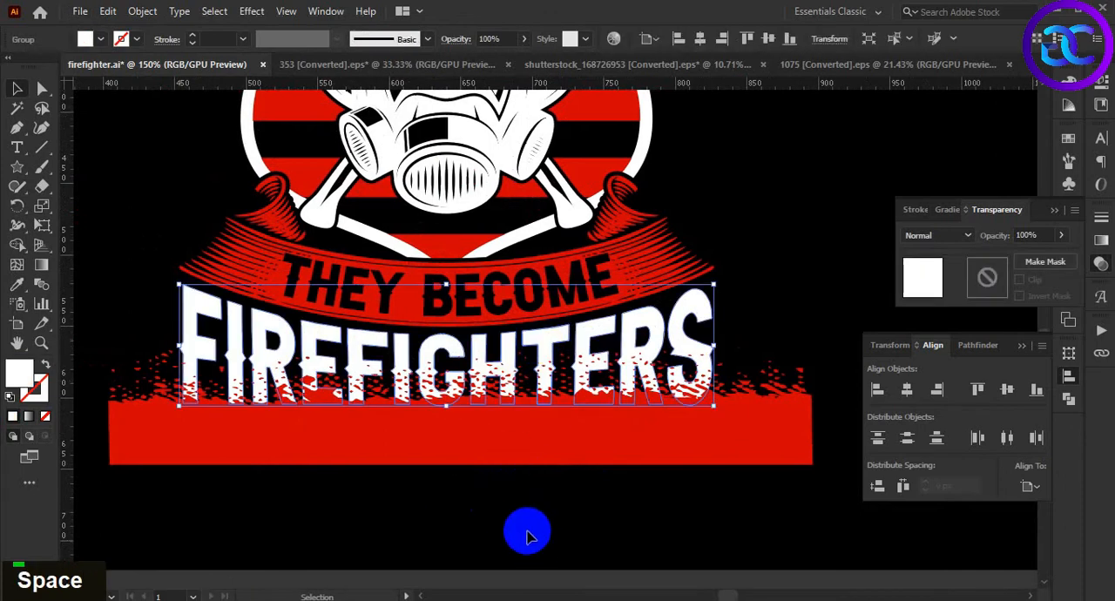
pyautogui.doubleClick(472, 476)
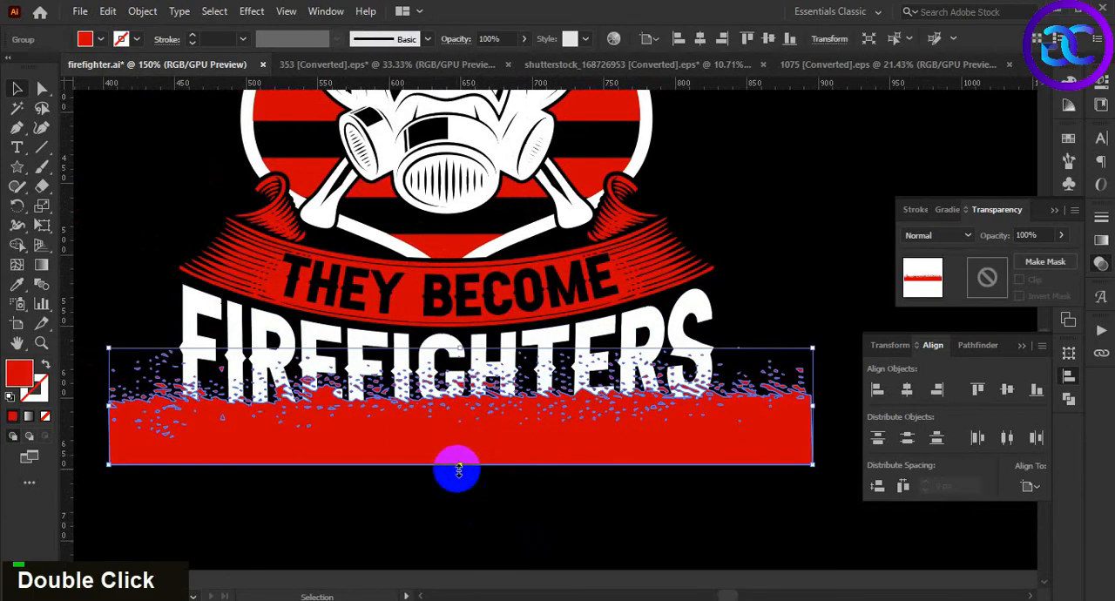
pyautogui.moveTo(462, 463); pyautogui.dragTo(464, 449)
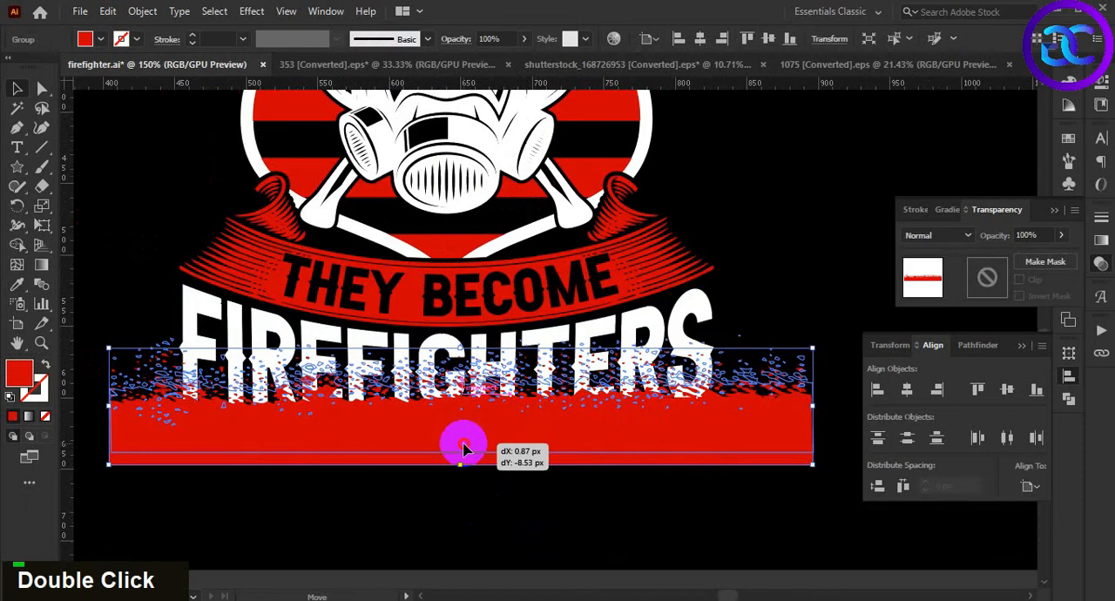
pyautogui.click(502, 527)
pyautogui.press('space')
pyautogui.moveTo(496, 519); pyautogui.dragTo(502, 515)
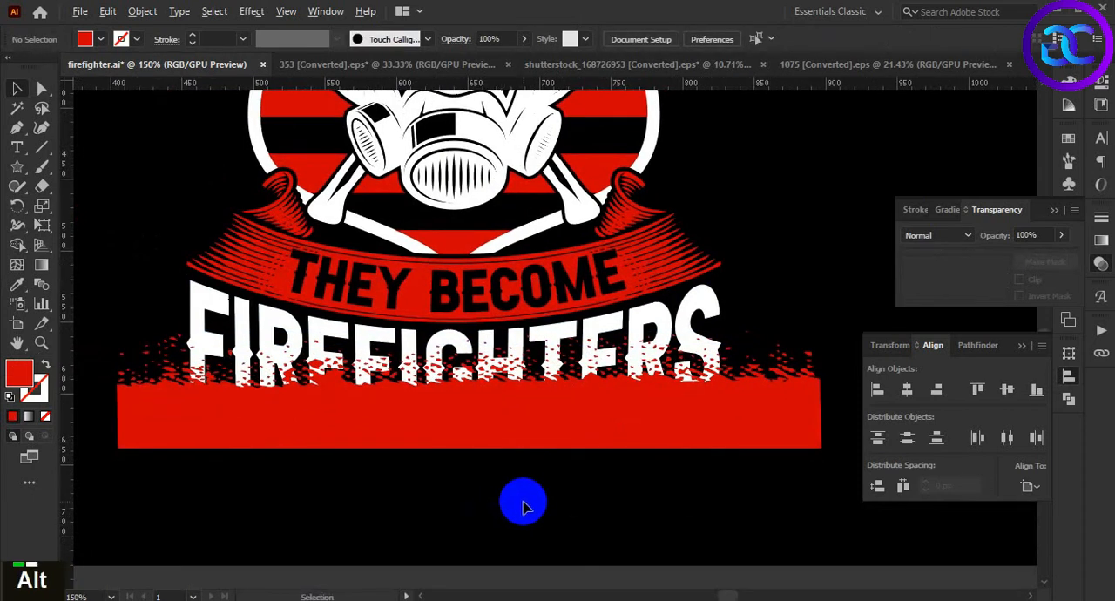
pyautogui.scroll(-1, 523, 507)
# Copy the FIREFIGHTERS lettering, paste the copy in front in the same place and bring it above the red texture
pyautogui.click(552, 395)
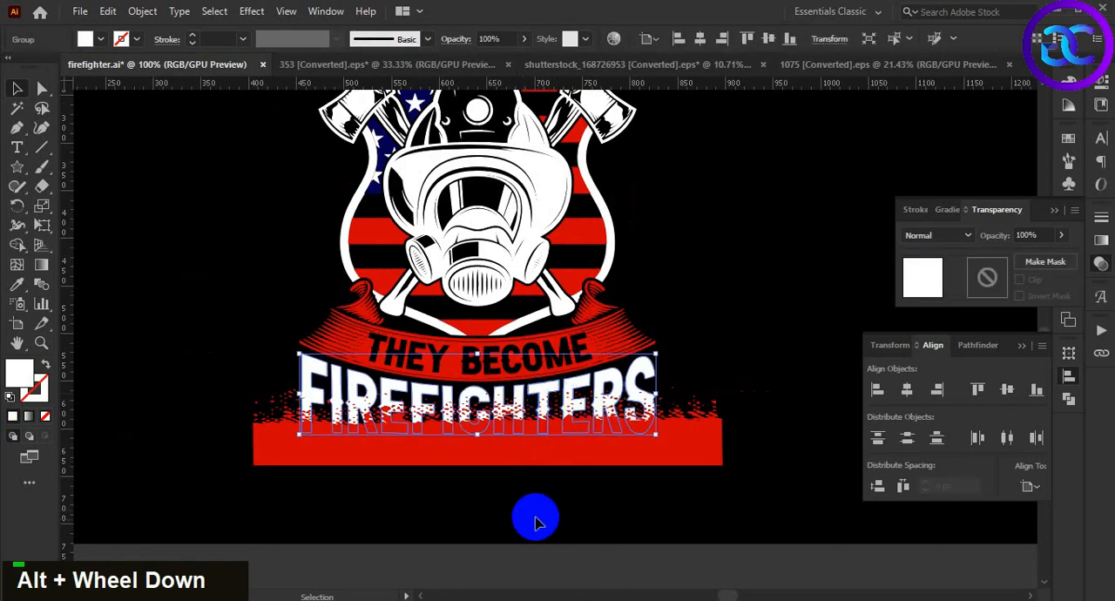
pyautogui.click(531, 514)
pyautogui.scroll(1, 527, 505)
pyautogui.click(542, 328)
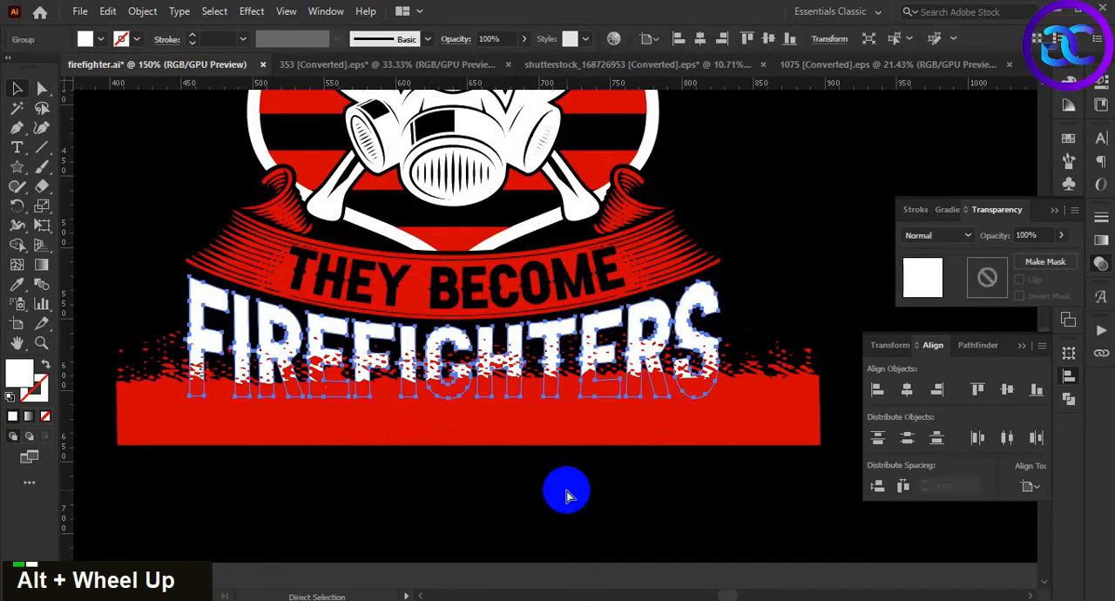
pyautogui.hotkey('ctrl', 'c')
pyautogui.hotkey('ctrl', 'f')
pyautogui.hotkey('ctrl', 'shift', ']')
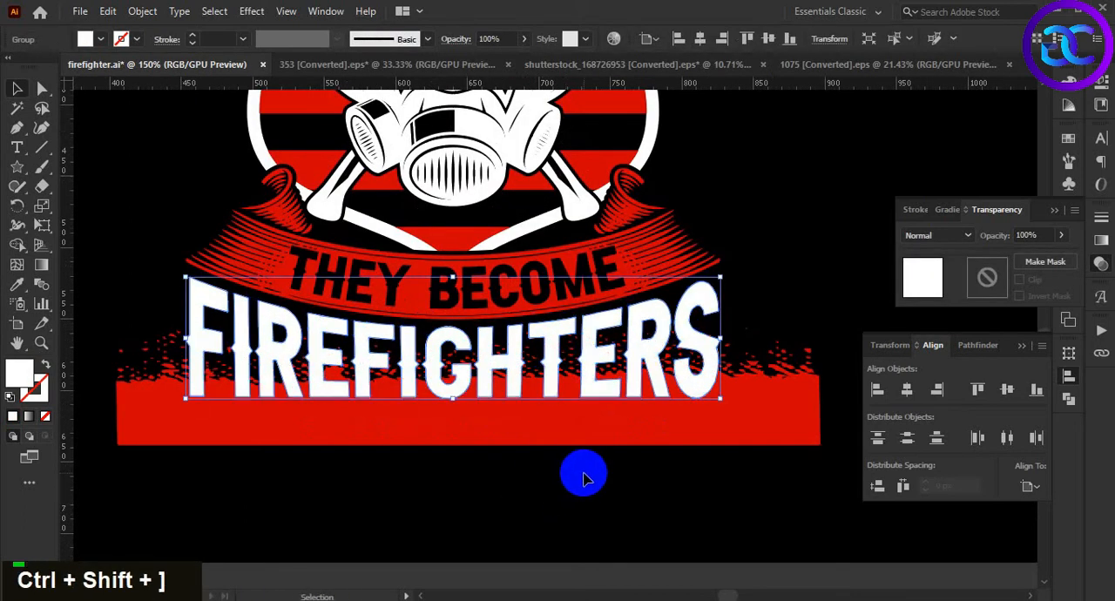
pyautogui.doubleClick(610, 495)
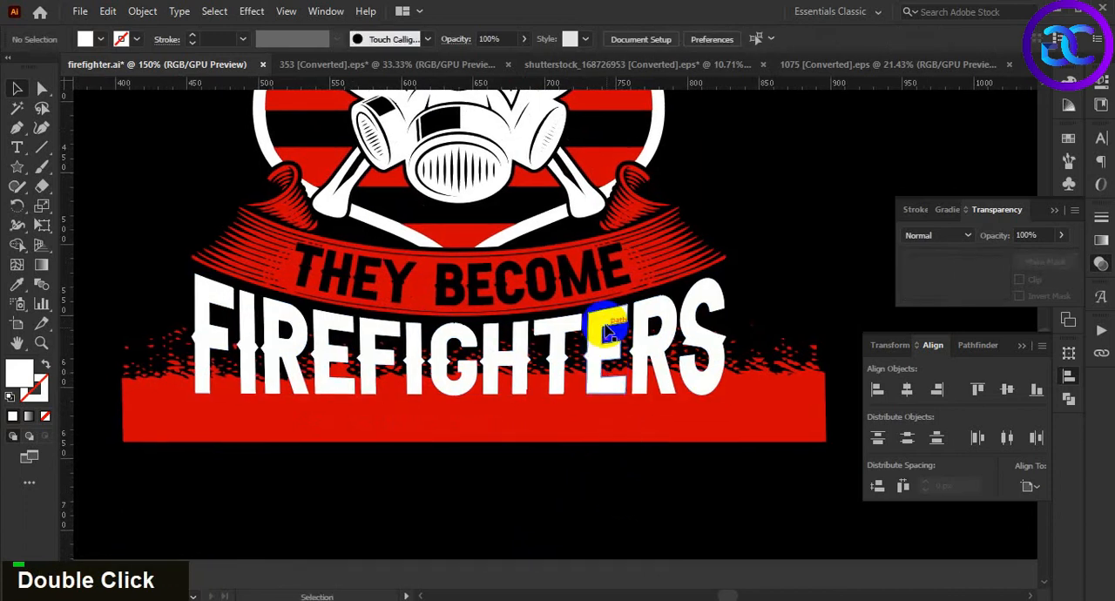
# Unite the copied FIREFIGHTERS letters into one shape and make it a compound path
pyautogui.click(608, 329)
pyautogui.click(974, 345)
pyautogui.click(879, 390)
pyautogui.hotkey('ctrl', '8')
# Mask the red grunge texture with the FIREFIGHTERS lettering copy using a clipping mask
pyautogui.keyDown('shift'); pyautogui.click(772, 410); pyautogui.keyUp('shift')
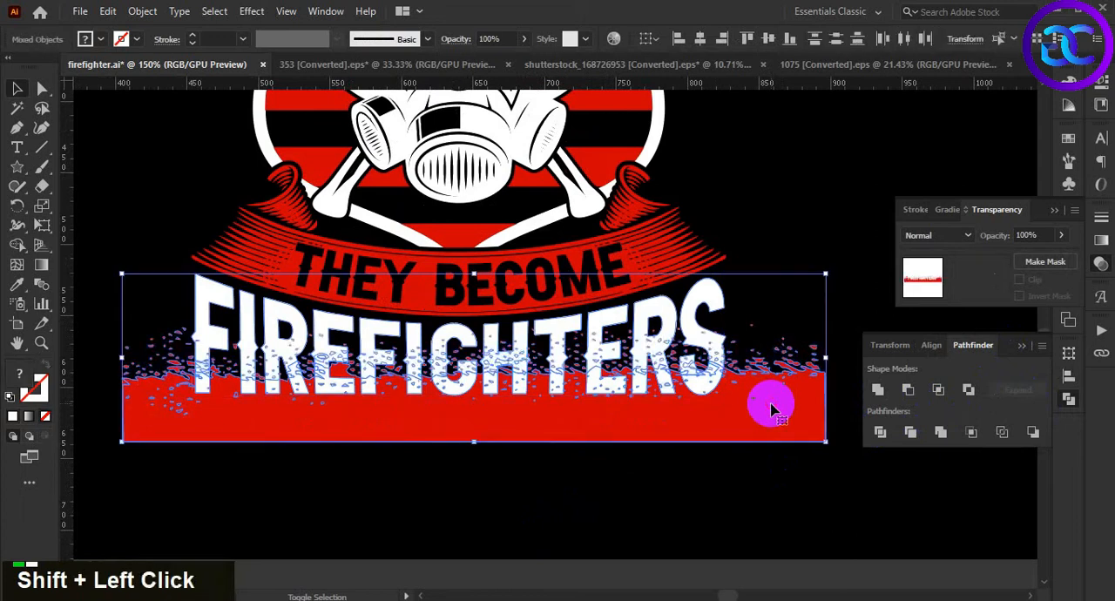
pyautogui.rightClick(772, 410)
pyautogui.click(801, 277)
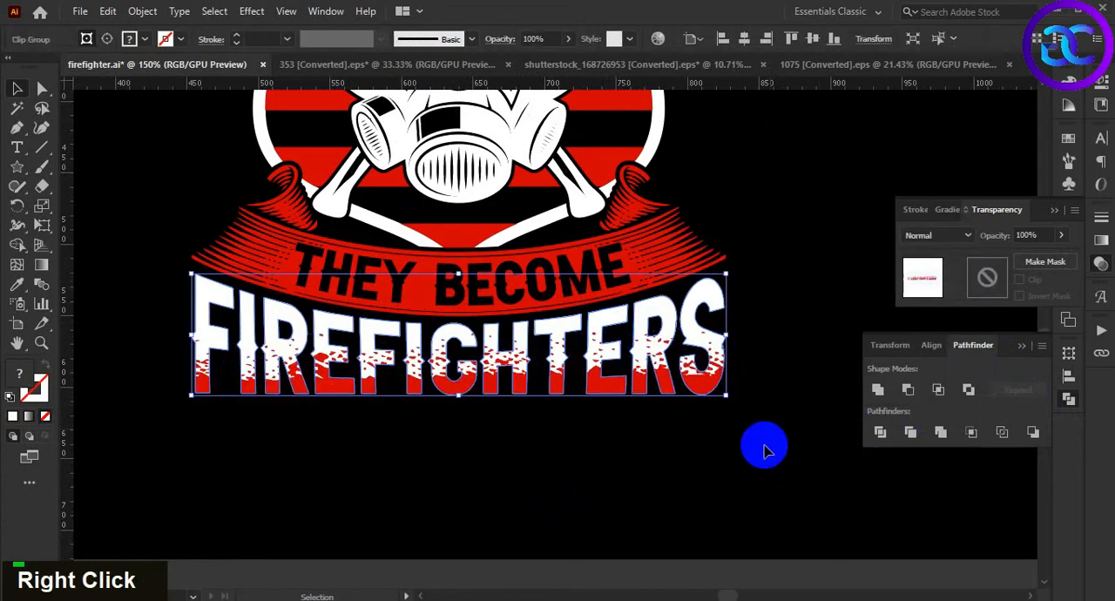
pyautogui.scroll(-2, 712, 469)
pyautogui.scroll(2, 662, 462)
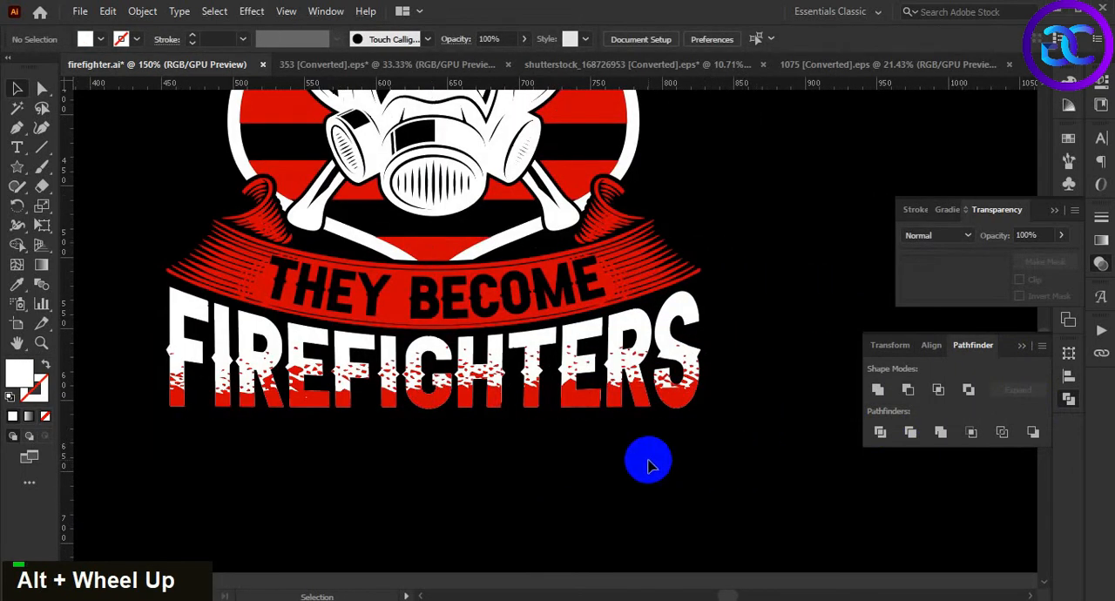
pyautogui.hotkey('ctrl', 'g')
pyautogui.click(692, 465)
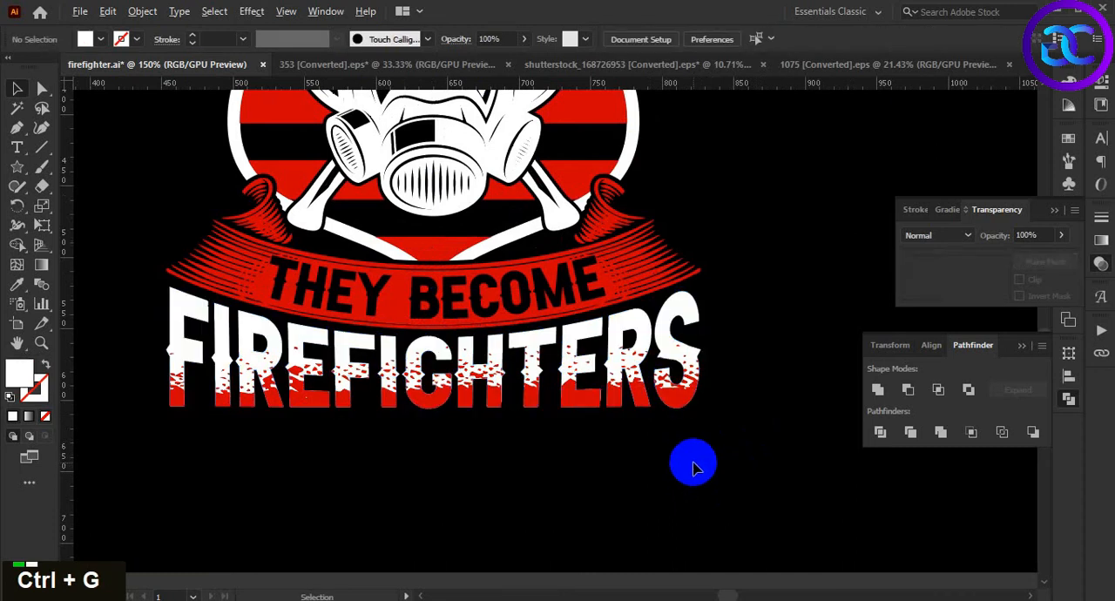
# Select the complete firefighter design, including ribbons, lettering, shield and mask, and group it
pyautogui.scroll(-3, 693, 467)
pyautogui.scroll(-1, 693, 464)
pyautogui.moveTo(732, 422); pyautogui.dragTo(697, 421)
pyautogui.scroll(1, 697, 421)
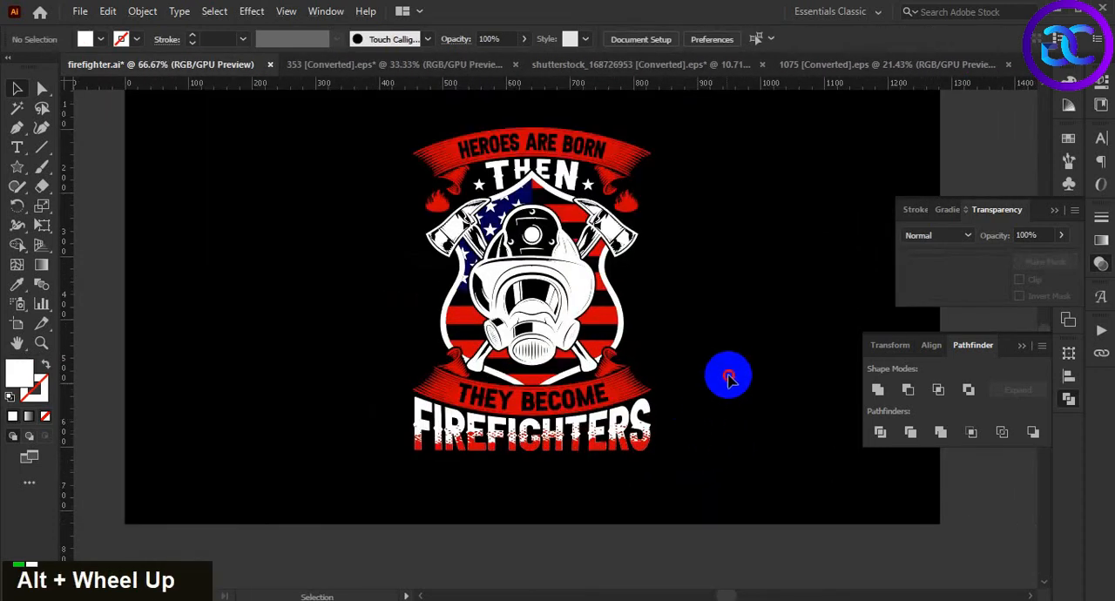
pyautogui.moveTo(728, 374); pyautogui.dragTo(674, 385)
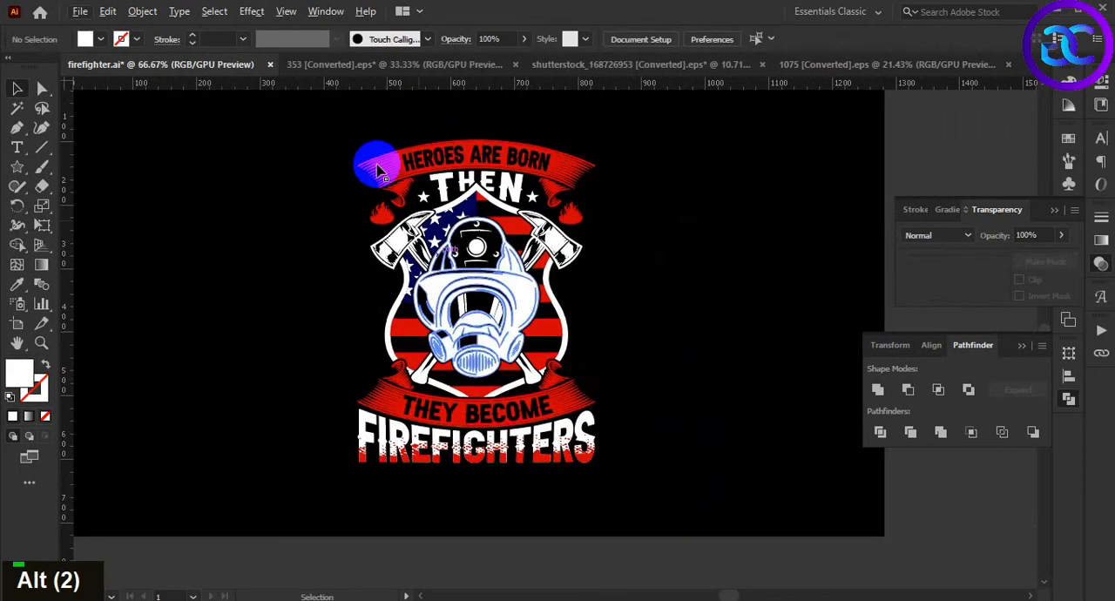
pyautogui.moveTo(736, 487); pyautogui.dragTo(707, 483)
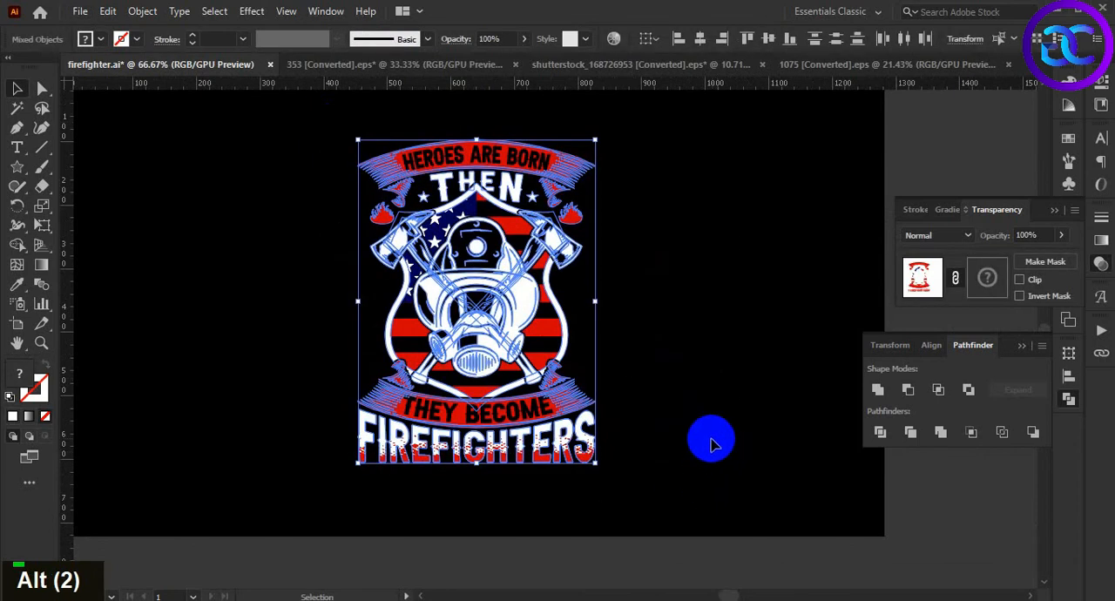
pyautogui.hotkey('ctrl', 'g')
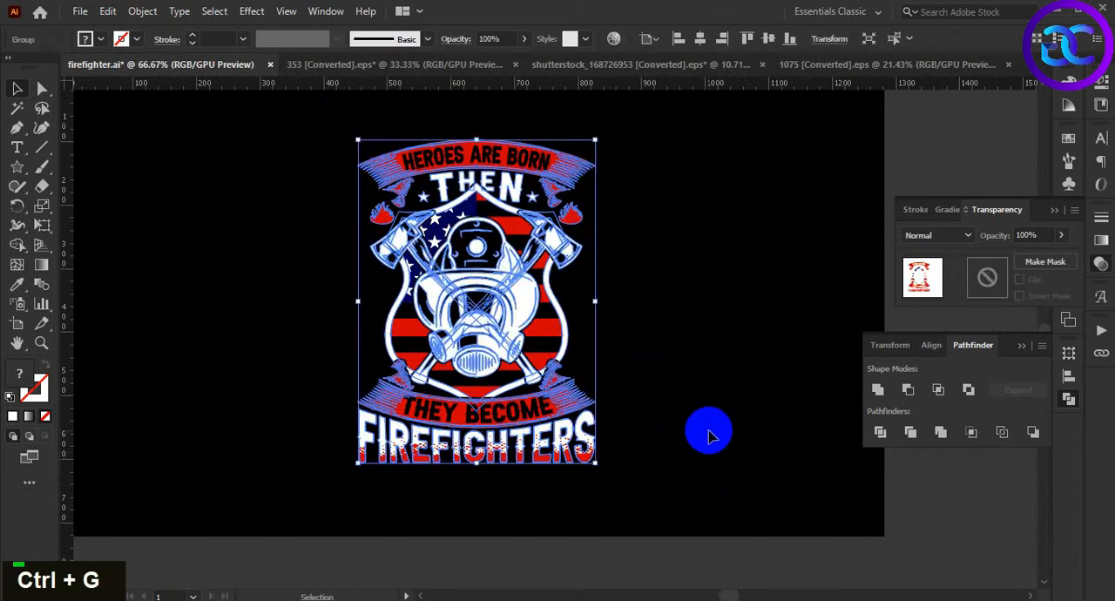
# Center the grouped firefighter design vertically on the artboard
pyautogui.click(712, 400)
pyautogui.keyDown('alt'); pyautogui.scroll(-1, 712, 398); pyautogui.keyUp('alt')
pyautogui.click(577, 388)
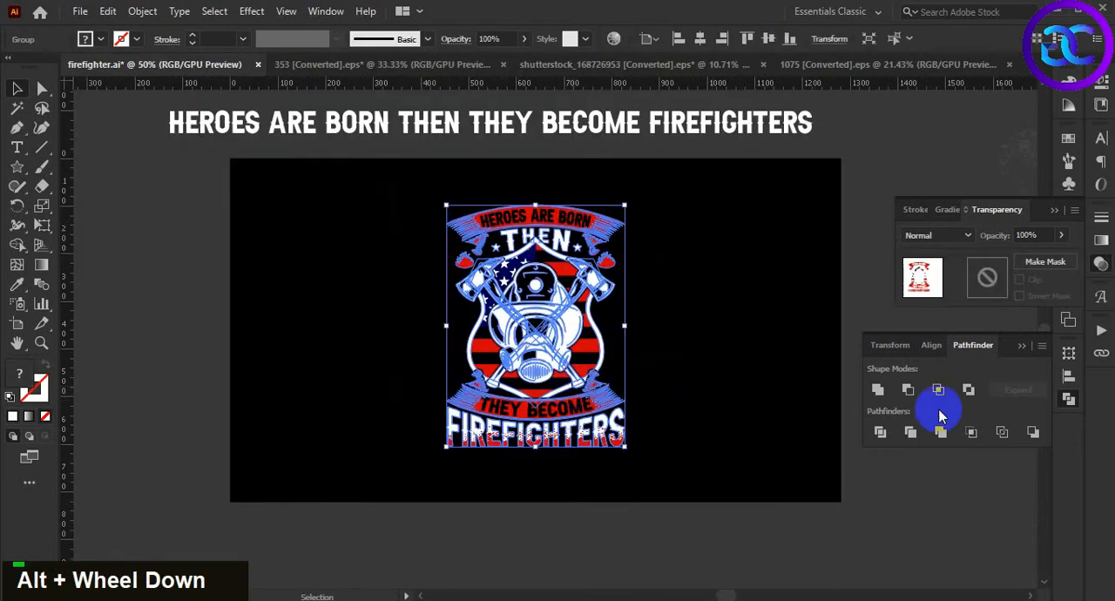
pyautogui.click(931, 352)
pyautogui.click(1007, 390)
pyautogui.doubleClick(719, 411)
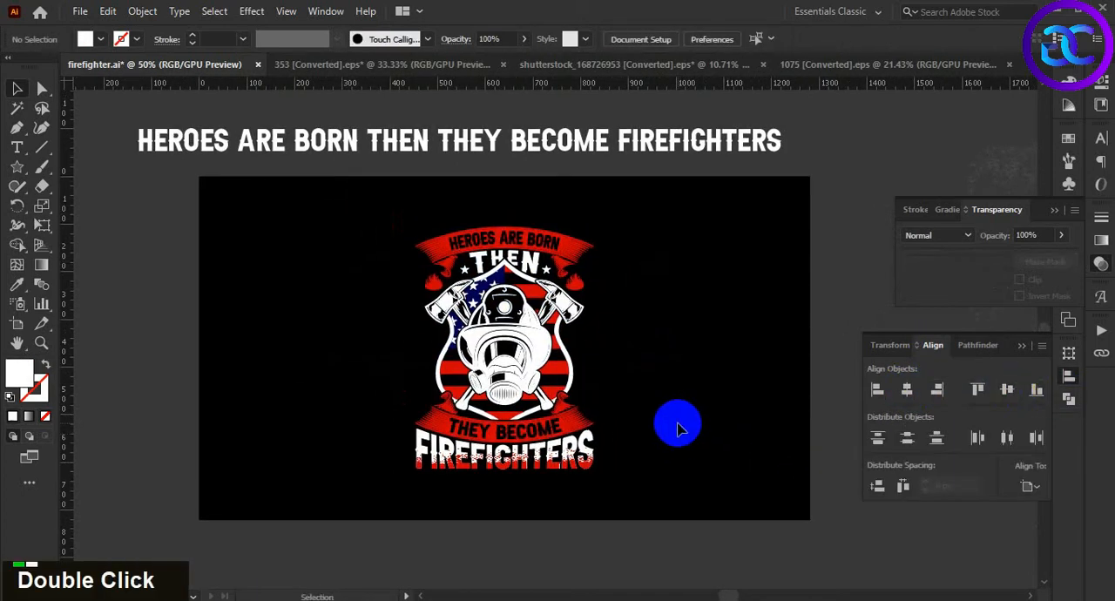
# Move the gray speckled grunge texture from beside the artboard onto the design and enlarge it proportionally until it covers the whole artwork
pyautogui.keyDown('alt'); pyautogui.scroll(-1, 678, 424); pyautogui.keyUp('alt')
pyautogui.press('space')
pyautogui.moveTo(715, 423); pyautogui.dragTo(660, 428)
pyautogui.moveTo(834, 242); pyautogui.dragTo(551, 429)
pyautogui.keyDown('alt'); pyautogui.scroll(1, 548, 427); pyautogui.keyUp('alt')
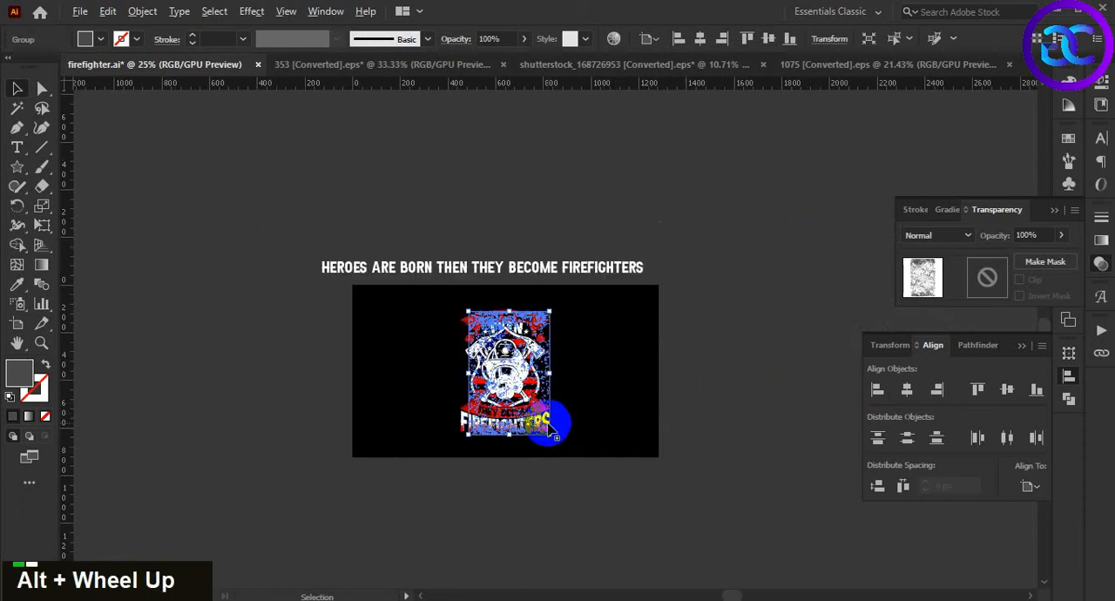
pyautogui.keyDown('alt'); pyautogui.scroll(3, 550, 429); pyautogui.keyUp('alt')
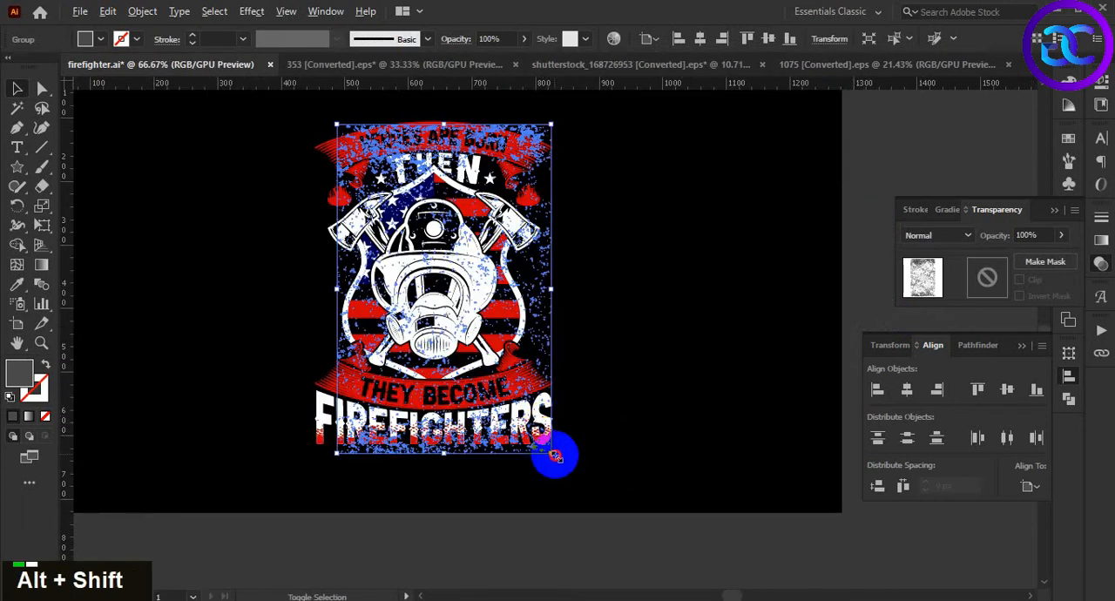
pyautogui.moveTo(555, 456); pyautogui.dragTo(583, 525)
pyautogui.doubleClick(667, 373)
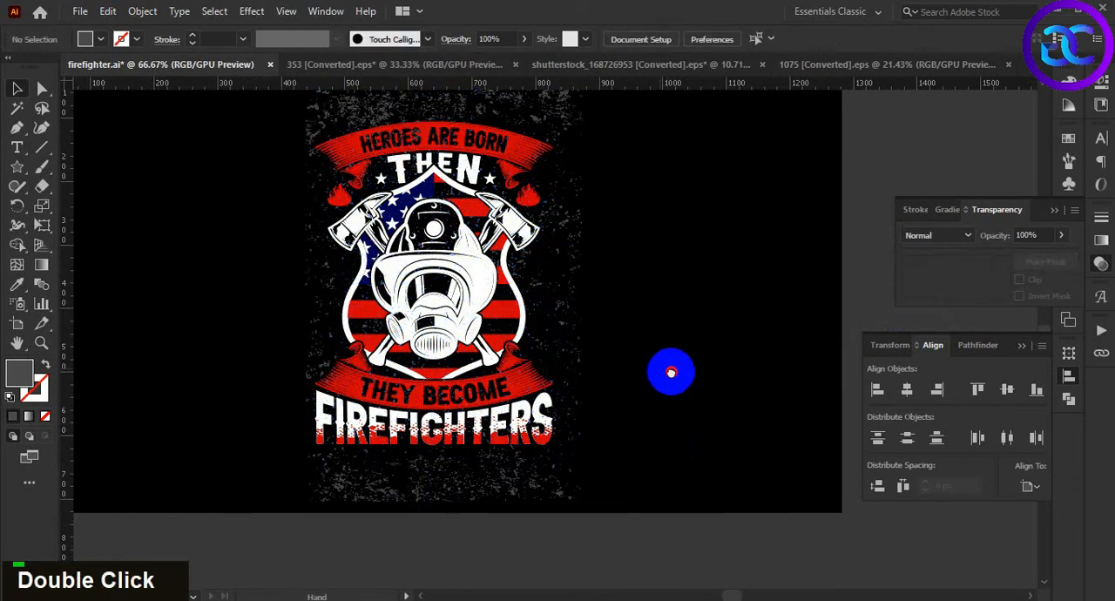
# Recolor the large grunge texture with the black sampled from the artboard background
pyautogui.moveTo(667, 372); pyautogui.dragTo(727, 413)
pyautogui.click(618, 287)
pyautogui.press('i')
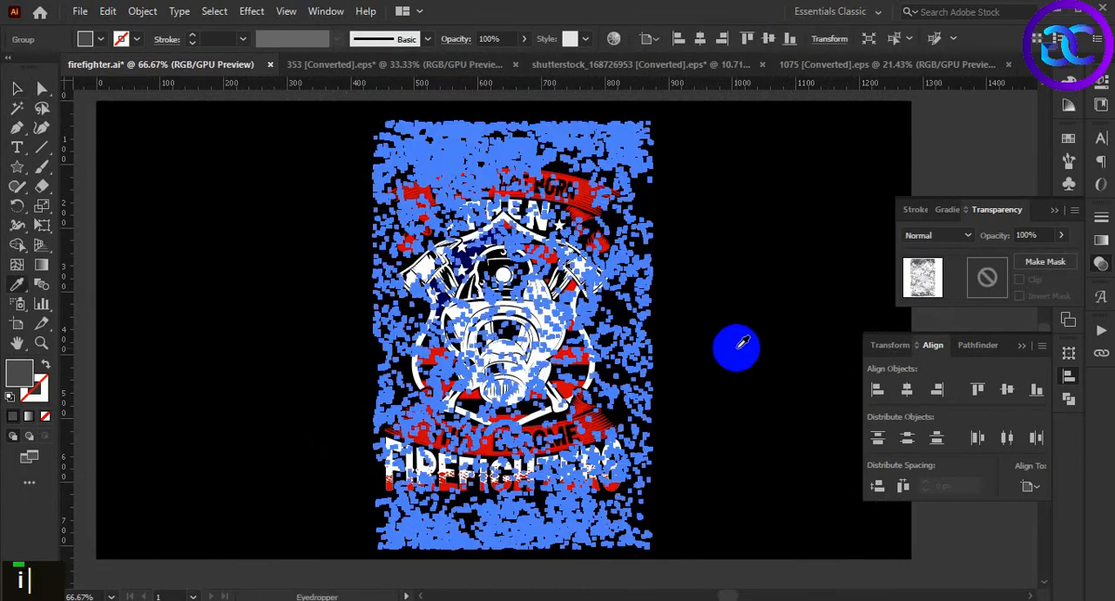
pyautogui.press('v')
pyautogui.click(724, 380)
pyautogui.click(644, 333)
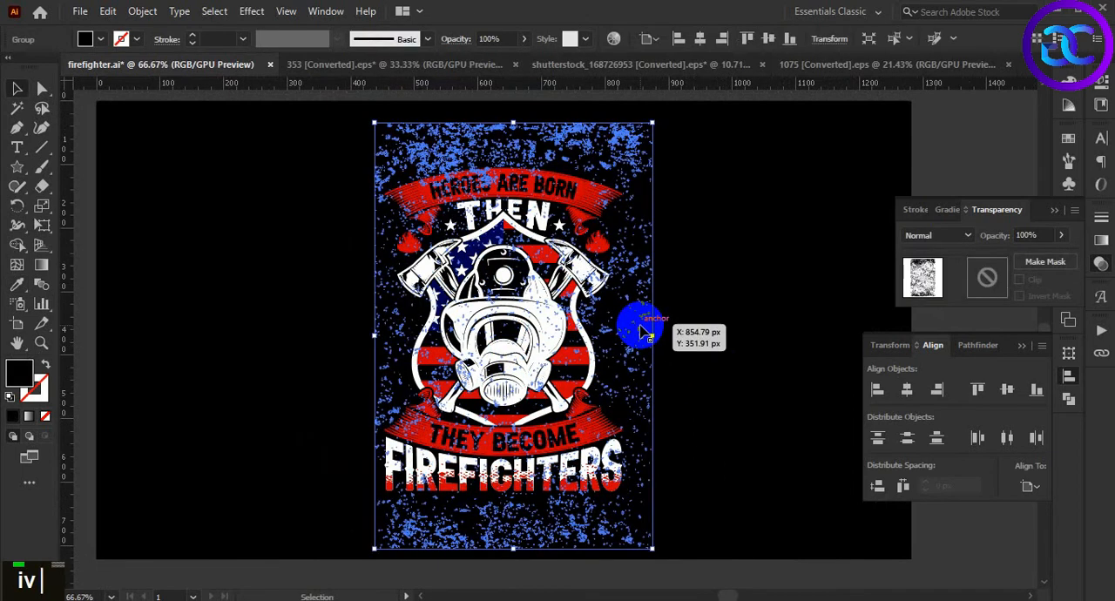
# Bring the black grunge texture to the front and shift it slightly upward over the design
pyautogui.press('Delete')
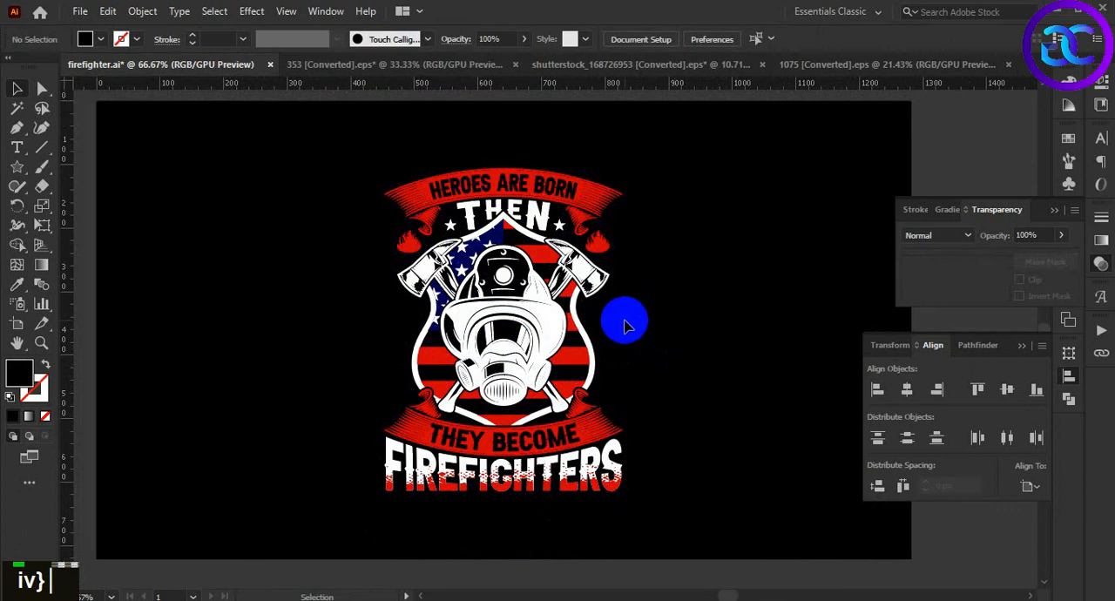
pyautogui.hotkey('ctrl', 'z')
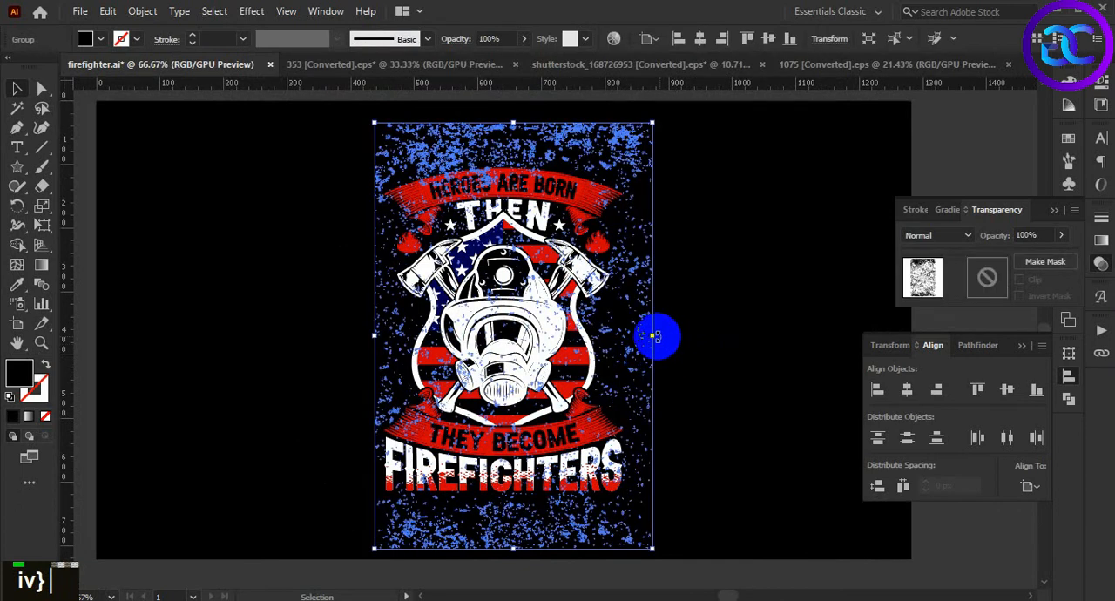
pyautogui.hotkey('ctrl', 'shift', ']')
pyautogui.click(703, 355)
pyautogui.click(644, 337)
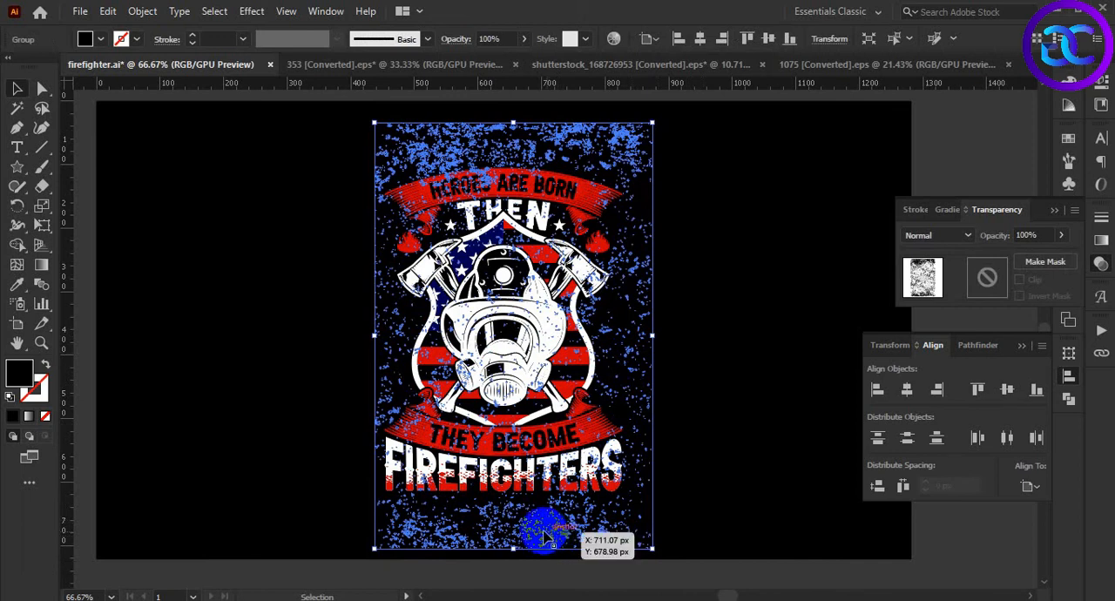
pyautogui.moveTo(528, 537)
pyautogui.mouseDown()
pyautogui.moveTo(513, 525)
pyautogui.moveTo(521, 518)
pyautogui.mouseUp()
pyautogui.click(709, 454)
pyautogui.press('space')
pyautogui.moveTo(723, 449); pyautogui.dragTo(699, 450)
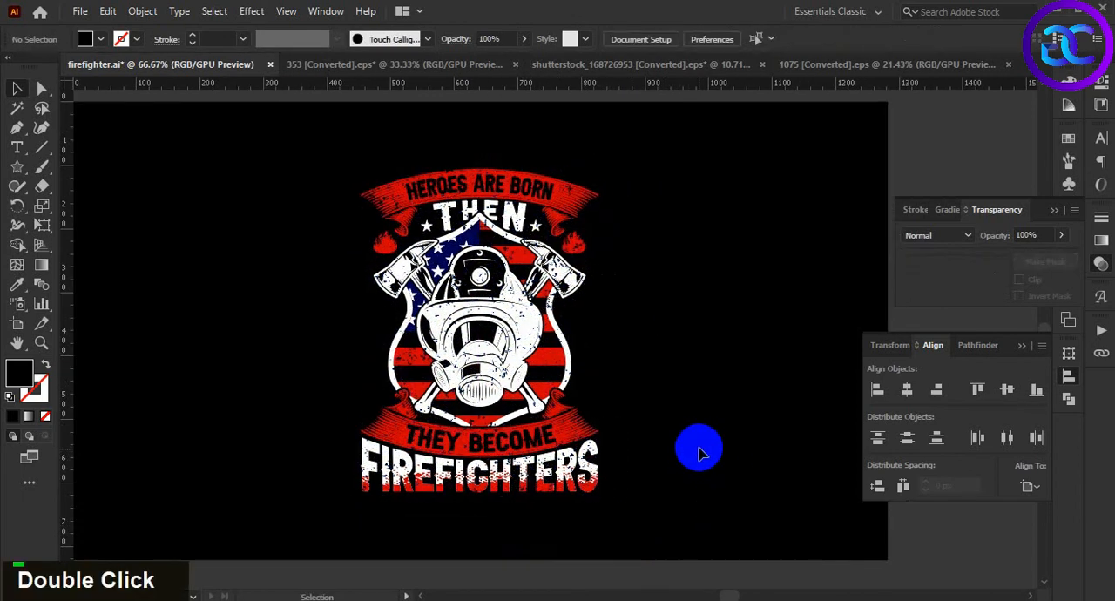
pyautogui.doubleClick(483, 511)
pyautogui.keyDown('alt'); pyautogui.scroll(-1, 700, 418); pyautogui.keyUp('alt')
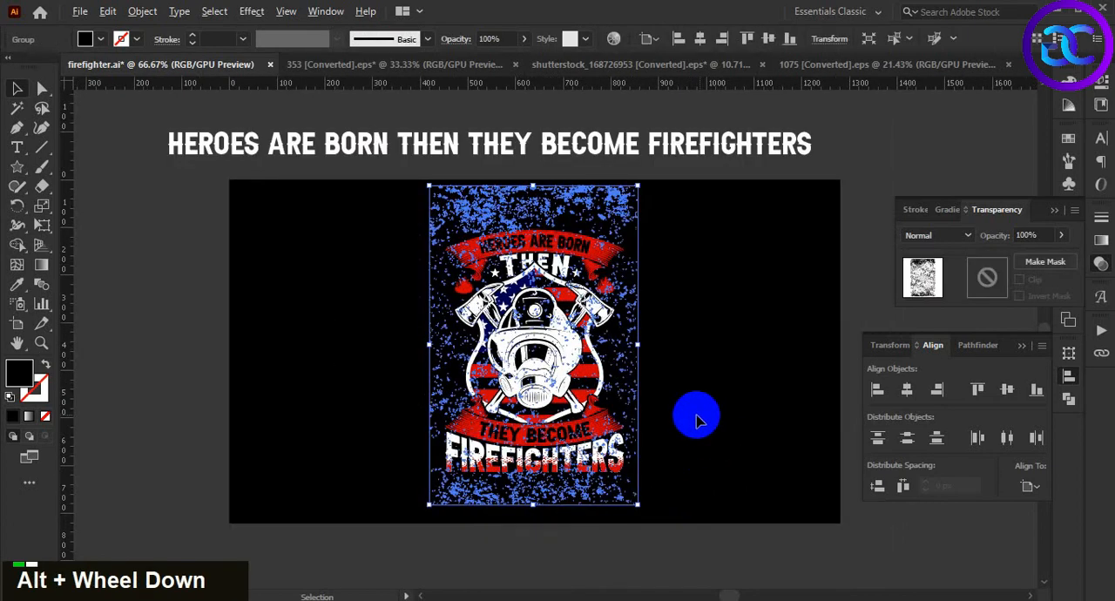
pyautogui.keyDown('shift'); pyautogui.click(661, 201); pyautogui.keyUp('shift')
pyautogui.moveTo(660, 202); pyautogui.dragTo(488, 558)
pyautogui.click(695, 451)
# Cut the black grunge texture and paste it in place into a new opacity mask on the grouped design, then leave mask editing
pyautogui.keyDown('alt'); pyautogui.scroll(1, 667, 442); pyautogui.keyUp('alt')
pyautogui.doubleClick(680, 420)
pyautogui.click(523, 512)
pyautogui.hotkey('ctrl', 'x')
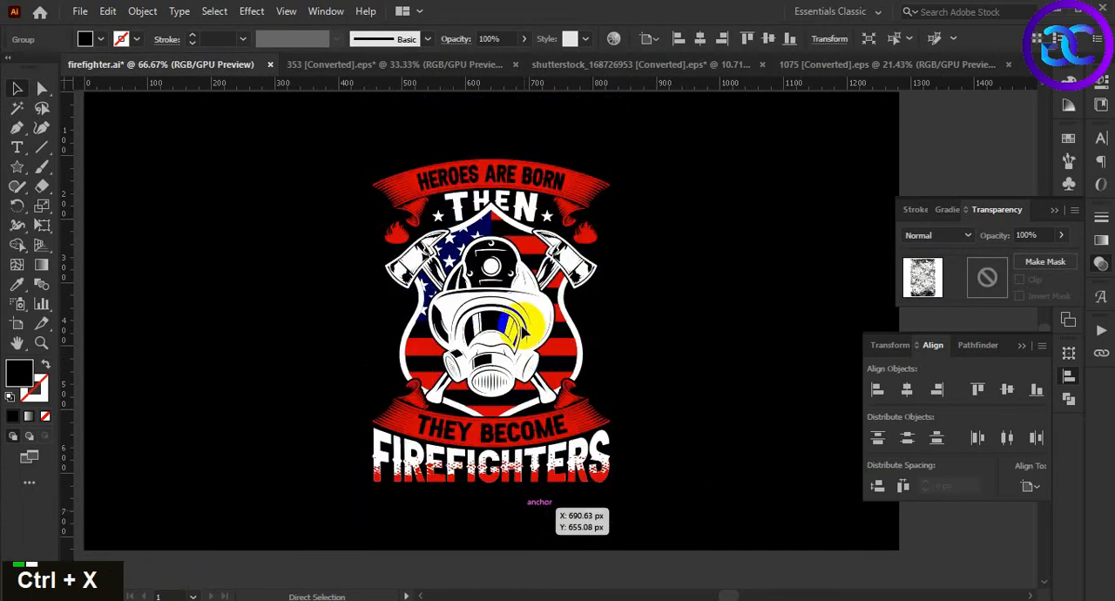
pyautogui.doubleClick(536, 331)
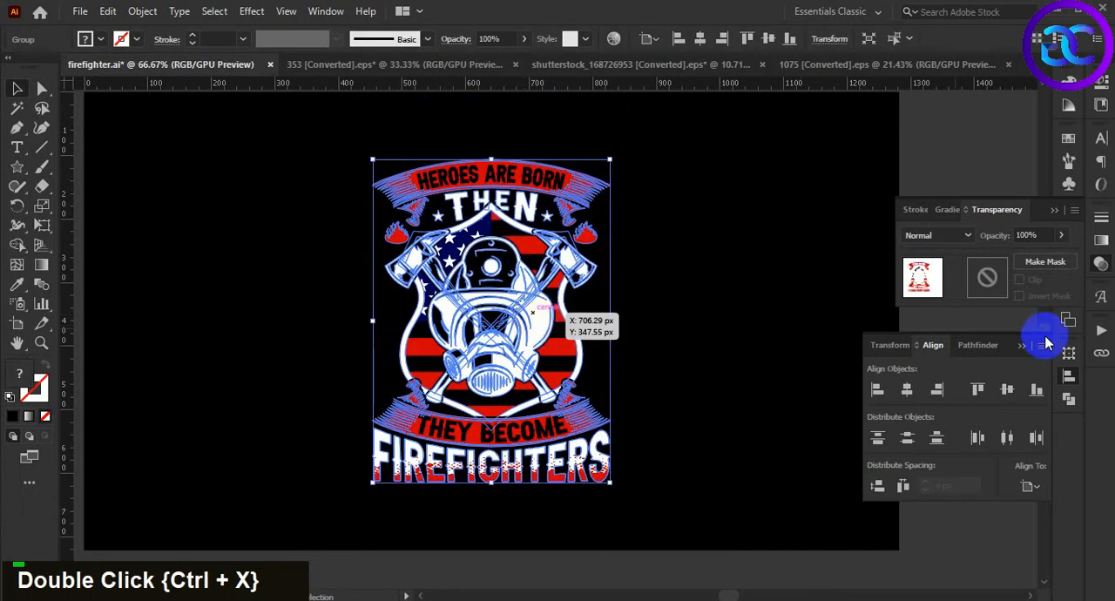
pyautogui.doubleClick(990, 277)
pyautogui.hotkey('ctrl', 'f')
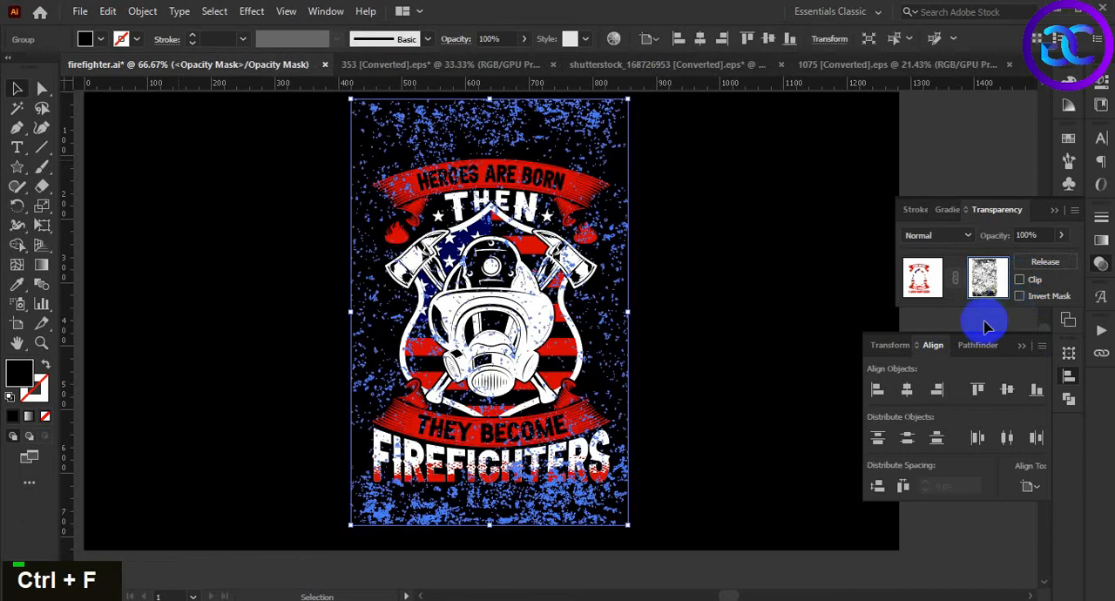
pyautogui.click(922, 280)
pyautogui.click(699, 363)
# Enlarge the masked firefighter design proportionally from its center until it nearly fills the artboard's height
pyautogui.keyDown('alt'); pyautogui.scroll(-1, 697, 373); pyautogui.keyUp('alt')
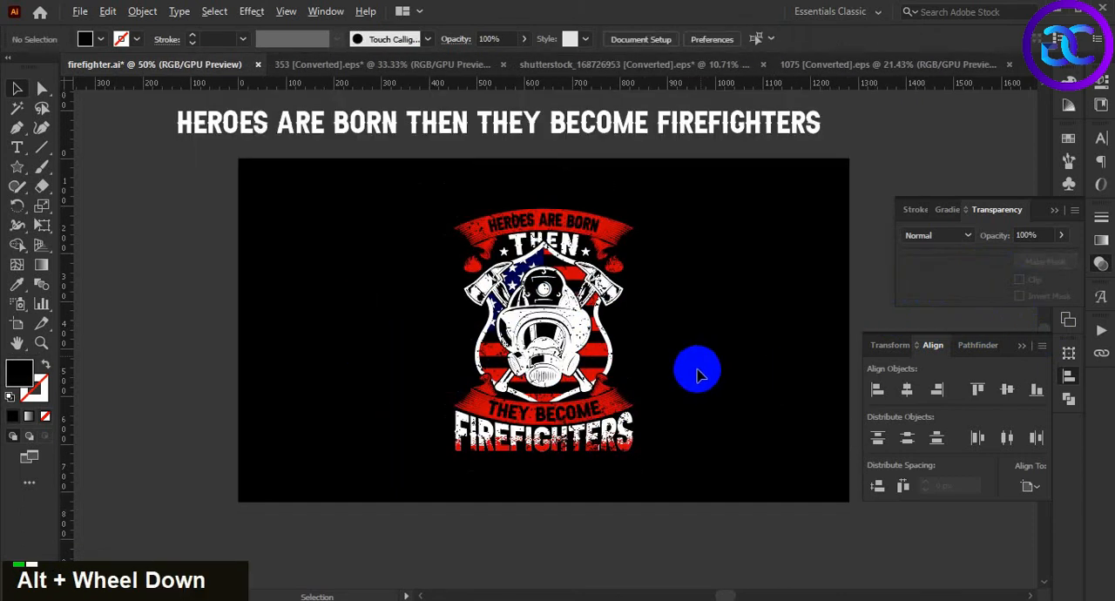
pyautogui.click(575, 425)
pyautogui.moveTo(633, 450); pyautogui.dragTo(662, 495)
pyautogui.click(712, 427)
pyautogui.scroll(1, 705, 415)
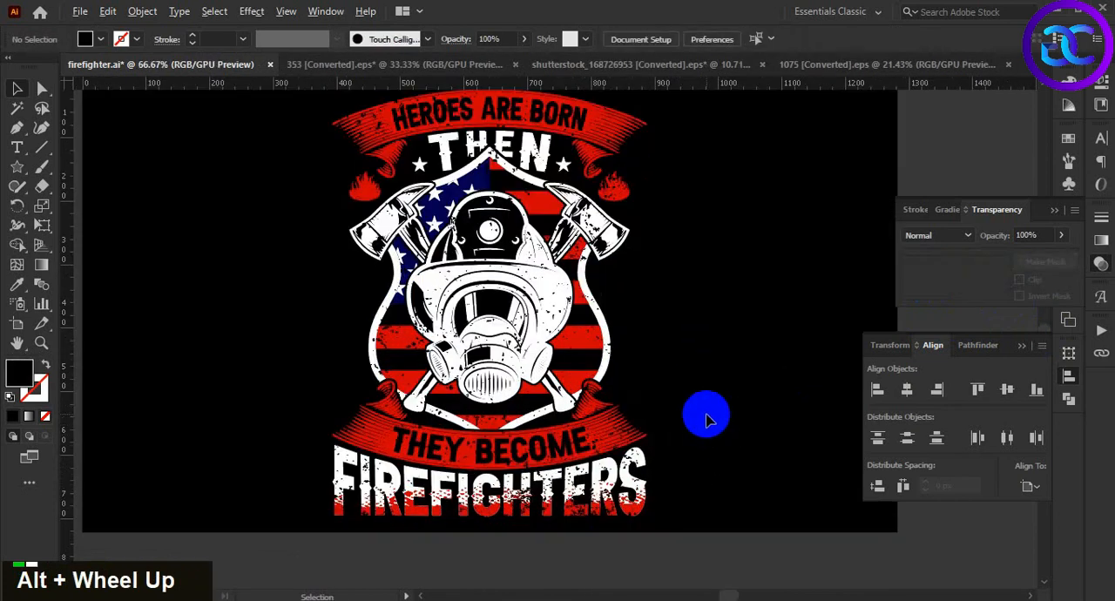
pyautogui.moveTo(699, 369); pyautogui.dragTo(694, 405)
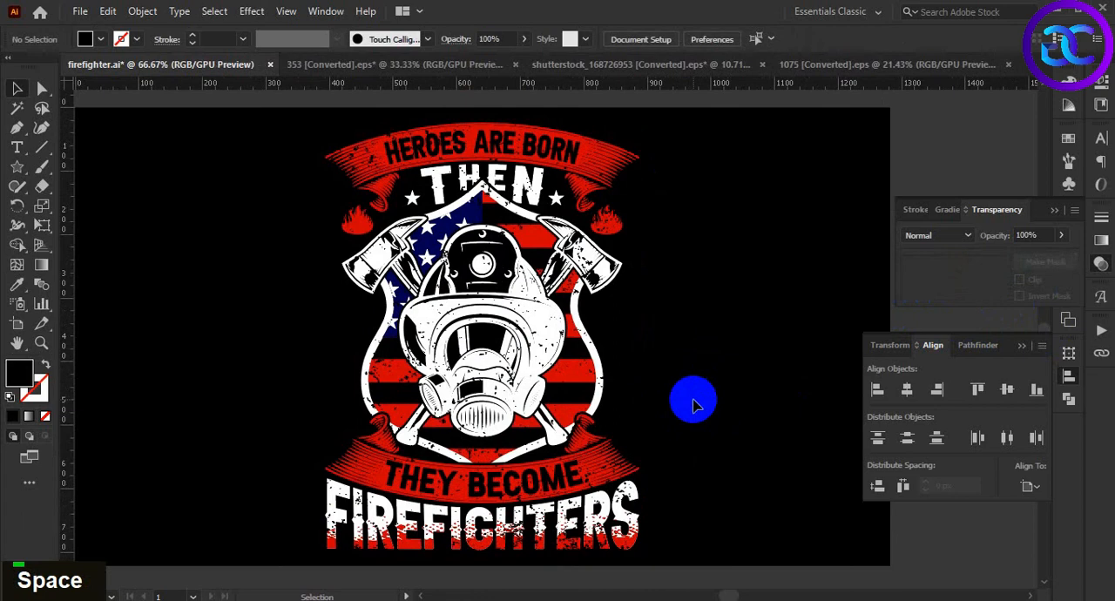